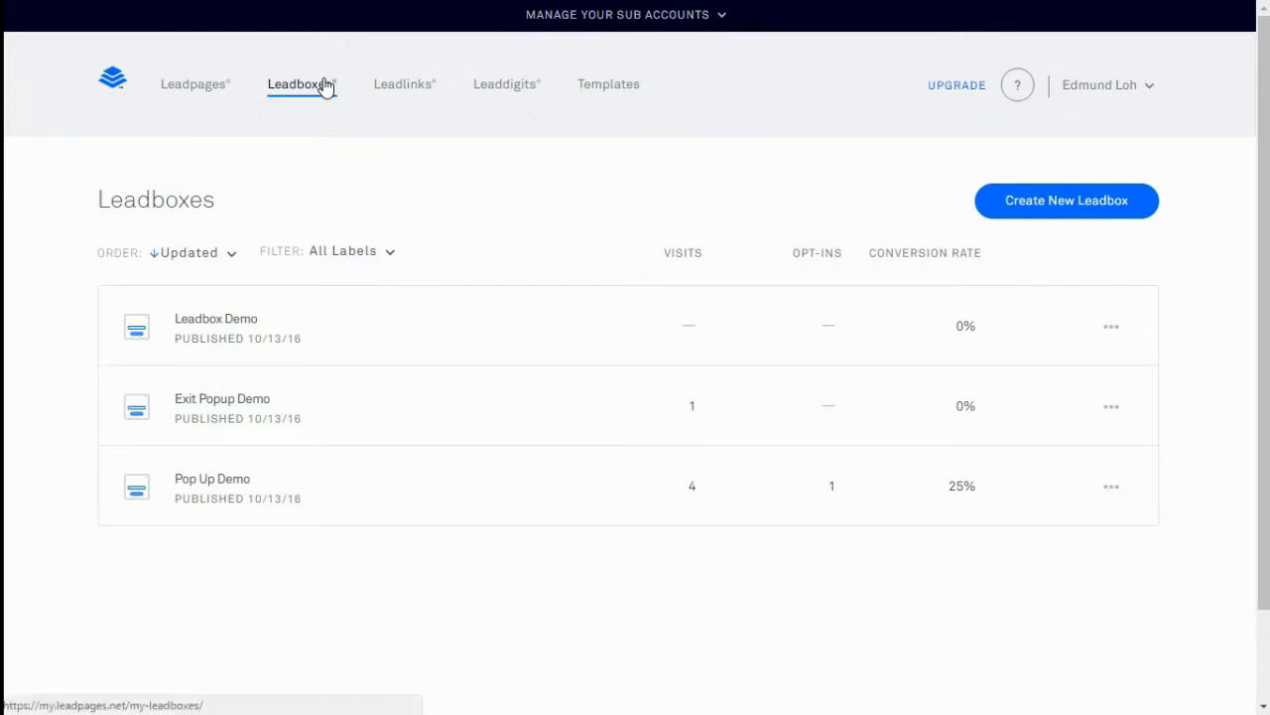
# Go to the Leadboxes page listing the three published demo leadboxes
pyautogui.click(327, 87)
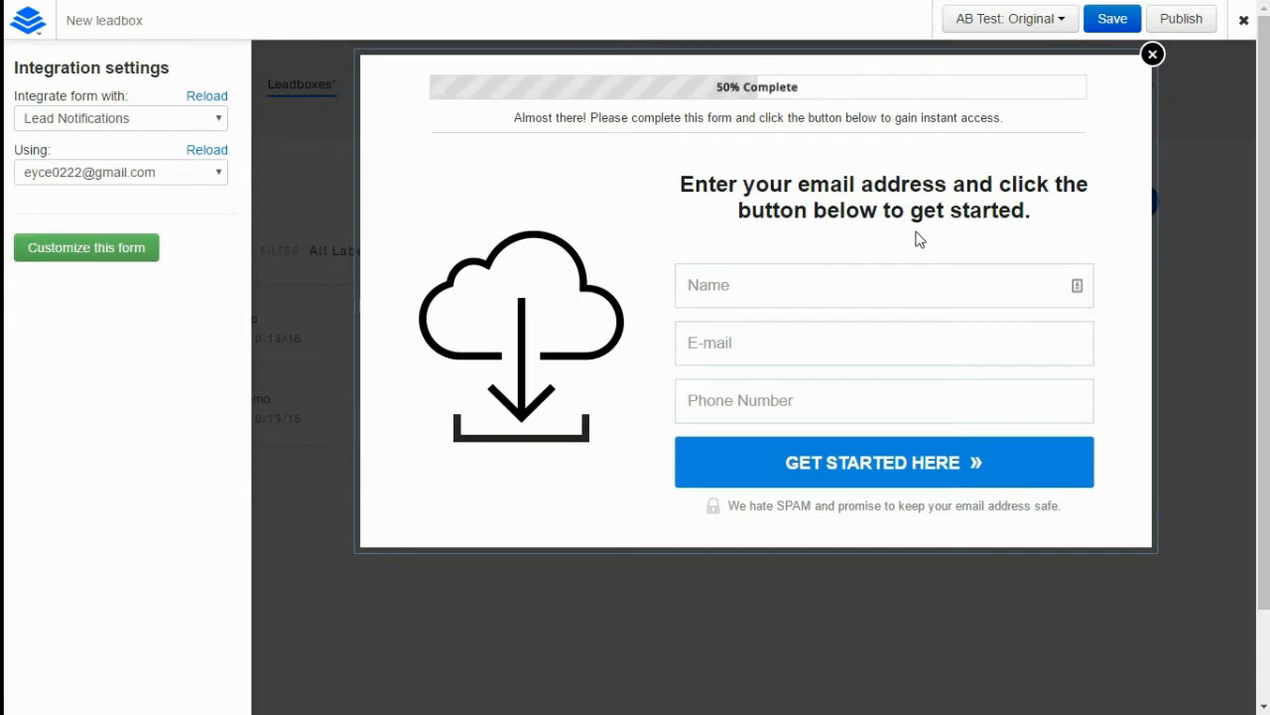
# Delete the Phone Number field and swap the form's cloud image for the laptop photo
pyautogui.moveTo(1081, 395)
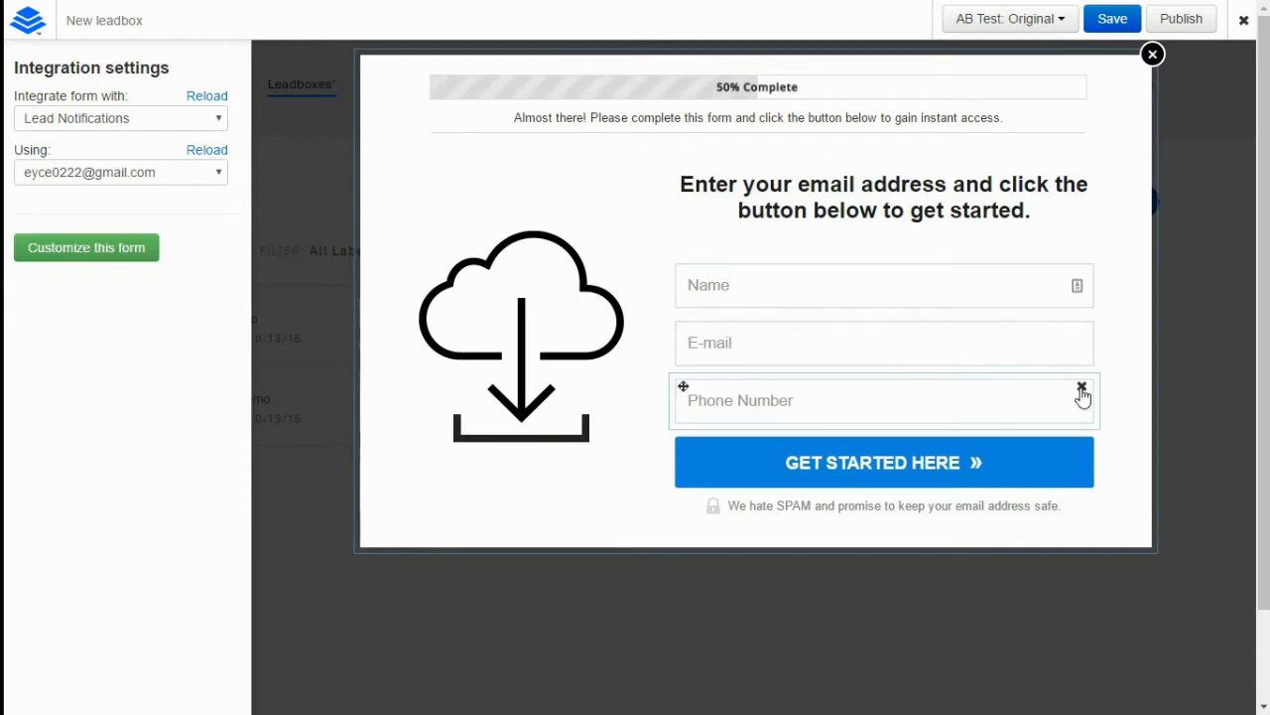
pyautogui.click(1082, 388)
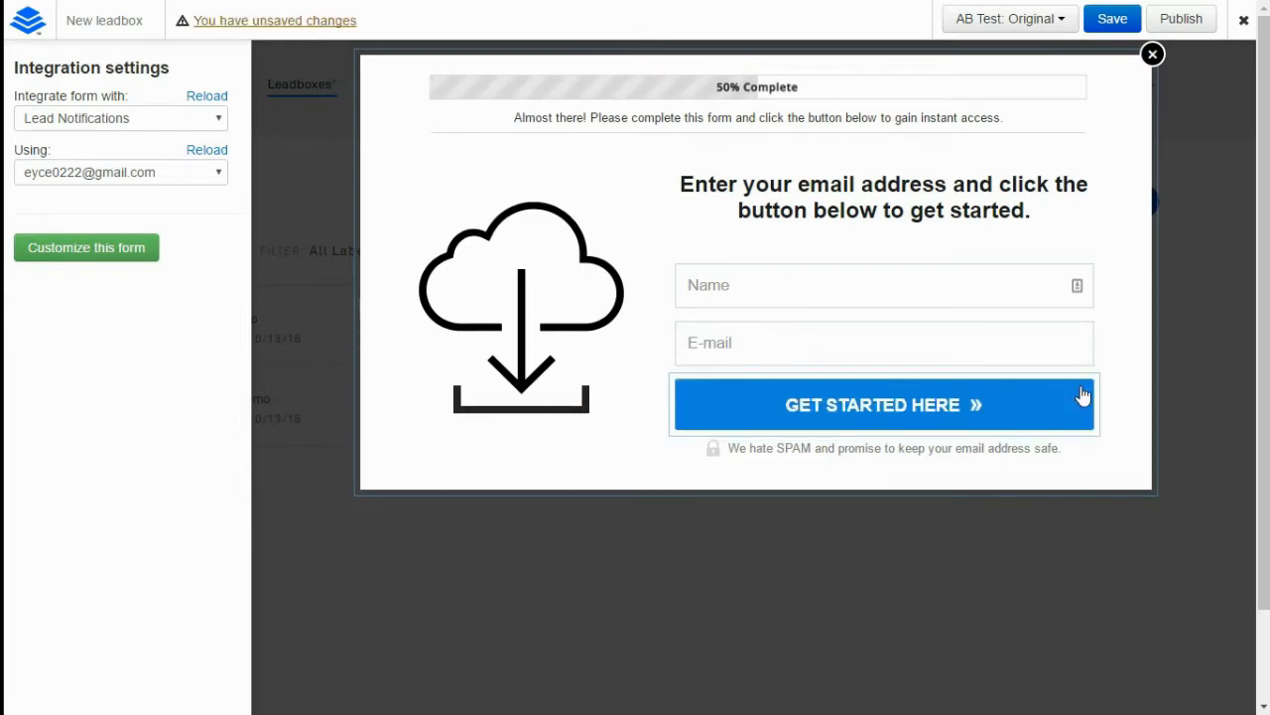
pyautogui.click(646, 277)
pyautogui.click(65, 529)
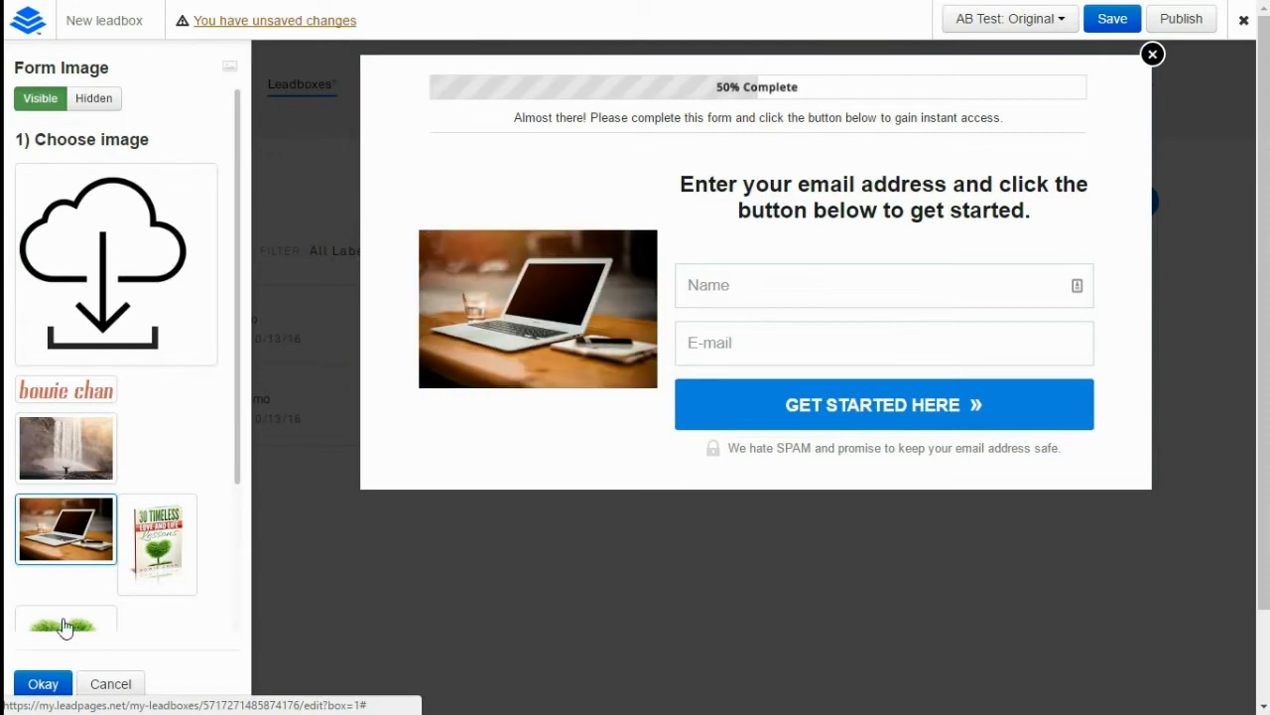
pyautogui.click(45, 685)
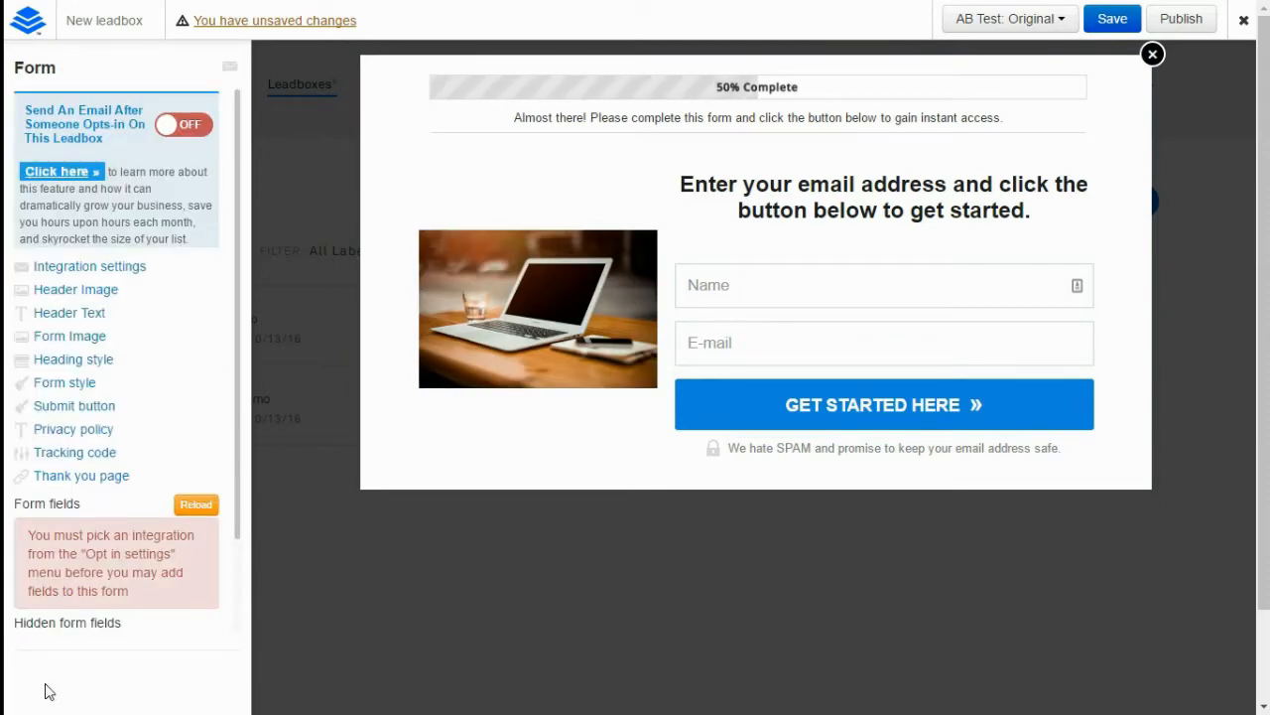
pyautogui.click(80, 268)
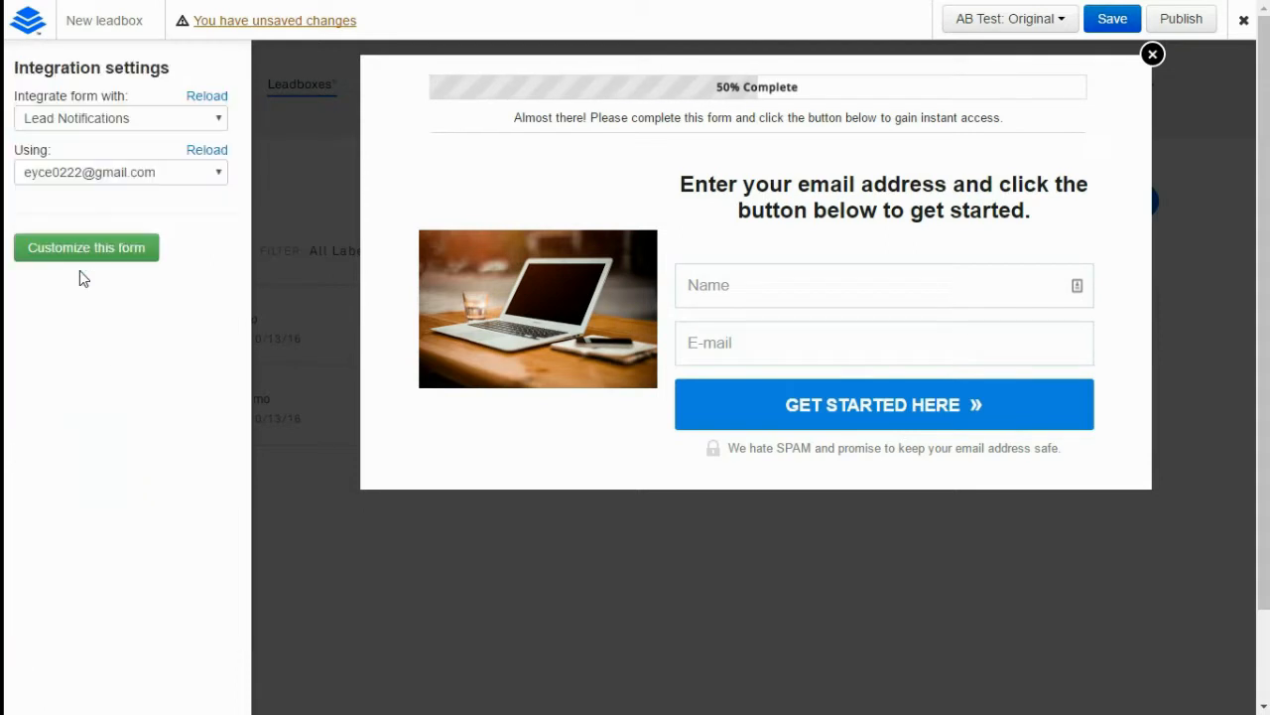
# Connect the form to AWeber's Blog Subscribers list, then save and publish the leadbox
pyautogui.click(182, 122)
pyautogui.click(55, 173)
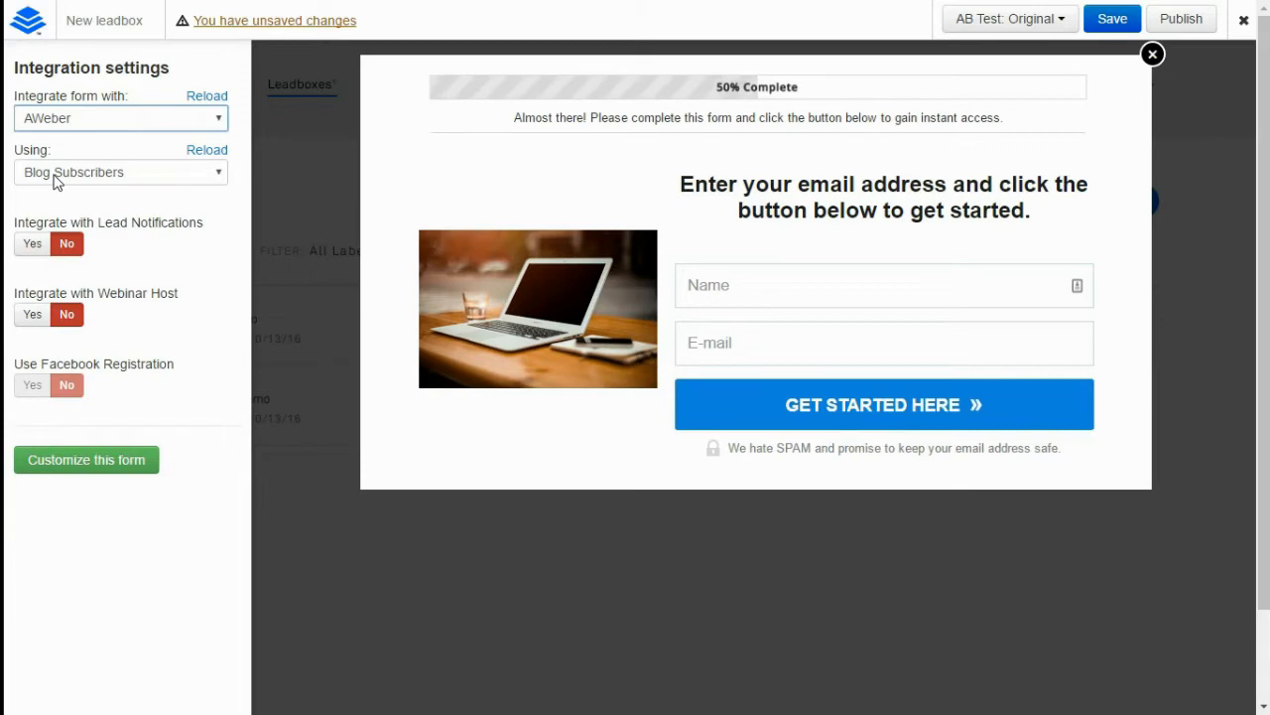
pyautogui.click(197, 180)
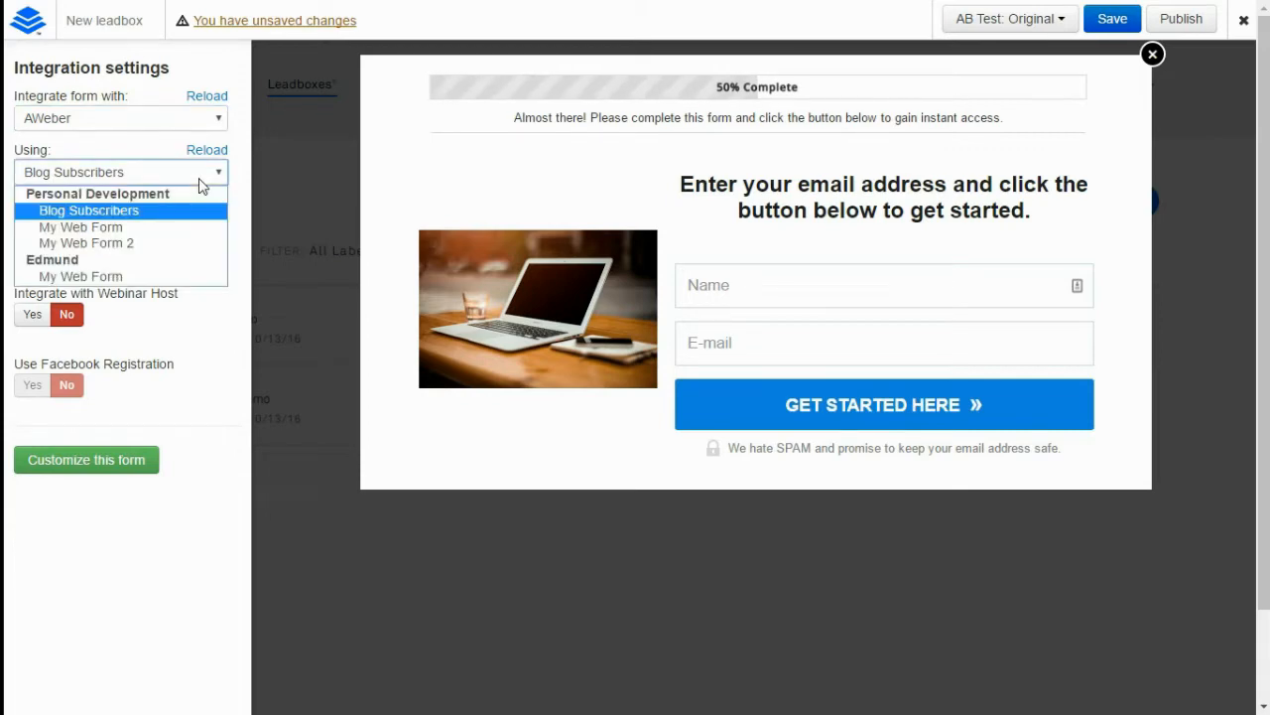
pyautogui.click(146, 220)
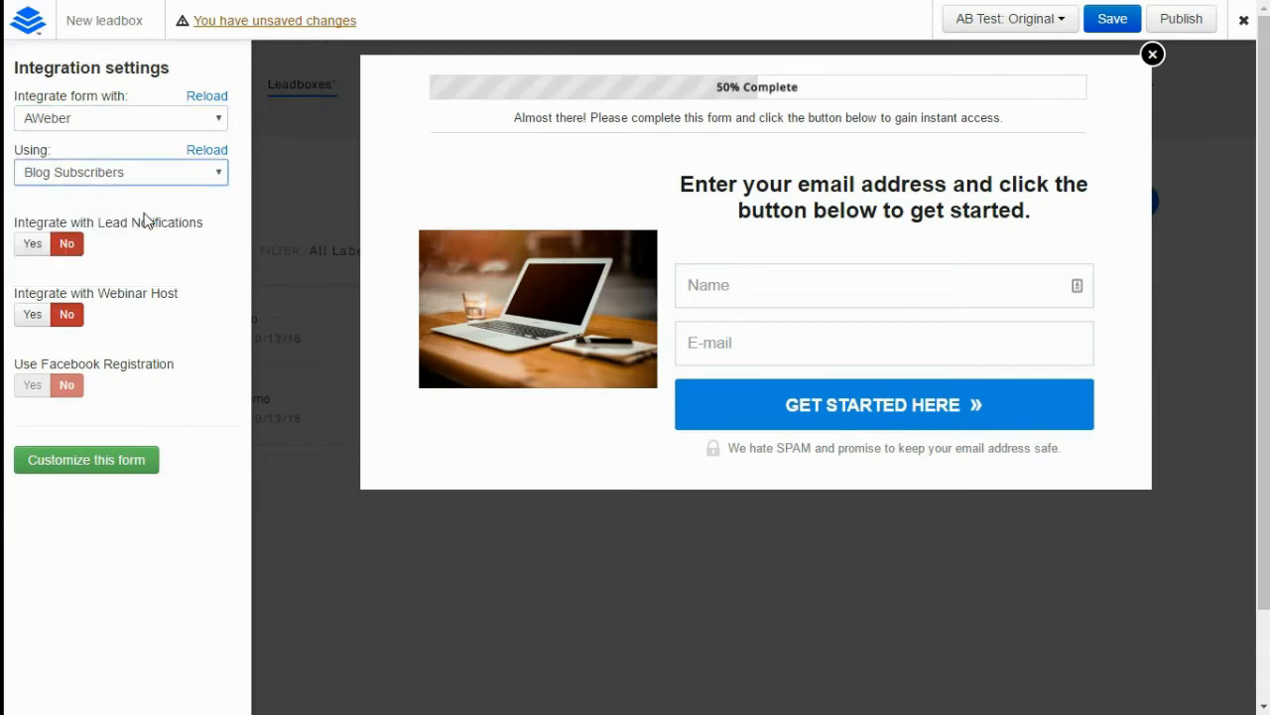
pyautogui.click(106, 477)
pyautogui.click(1110, 27)
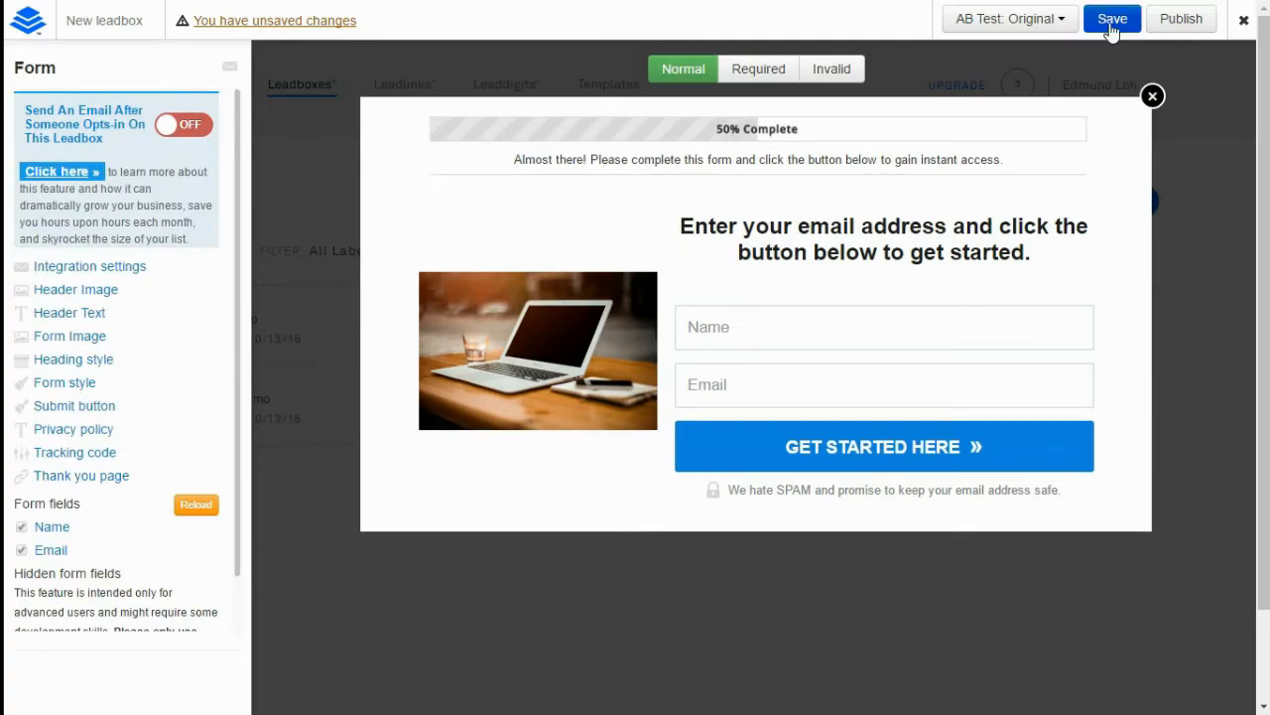
pyautogui.click(1203, 20)
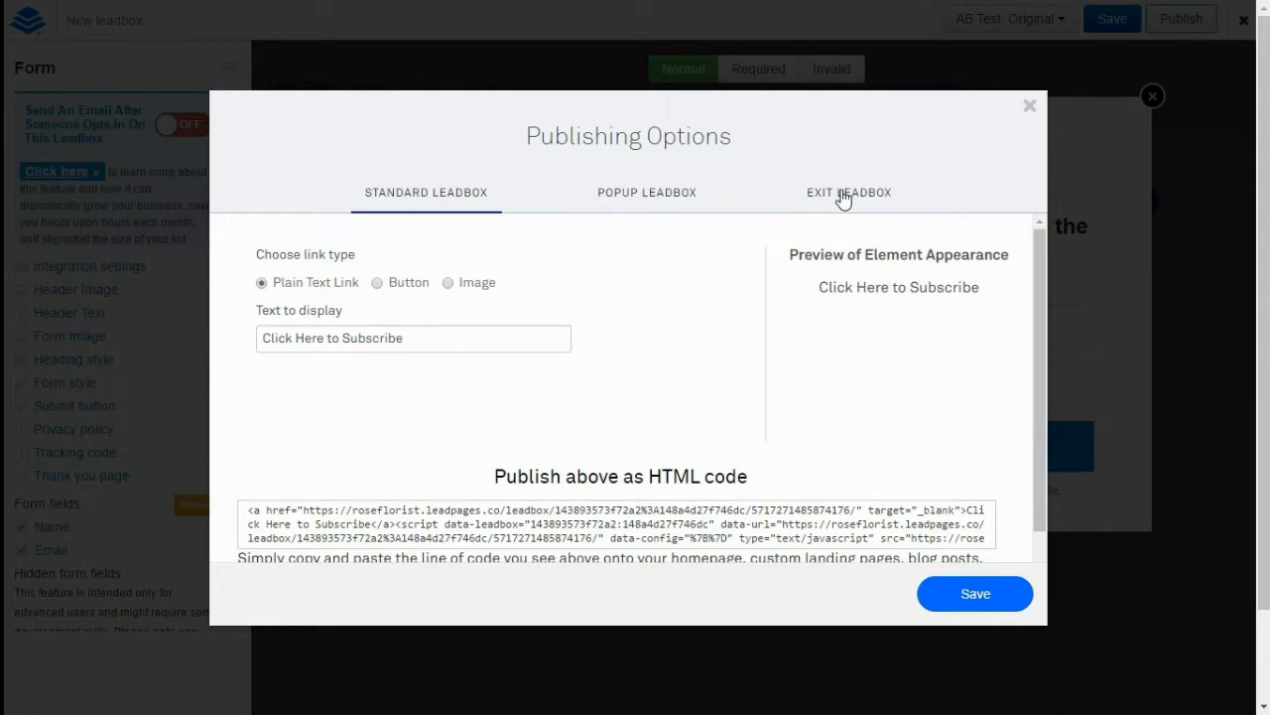
# Set the popup leadbox to appear after 5 seconds and stay hidden for 10 days, and save
pyautogui.click(645, 195)
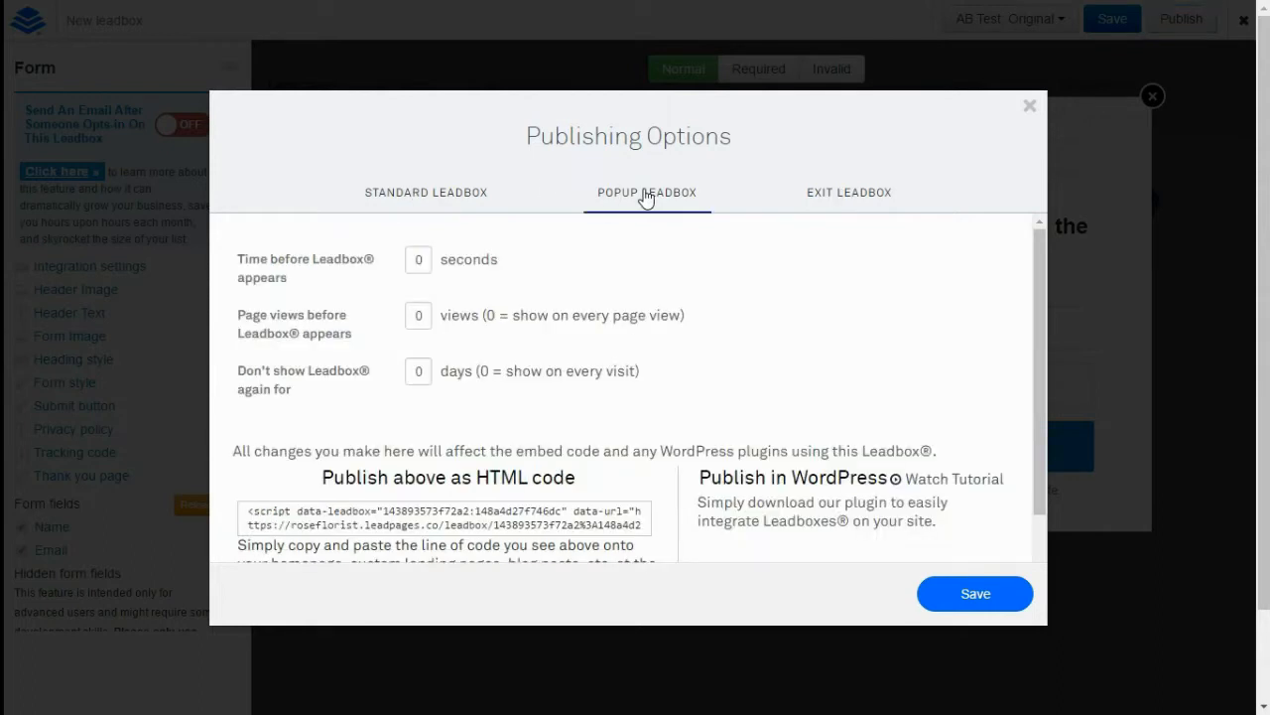
pyautogui.click(428, 259)
pyautogui.click(422, 318)
pyautogui.click(420, 369)
pyautogui.write('1')
pyautogui.click(530, 512)
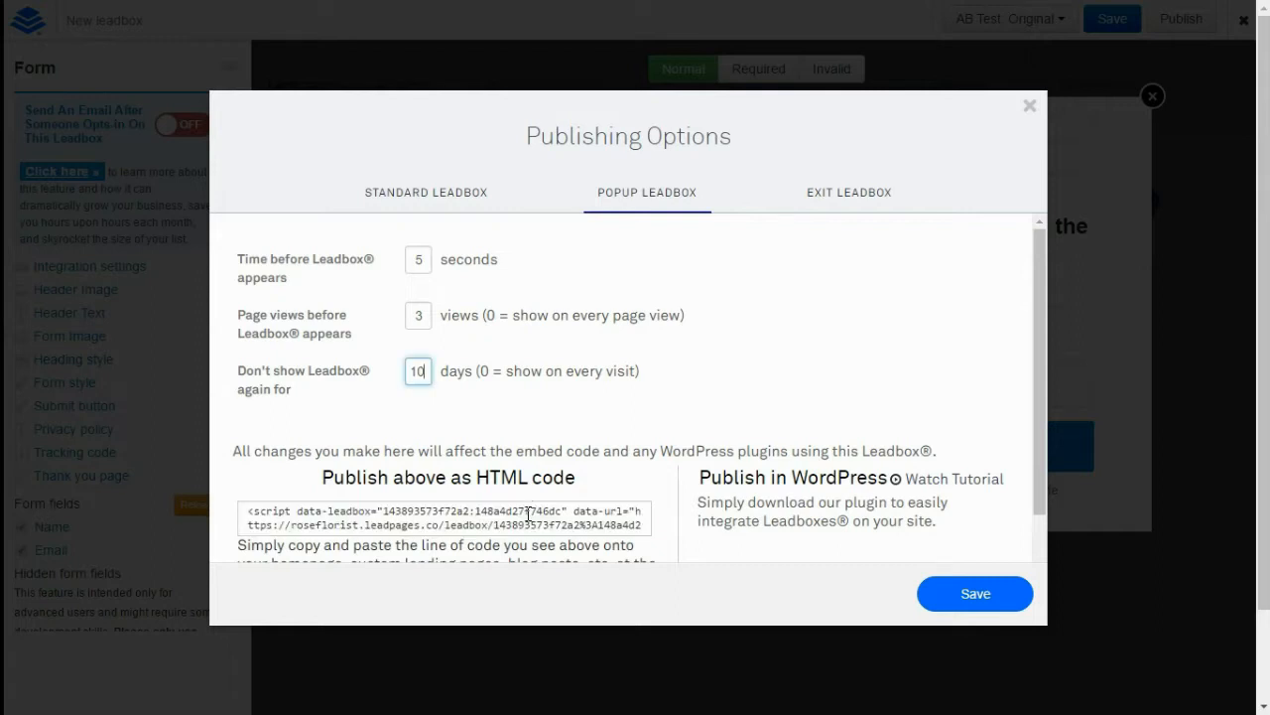
pyautogui.click(530, 511)
pyautogui.click(986, 596)
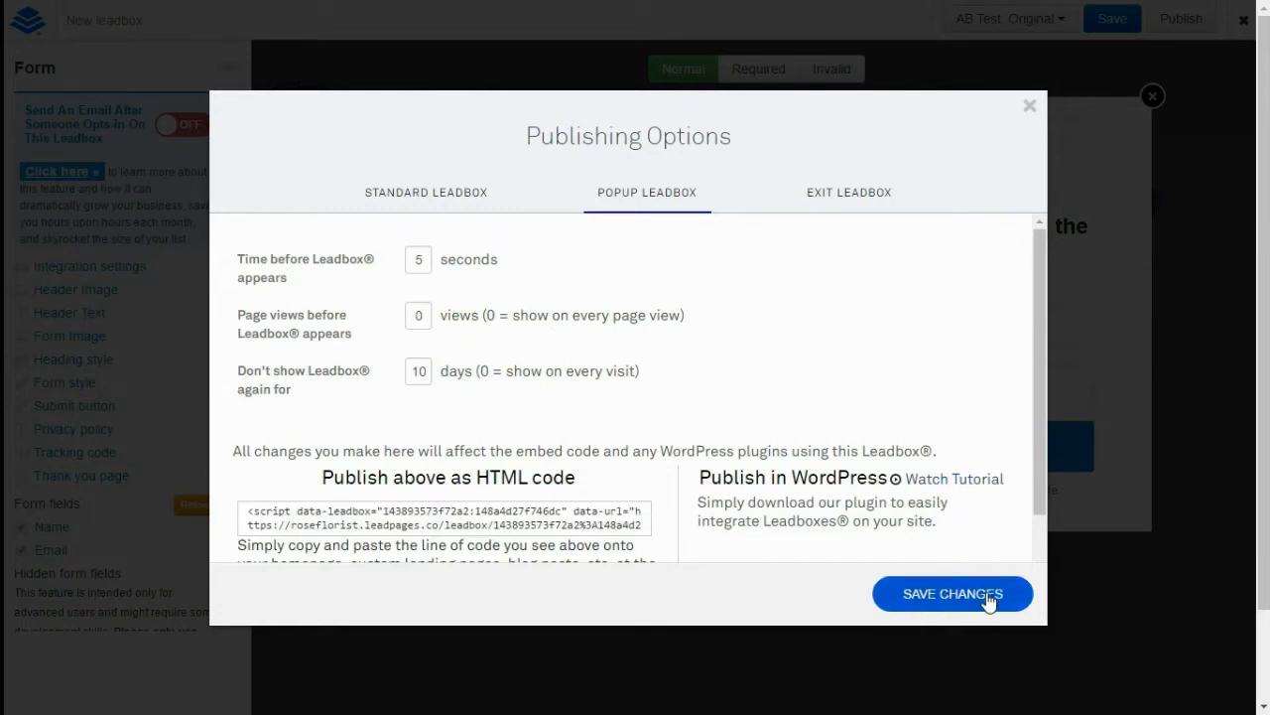
# Copy the popup leadbox's HTML embed code
pyautogui.click(536, 522)
pyautogui.rightClick(536, 521)
pyautogui.click(582, 280)
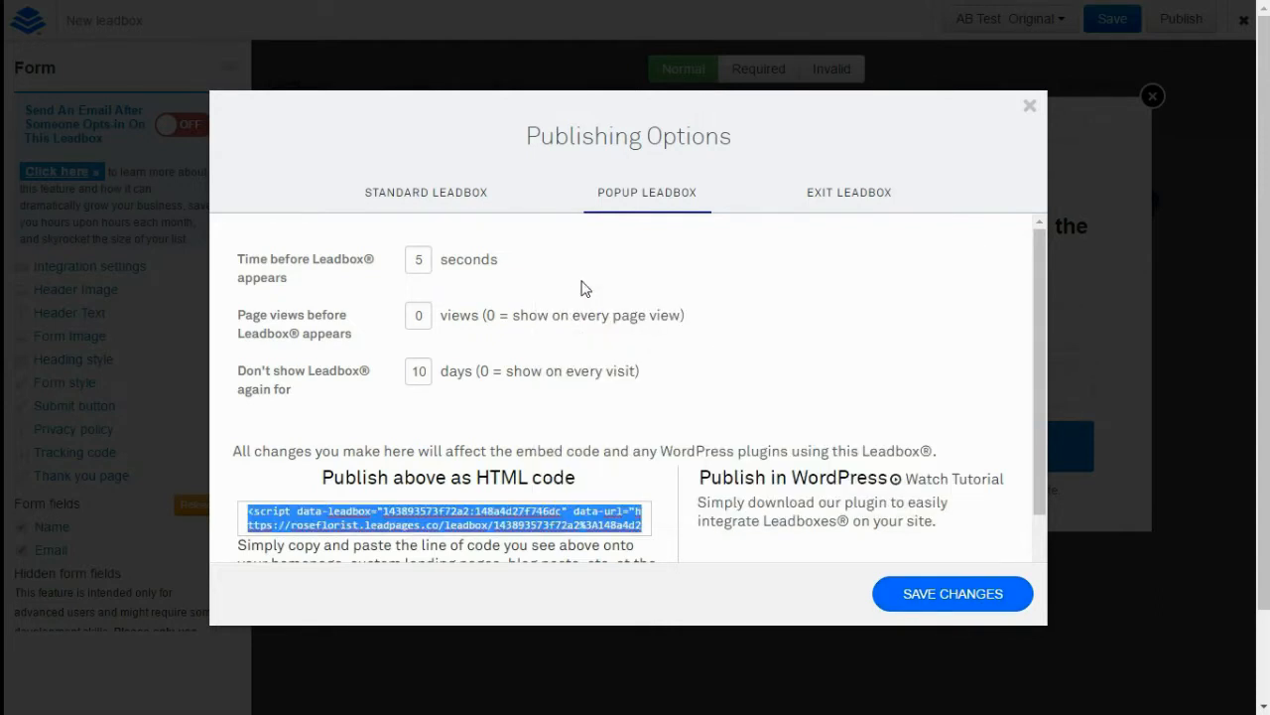
# In WordPress, create a post titled 'Test' with the pasted leadbox code and preview it
pyautogui.hotkey('ctrl', 'Tab')
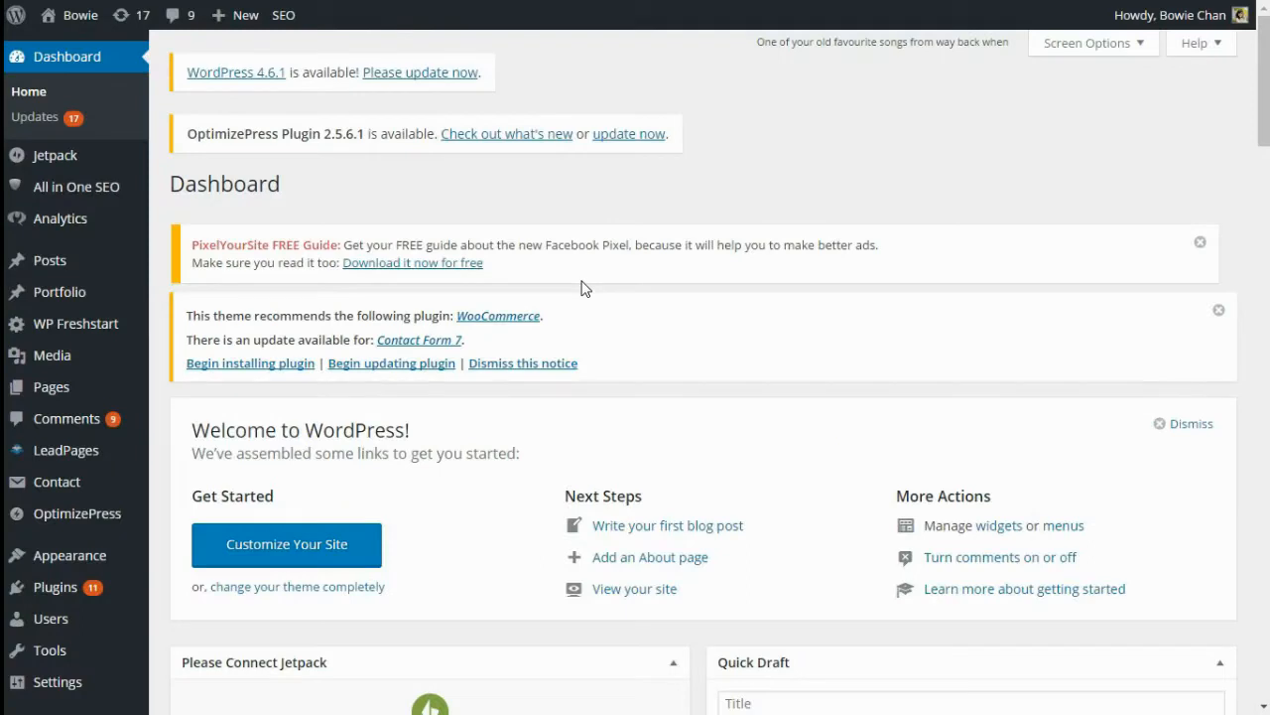
pyautogui.moveTo(68, 266)
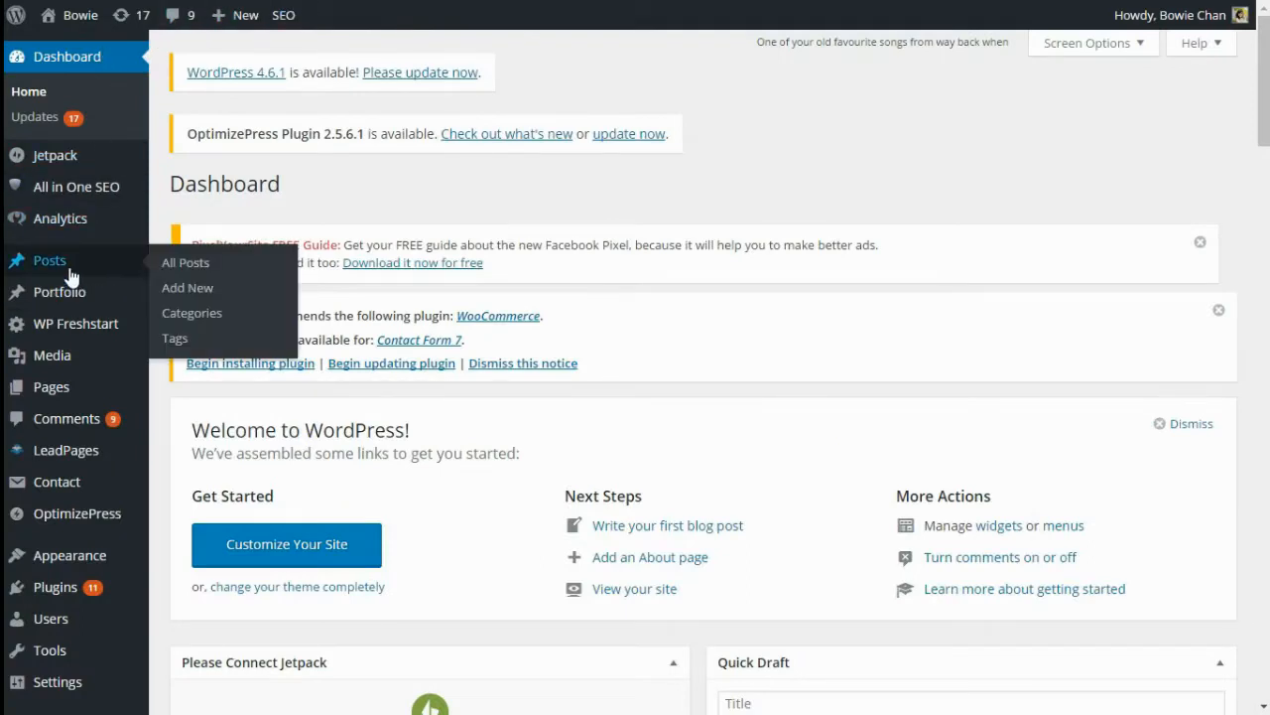
pyautogui.click(174, 290)
pyautogui.write('Test')
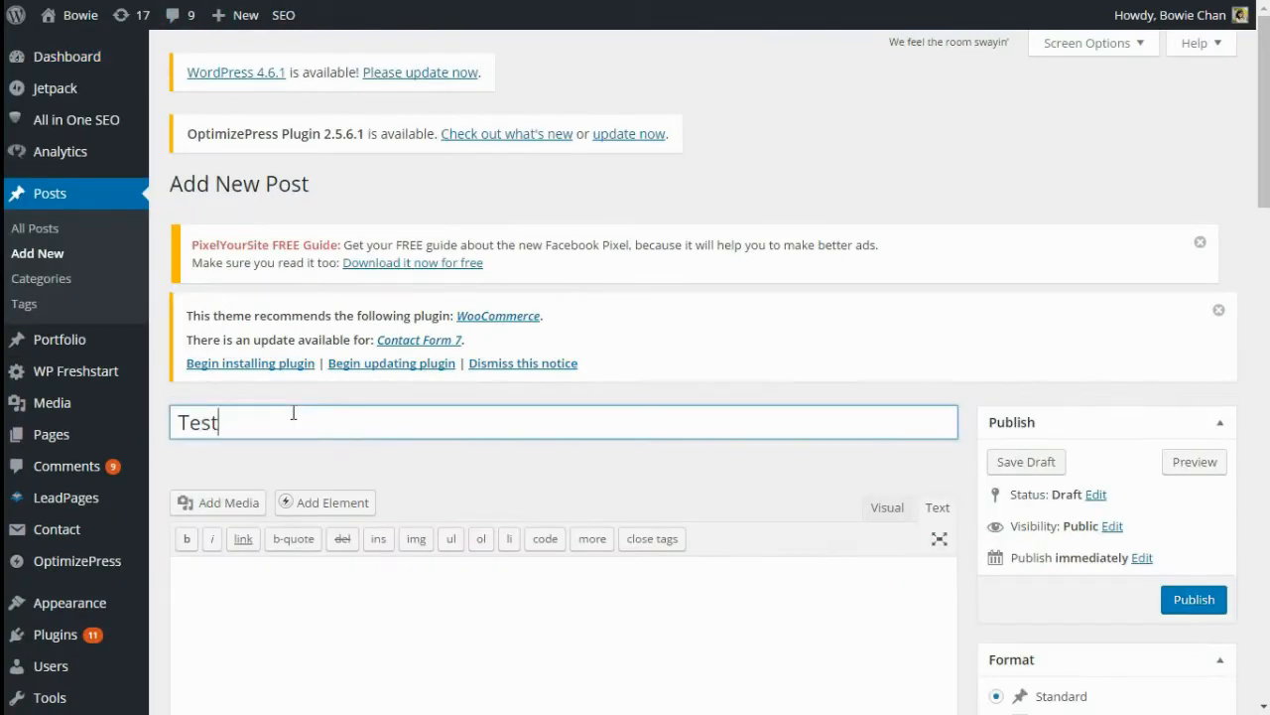
pyautogui.click(273, 580)
pyautogui.hotkey('ctrl', 'v')
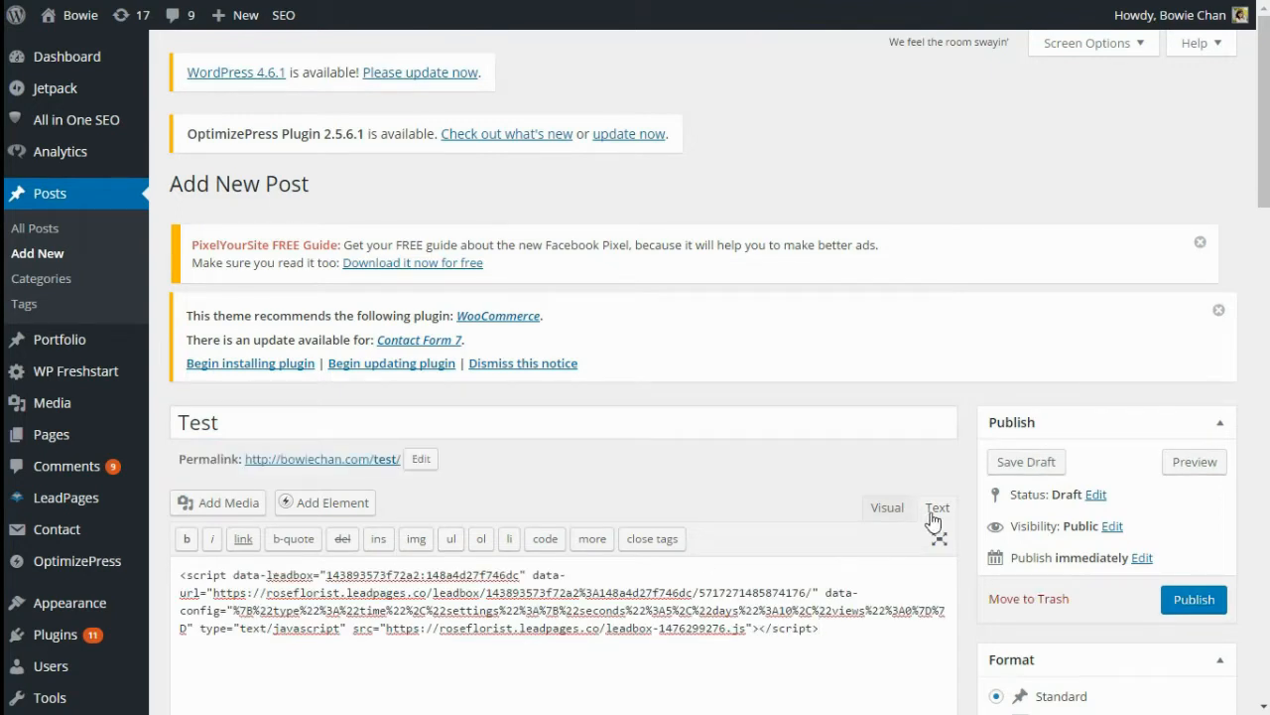
pyautogui.scroll(-1, 935, 516)
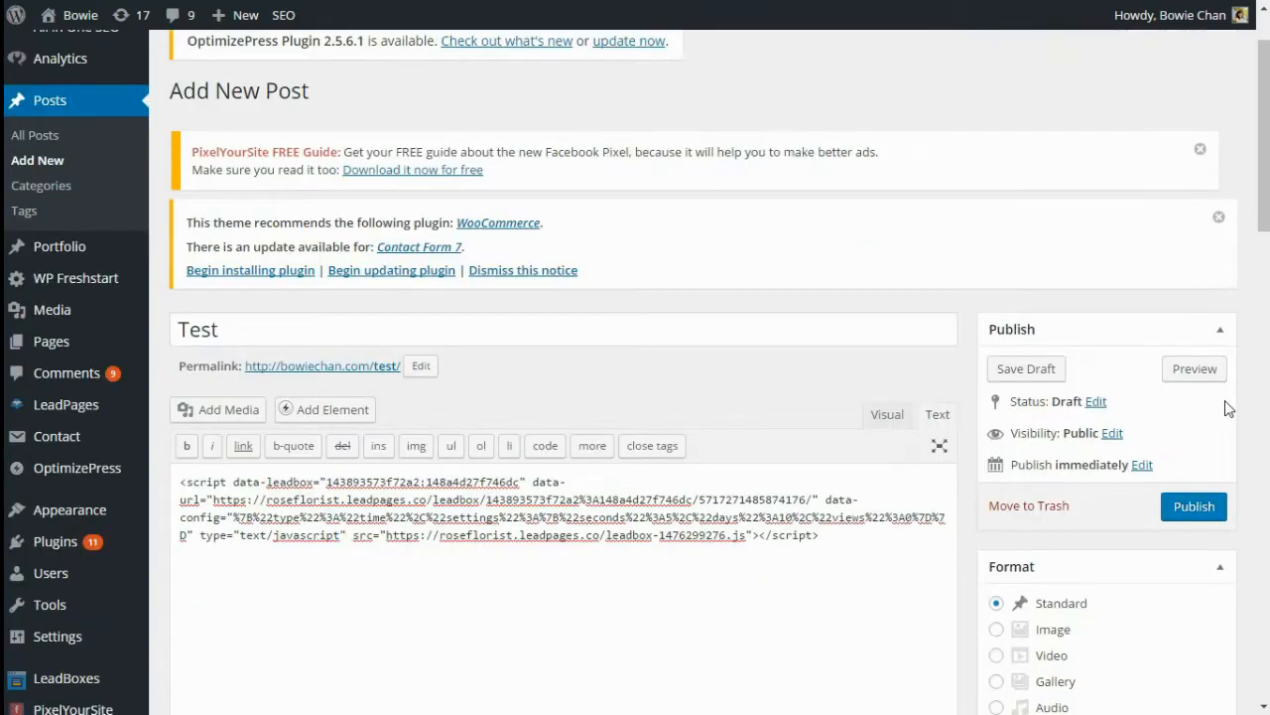
pyautogui.click(1199, 372)
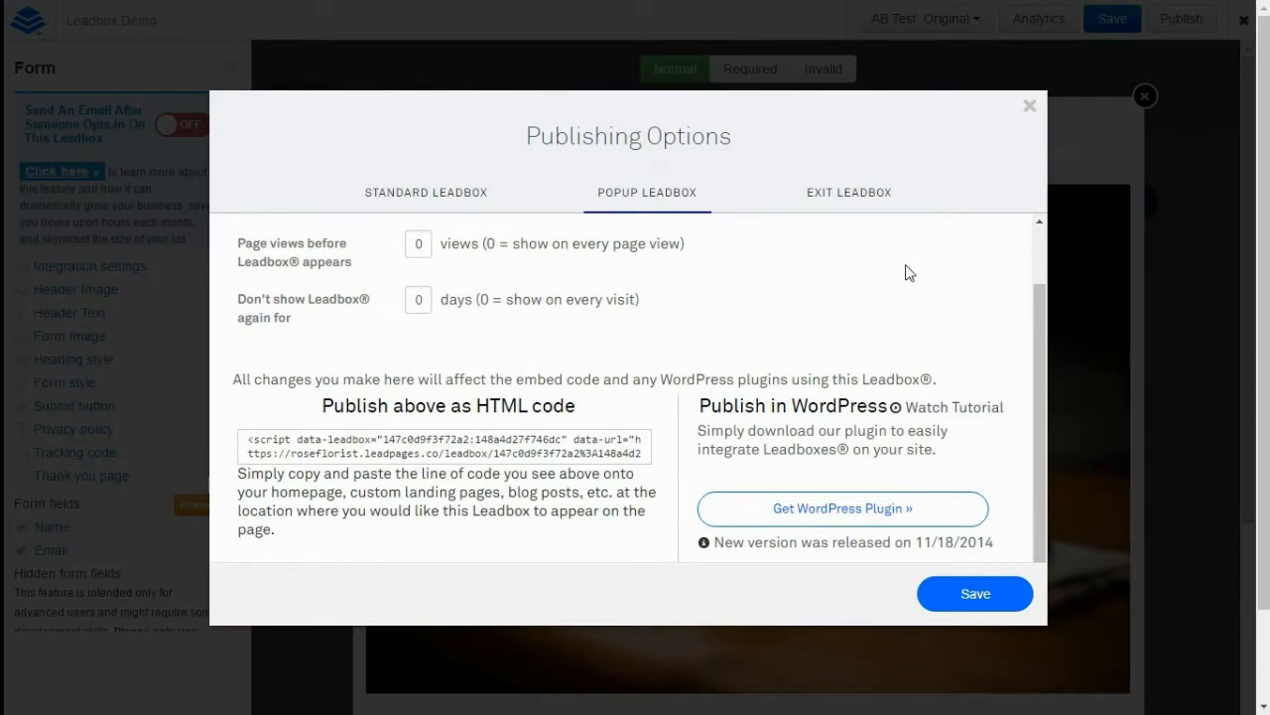
# Download the Leadboxes WordPress plugin zip from the Popup Leadbox publishing options
pyautogui.click(869, 508)
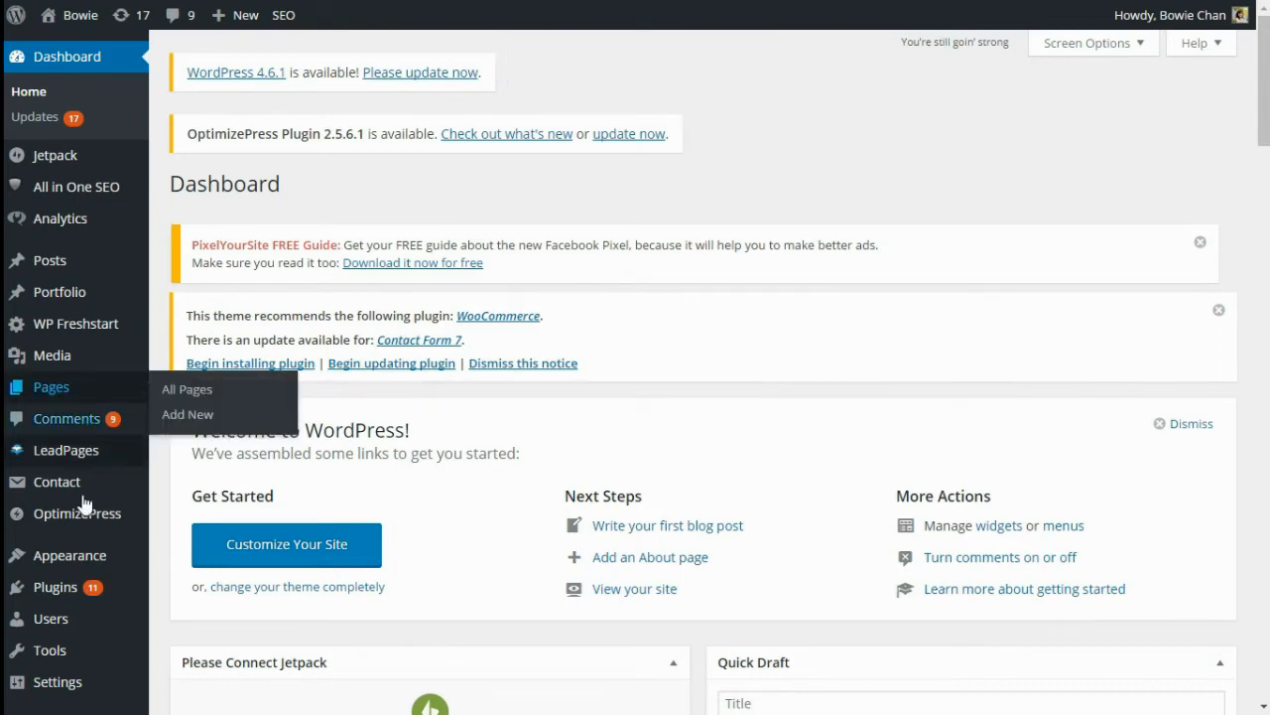
# Upload and install leadpages-preconfigured-roseflorist (4).zip; it fails because the leadpages folder already exists
pyautogui.moveTo(54, 603)
pyautogui.click(199, 615)
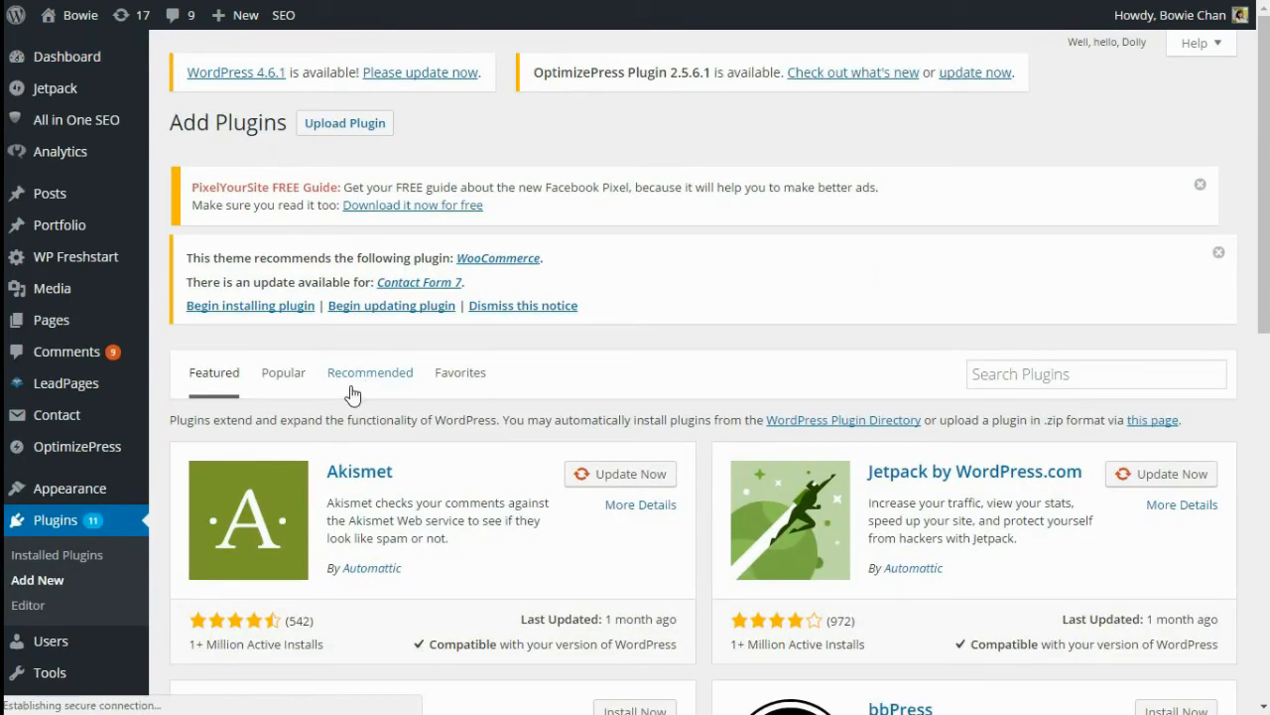
pyautogui.click(344, 126)
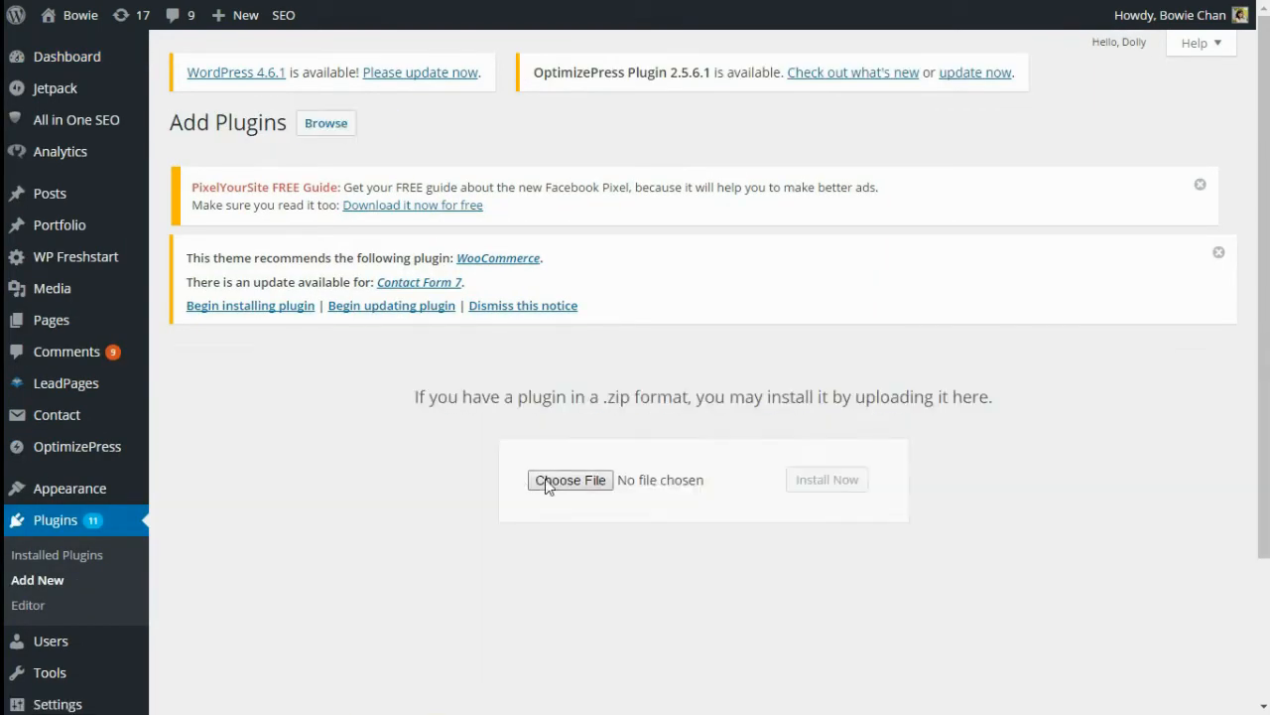
pyautogui.click(547, 484)
pyautogui.click(338, 163)
pyautogui.click(473, 415)
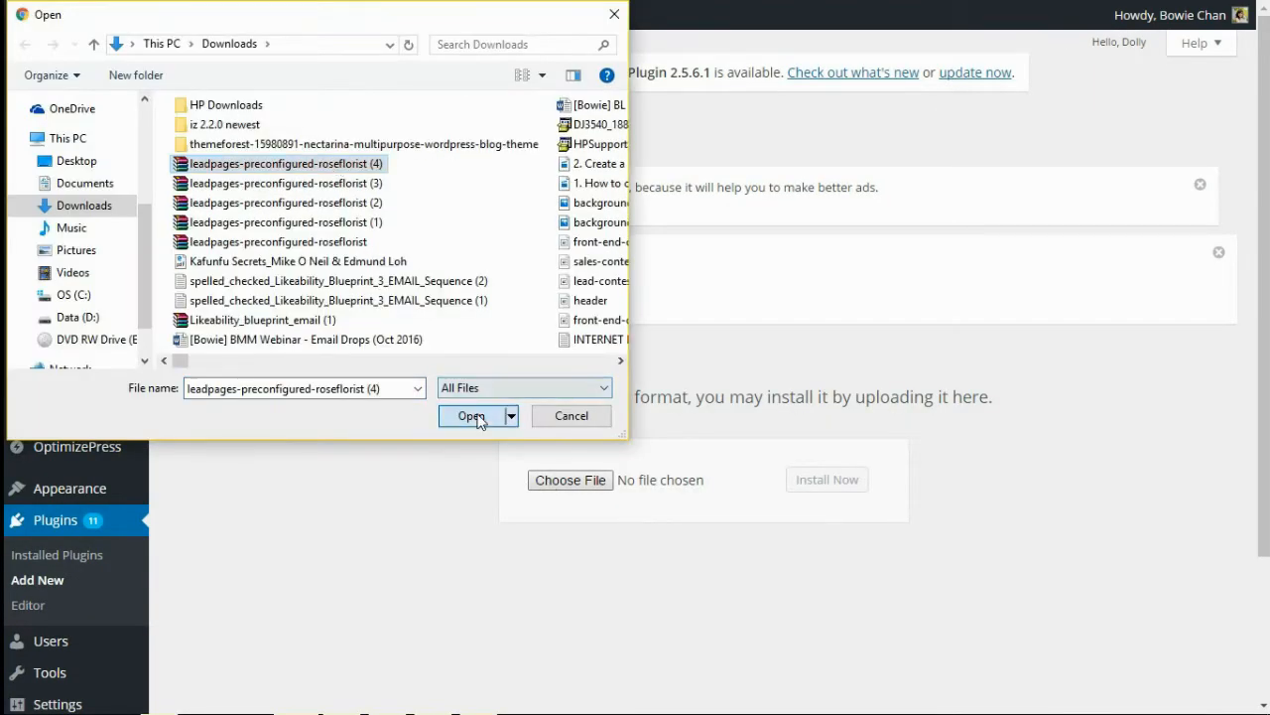
pyautogui.click(840, 481)
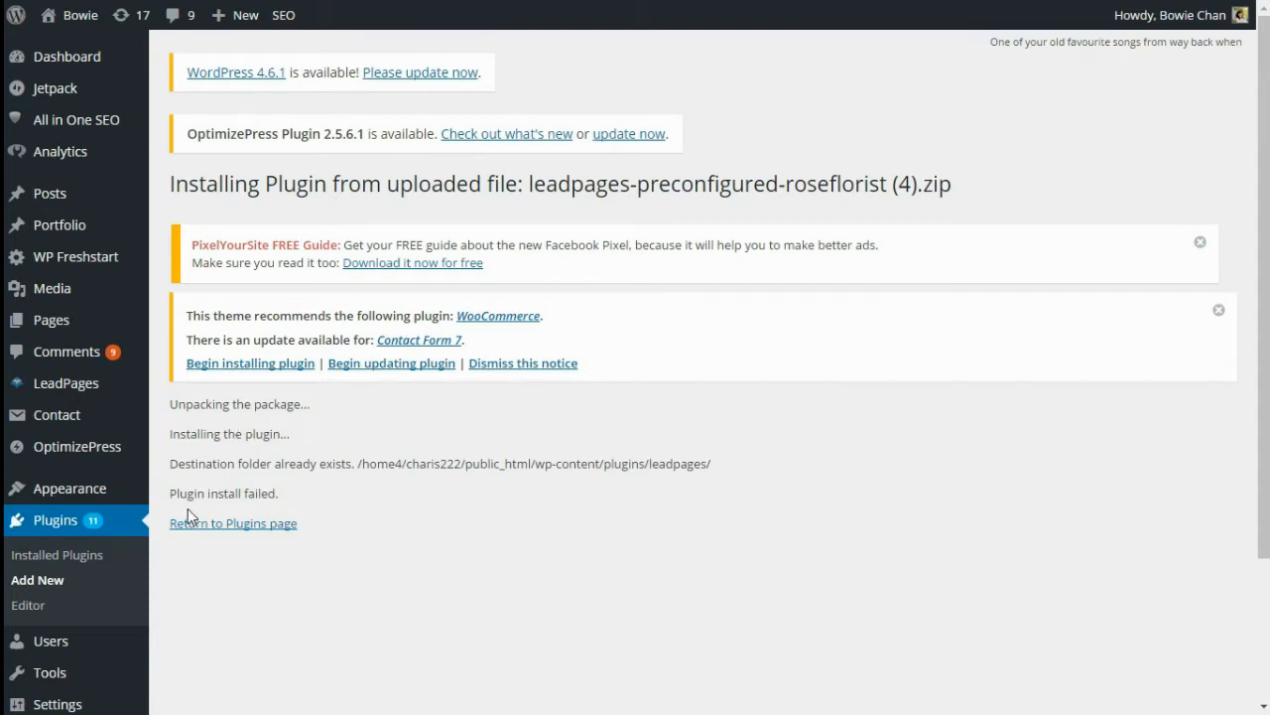
pyautogui.scroll(-3, 101, 387)
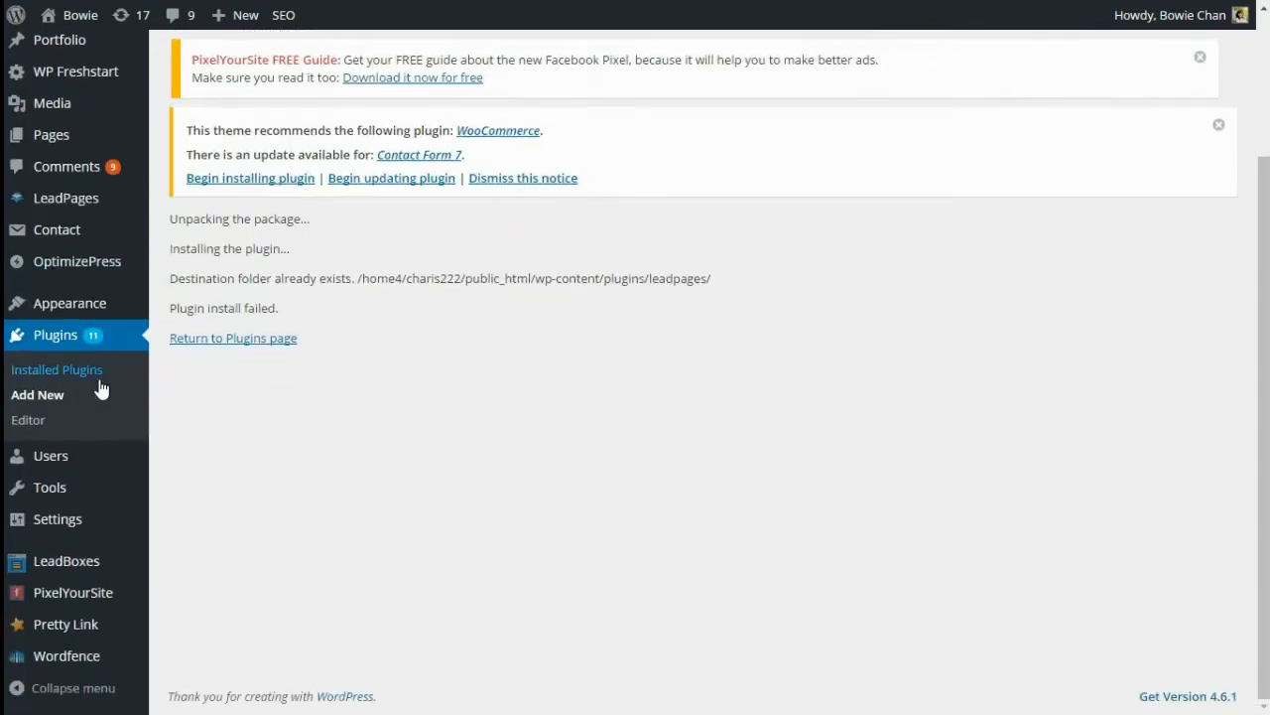
# Choose Leadbox Demo as the Timed LeadBox in Configure LeadBoxes and save the changes
pyautogui.click(101, 570)
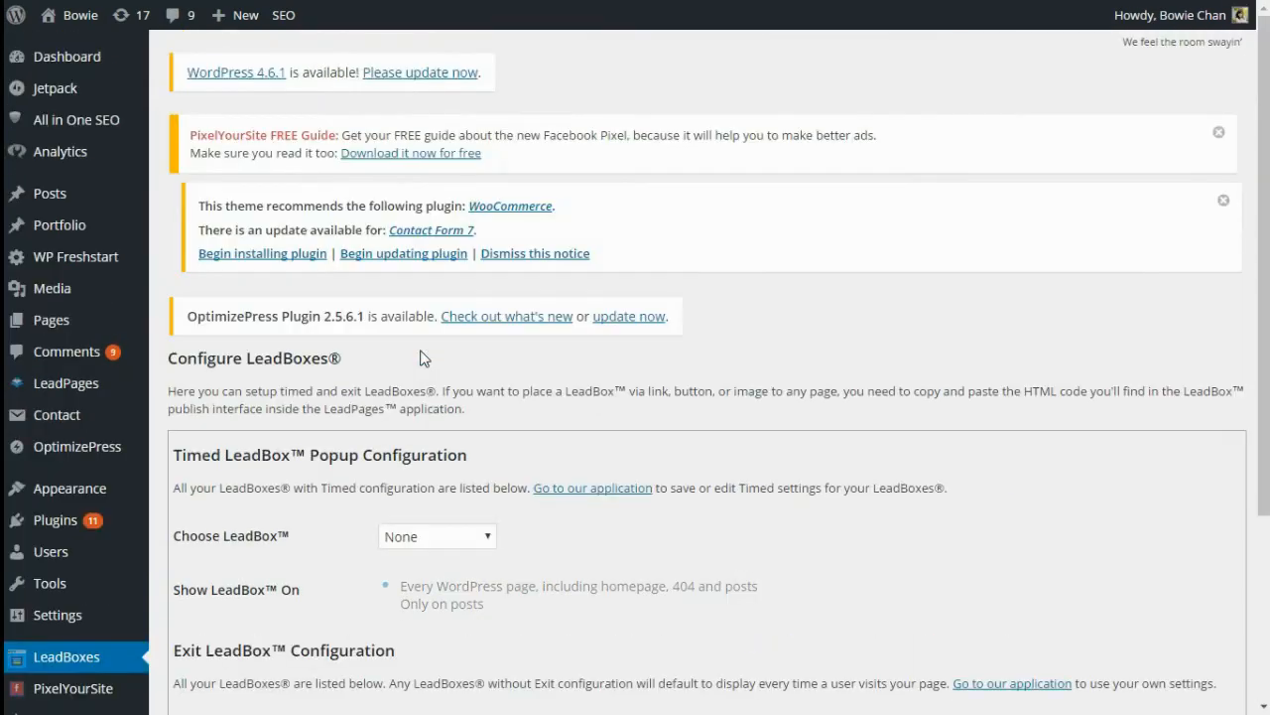
pyautogui.click(468, 540)
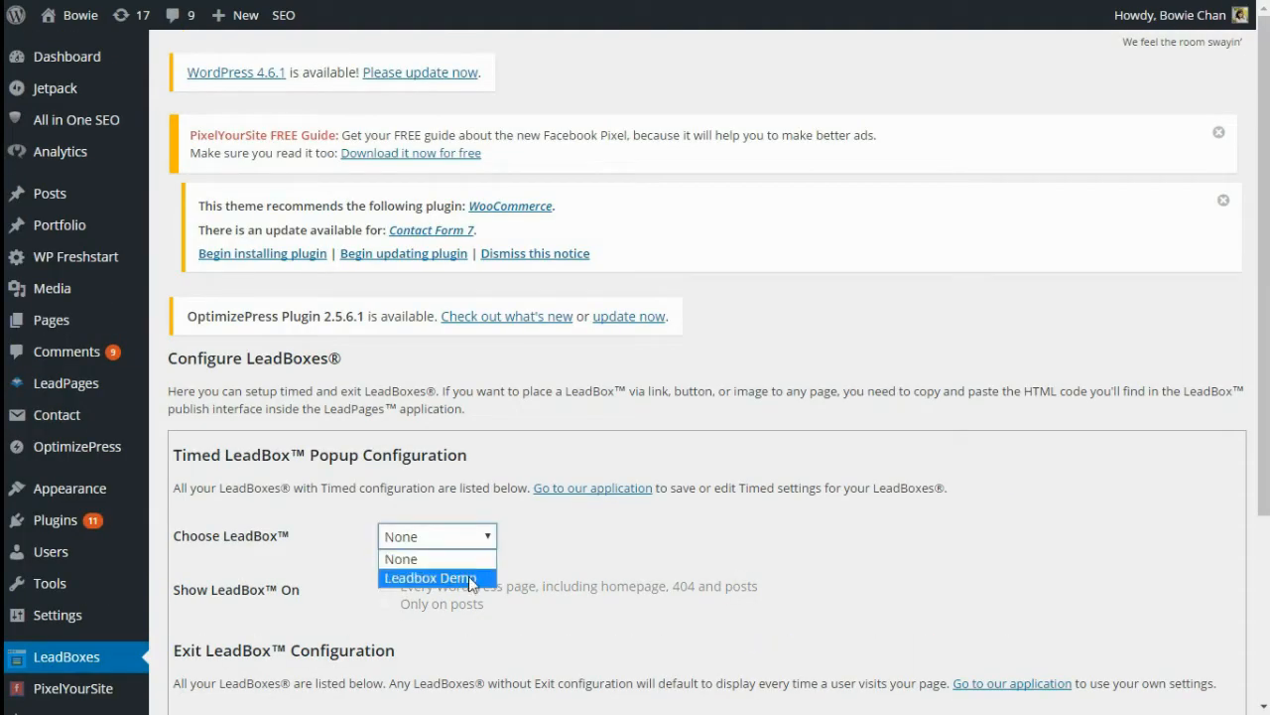
pyautogui.click(469, 575)
pyautogui.scroll(-1, 602, 527)
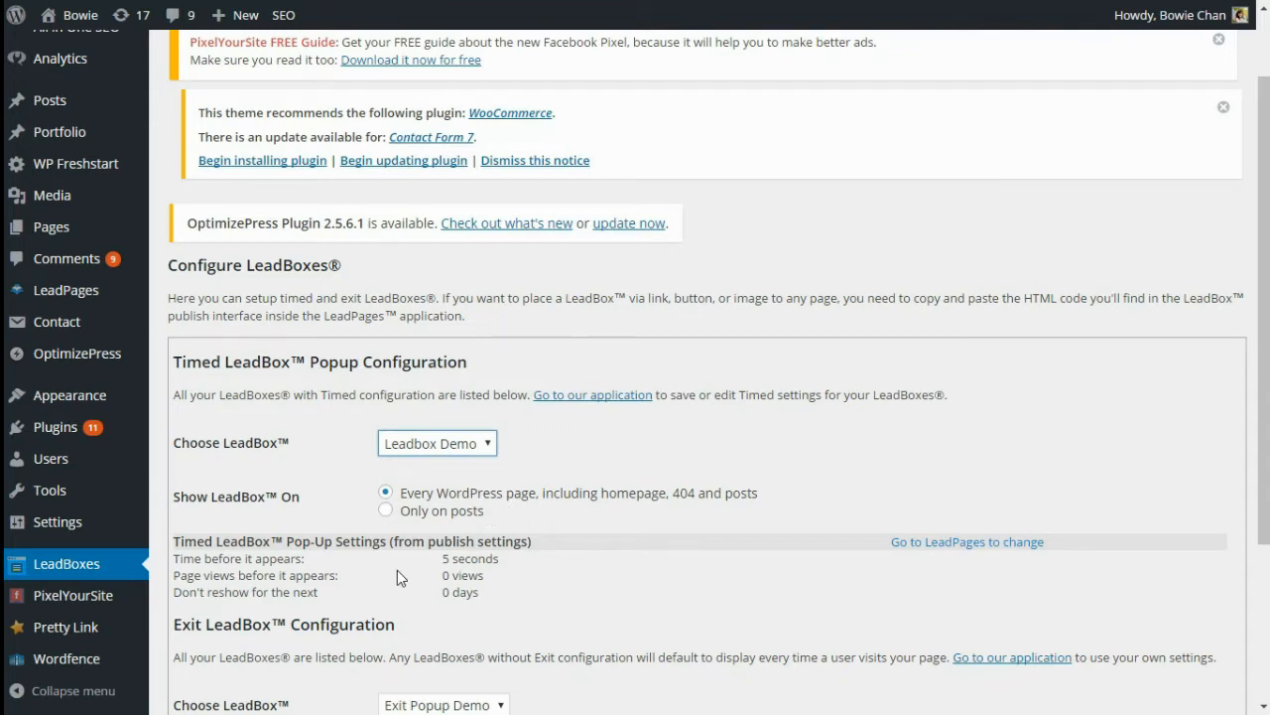
pyautogui.scroll(-3, 260, 623)
pyautogui.click(260, 622)
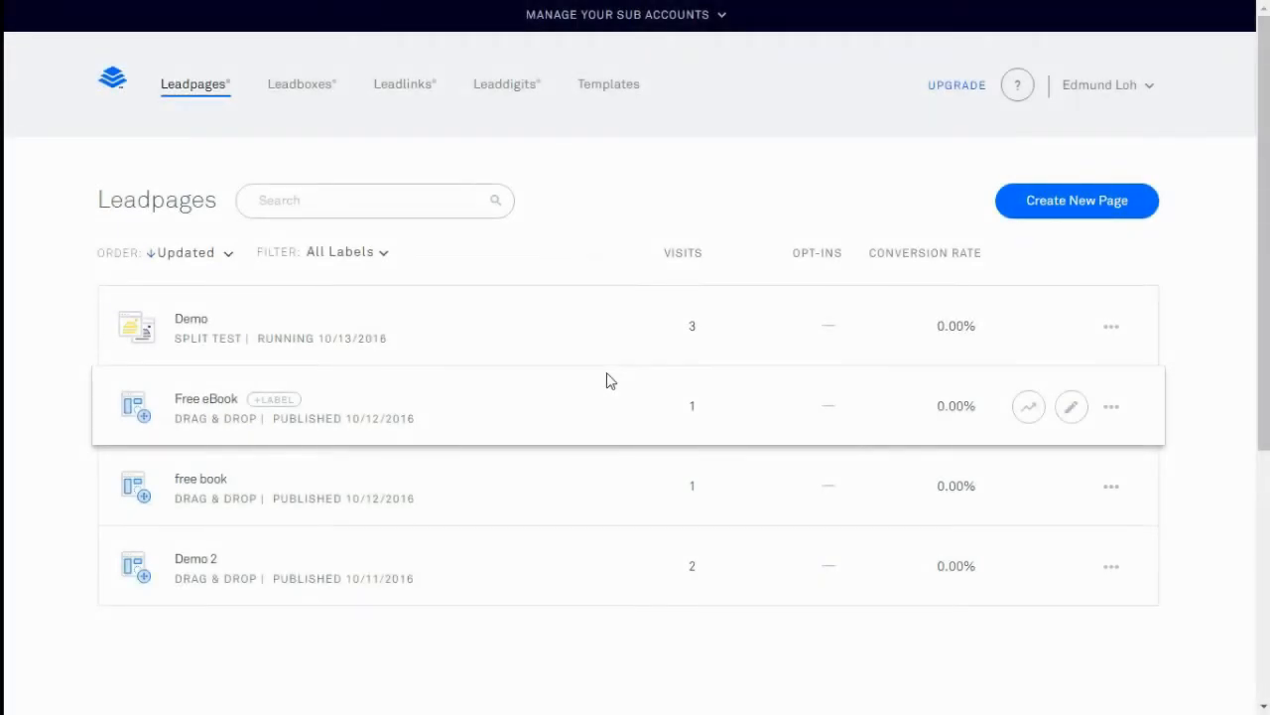
# Create a new leadbox and set its form image to the laptop photo
pyautogui.click(305, 96)
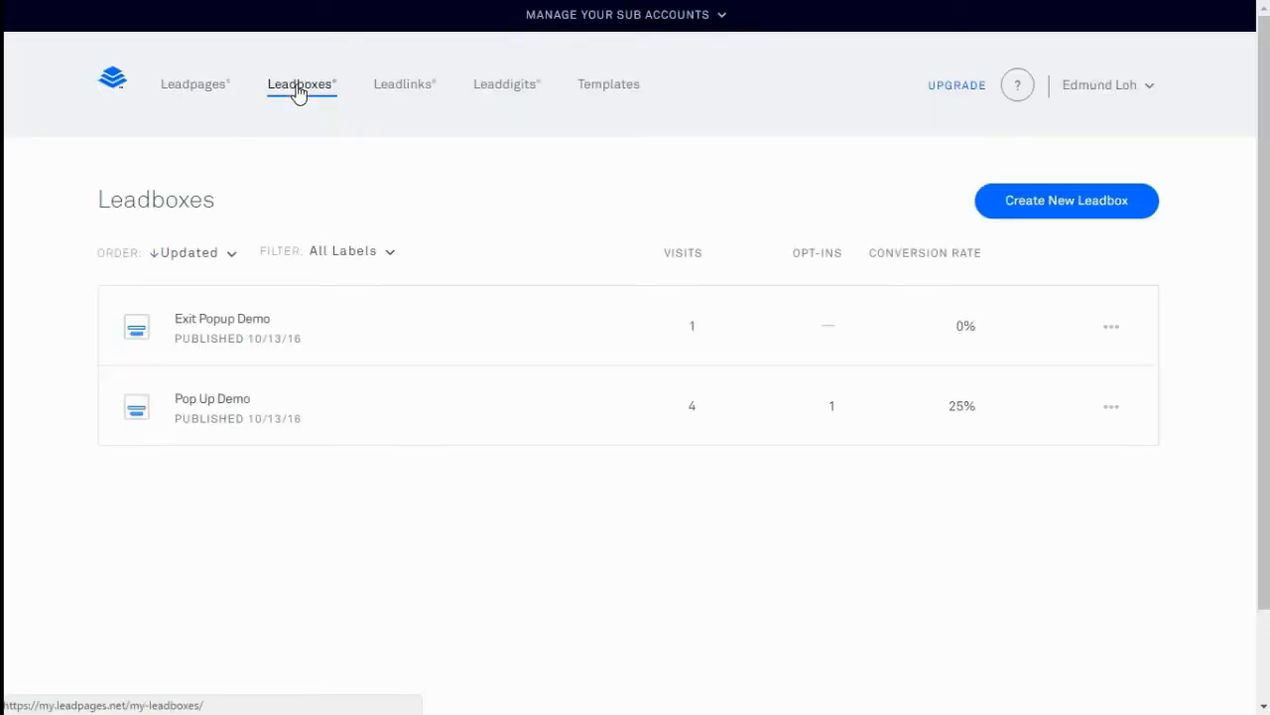
pyautogui.click(1039, 211)
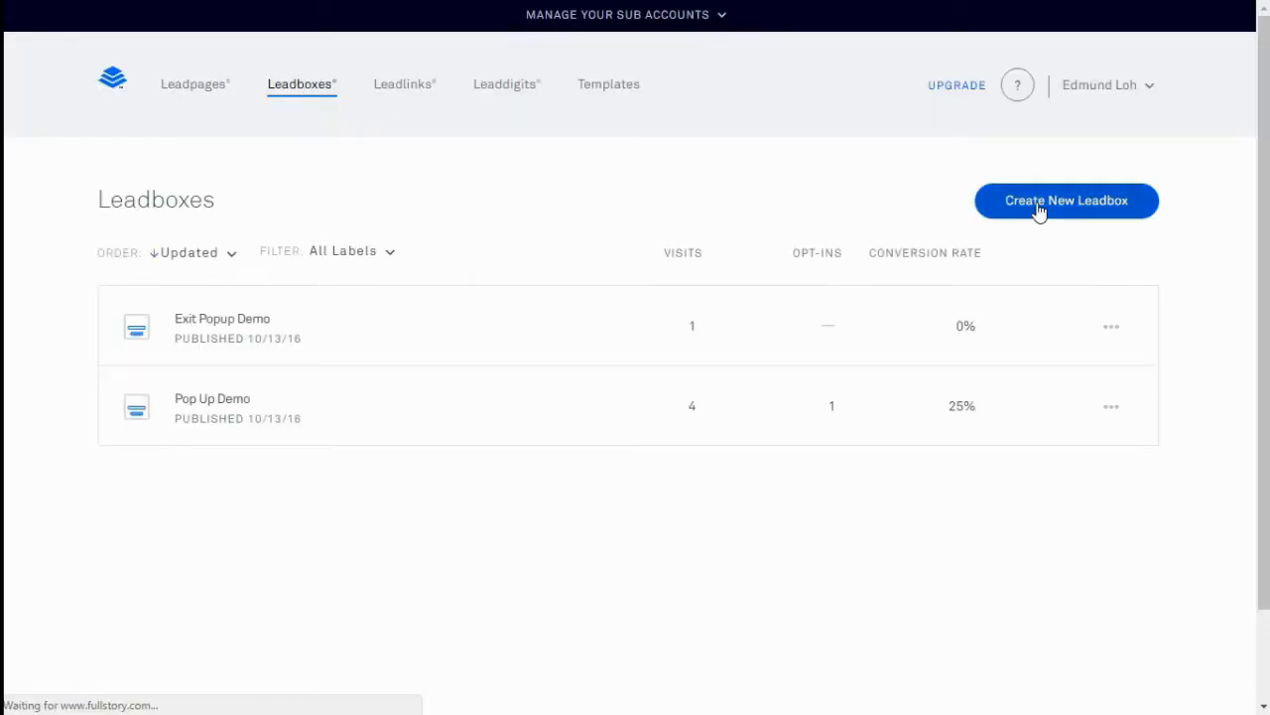
pyautogui.click(545, 281)
pyautogui.click(65, 529)
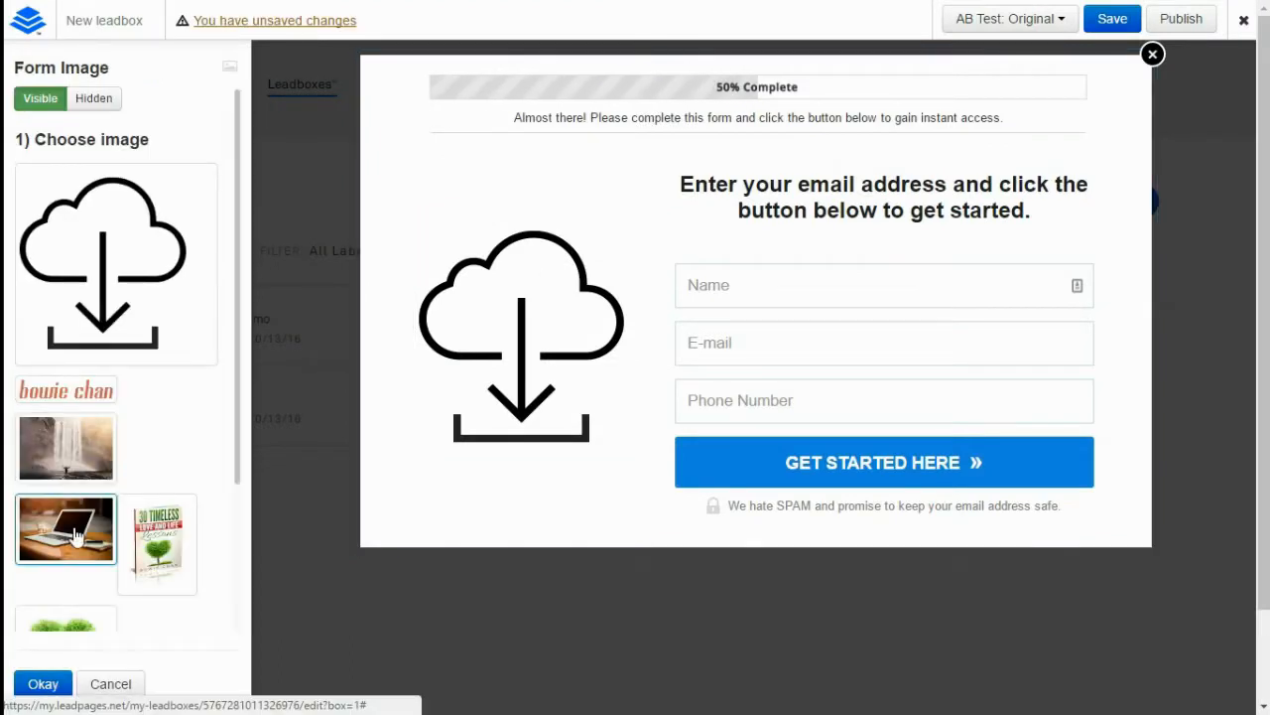
pyautogui.click(58, 688)
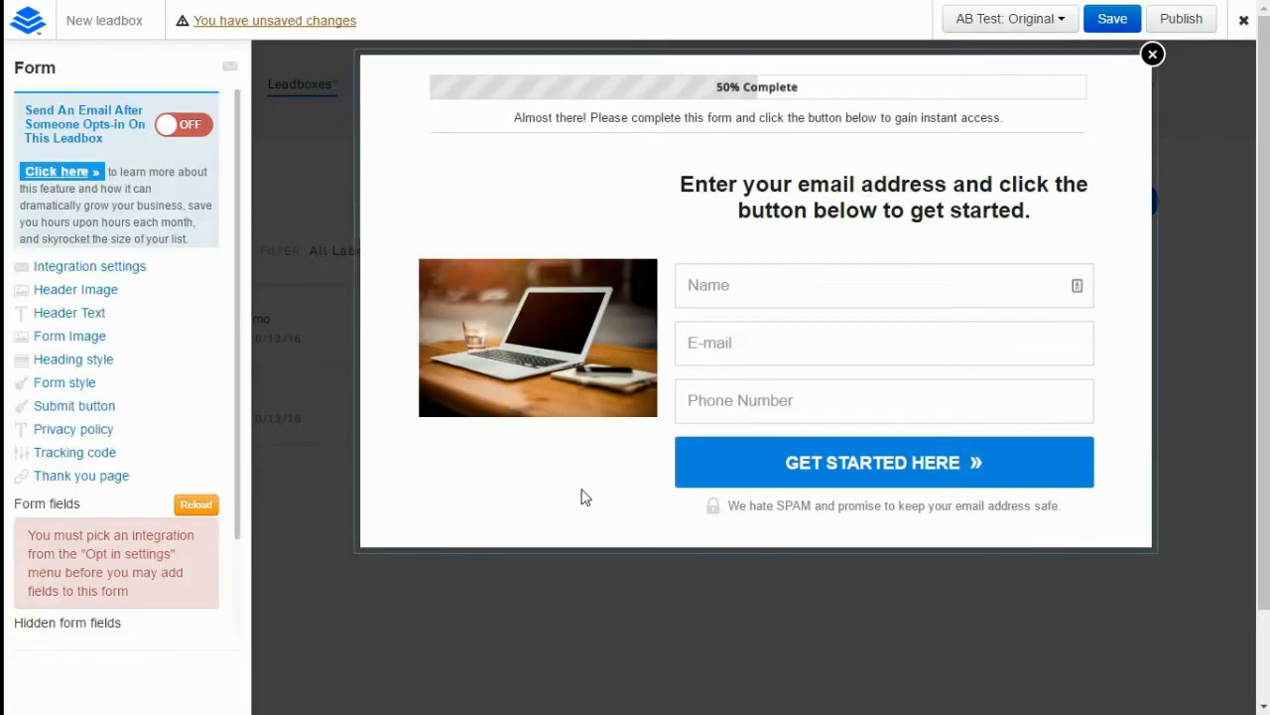
# Remove the Phone Number field and rename the leadbox 'Leadbox Demo'
pyautogui.moveTo(1062, 411)
pyautogui.click(1082, 389)
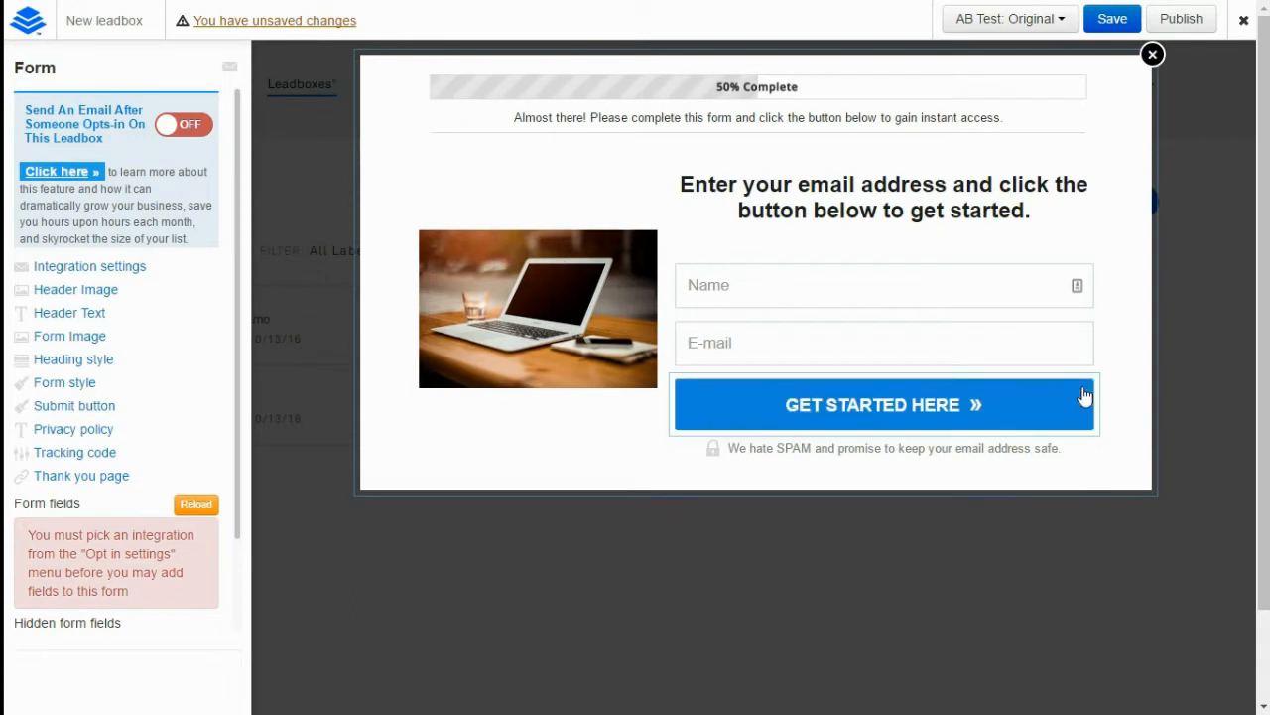
pyautogui.click(119, 22)
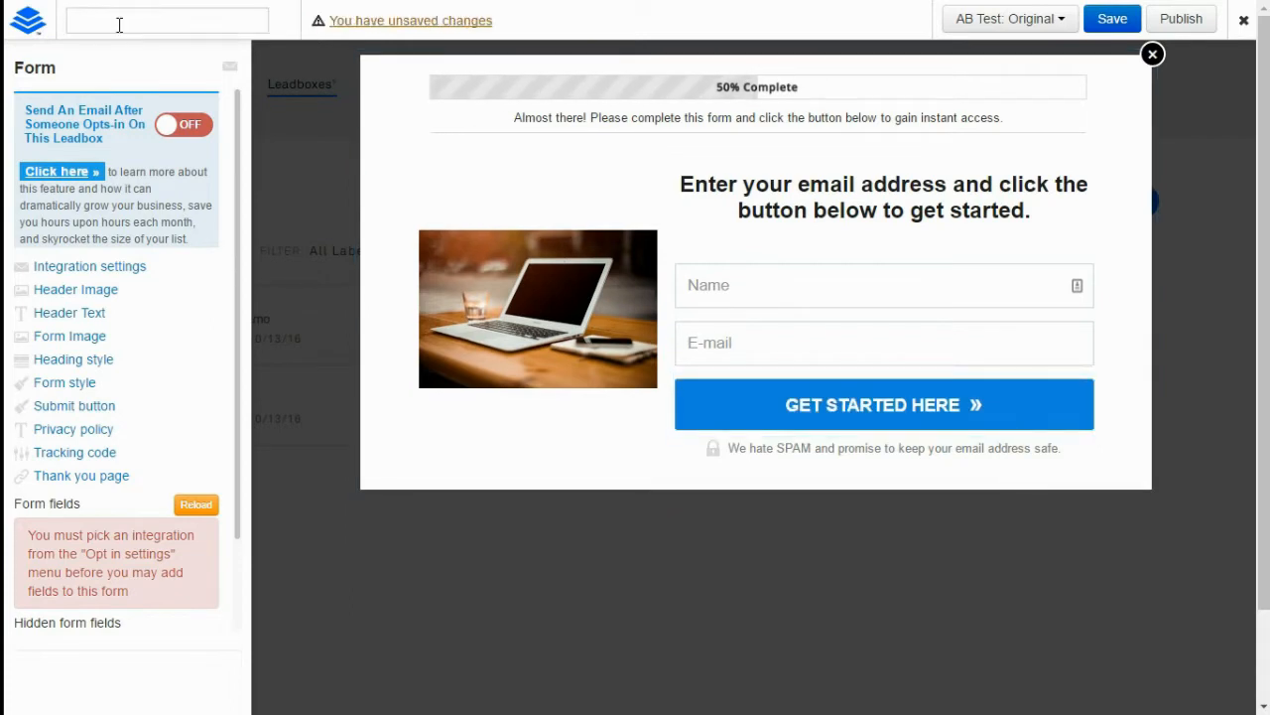
pyautogui.write('Leadbox De')
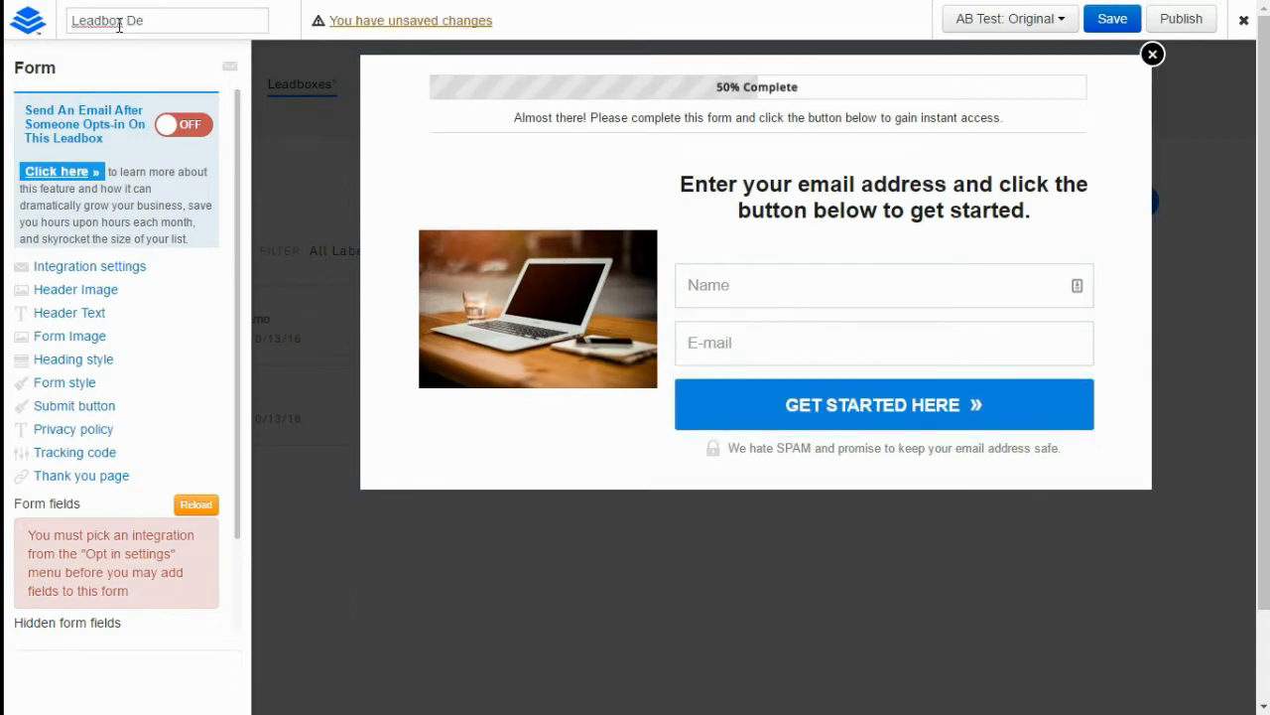
pyautogui.write('mo')
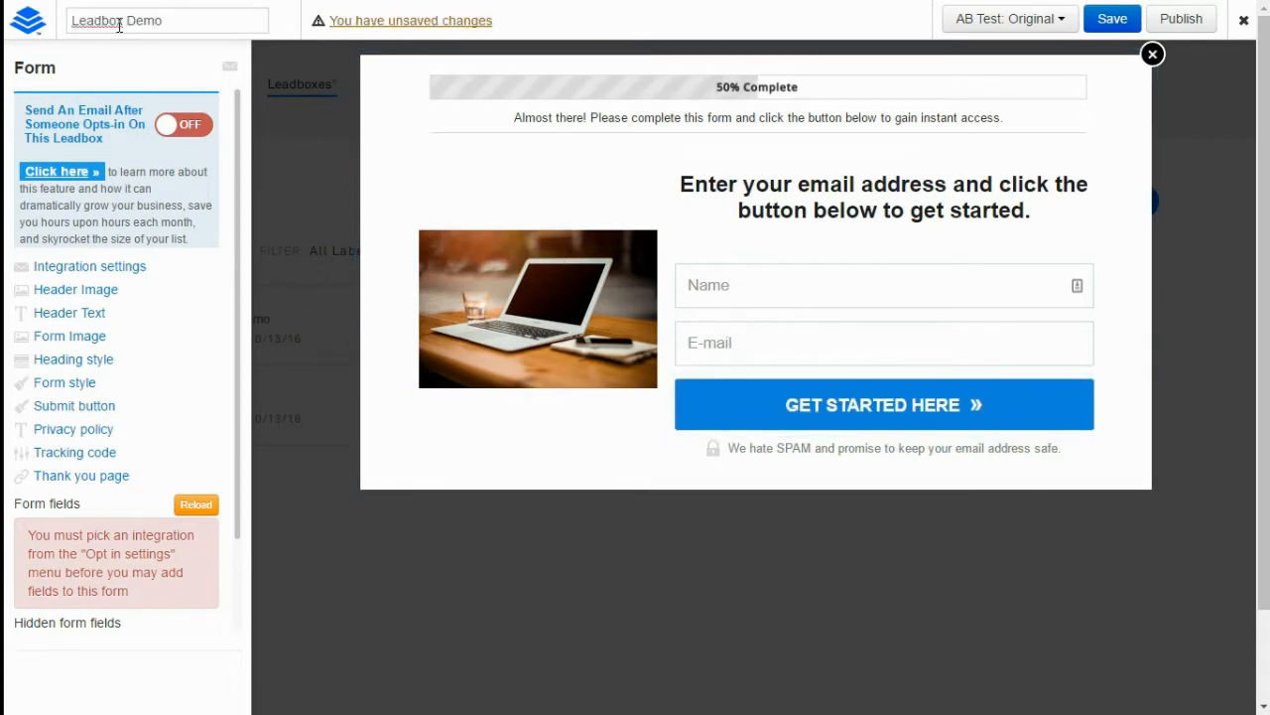
# Link Leadbox Demo's form to the AWeber Blog Subscribers list, save, and publish it
pyautogui.click(97, 268)
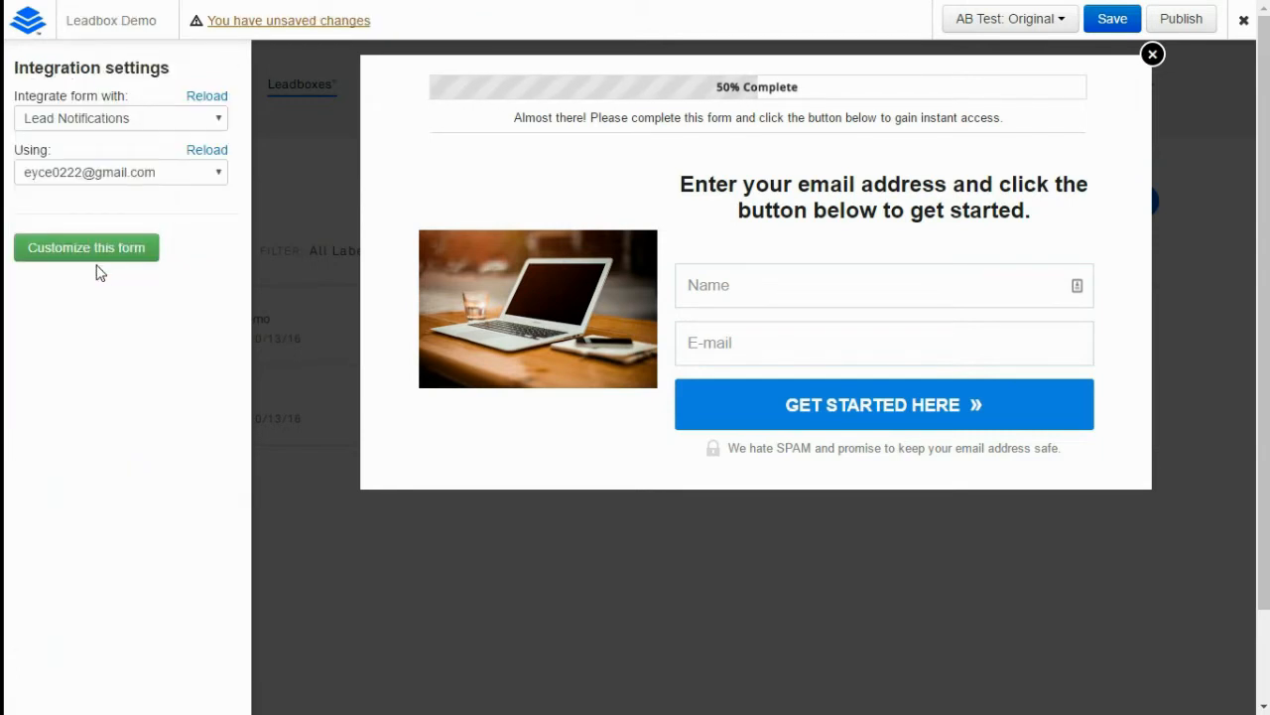
pyautogui.click(162, 120)
pyautogui.click(119, 173)
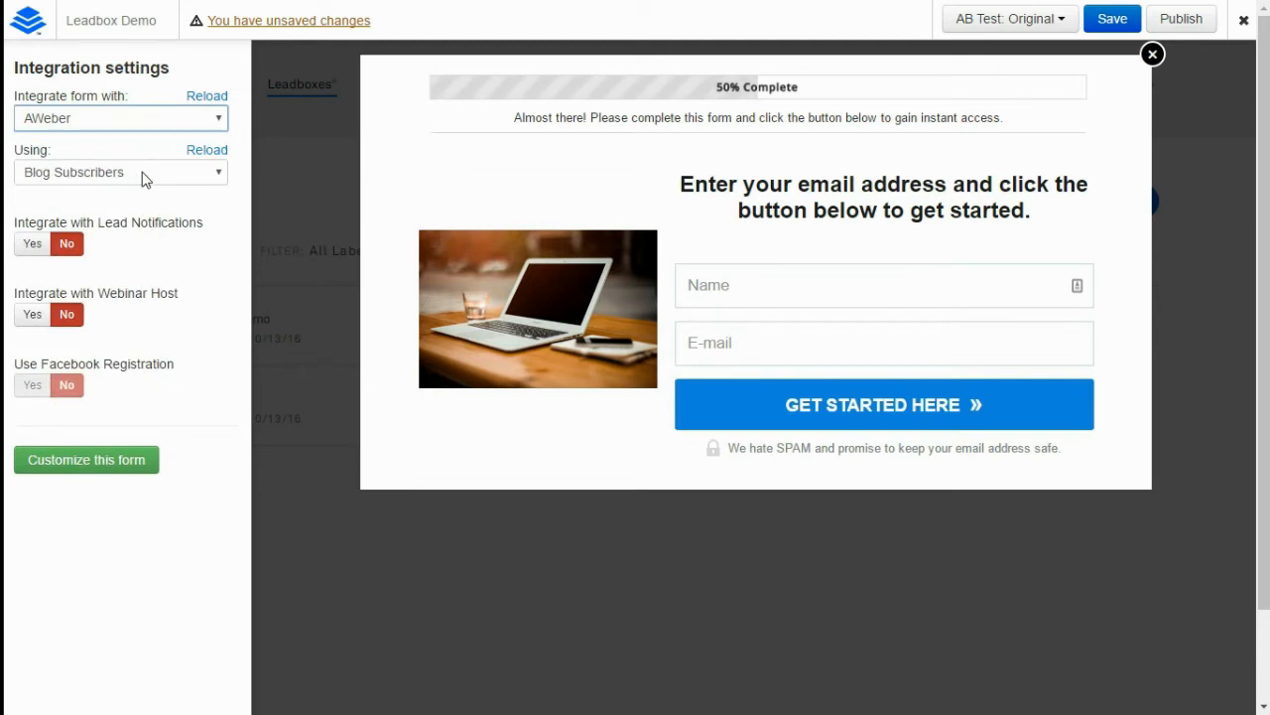
pyautogui.click(122, 469)
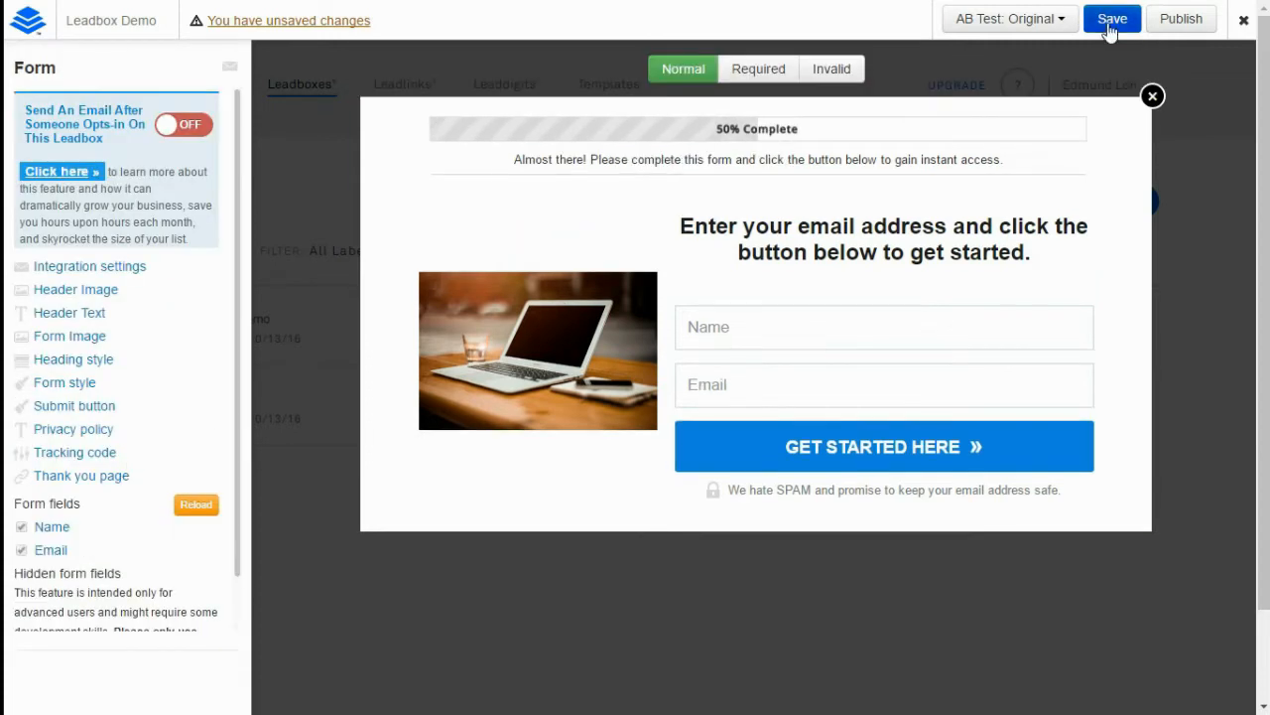
pyautogui.click(1111, 30)
pyautogui.click(1190, 18)
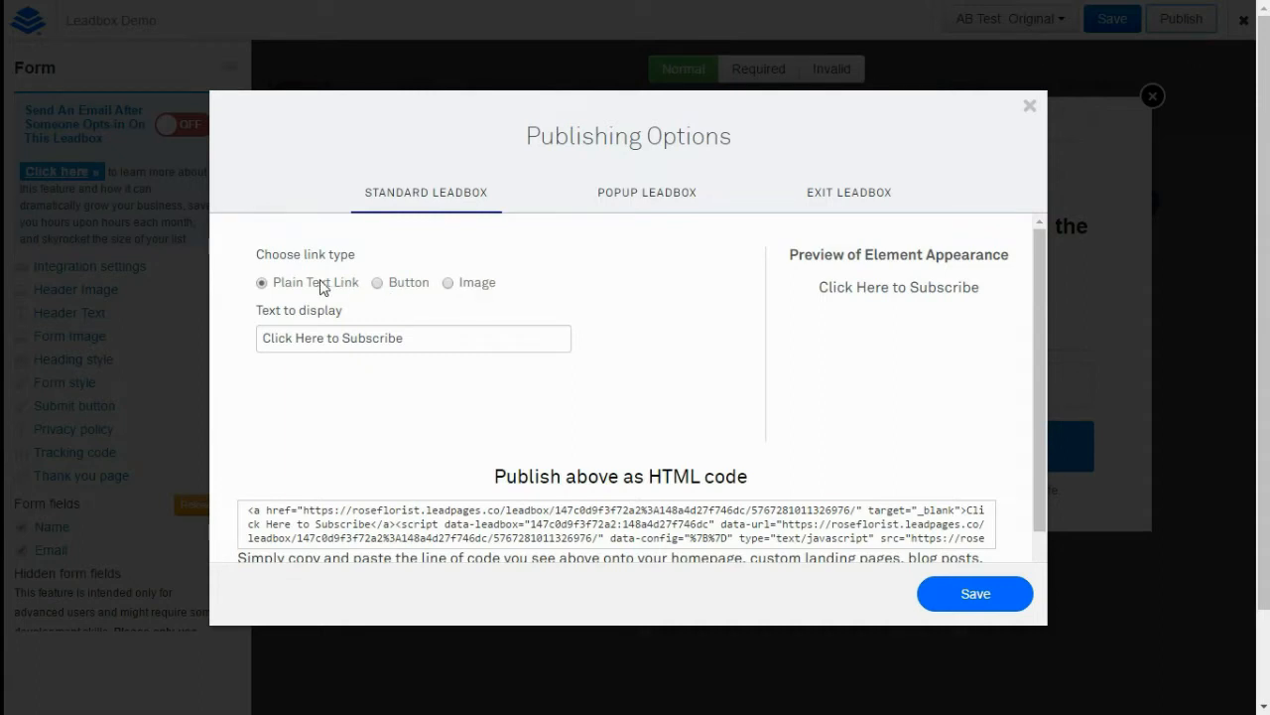
# Change the leadbox link text from 'Click Here to Subscribe' to 'Download my eBook' and save
pyautogui.click(414, 343)
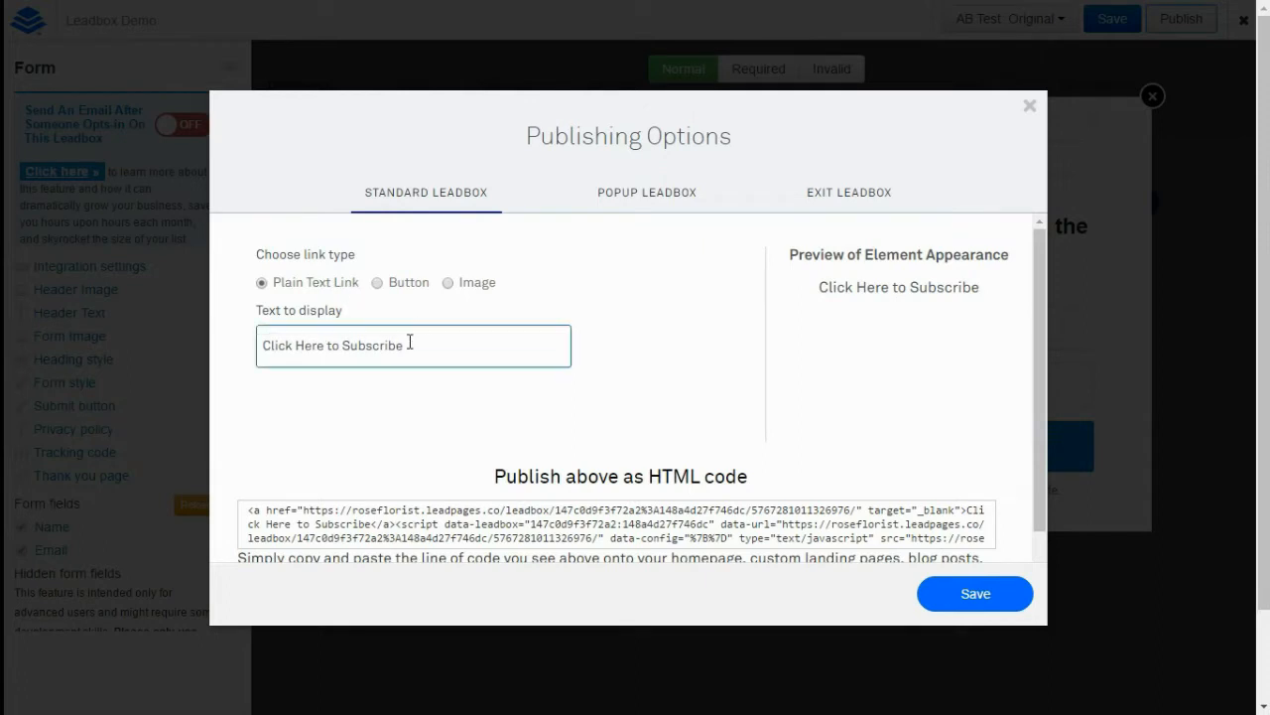
pyautogui.moveTo(403, 345); pyautogui.dragTo(260, 346)
pyautogui.press('BackSpace')
pyautogui.write('Down')
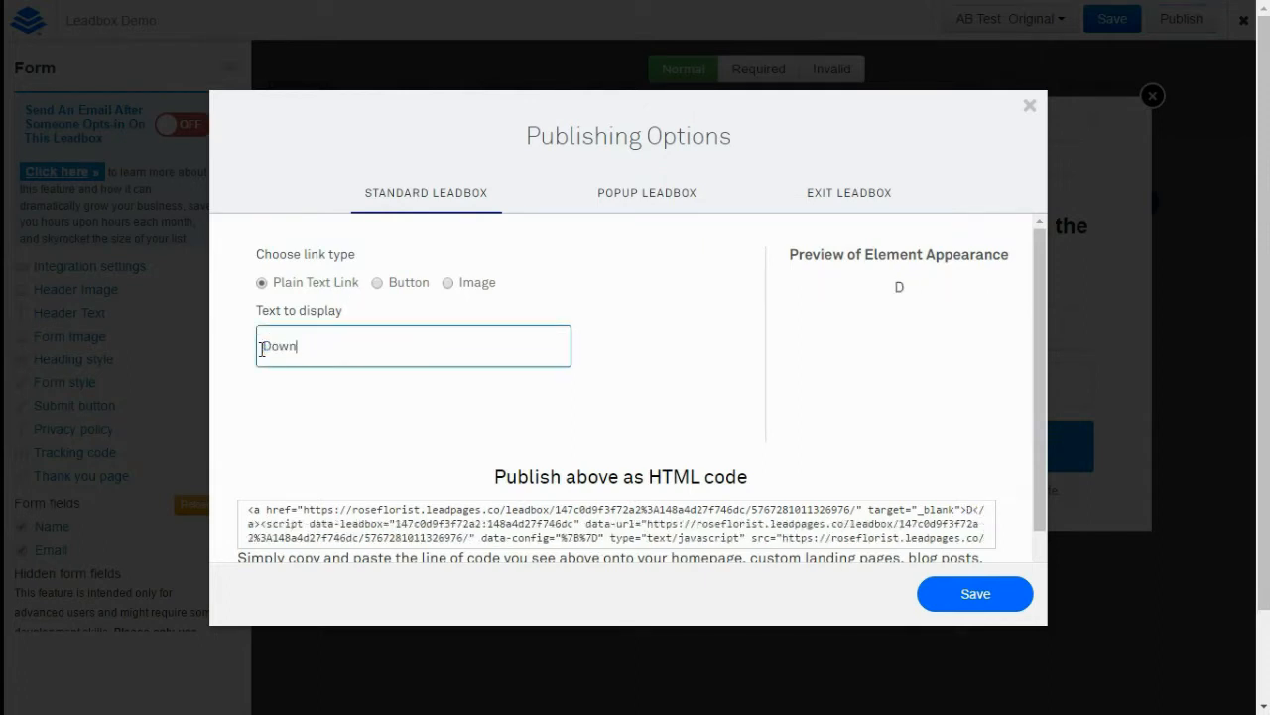
pyautogui.write('load my eBook')
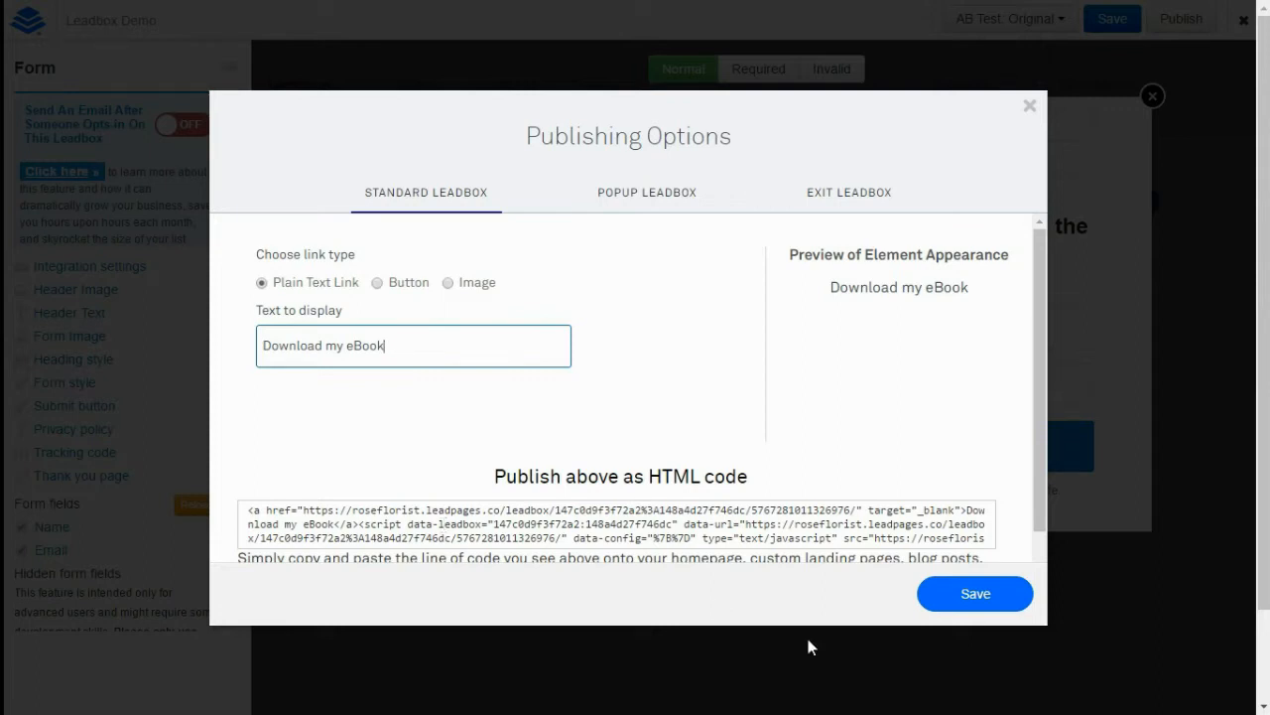
pyautogui.click(987, 596)
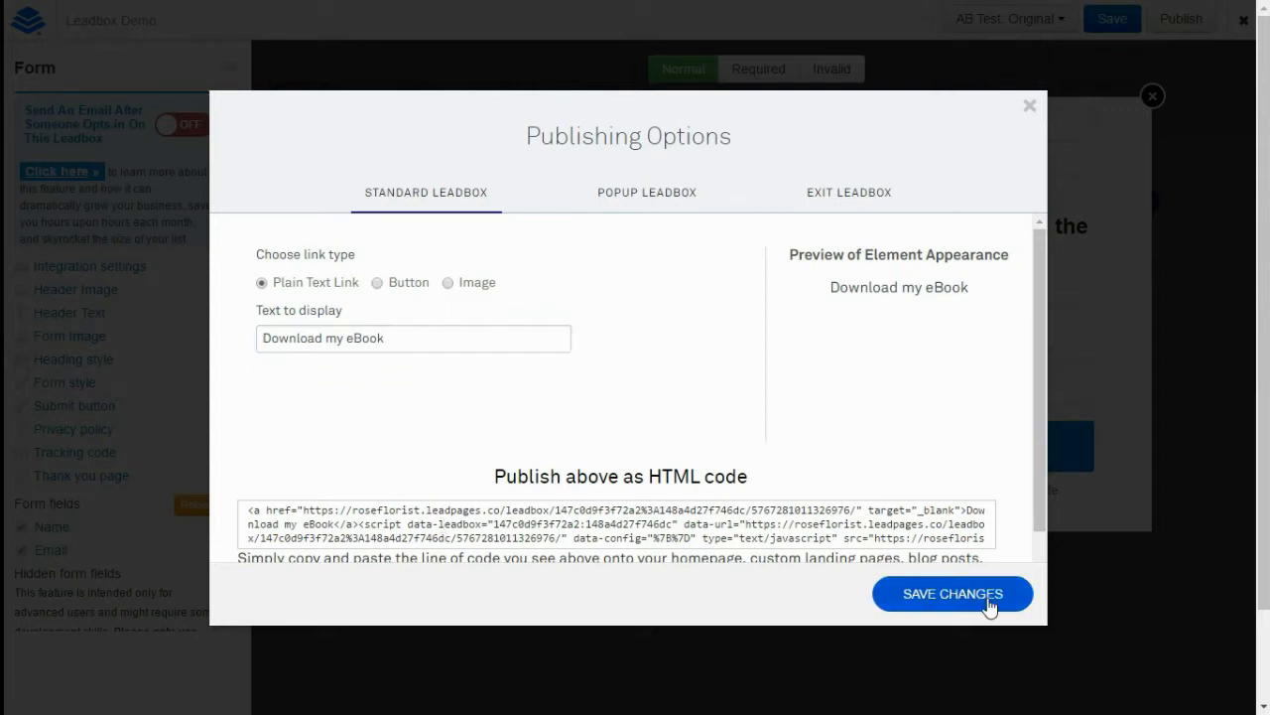
# Style the link as a yellow #ffce0a button with white #ffffff text, save, then switch to Image type
pyautogui.click(377, 285)
pyautogui.click(400, 425)
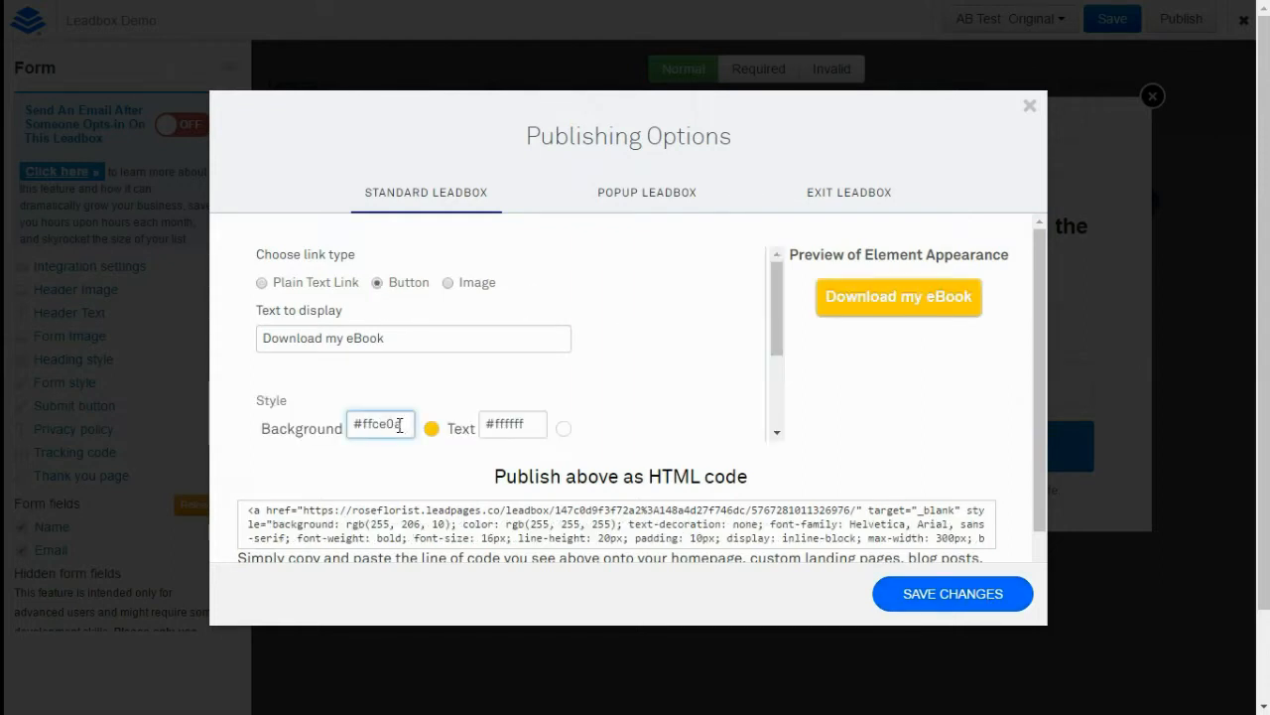
pyautogui.click(531, 425)
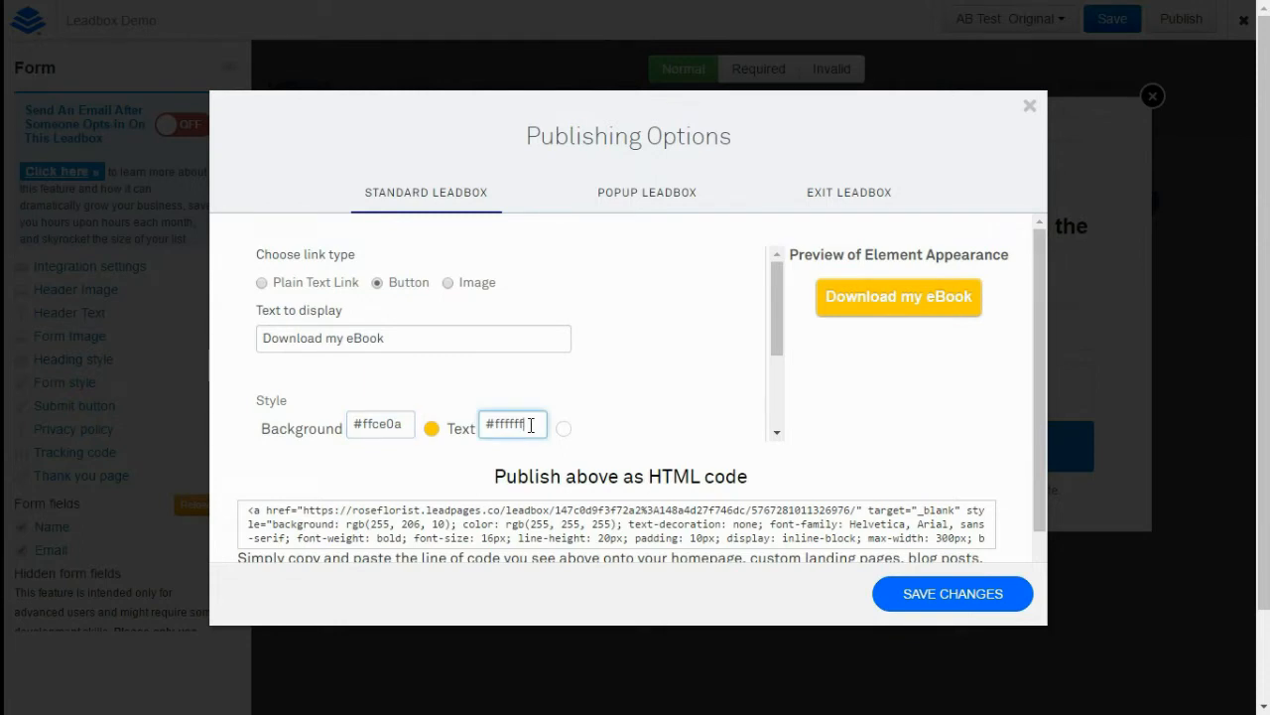
pyautogui.click(914, 590)
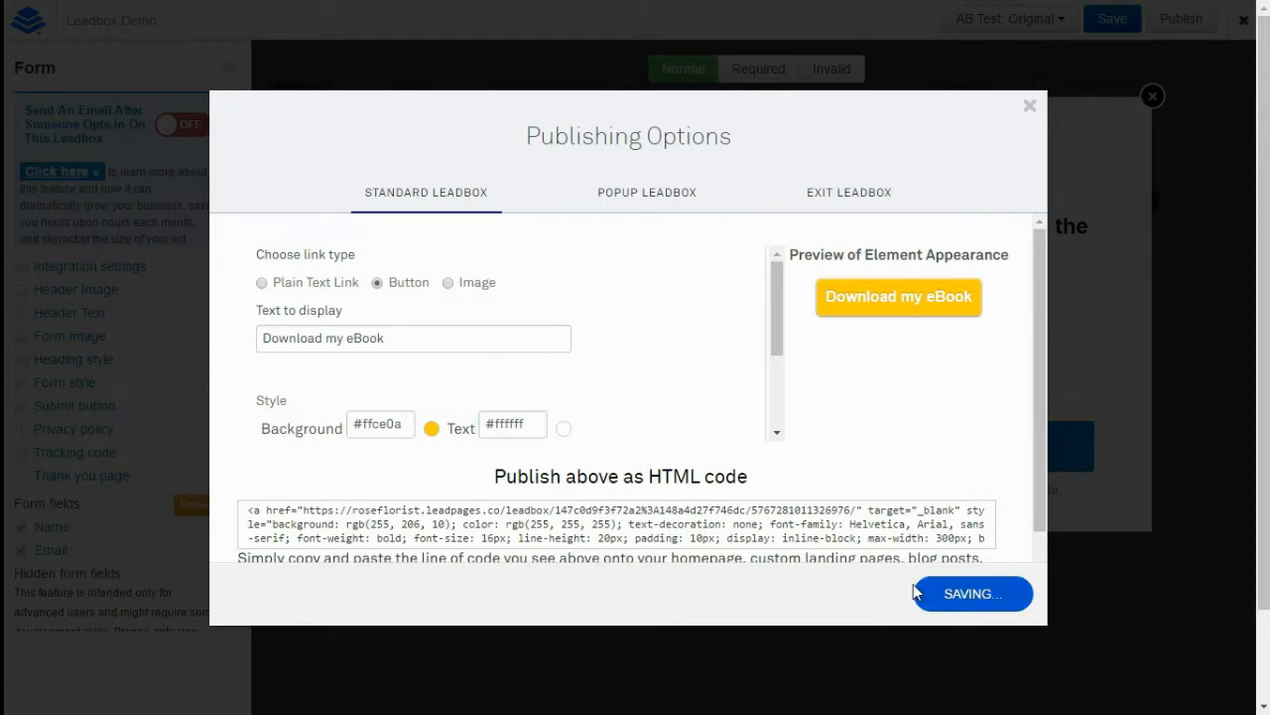
pyautogui.click(449, 284)
# Set the ebook cover as the link image and select the HTML embed code
pyautogui.click(355, 429)
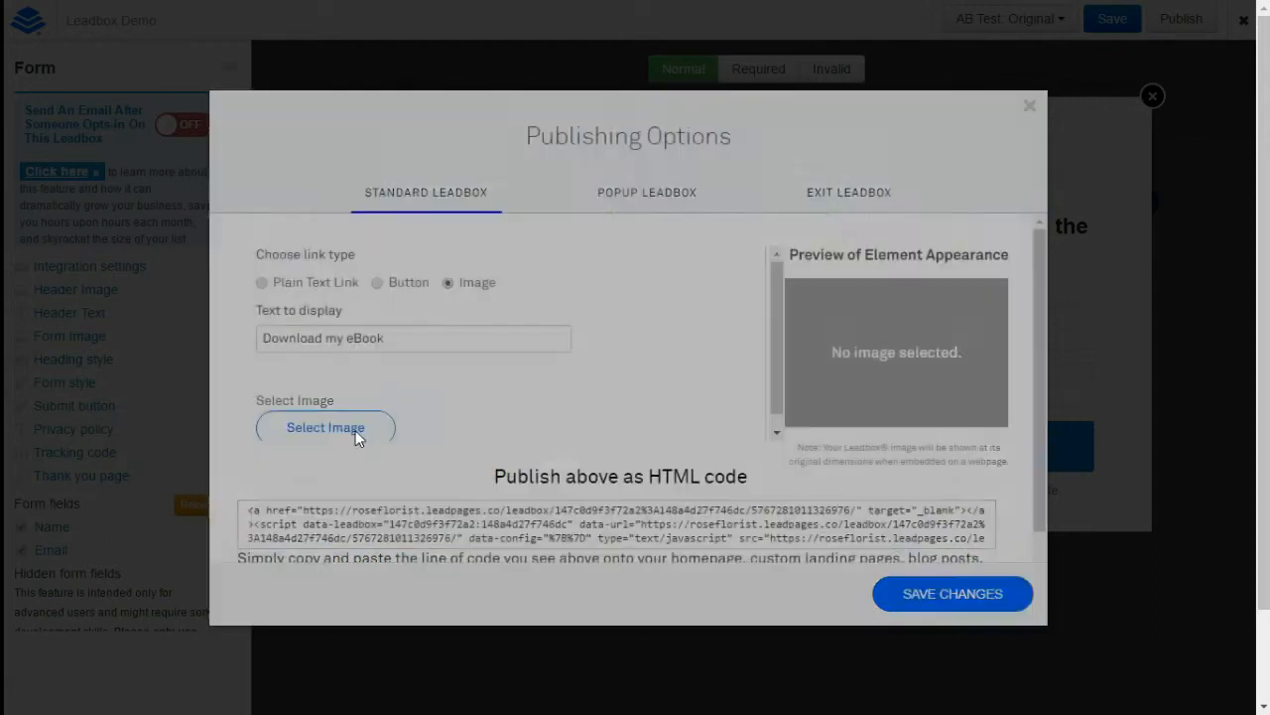
pyautogui.click(687, 223)
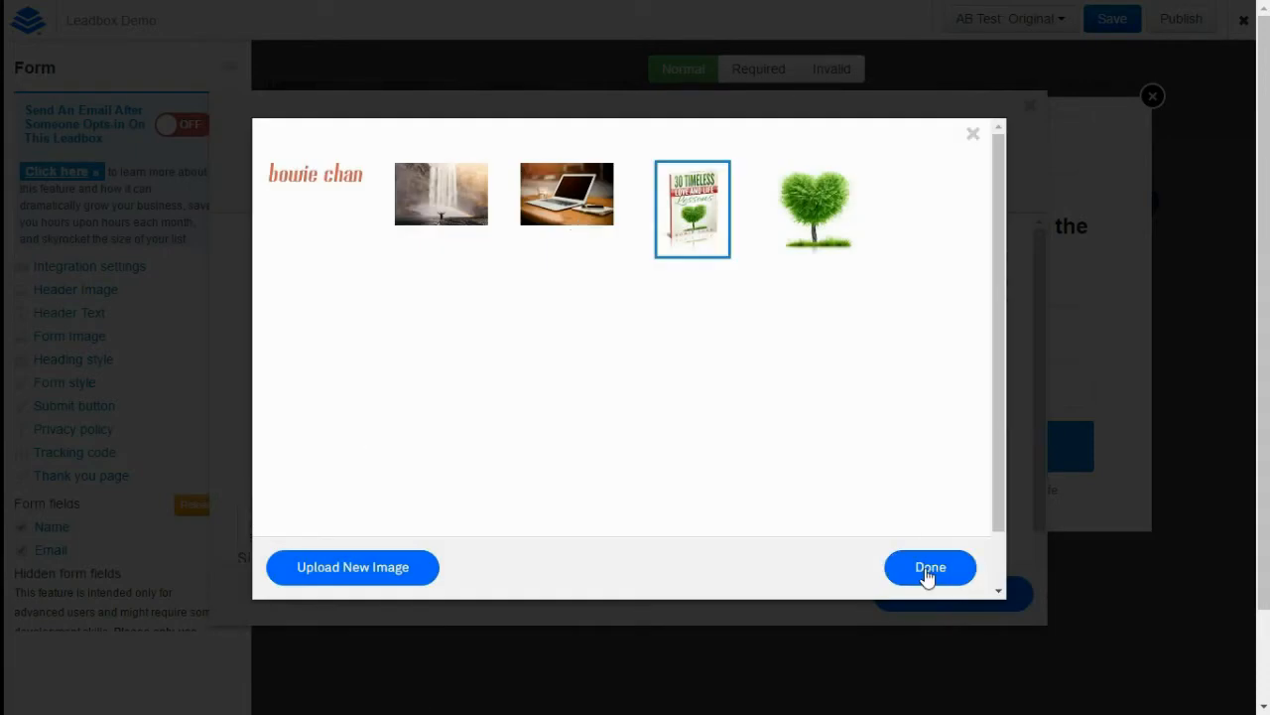
pyautogui.click(925, 568)
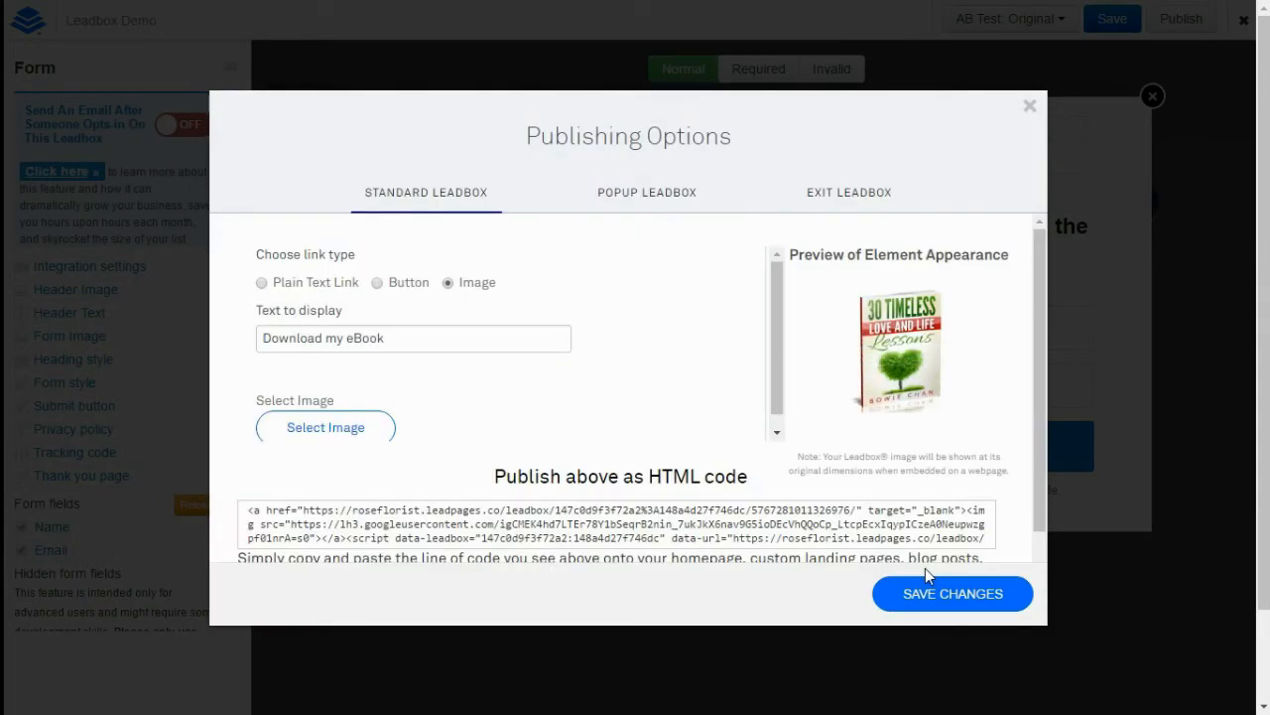
pyautogui.scroll(-1, 675, 477)
pyautogui.click(675, 476)
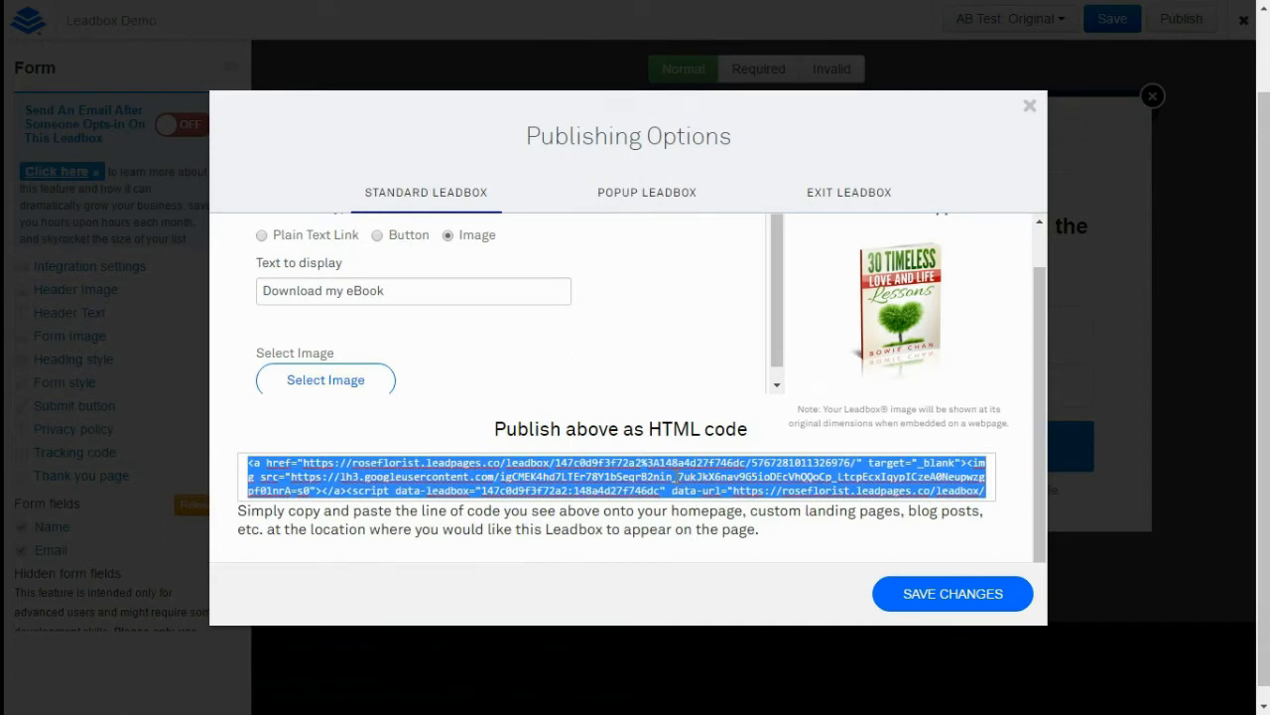
# Switch back to a plain text 'Download my eBook' link and save it
pyautogui.click(377, 284)
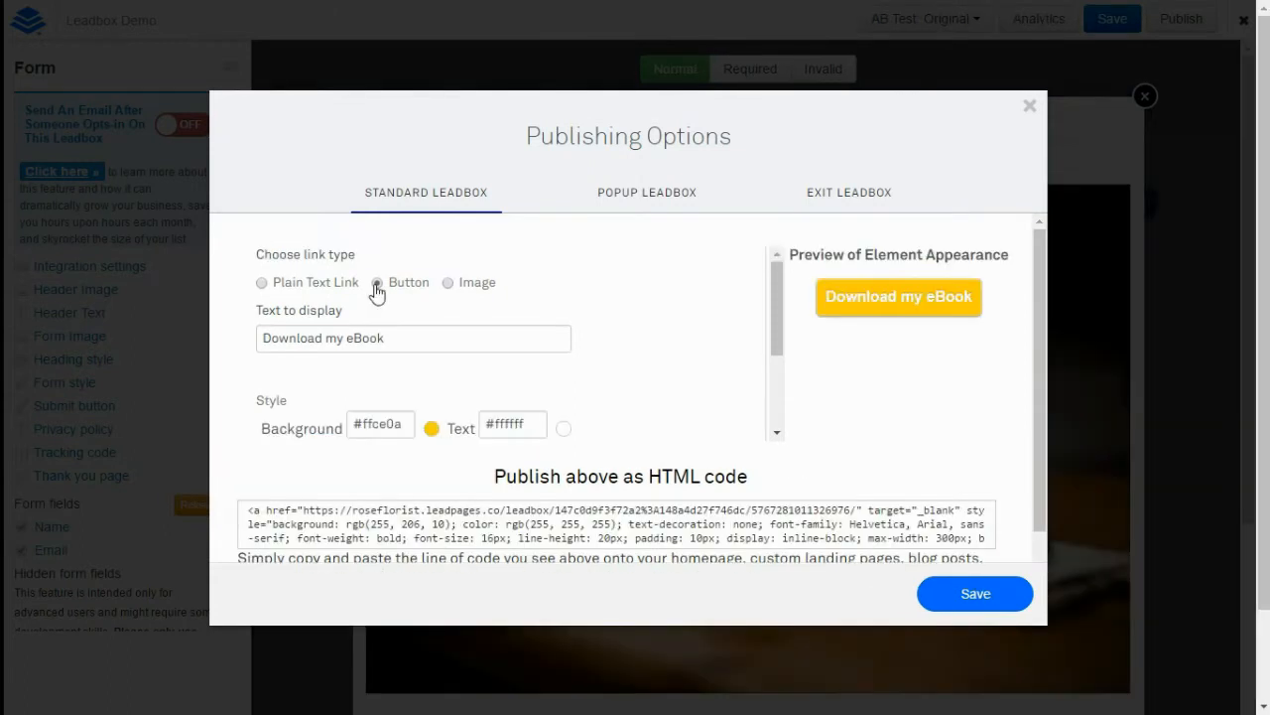
pyautogui.click(262, 284)
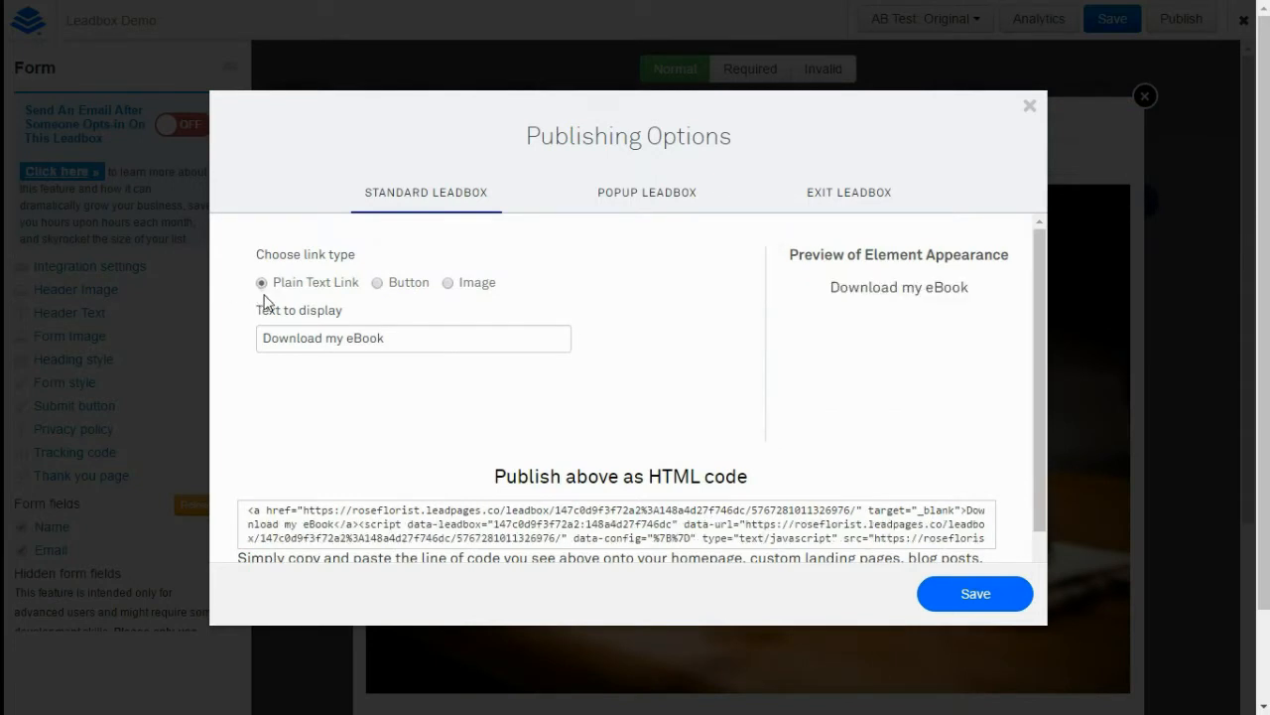
pyautogui.click(409, 344)
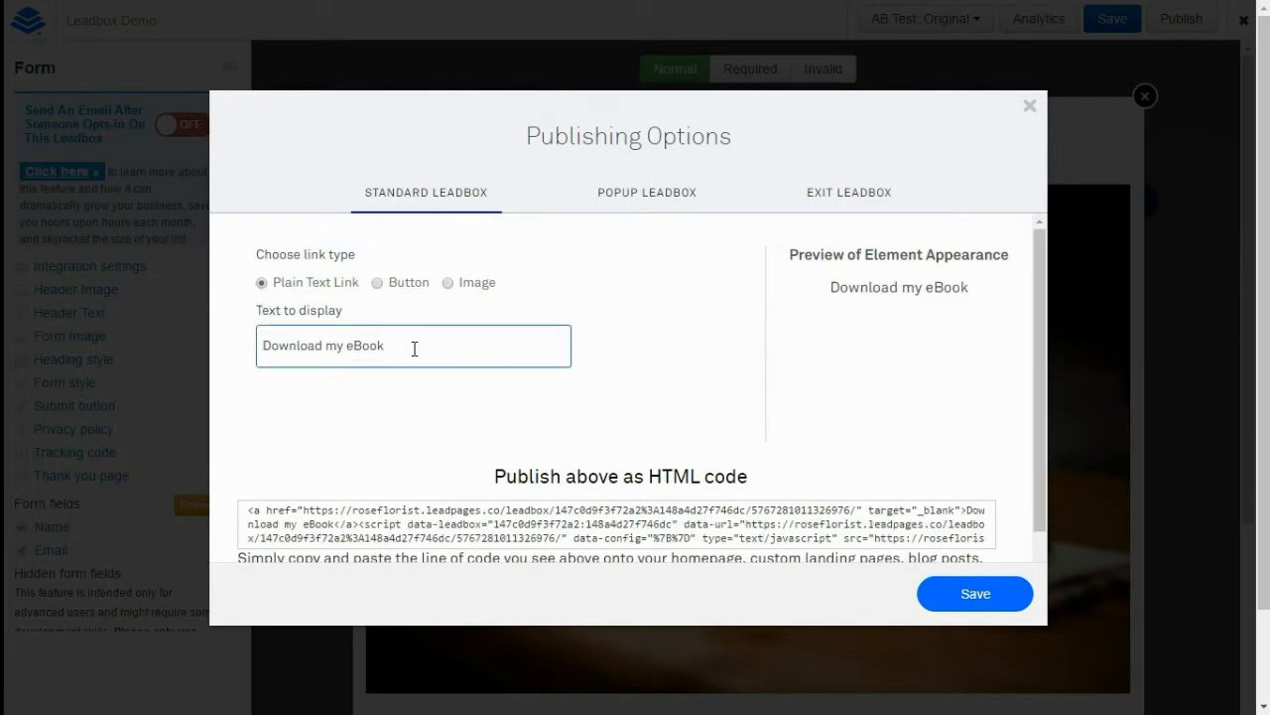
pyautogui.click(943, 600)
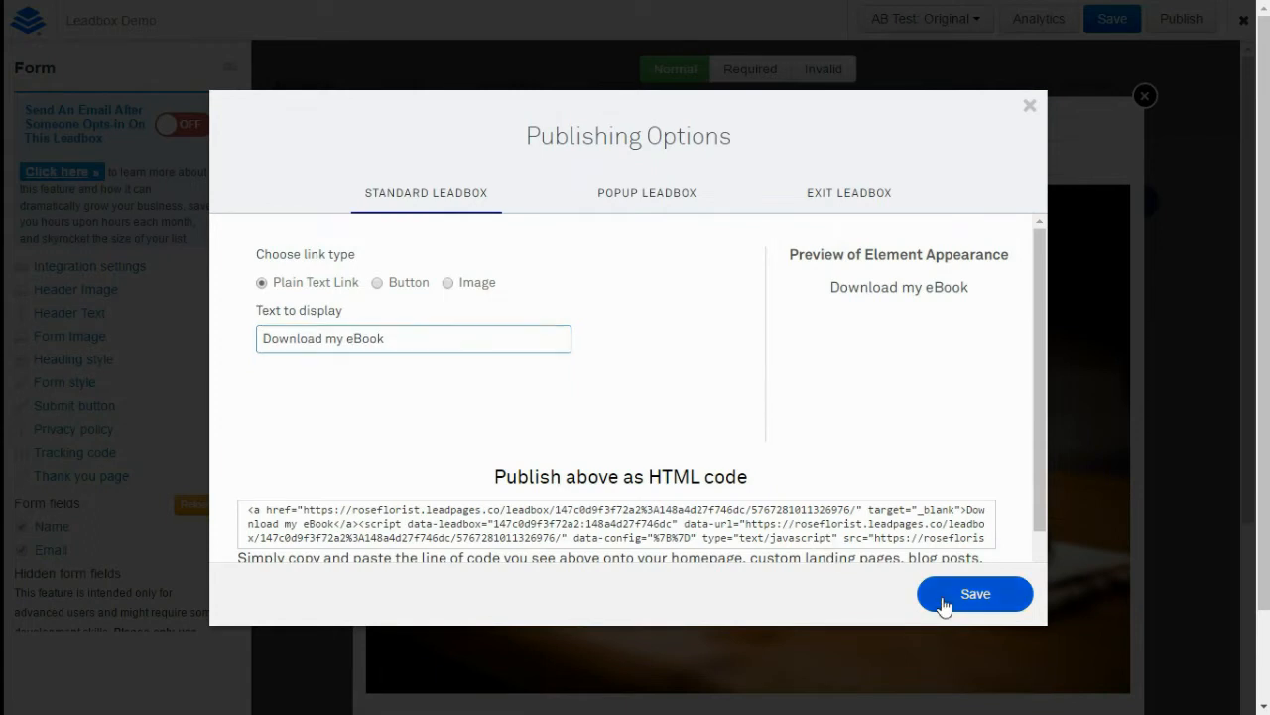
# Copy the HTML embed code and close the publishing options
pyautogui.click(826, 523)
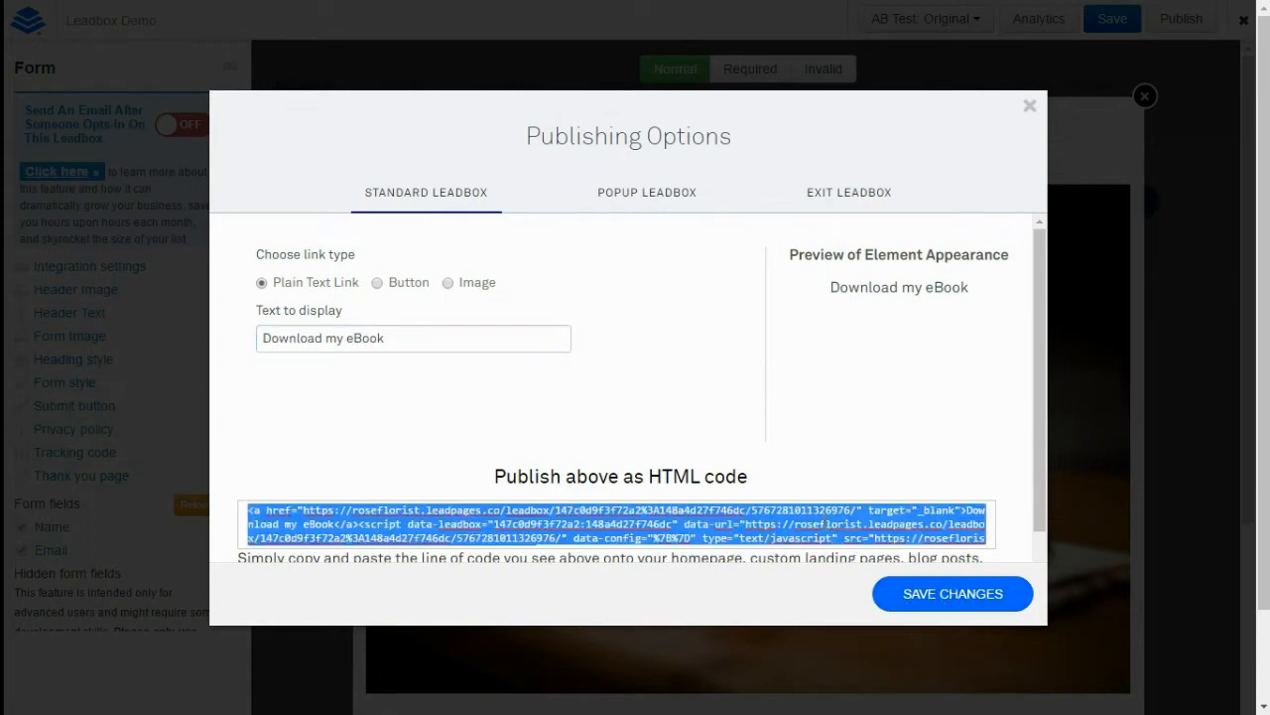
pyautogui.rightClick(828, 526)
pyautogui.click(840, 284)
pyautogui.click(1029, 106)
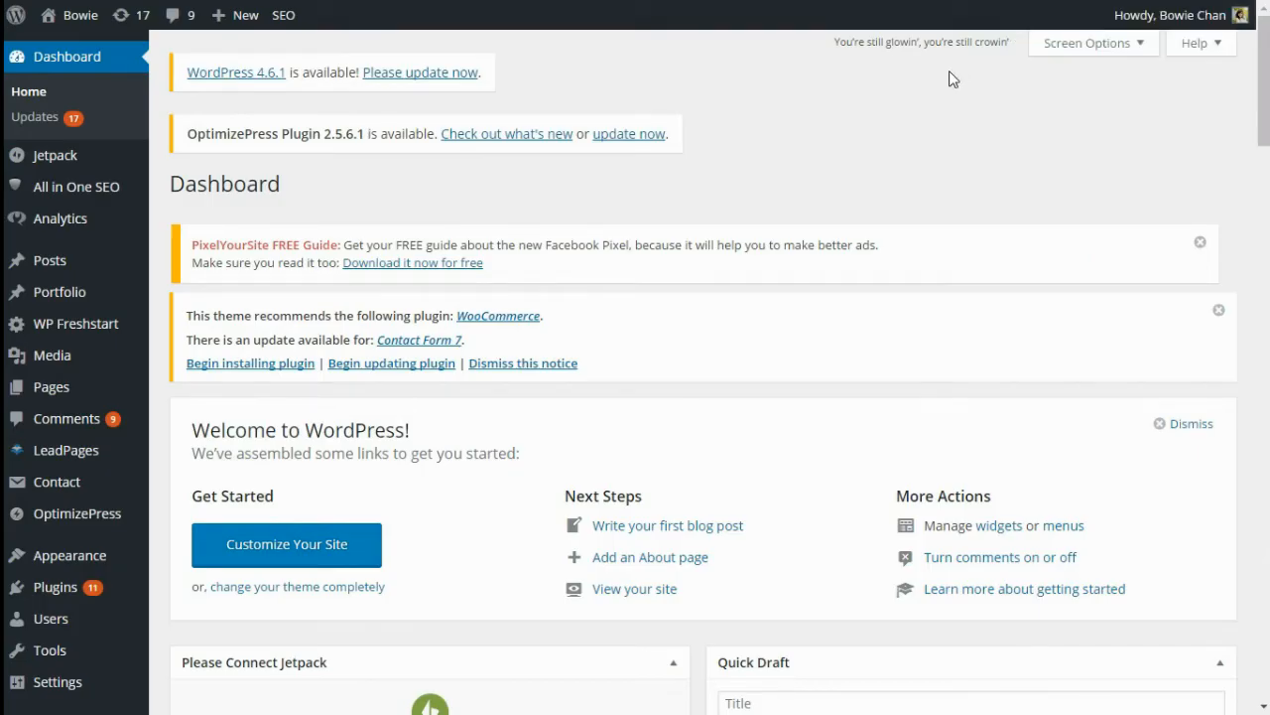
# Open the 'How to Connect with Anyone Easily' post from All Posts for editing
pyautogui.moveTo(60, 260)
pyautogui.click(188, 264)
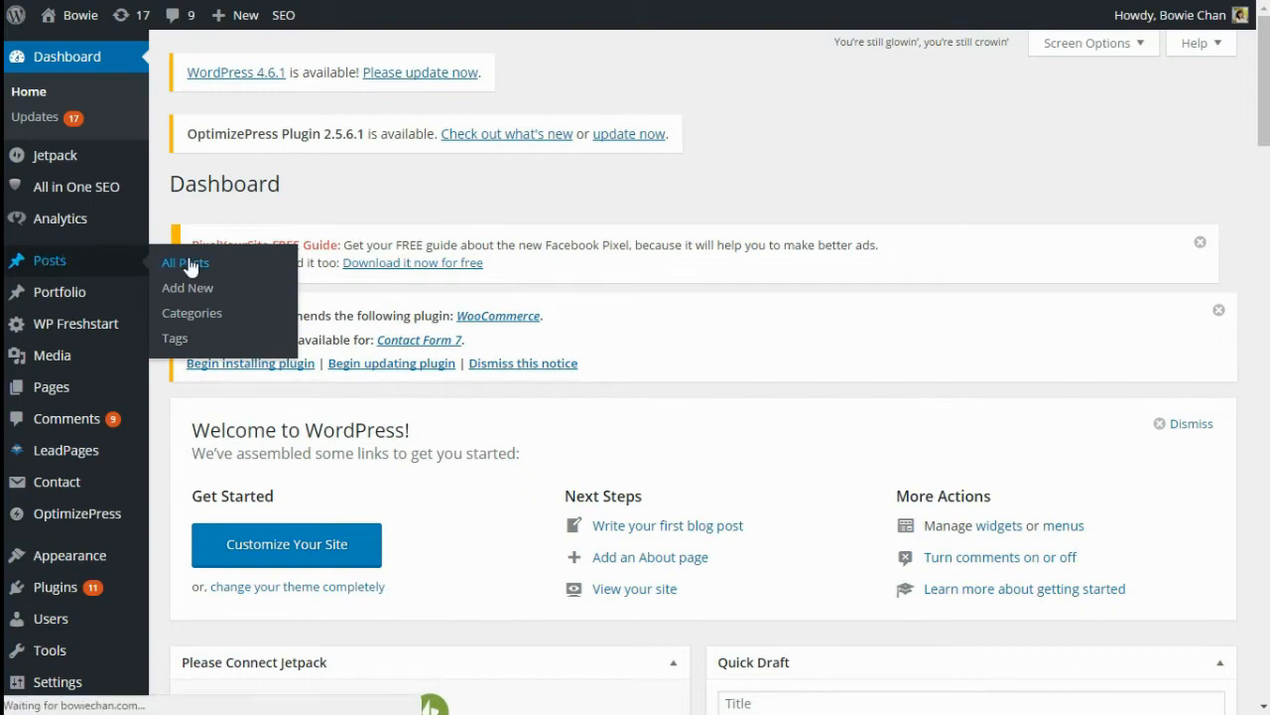
pyautogui.scroll(-5, 565, 446)
pyautogui.click(276, 446)
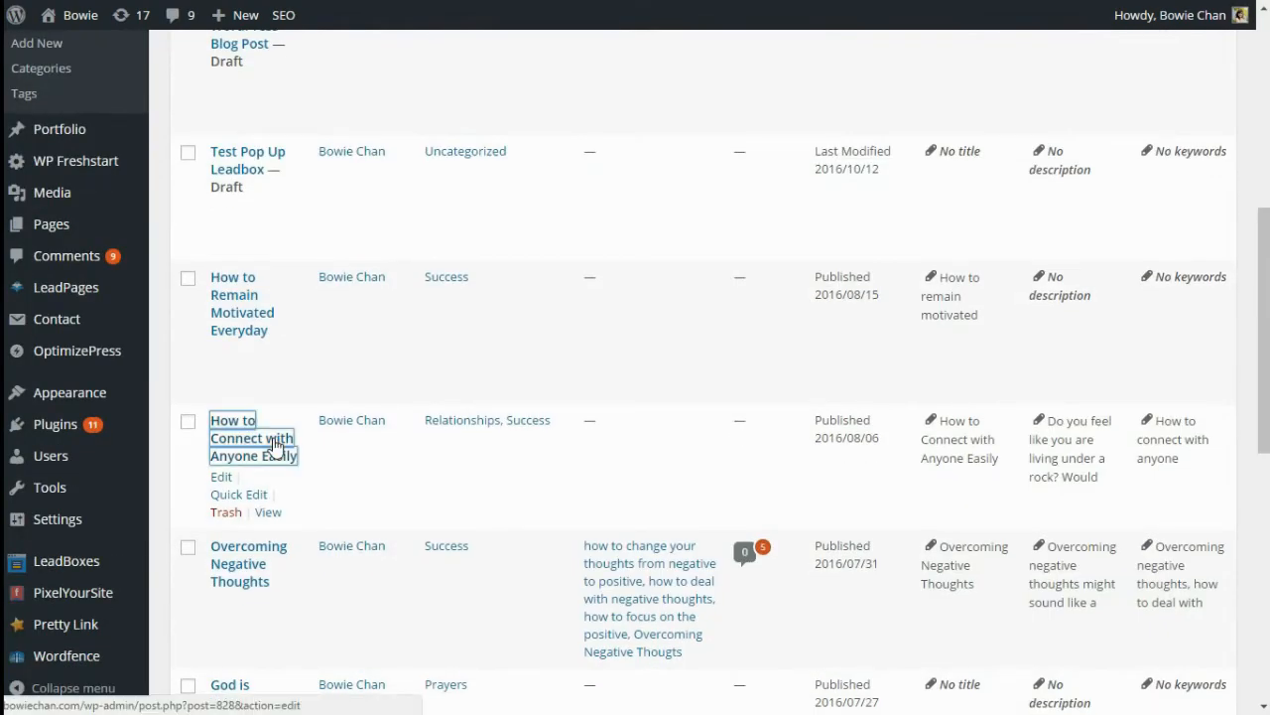
pyautogui.scroll(-10, 328, 392)
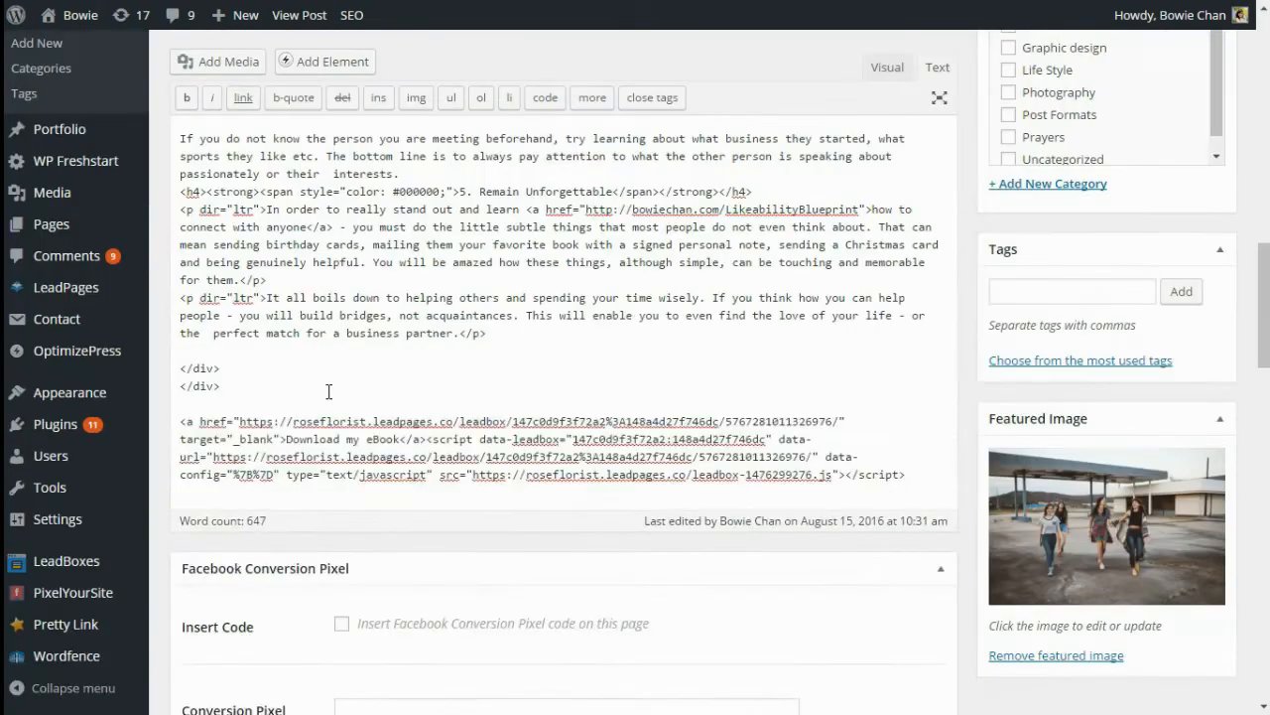
pyautogui.scroll(5, 1030, 345)
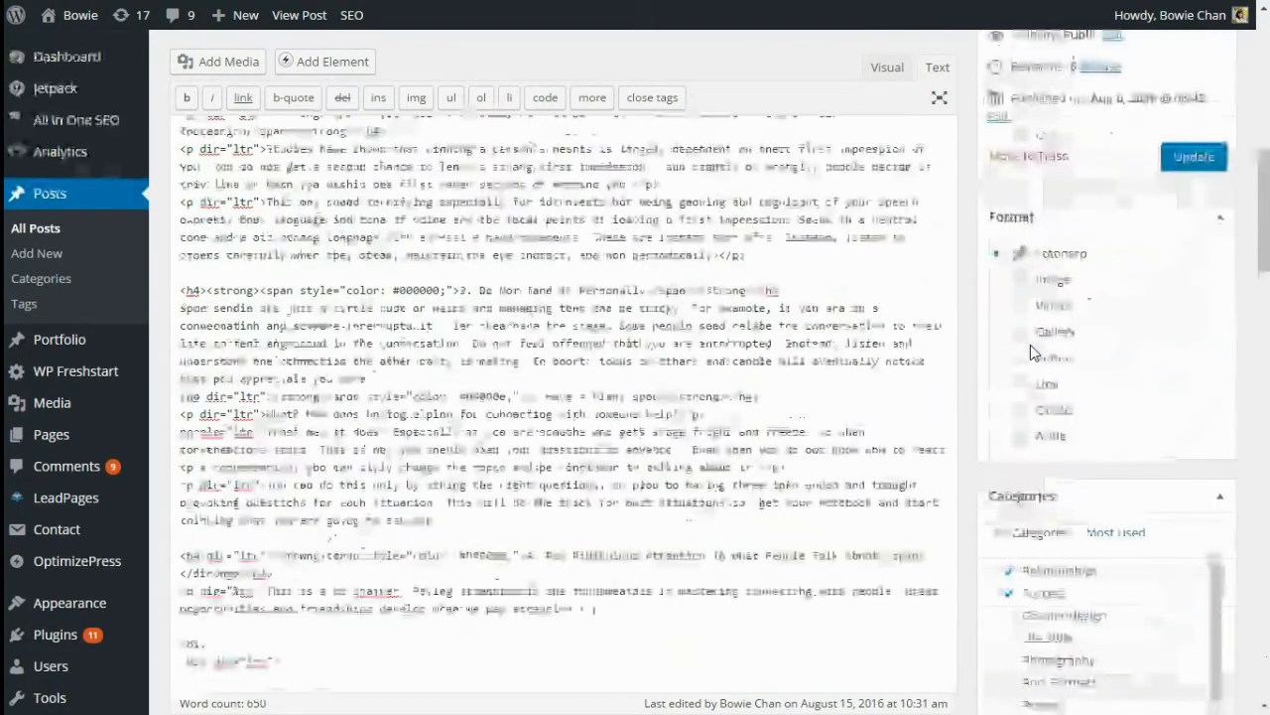
pyautogui.scroll(5, 1031, 344)
# Preview the post and test that its Download my eBook link opens the opt-in popup
pyautogui.click(1151, 144)
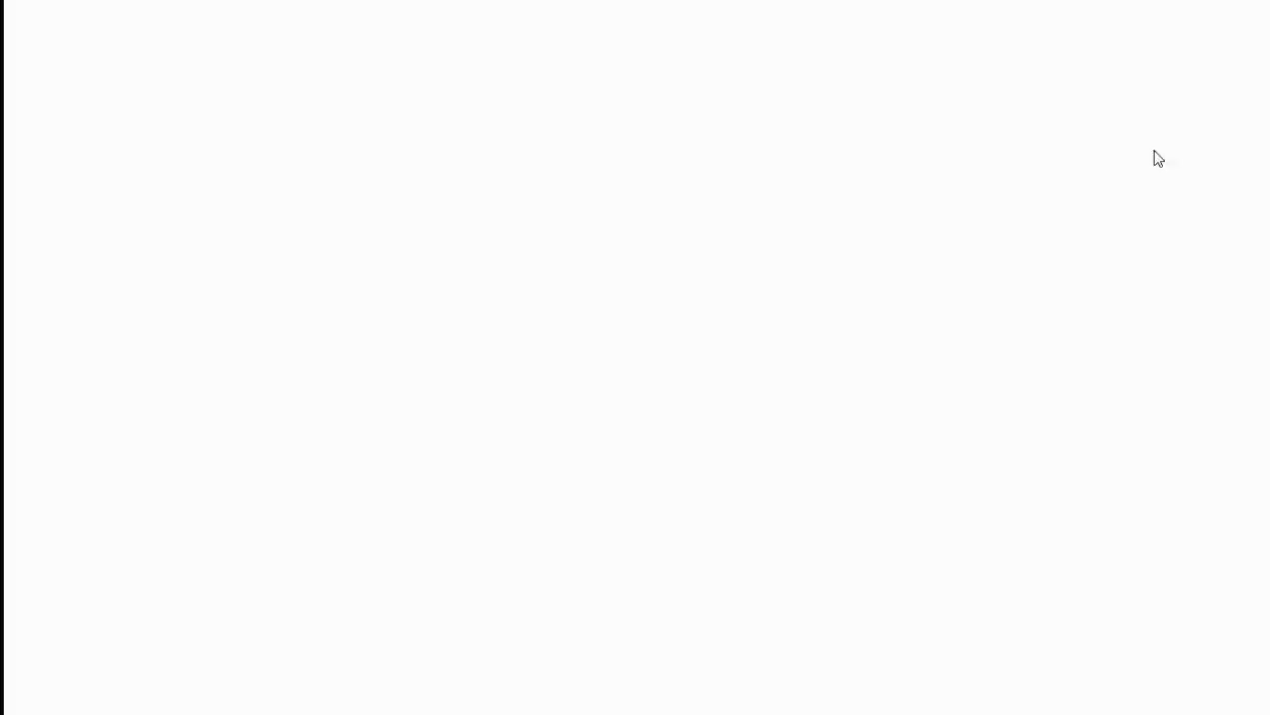
pyautogui.scroll(-20, 266, 409)
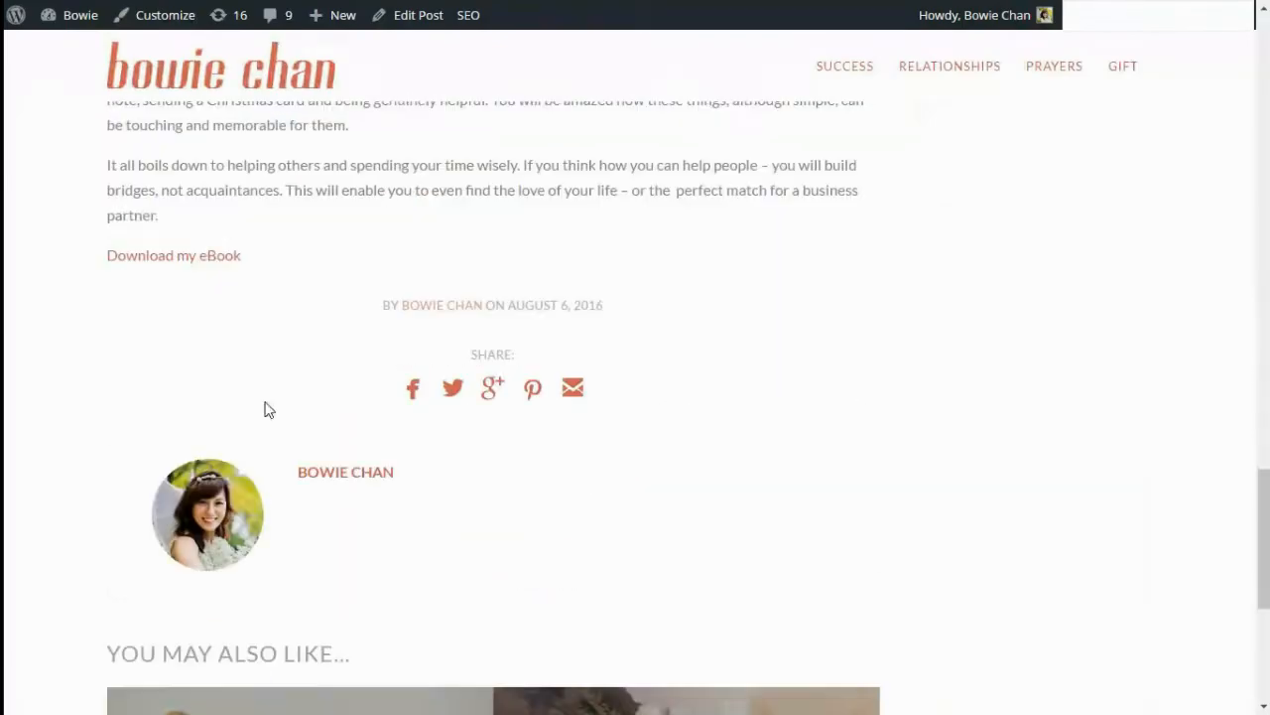
pyautogui.click(224, 258)
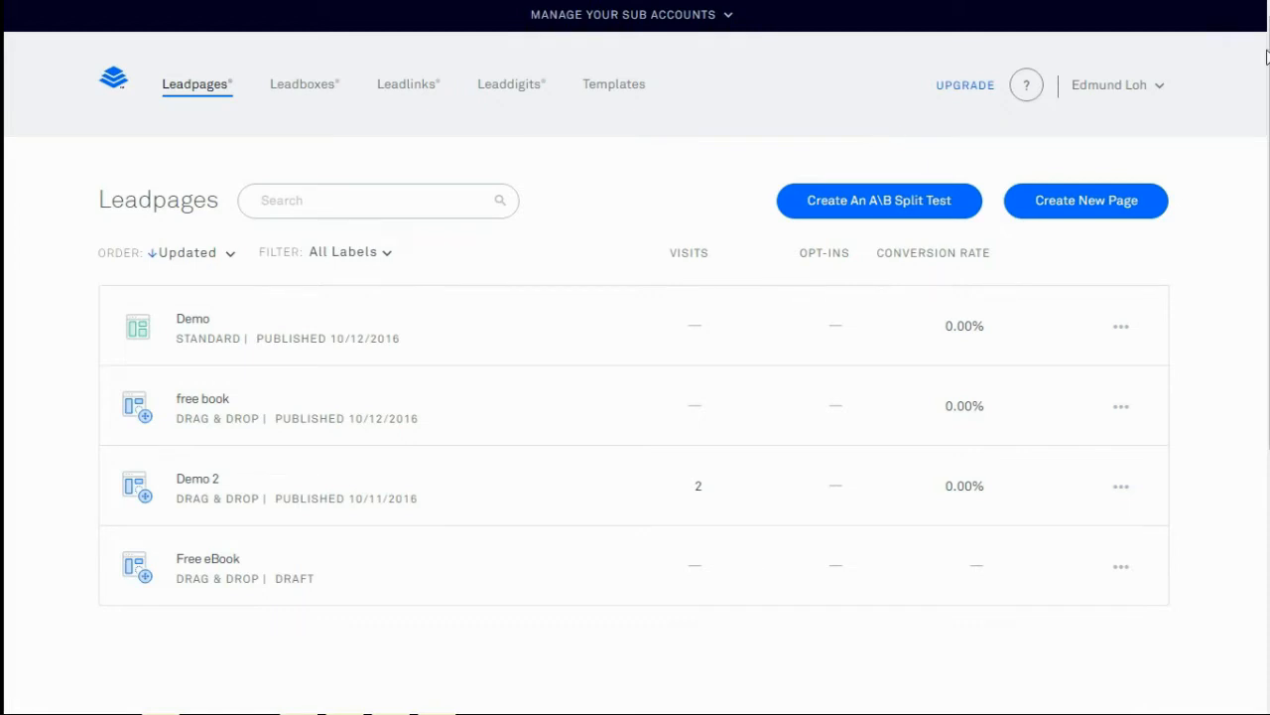
# Use Add to Facebook on the Demo page to add it as a tab on the business Facebook page
pyautogui.click(1123, 331)
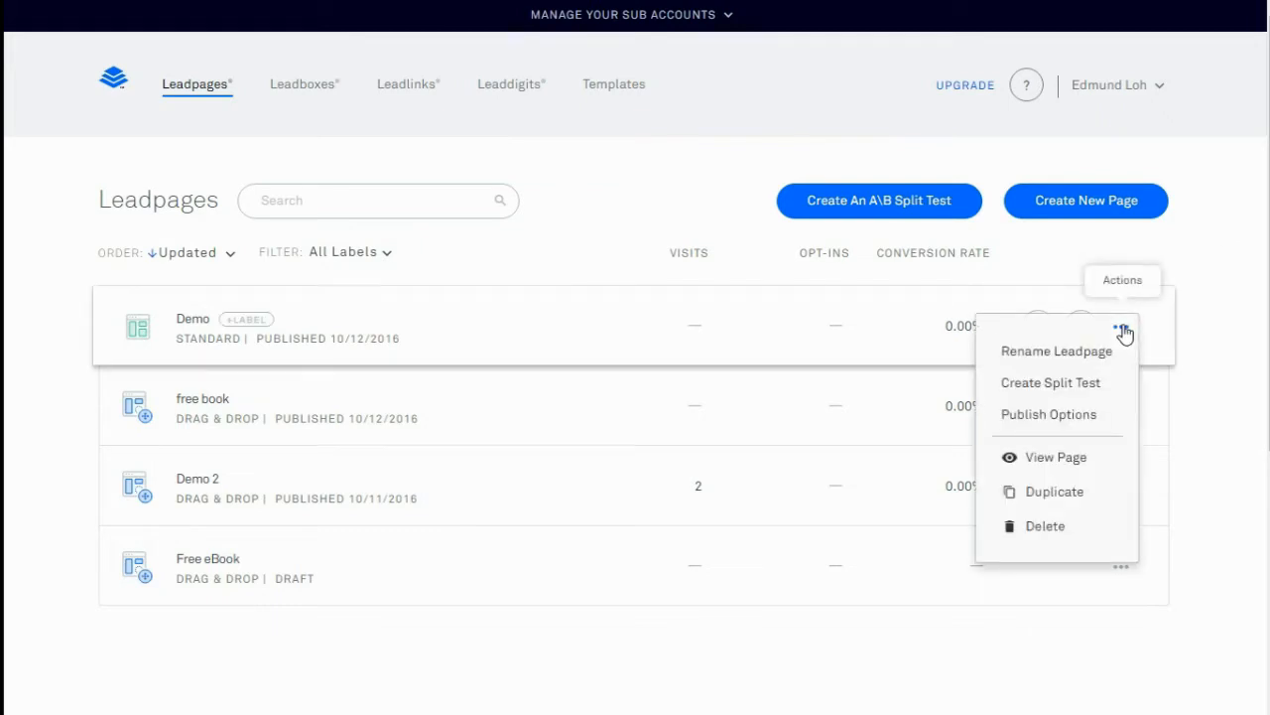
pyautogui.click(1087, 421)
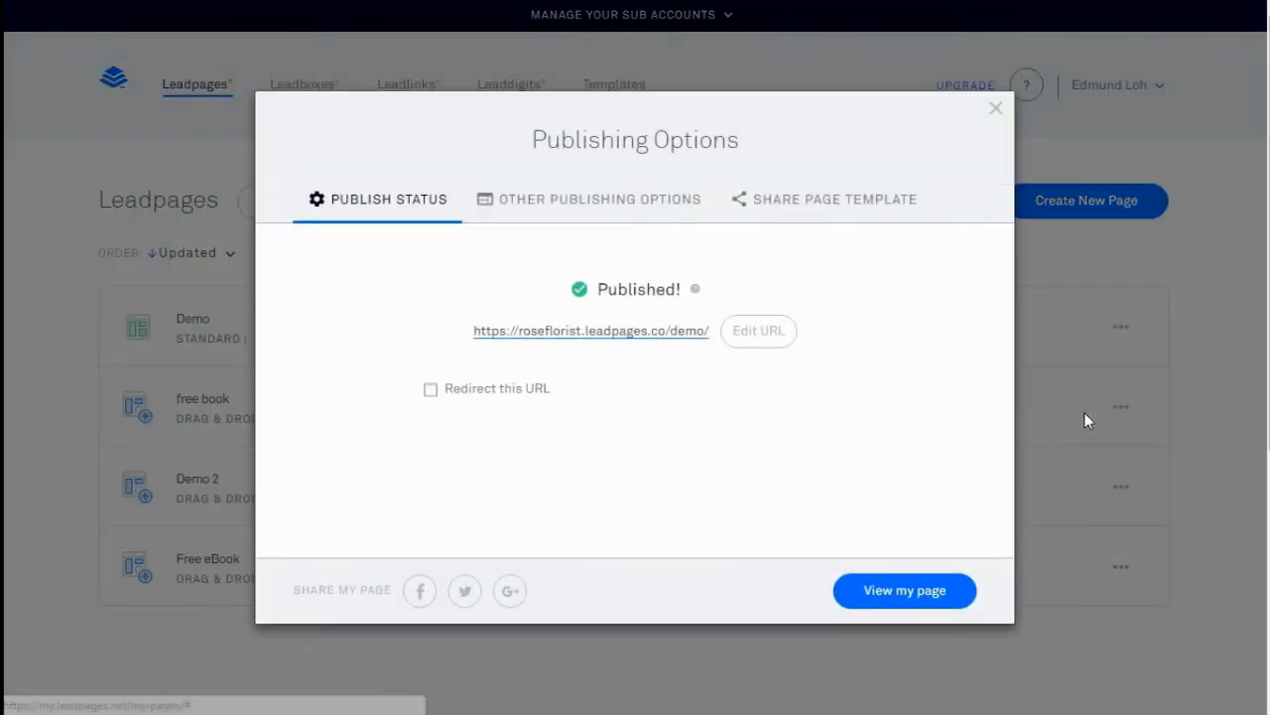
pyautogui.click(616, 203)
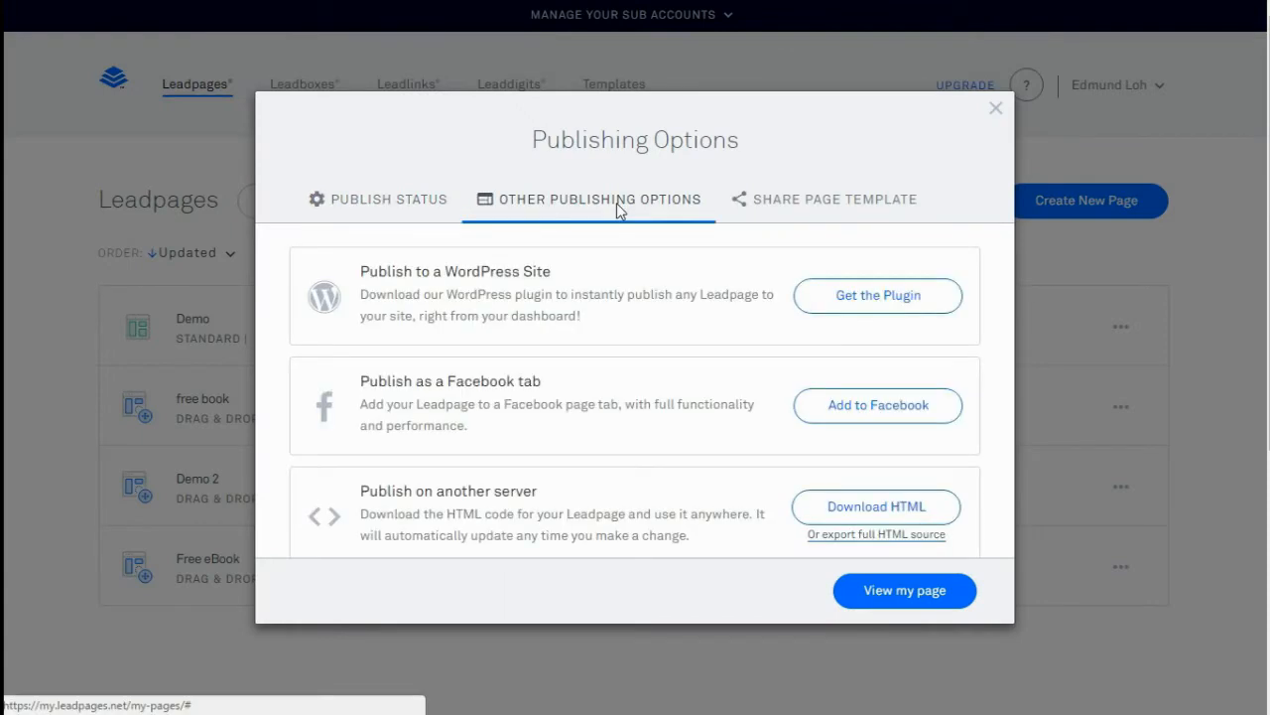
pyautogui.click(863, 420)
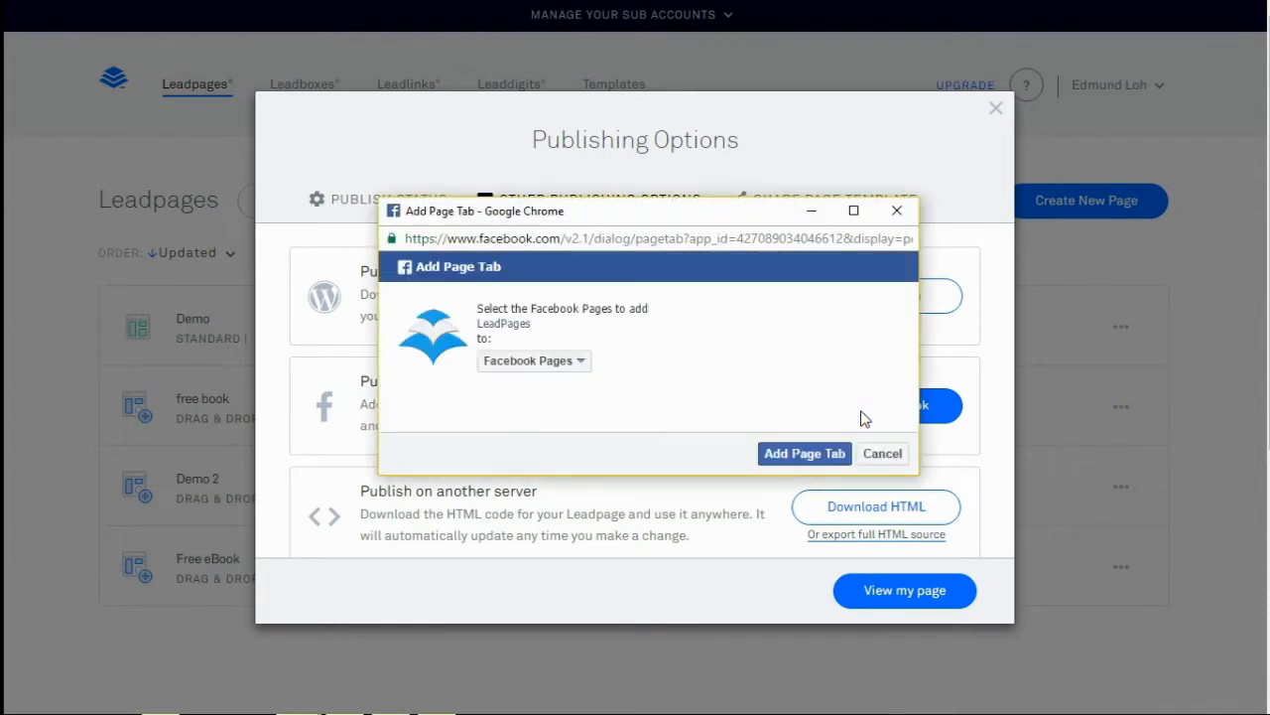
pyautogui.click(580, 363)
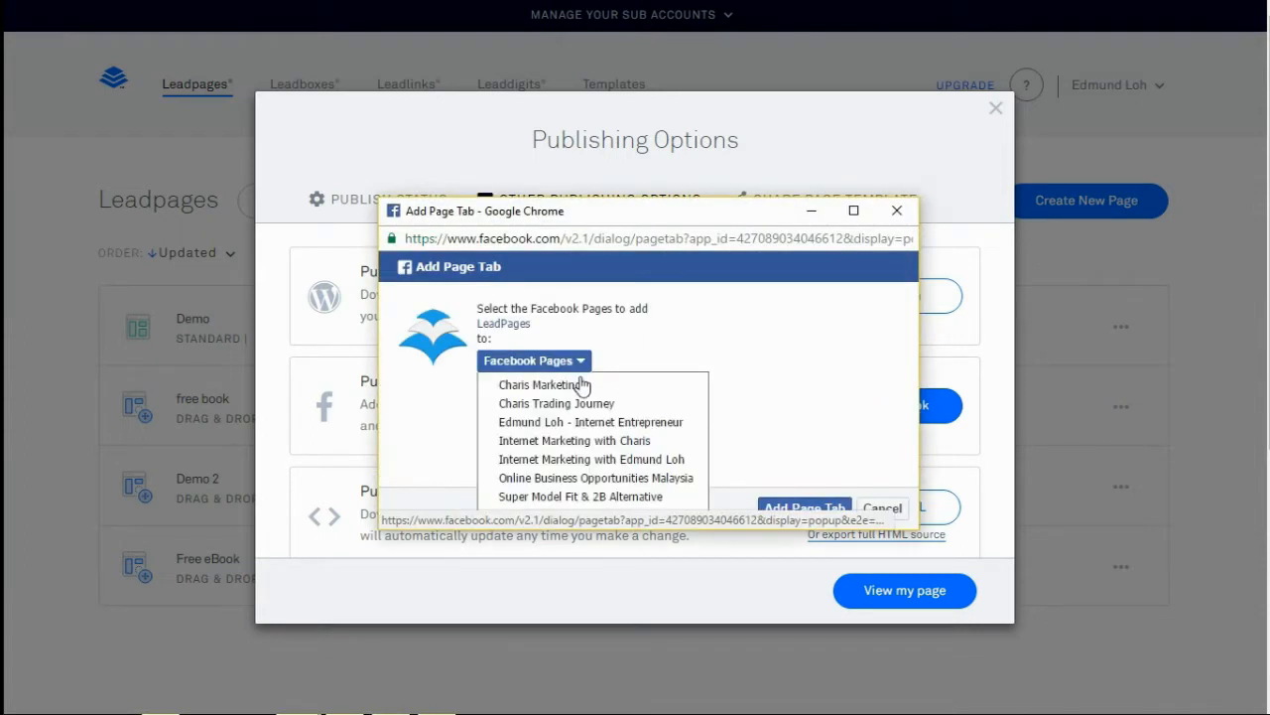
pyautogui.click(594, 423)
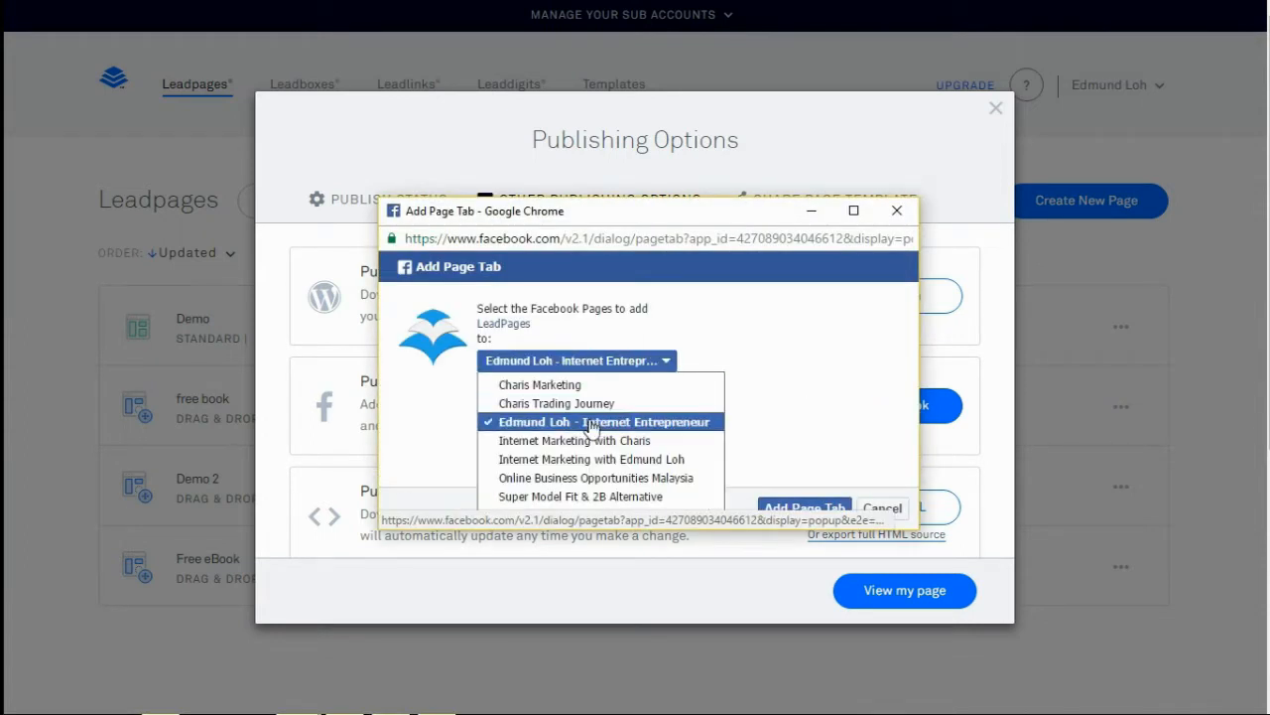
pyautogui.click(787, 508)
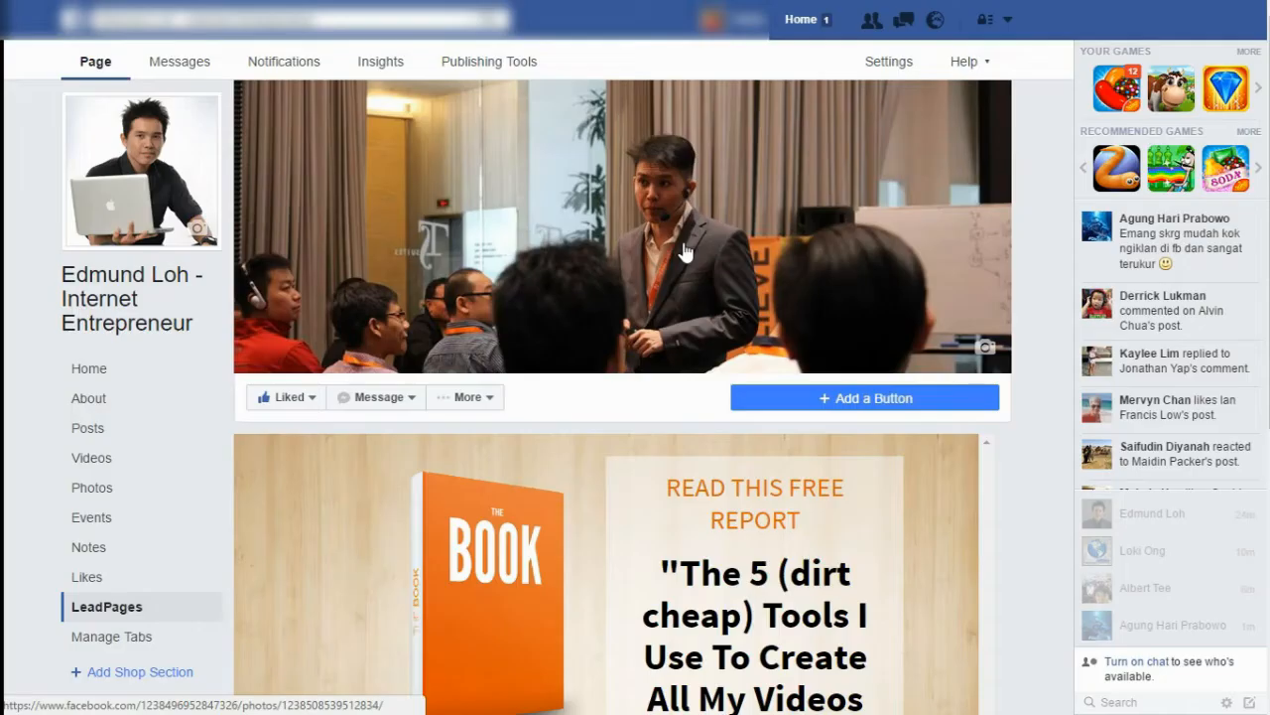
# Move the LeadPages tab to second place after About and save the tab order
pyautogui.click(132, 638)
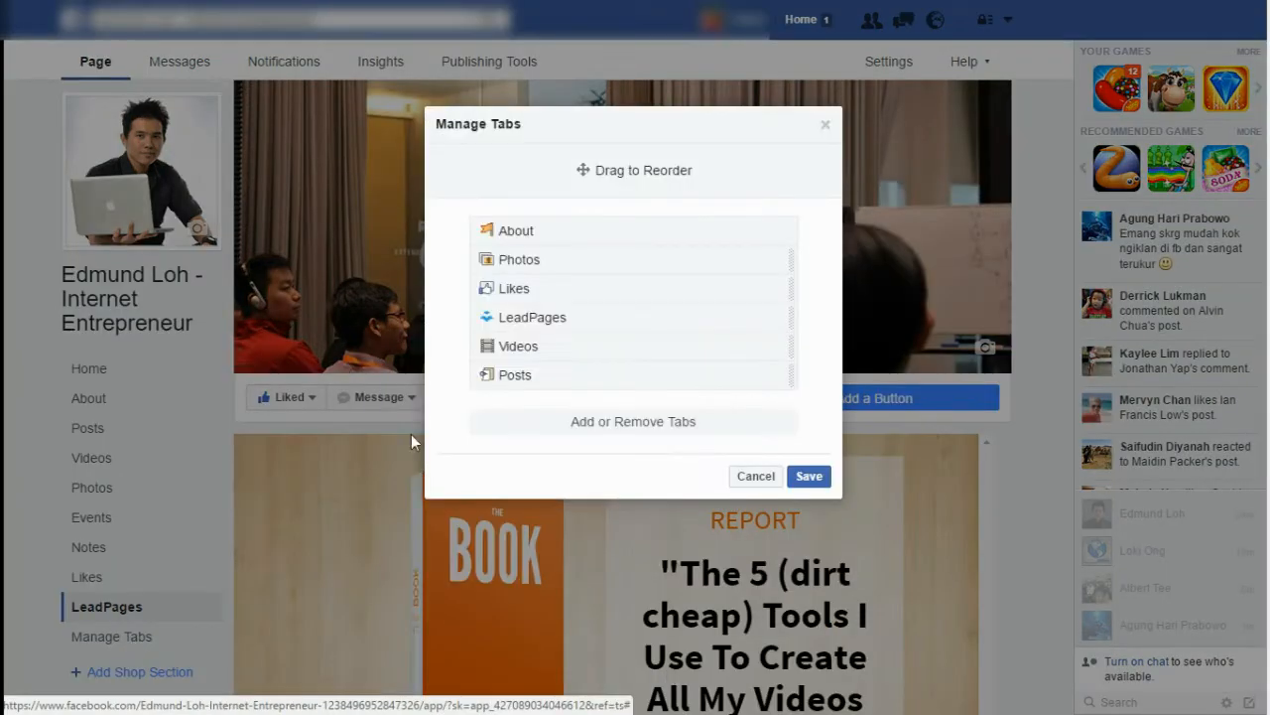
pyautogui.moveTo(556, 324); pyautogui.dragTo(567, 255)
pyautogui.click(810, 477)
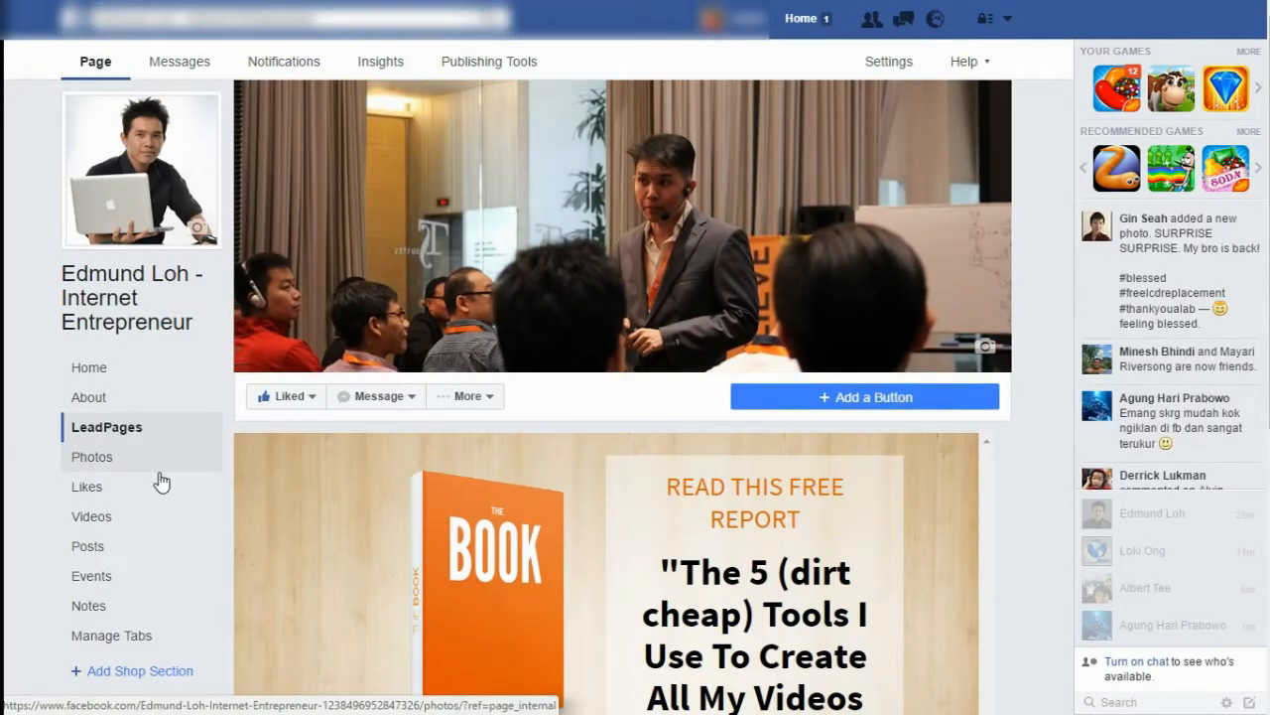
# Give the LeadPages tab the custom name 'Free Book' in the page's Apps settings
pyautogui.click(883, 59)
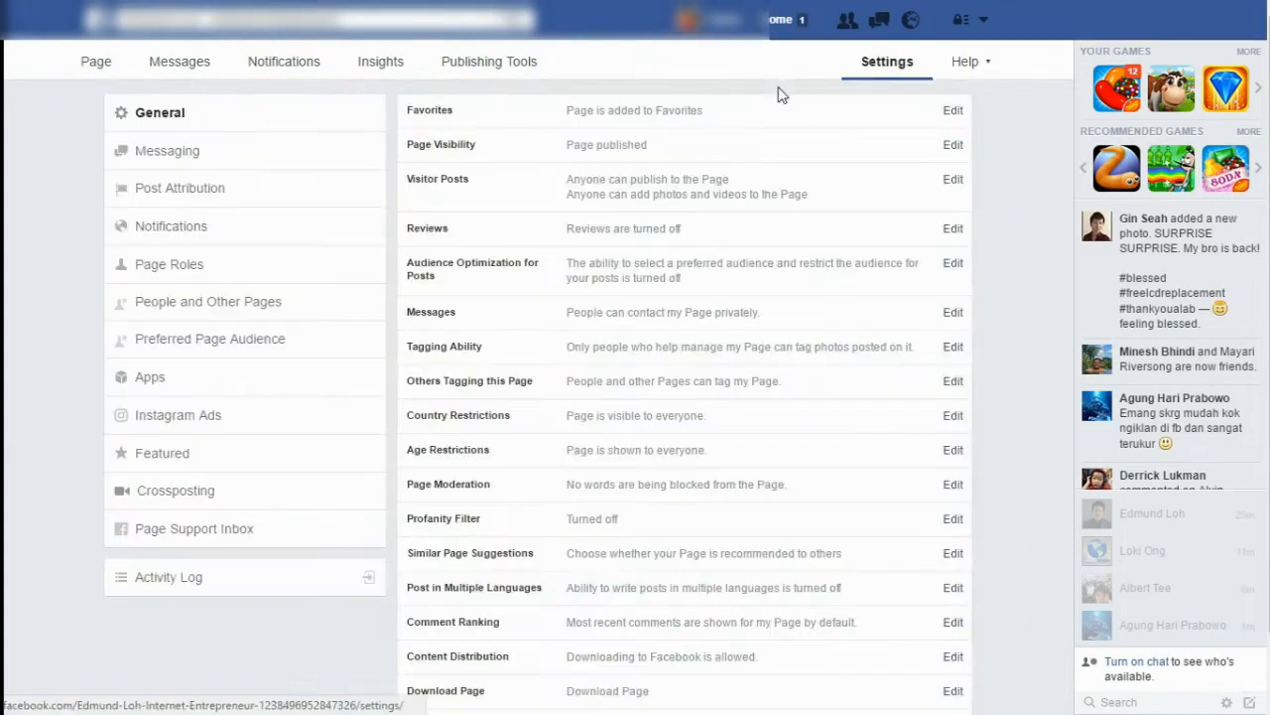
pyautogui.click(144, 383)
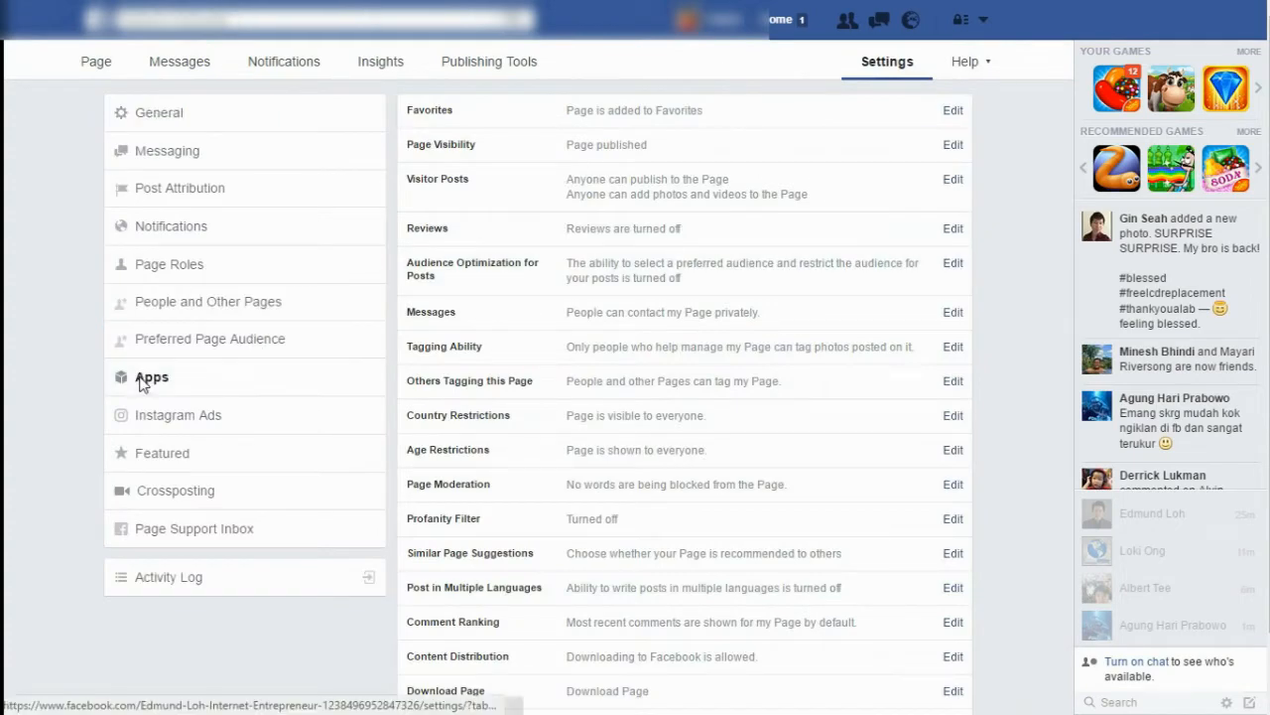
pyautogui.click(578, 169)
pyautogui.click(600, 255)
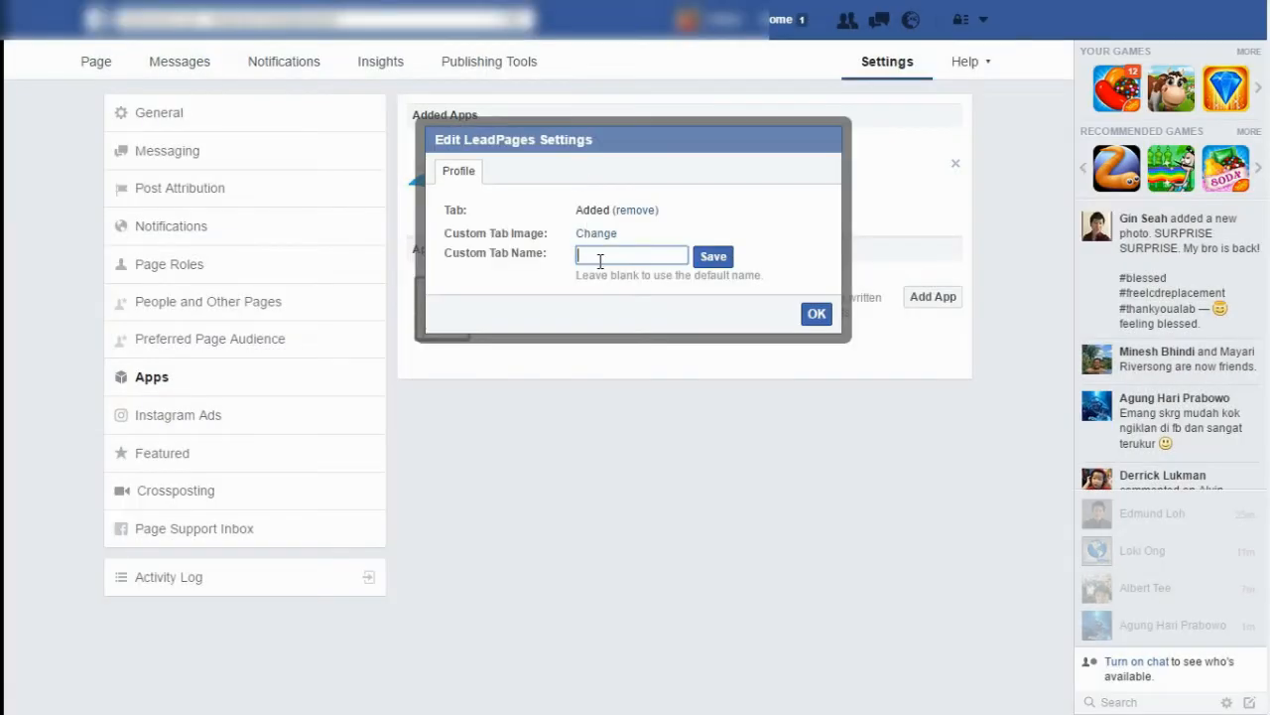
pyautogui.write('Free Book')
pyautogui.click(712, 259)
pyautogui.click(817, 313)
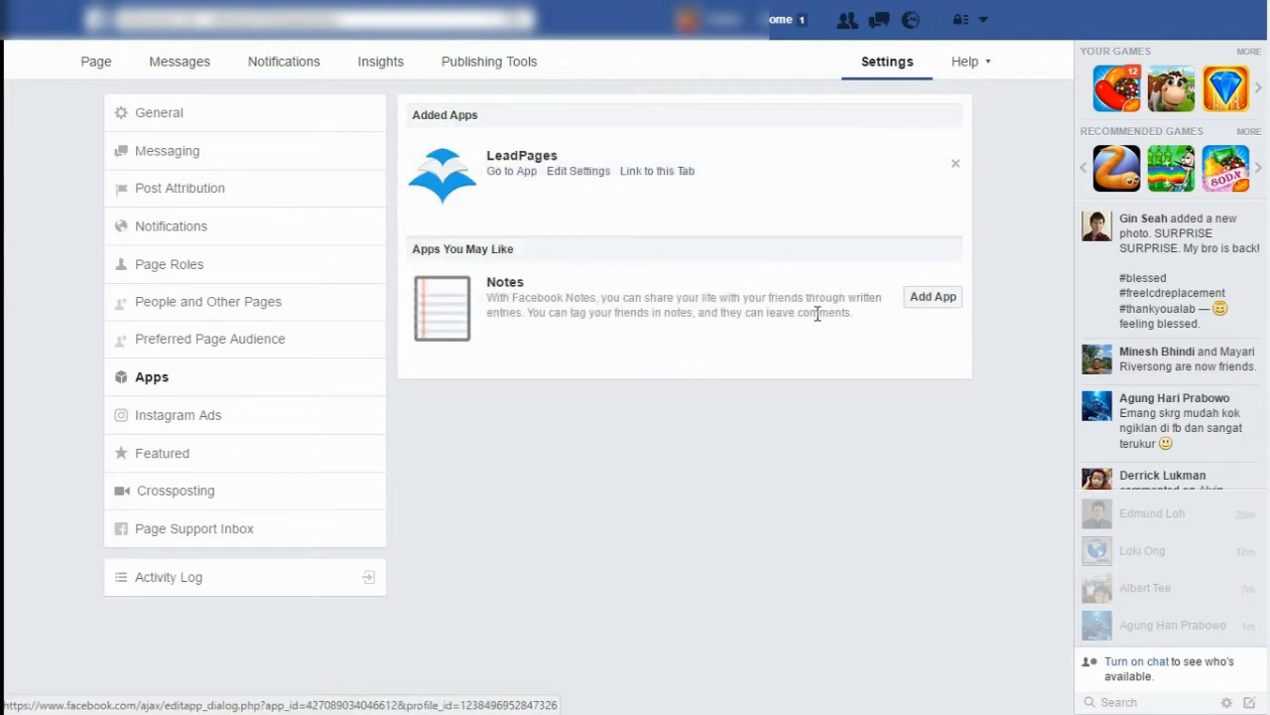
# Remove the LeadPages tab from the Facebook page and confirm
pyautogui.click(577, 173)
pyautogui.click(635, 211)
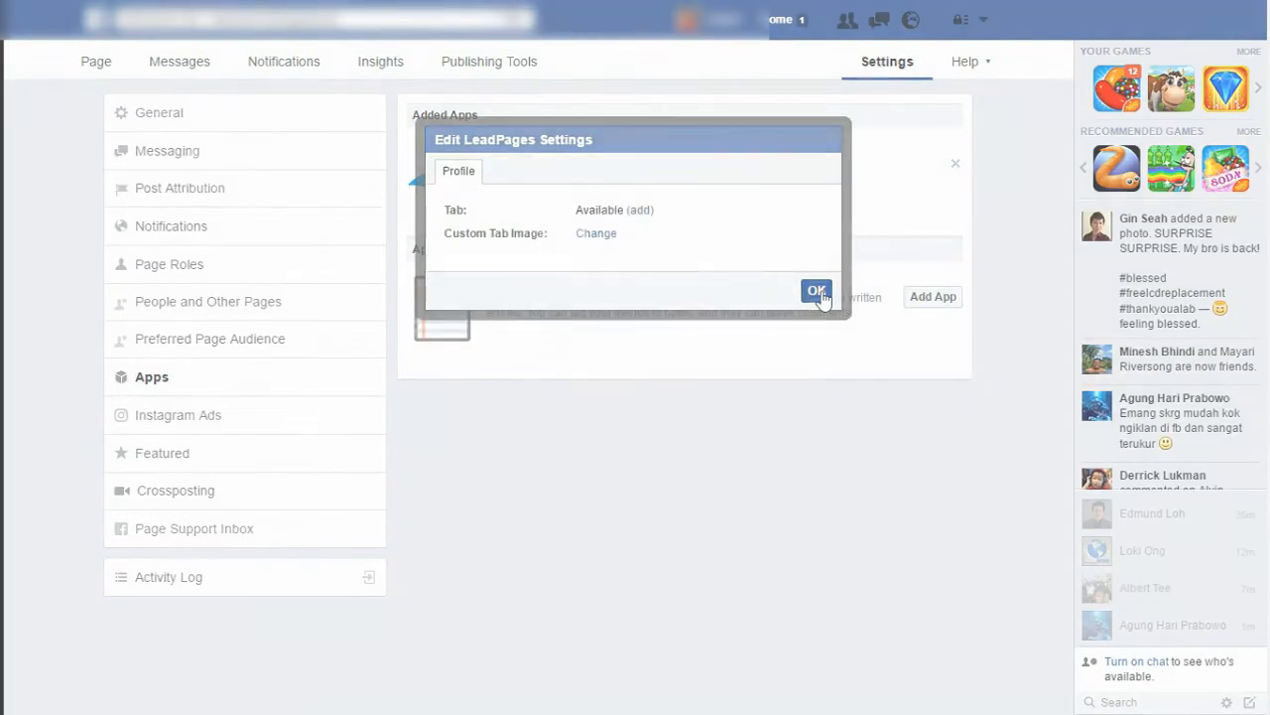
pyautogui.click(816, 292)
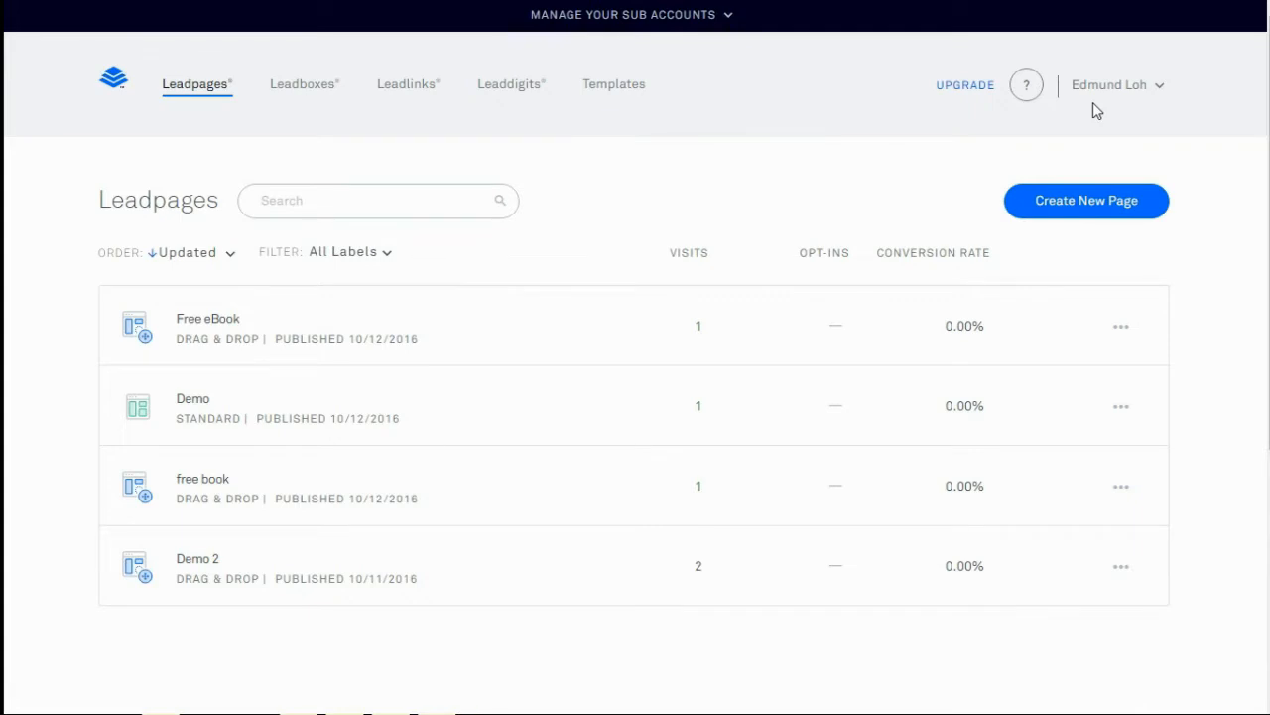
# Choose Create Split Test from the Demo page's actions menu
pyautogui.click(1126, 412)
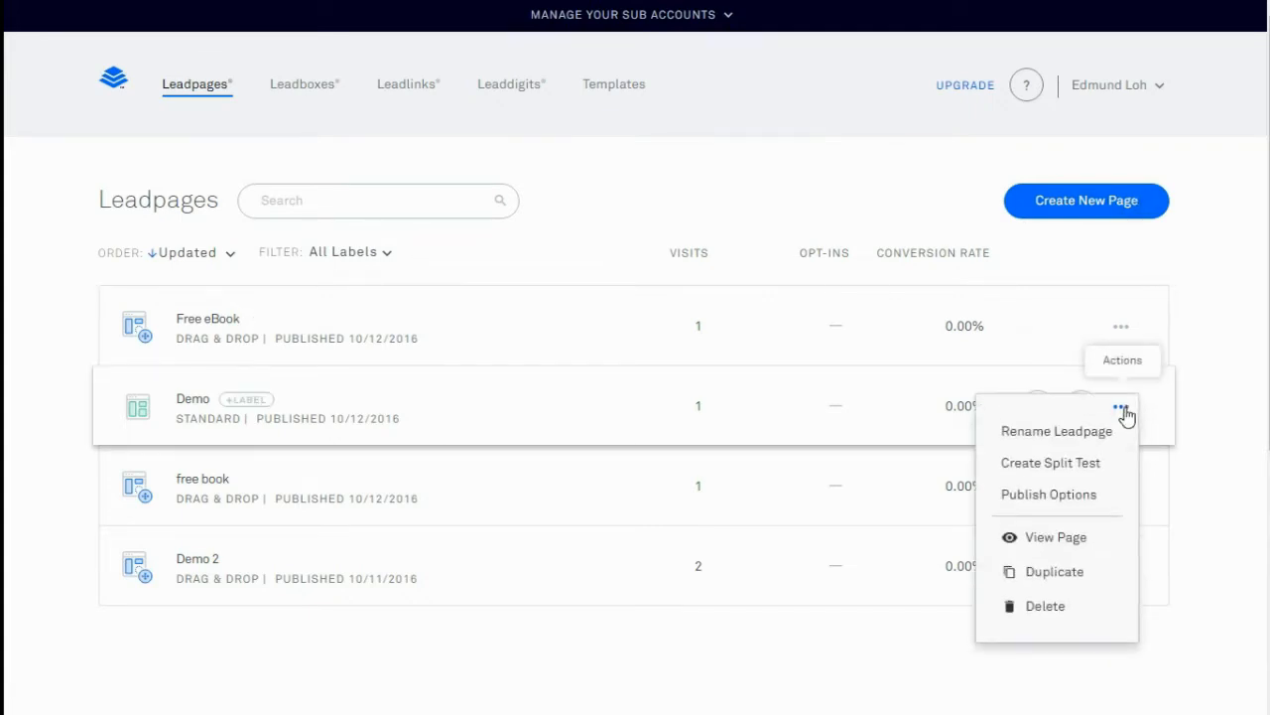
pyautogui.click(1088, 474)
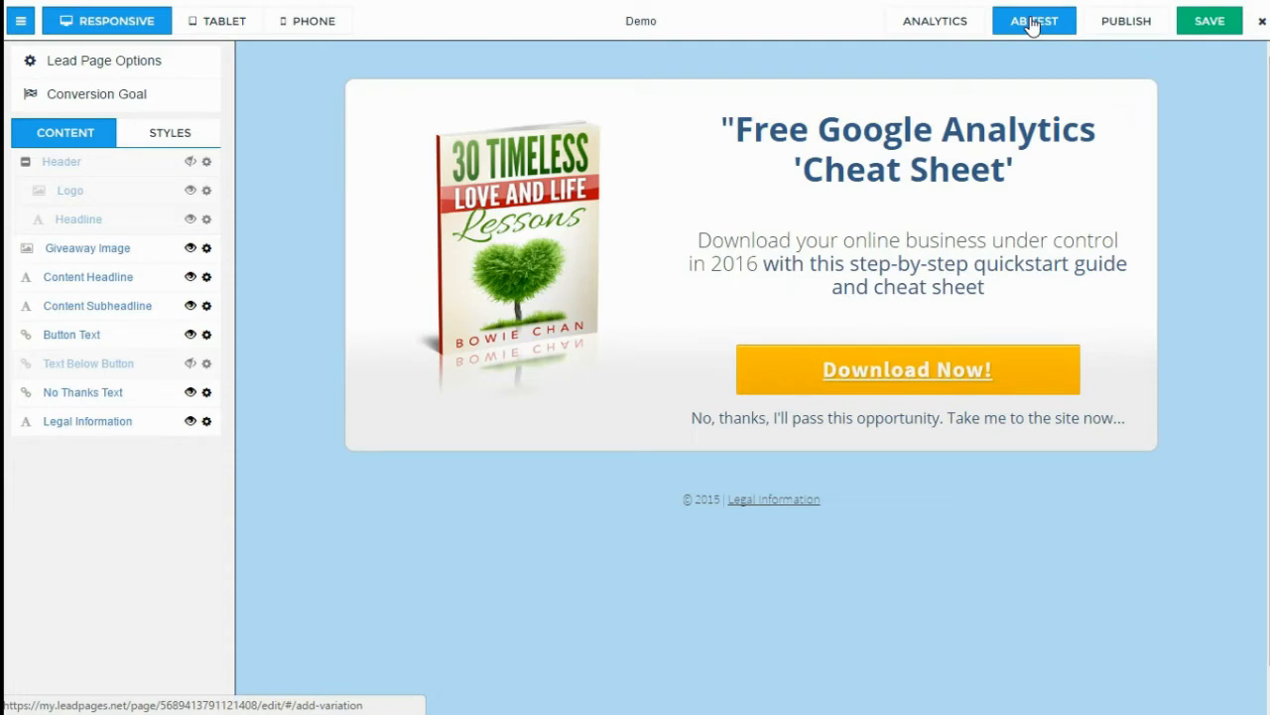
# Add a new A/B test variation based on the Original page
pyautogui.click(1032, 22)
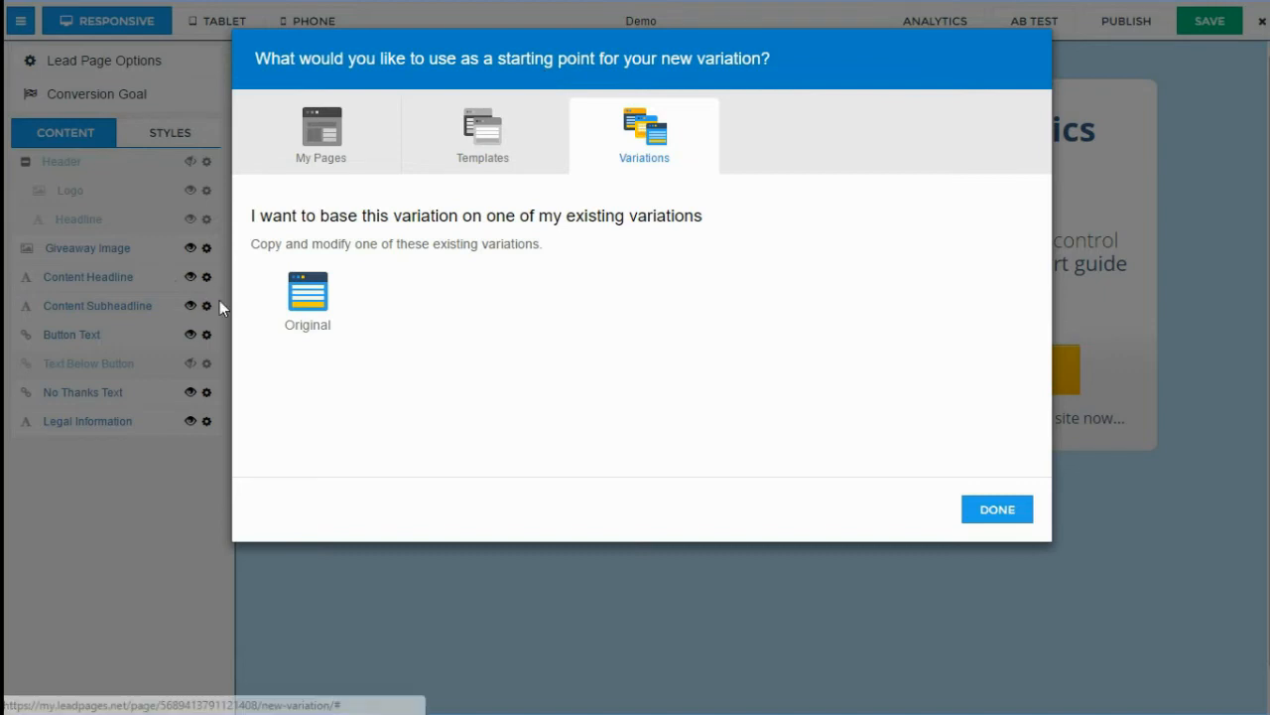
pyautogui.click(293, 296)
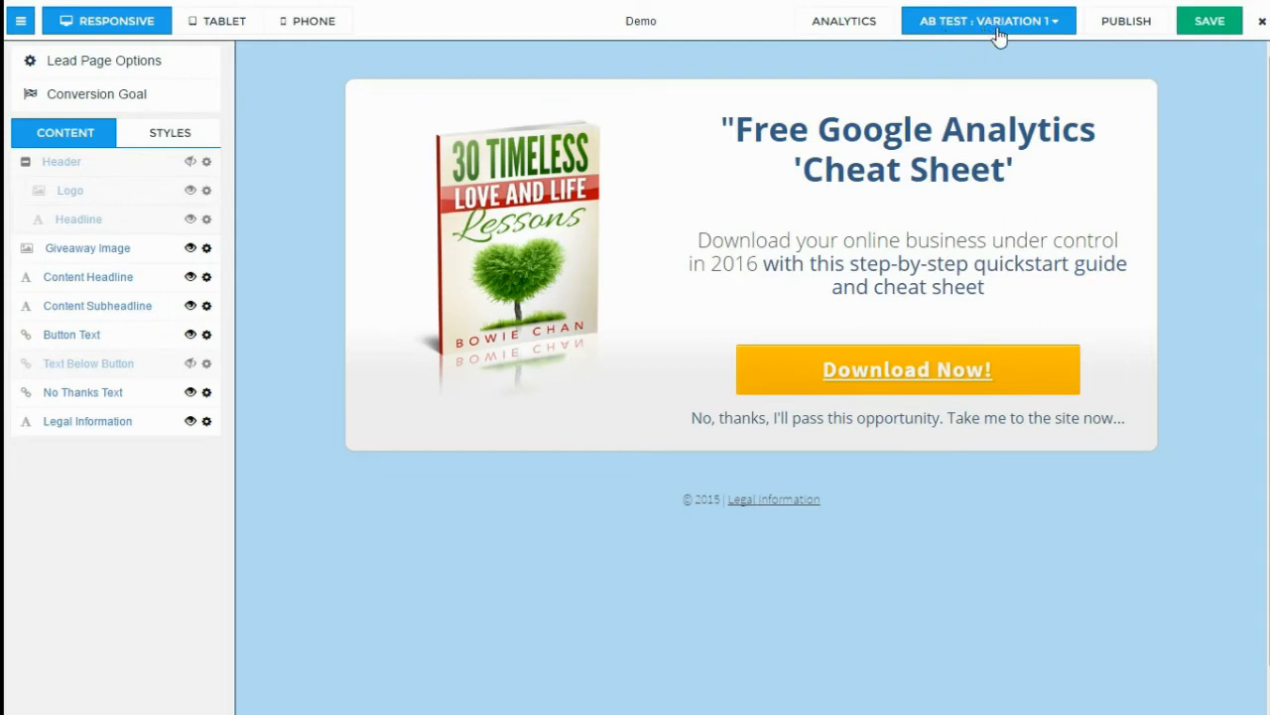
pyautogui.click(1051, 24)
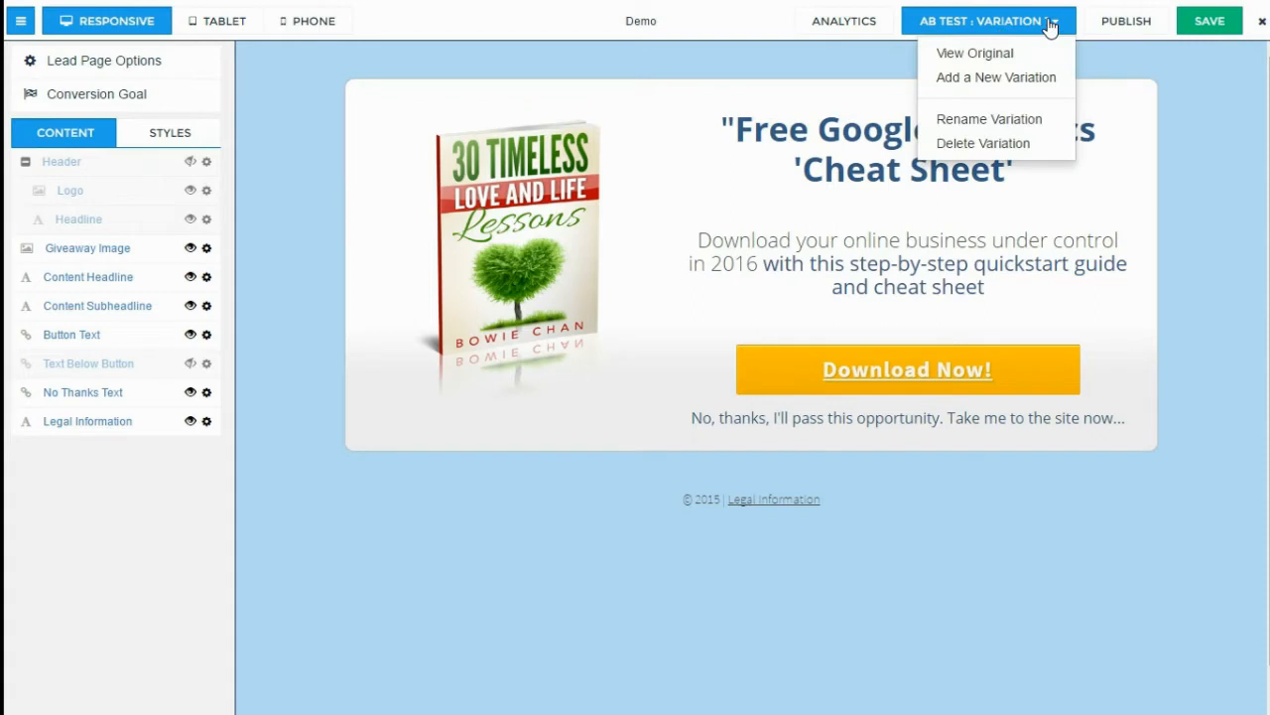
pyautogui.click(1056, 27)
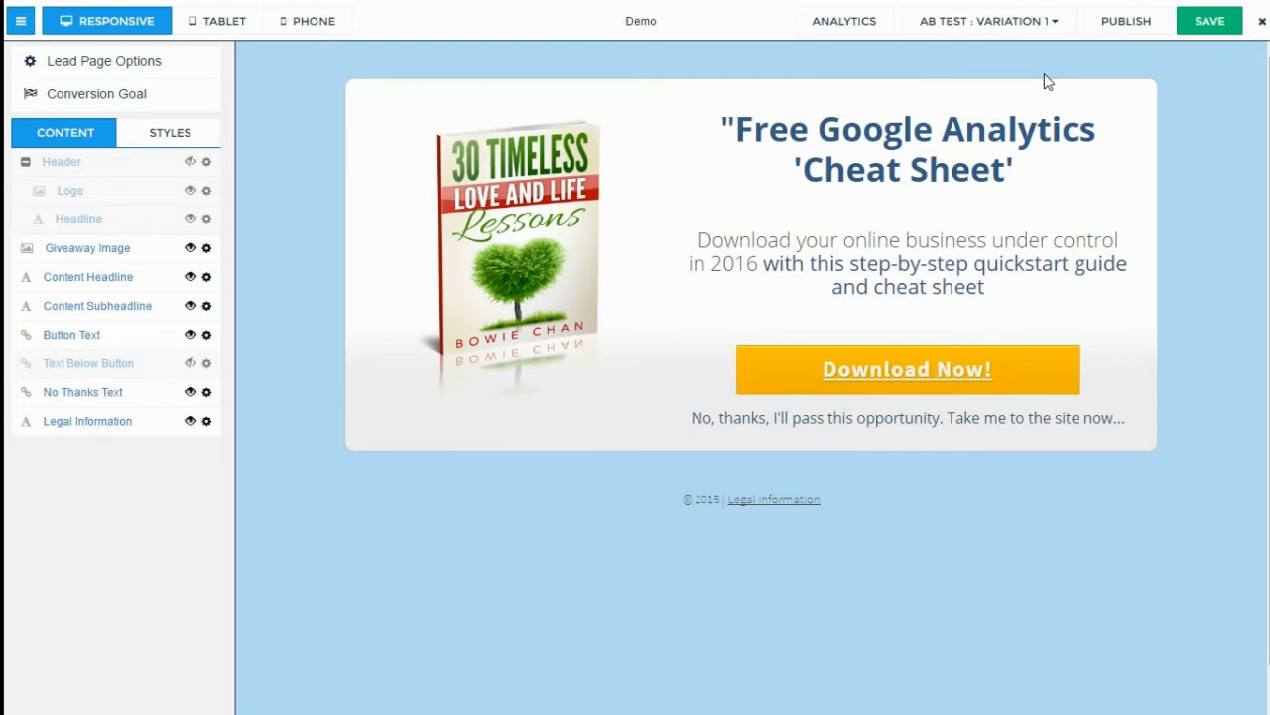
# Swap the giveaway image for the Google Analytics ebook cover, save, and view Variation 1
pyautogui.click(1015, 382)
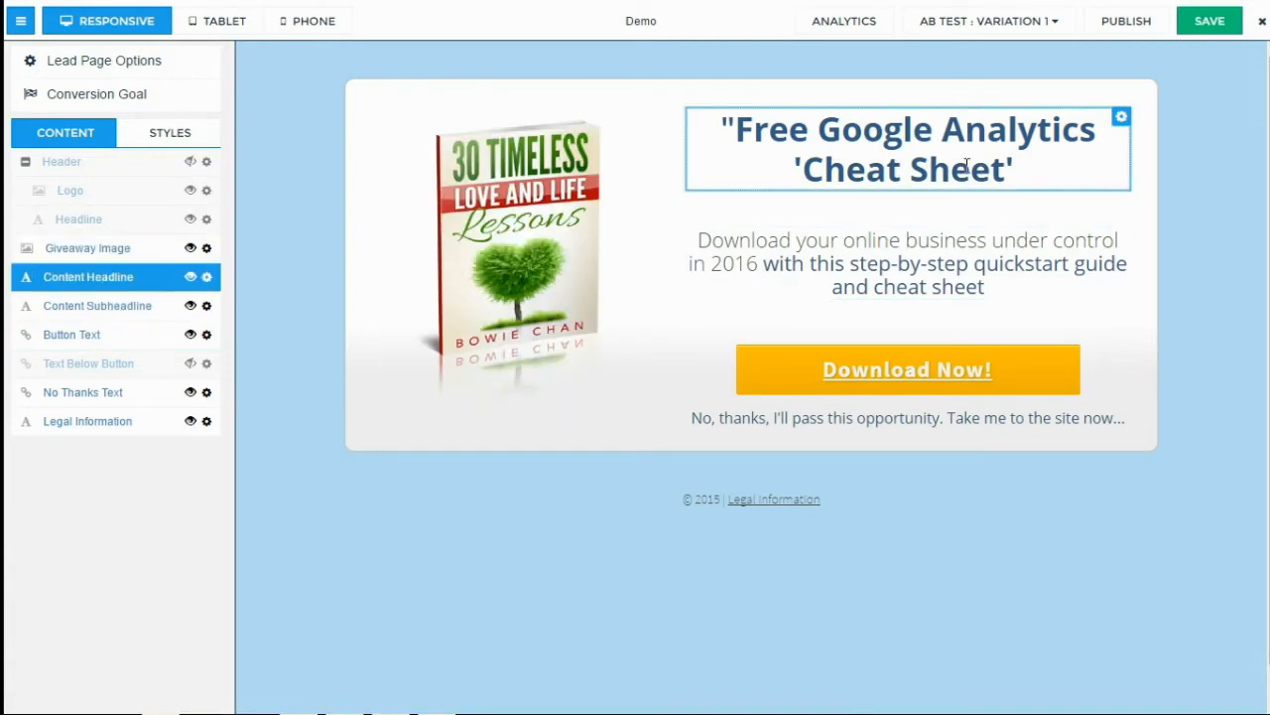
pyautogui.click(626, 109)
pyautogui.click(663, 145)
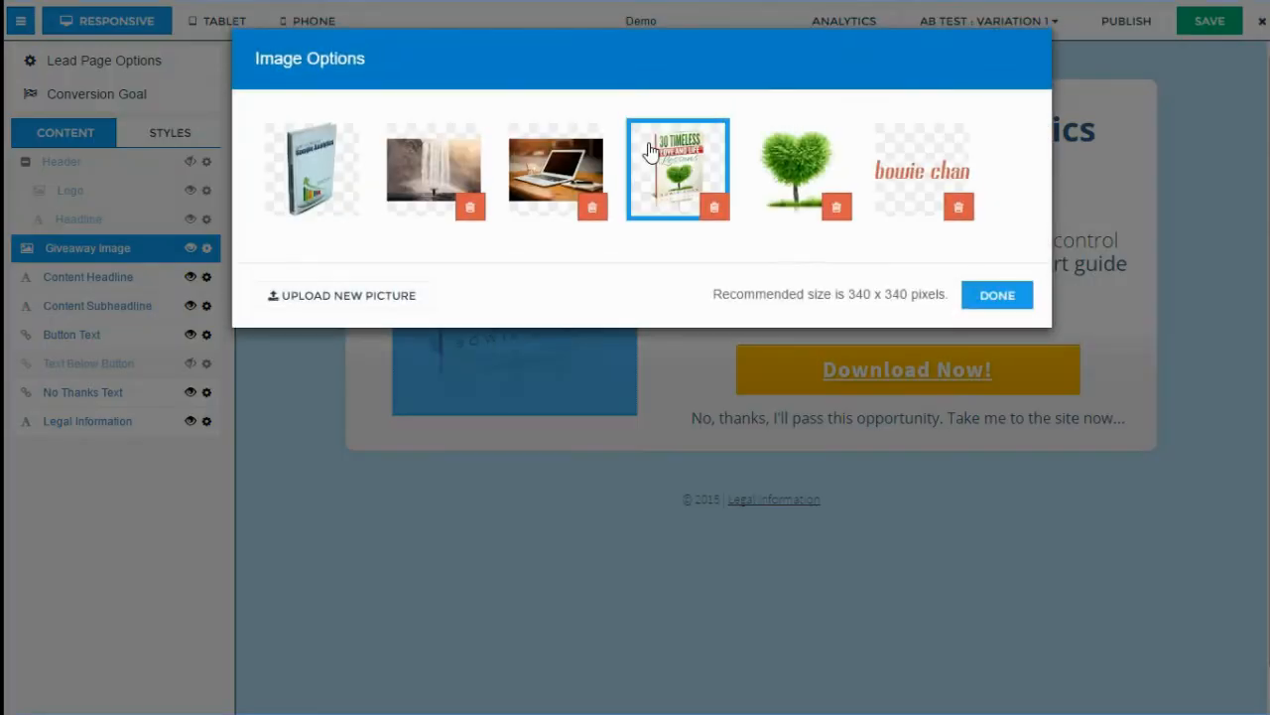
pyautogui.click(314, 196)
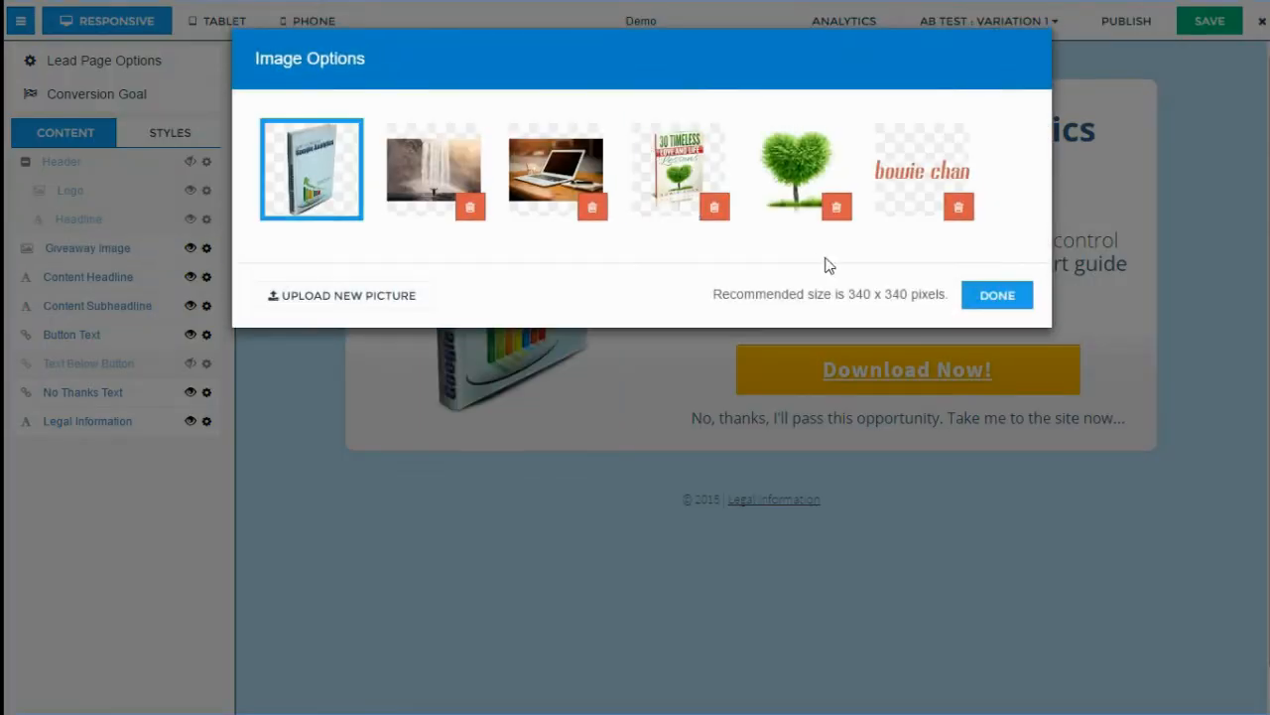
pyautogui.click(983, 295)
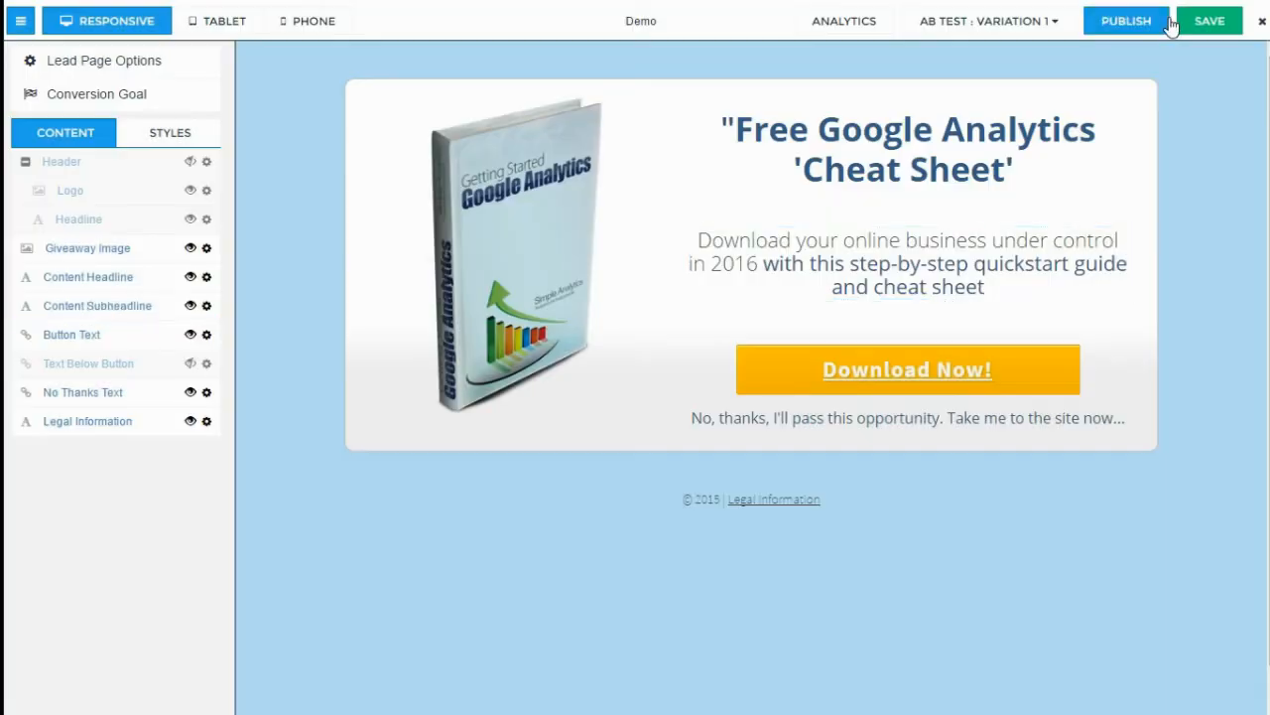
pyautogui.click(1213, 24)
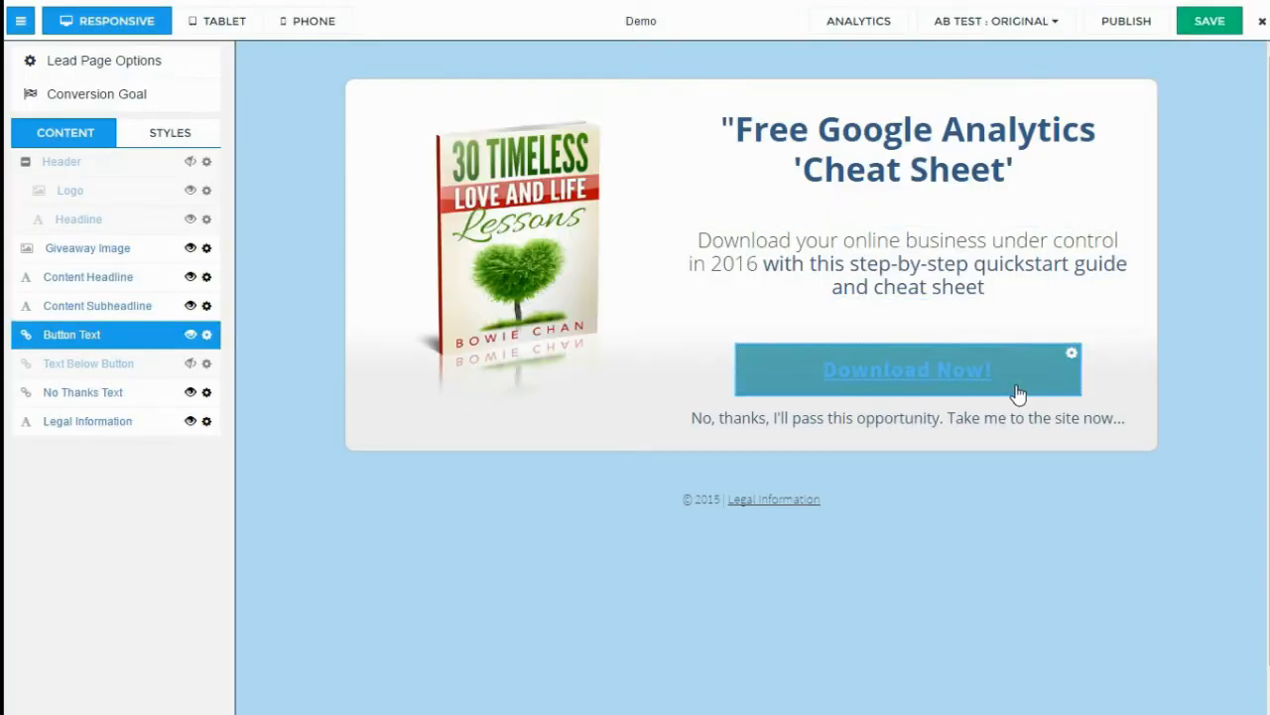
pyautogui.click(1044, 30)
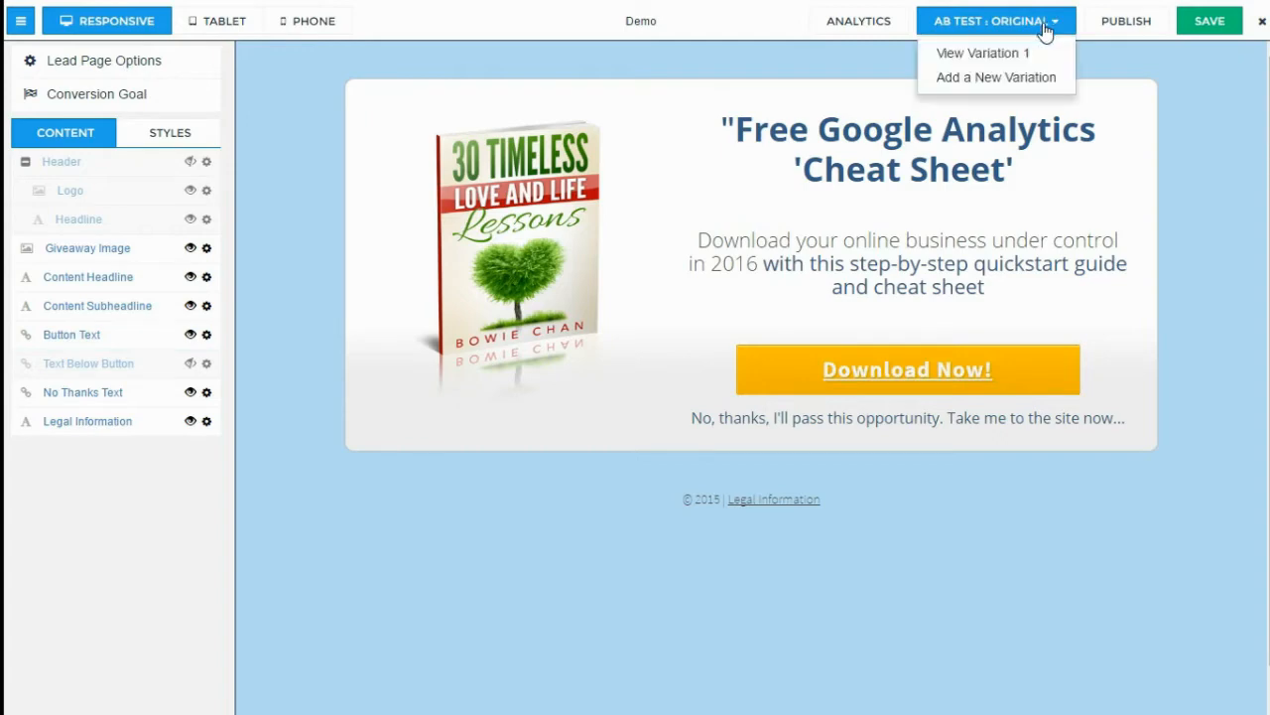
pyautogui.click(1010, 54)
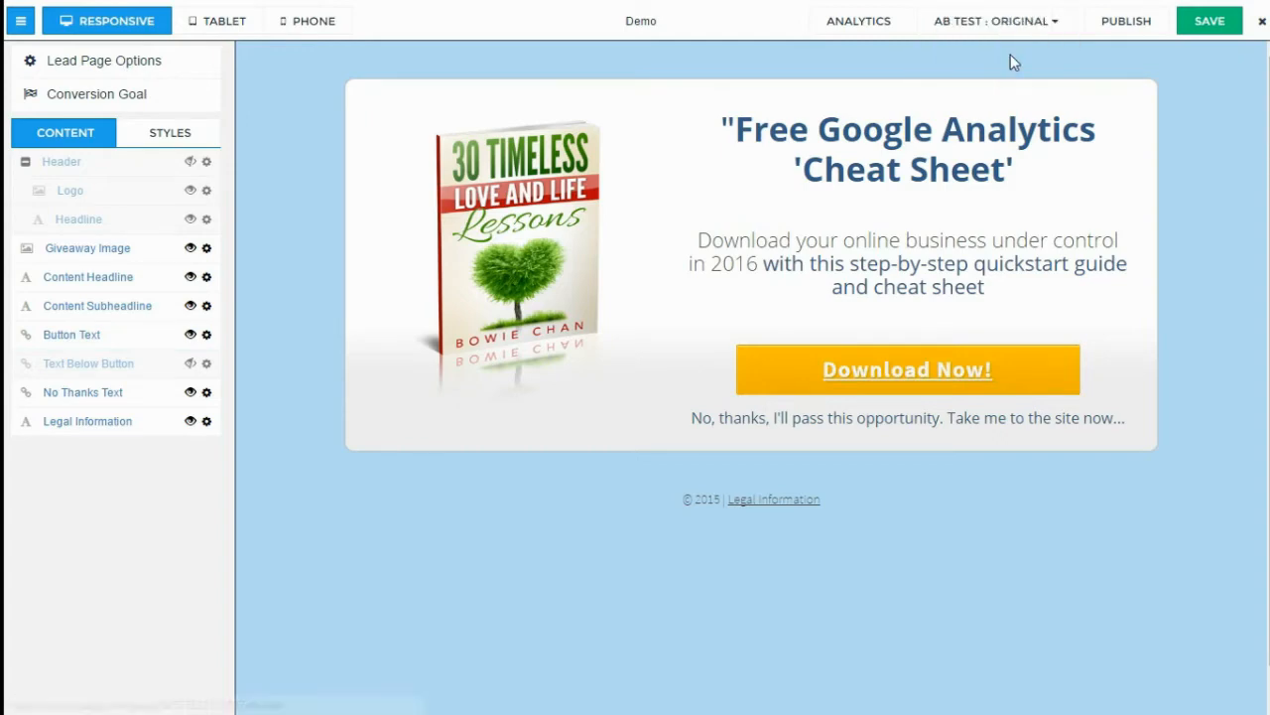
# Publish the Demo page to its leadpages.co URL and close the publishing dialog
pyautogui.click(1143, 24)
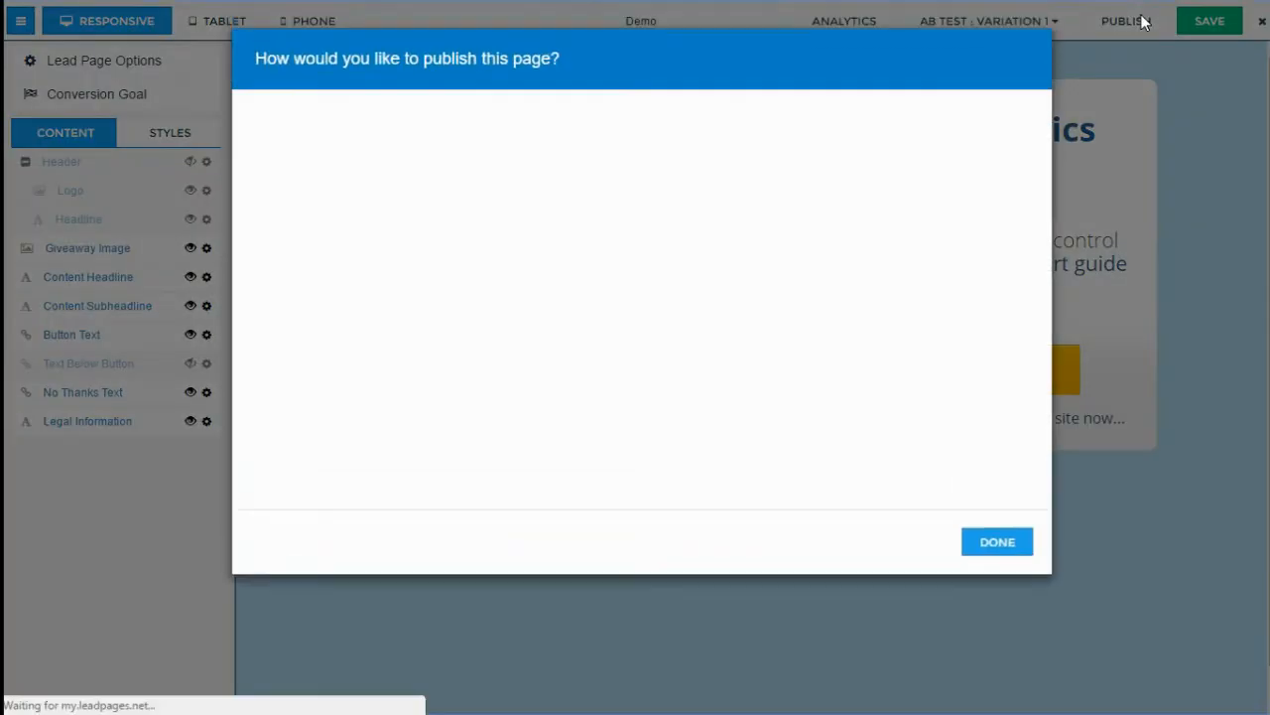
pyautogui.click(575, 328)
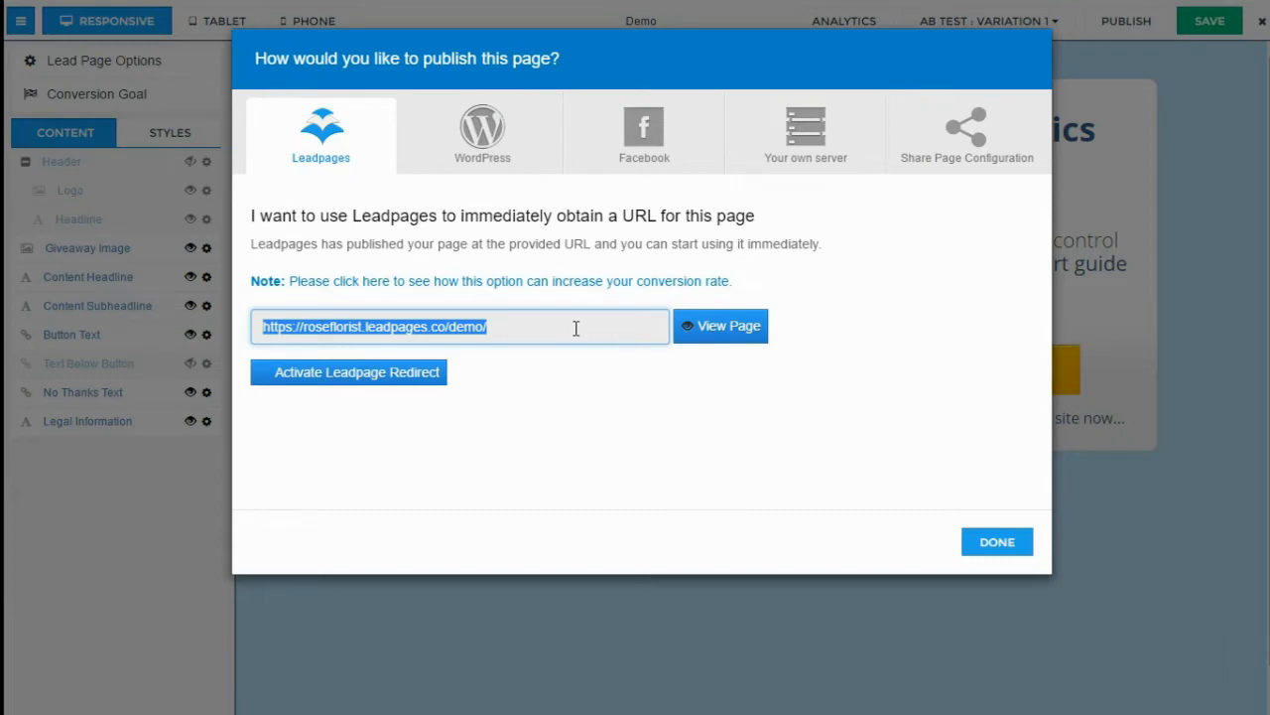
pyautogui.click(997, 543)
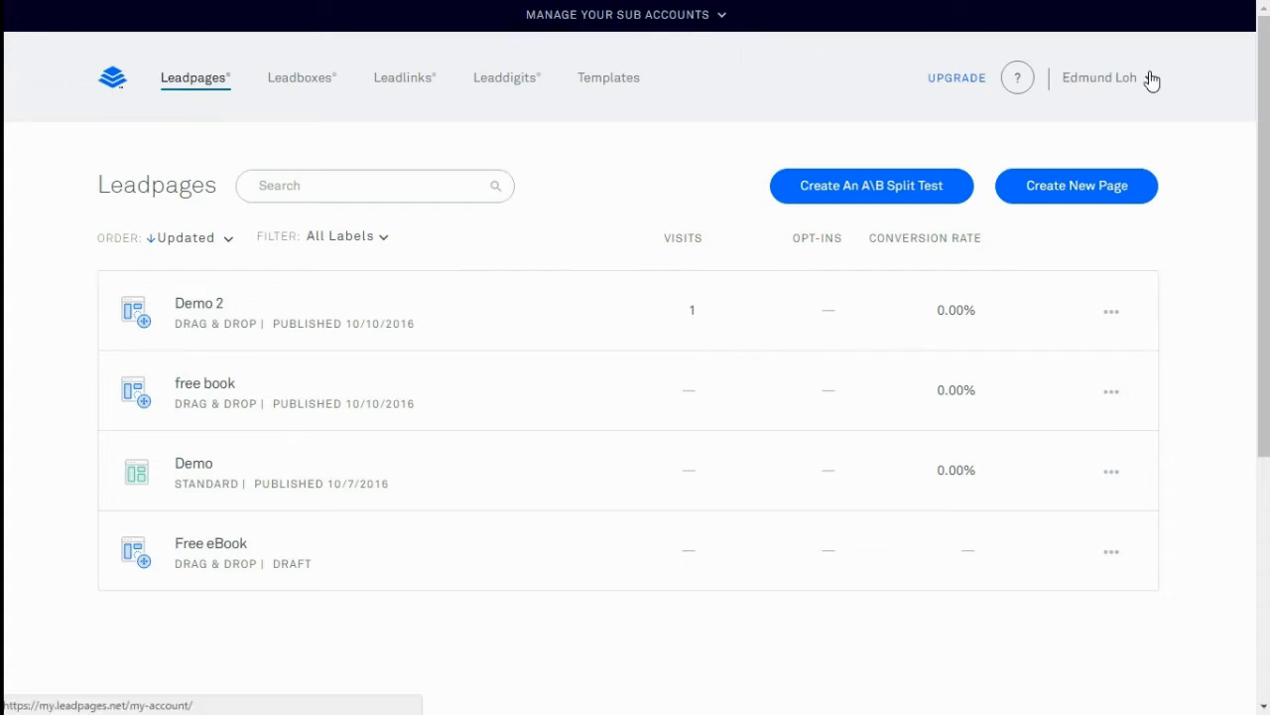
# Open account Integrations and review the MailChimp v3.0 and GetResponse integration settings
pyautogui.moveTo(1151, 79)
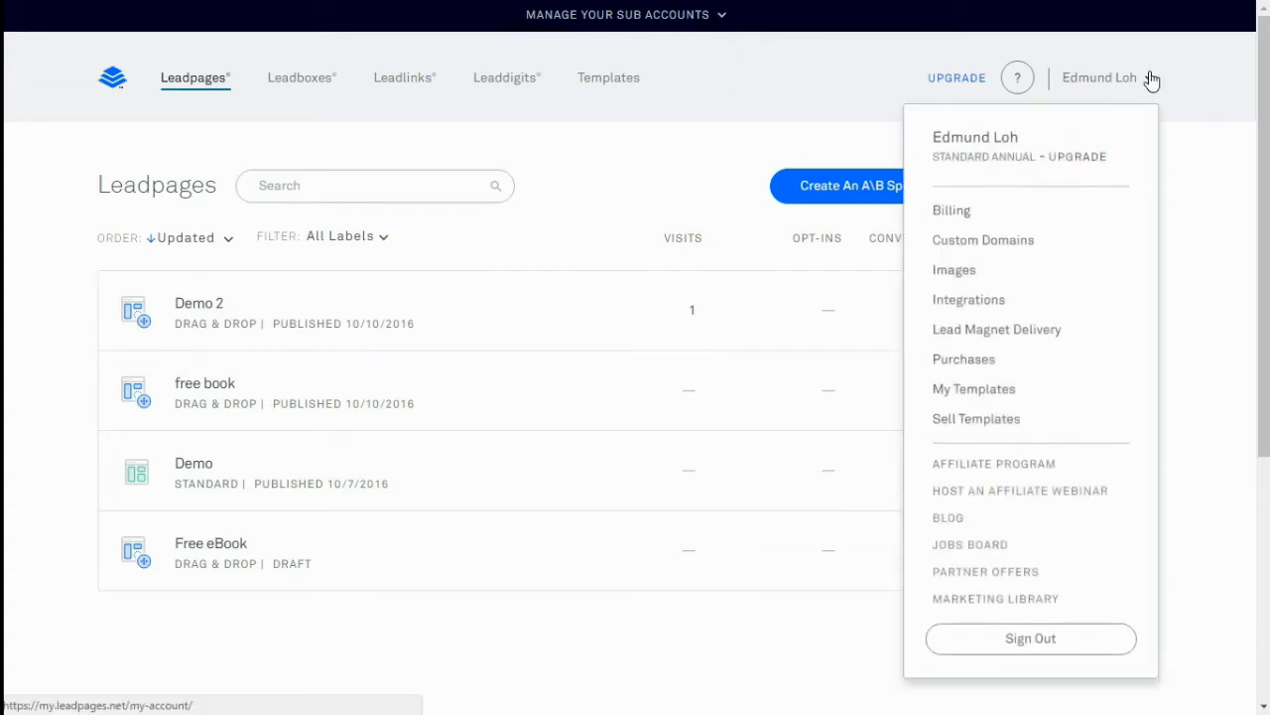
pyautogui.click(985, 304)
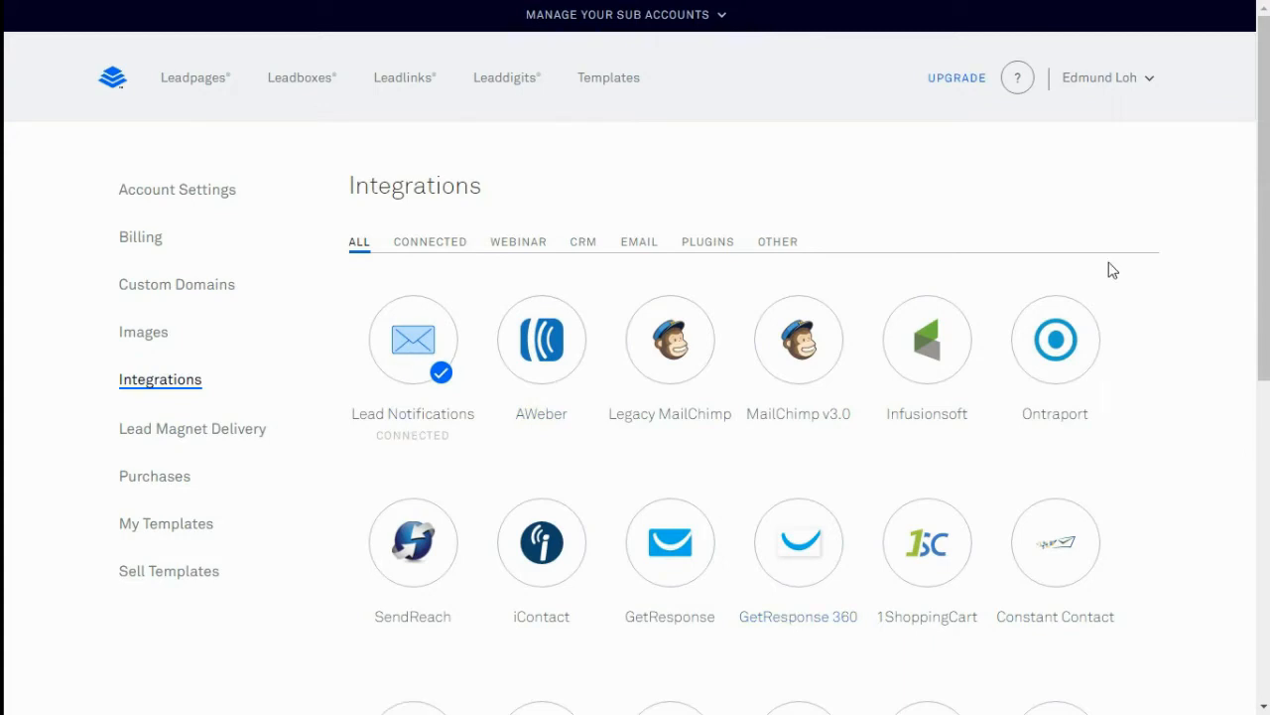
pyautogui.click(800, 365)
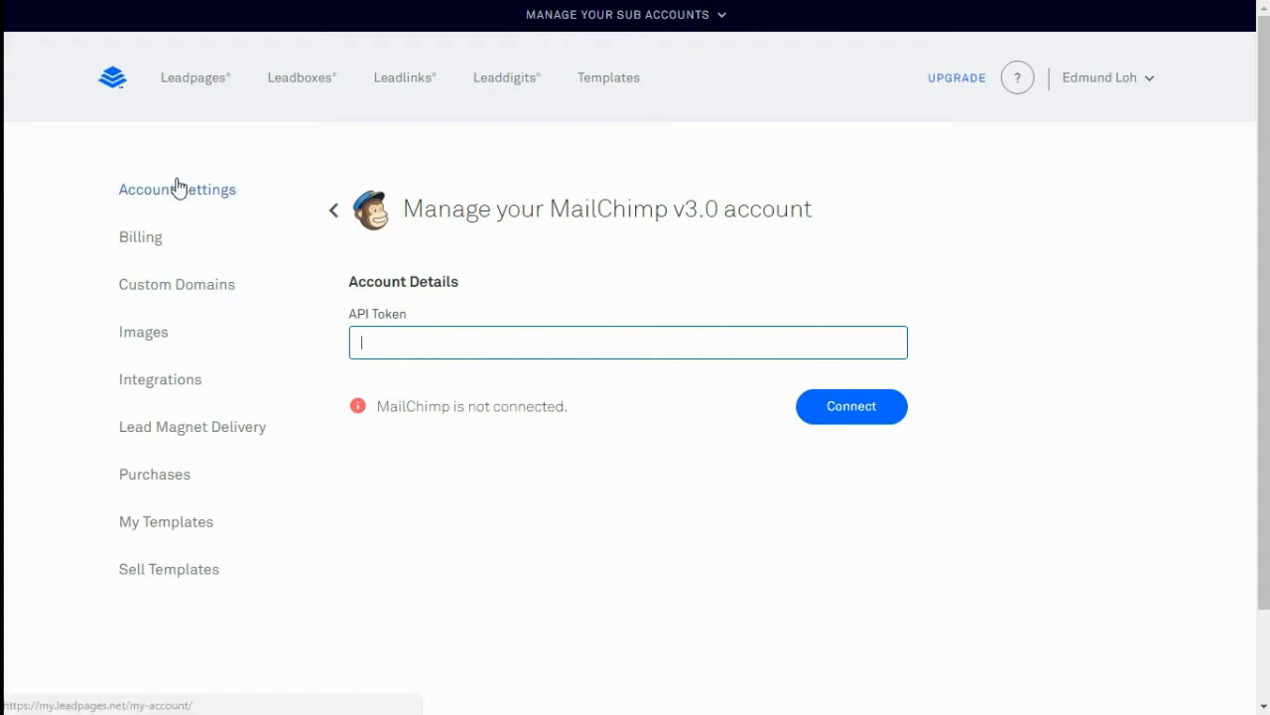
pyautogui.click(160, 379)
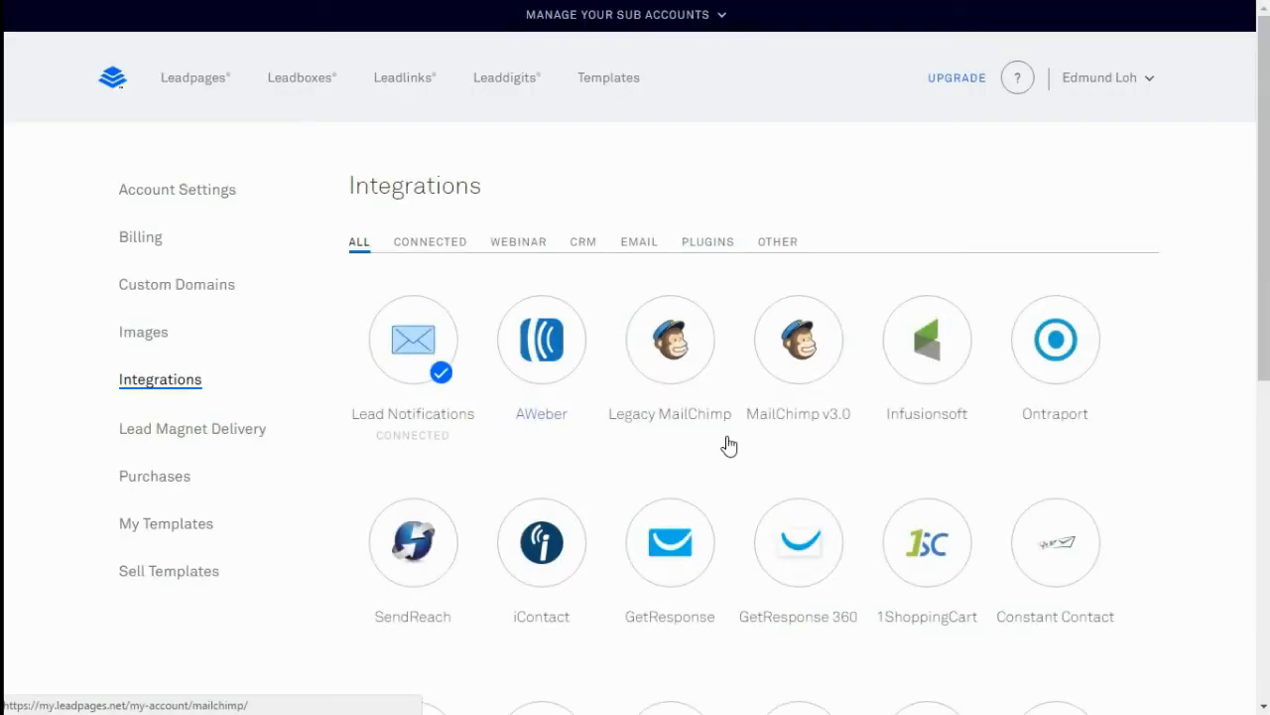
pyautogui.click(678, 563)
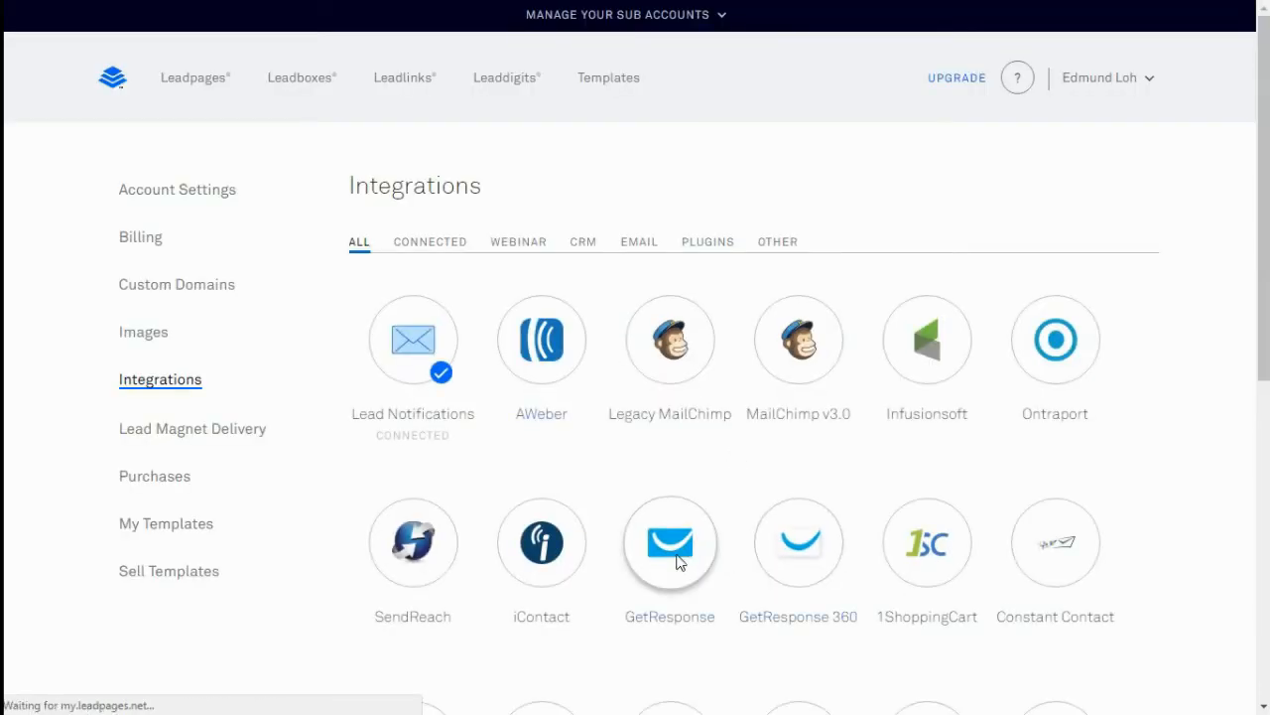
pyautogui.click(652, 344)
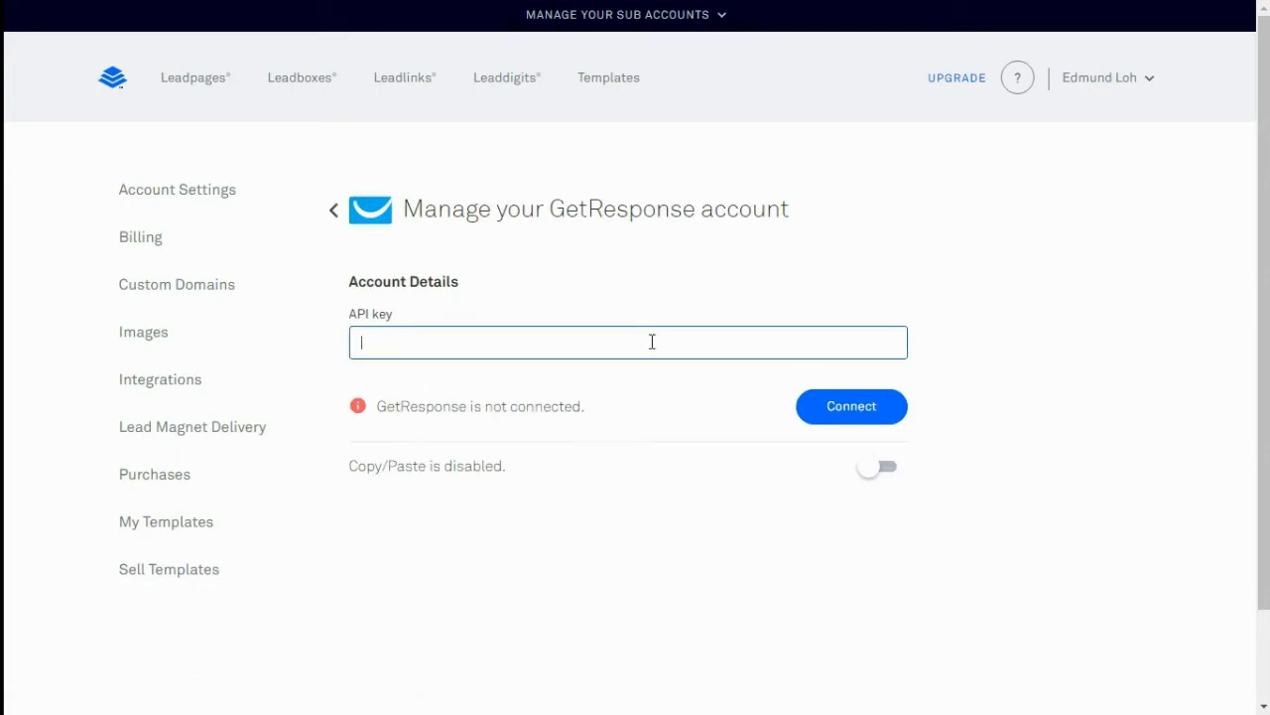
pyautogui.click(181, 385)
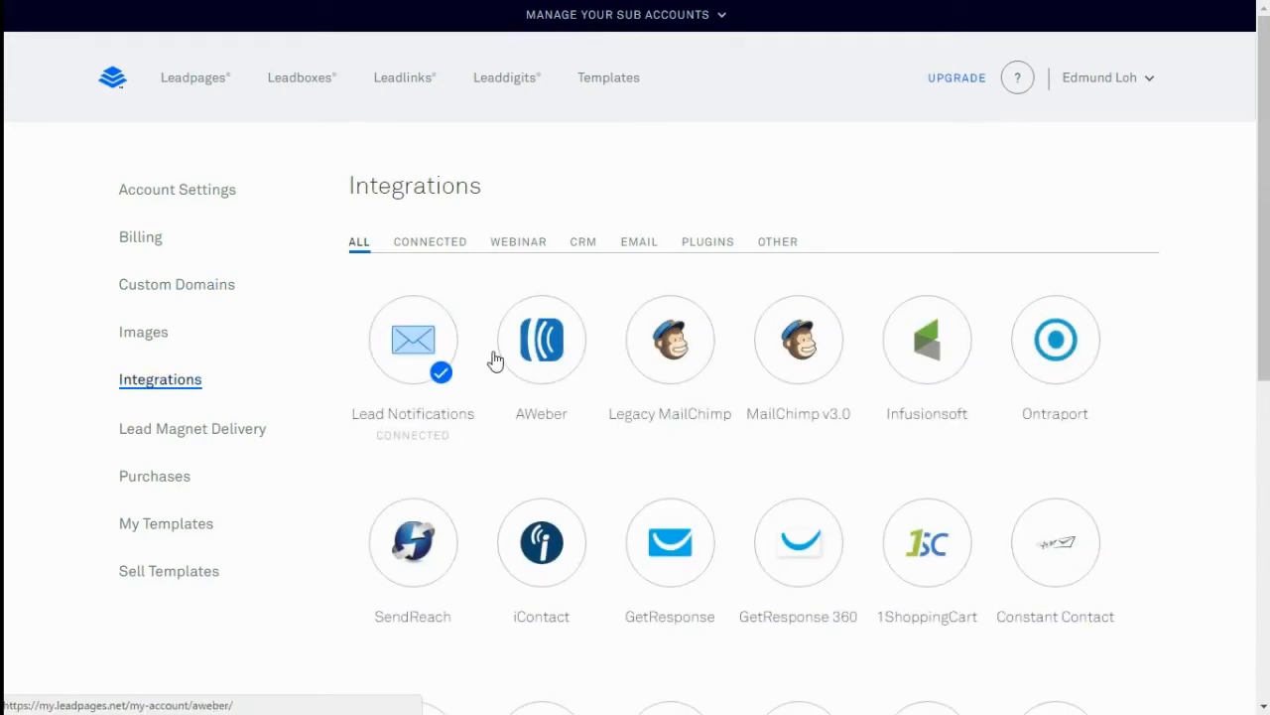
# Connect AWeber to Leadpages by signing in and allowing access, then return to the pages list
pyautogui.click(552, 367)
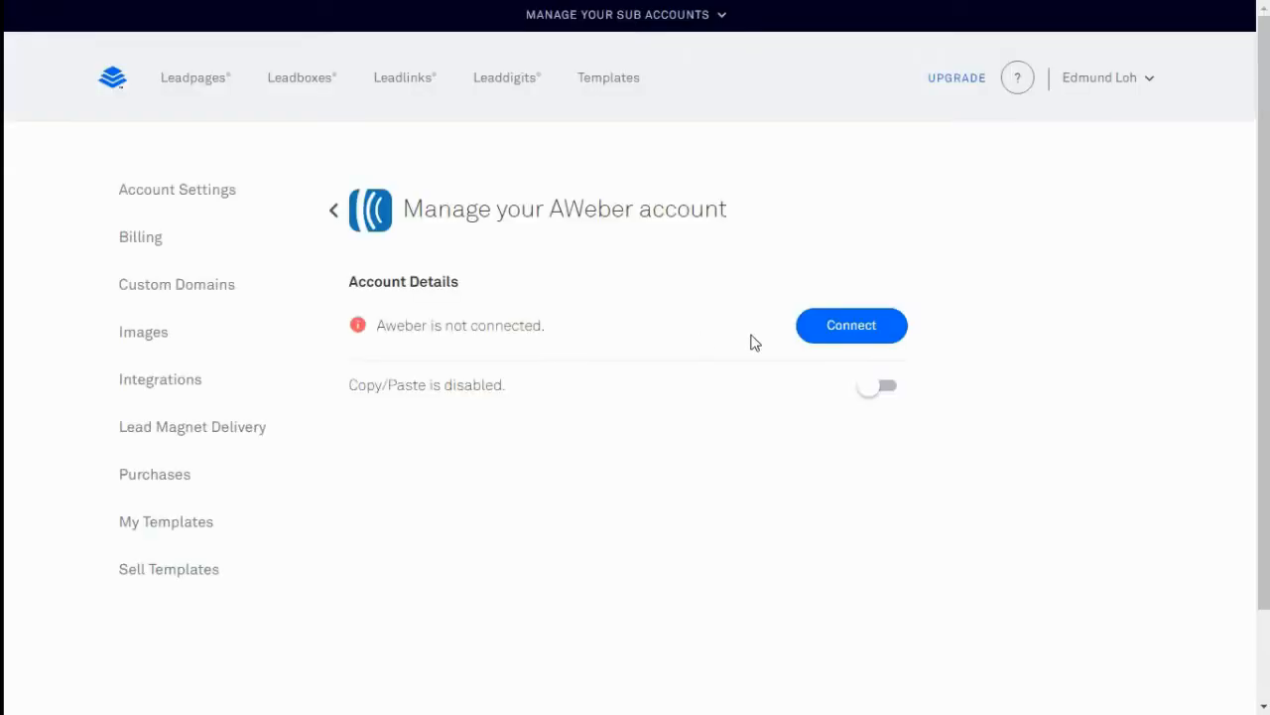
pyautogui.click(839, 328)
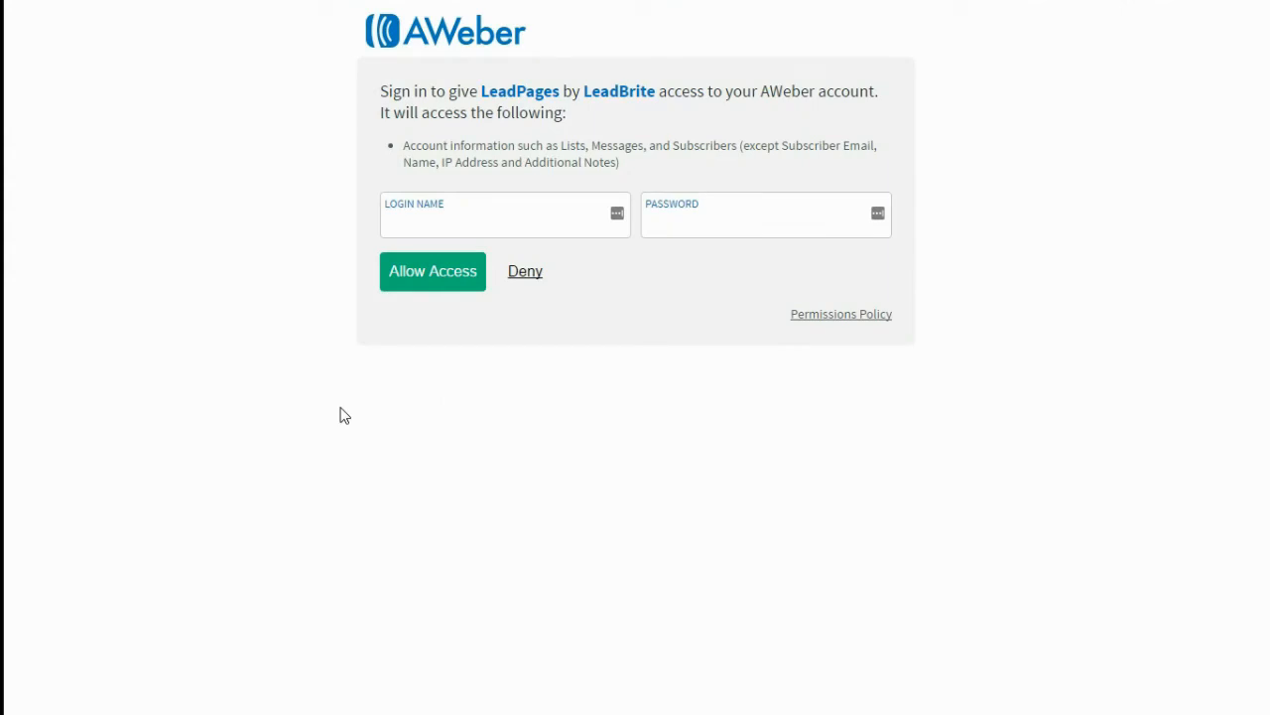
pyautogui.click(414, 210)
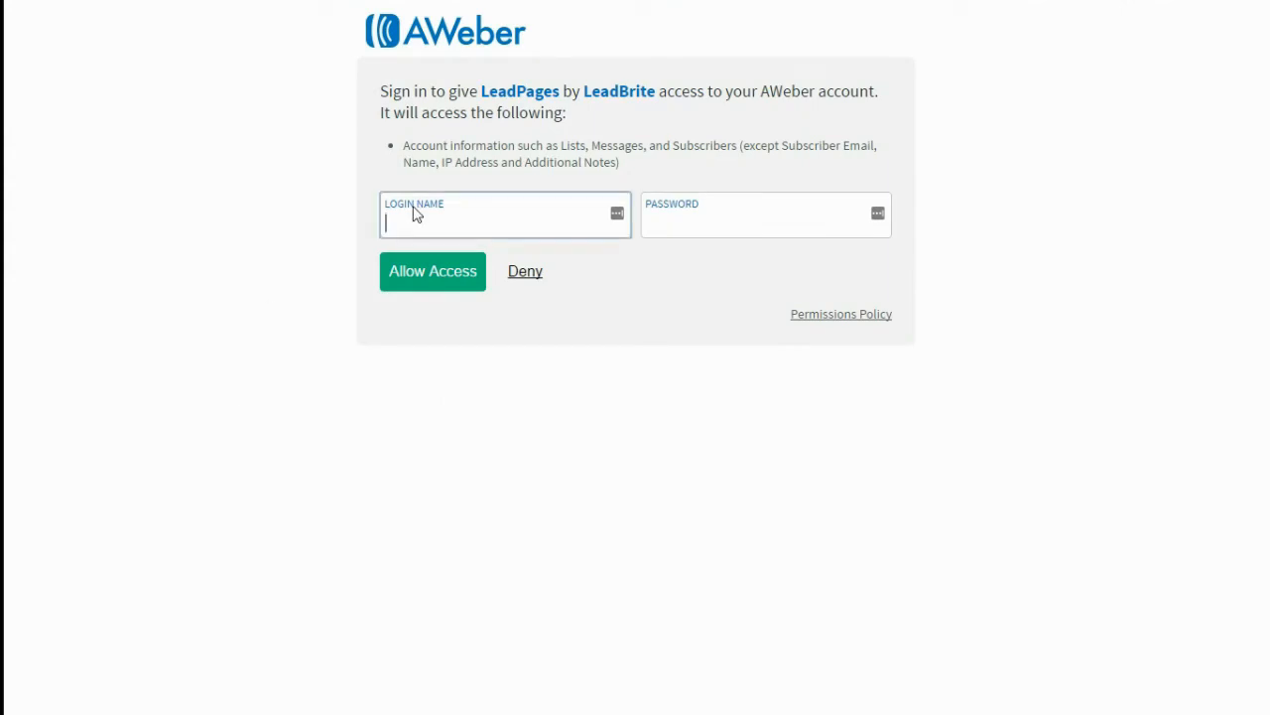
pyautogui.click(438, 276)
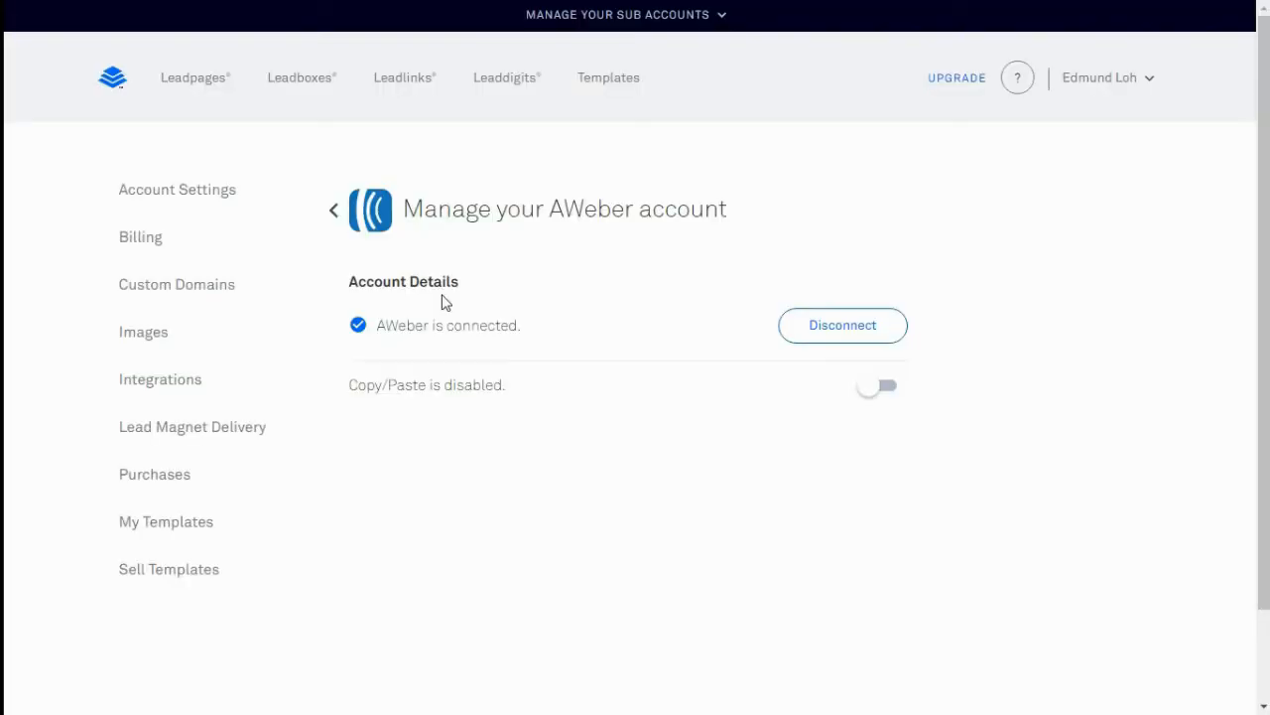
pyautogui.moveTo(375, 325); pyautogui.dragTo(521, 325)
pyautogui.click(521, 326)
pyautogui.click(176, 89)
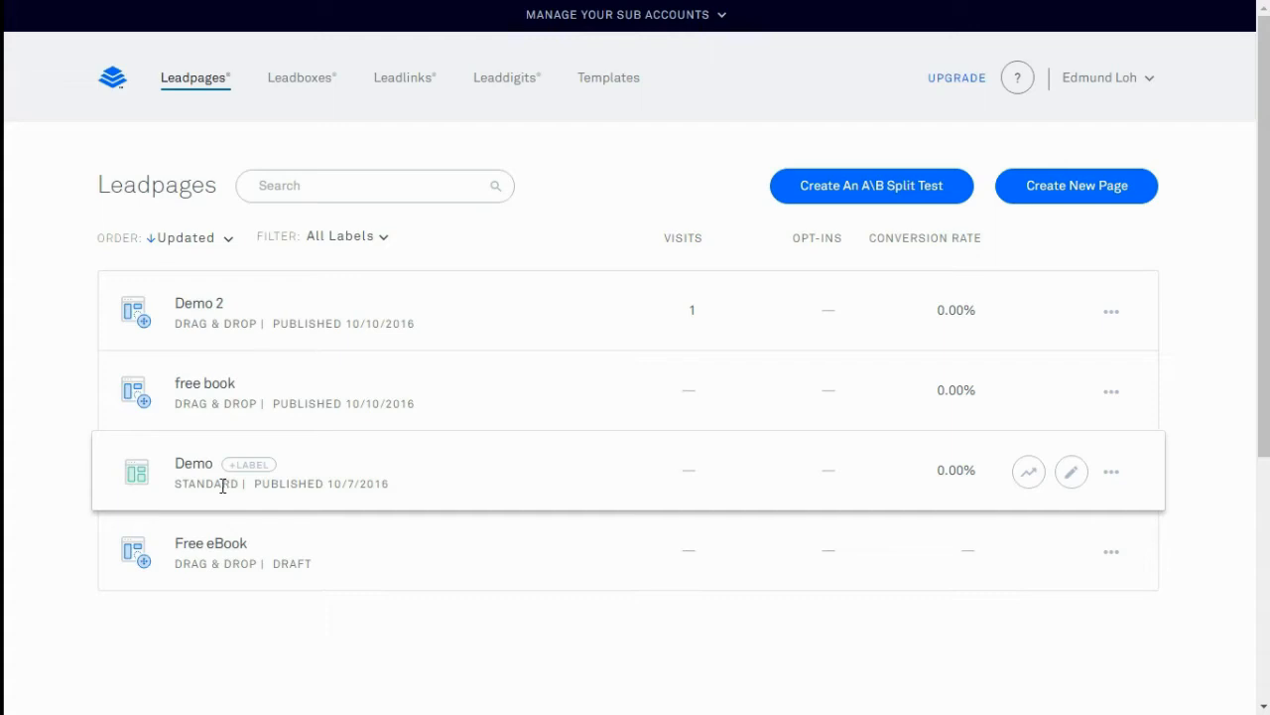
# Route Demo's Download Now form sign-ups to the AWeber Blog Subscribers list and save the page
pyautogui.click(1067, 474)
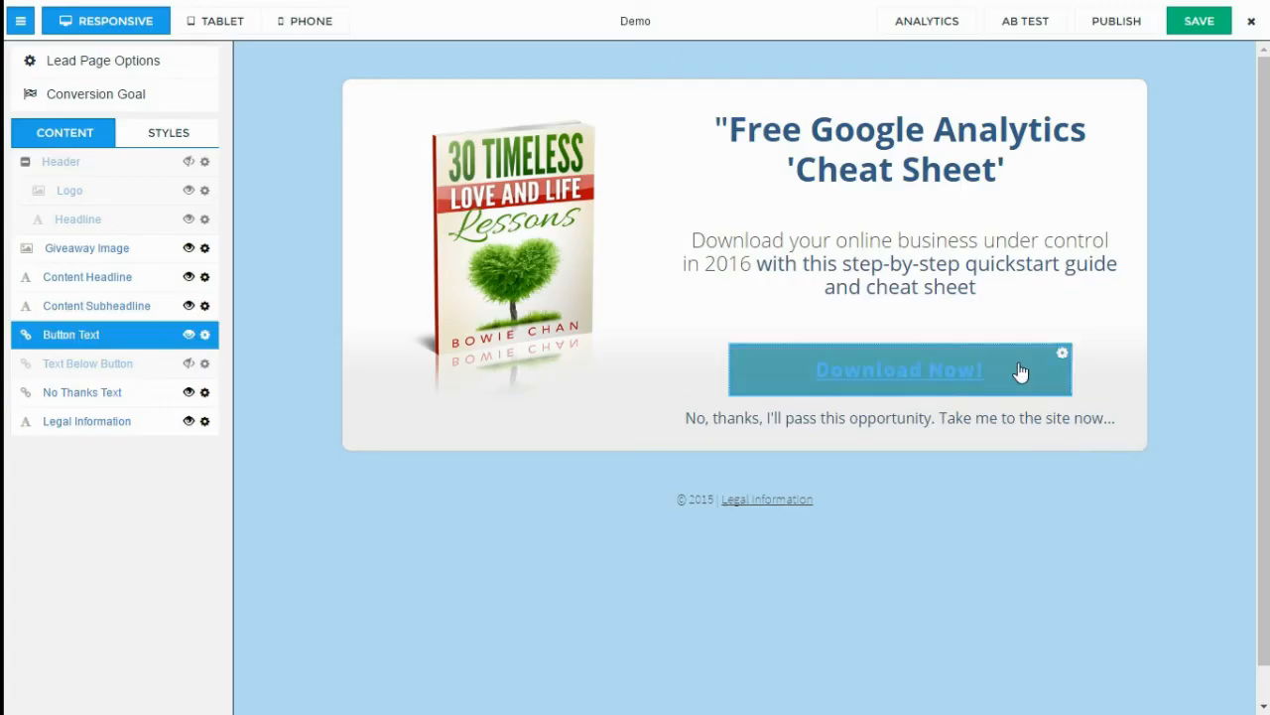
pyautogui.click(1019, 367)
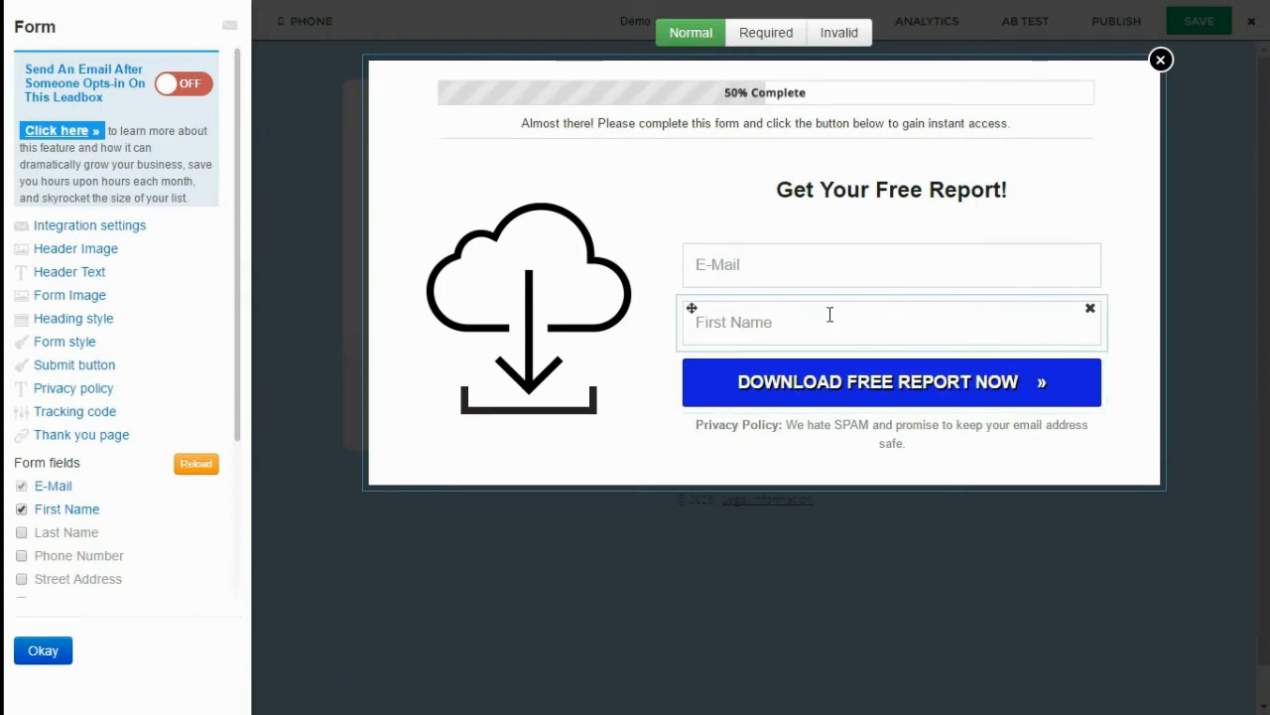
pyautogui.click(124, 228)
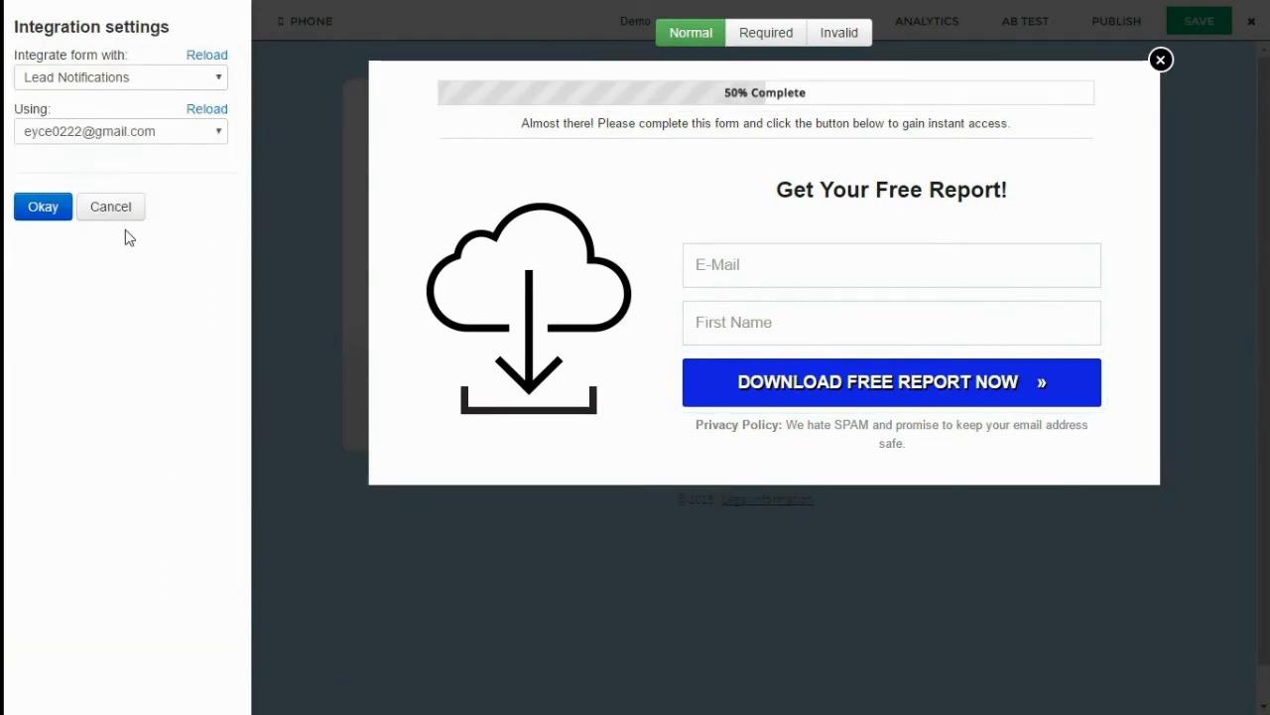
pyautogui.click(219, 79)
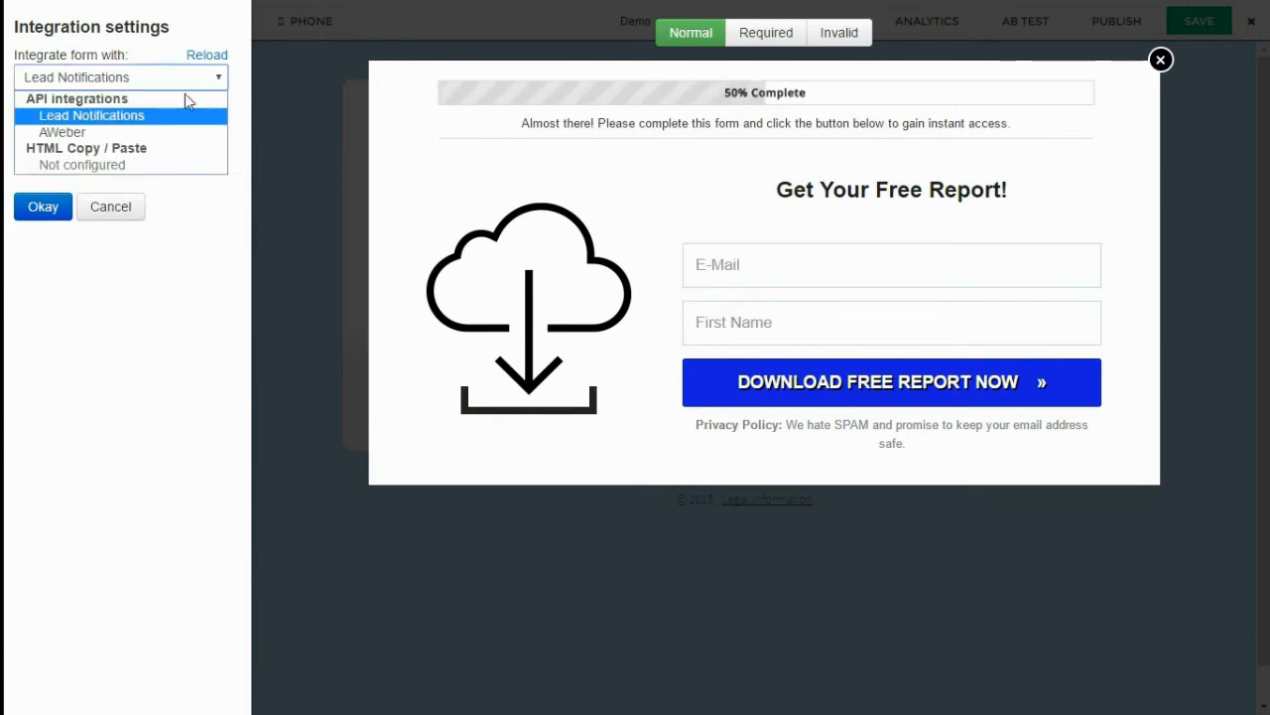
pyautogui.click(120, 133)
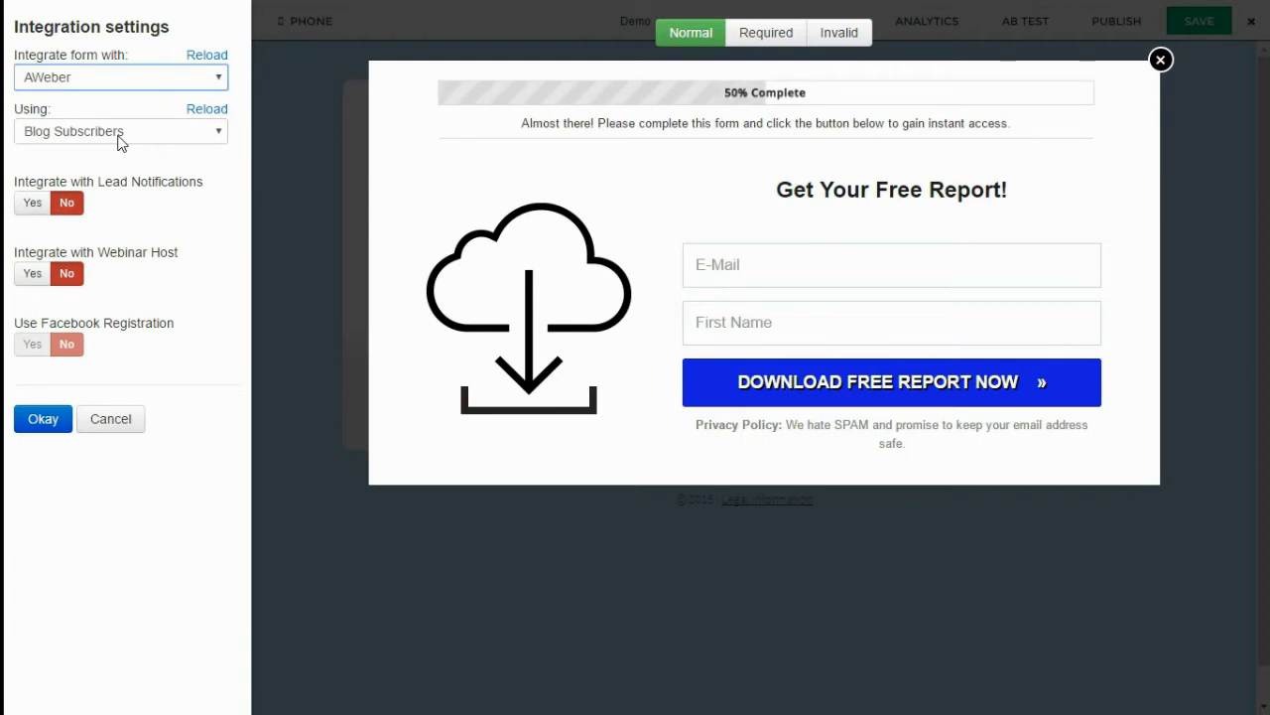
pyautogui.click(178, 134)
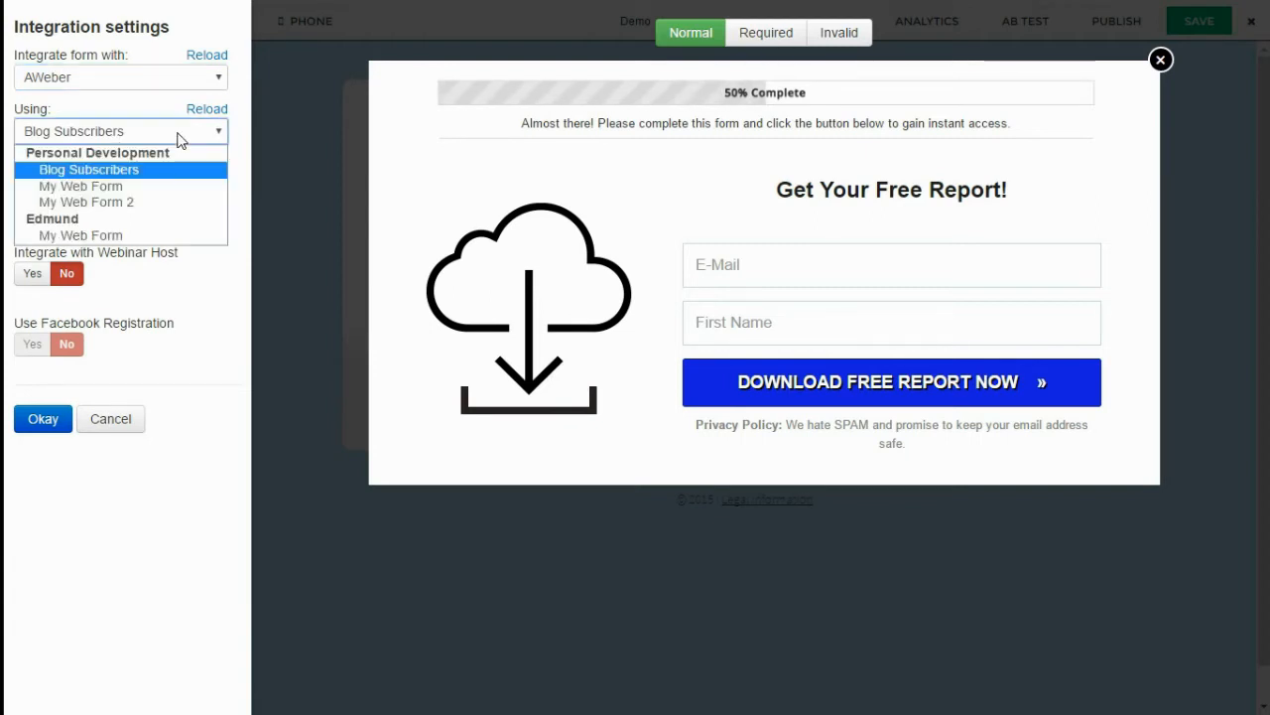
pyautogui.click(138, 173)
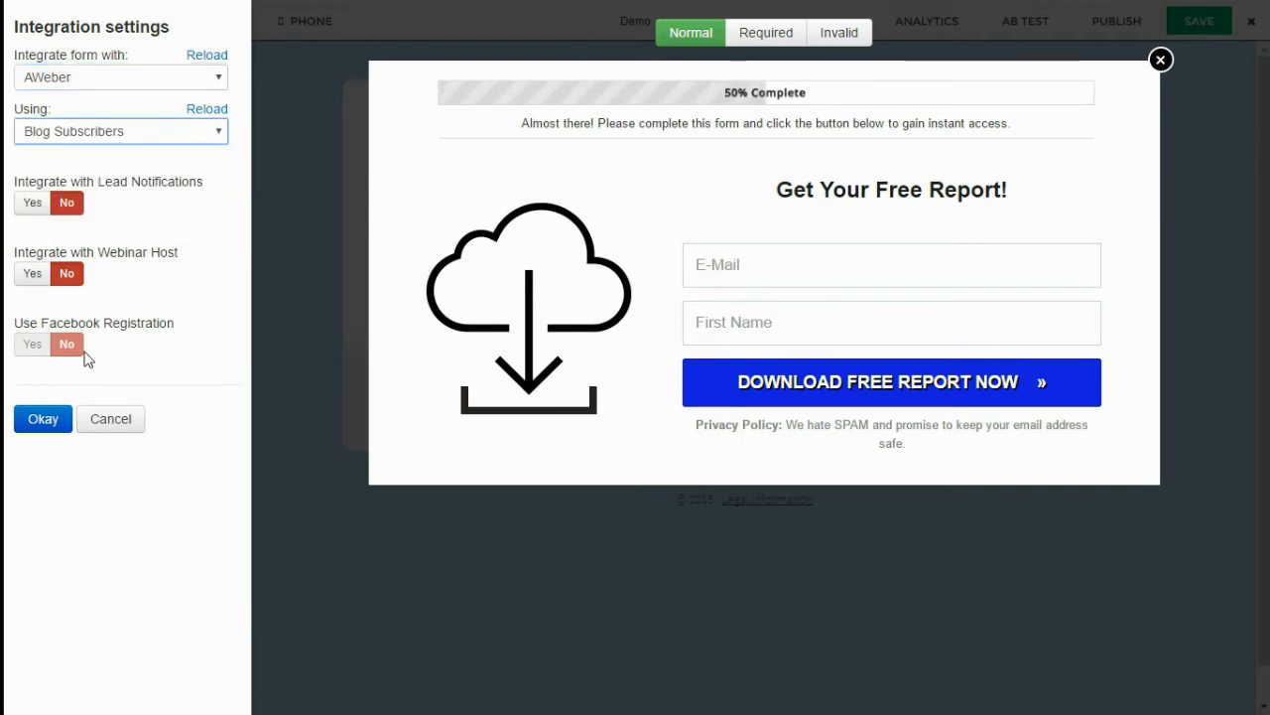
pyautogui.click(50, 415)
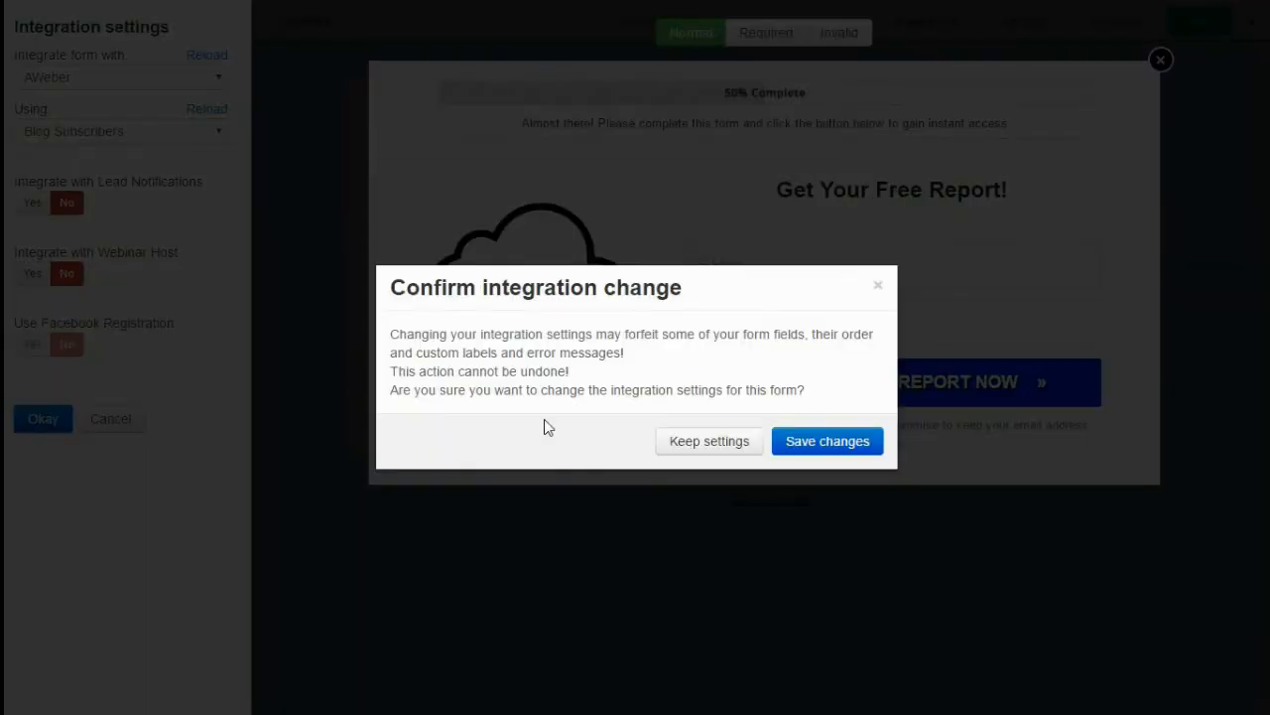
pyautogui.click(795, 442)
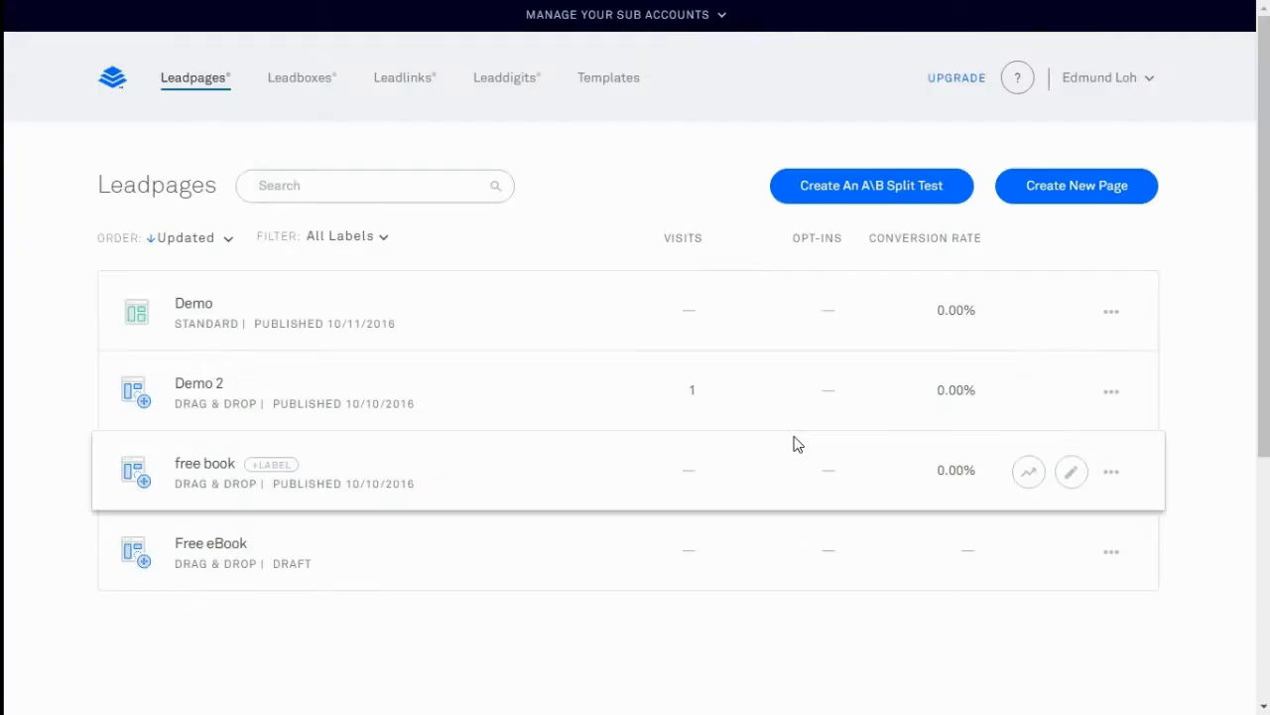
# Open the leadbox linked from Demo 2's GET STARTED button and add an integration to its DOWNLOAD TEMPLATE form
pyautogui.click(1070, 397)
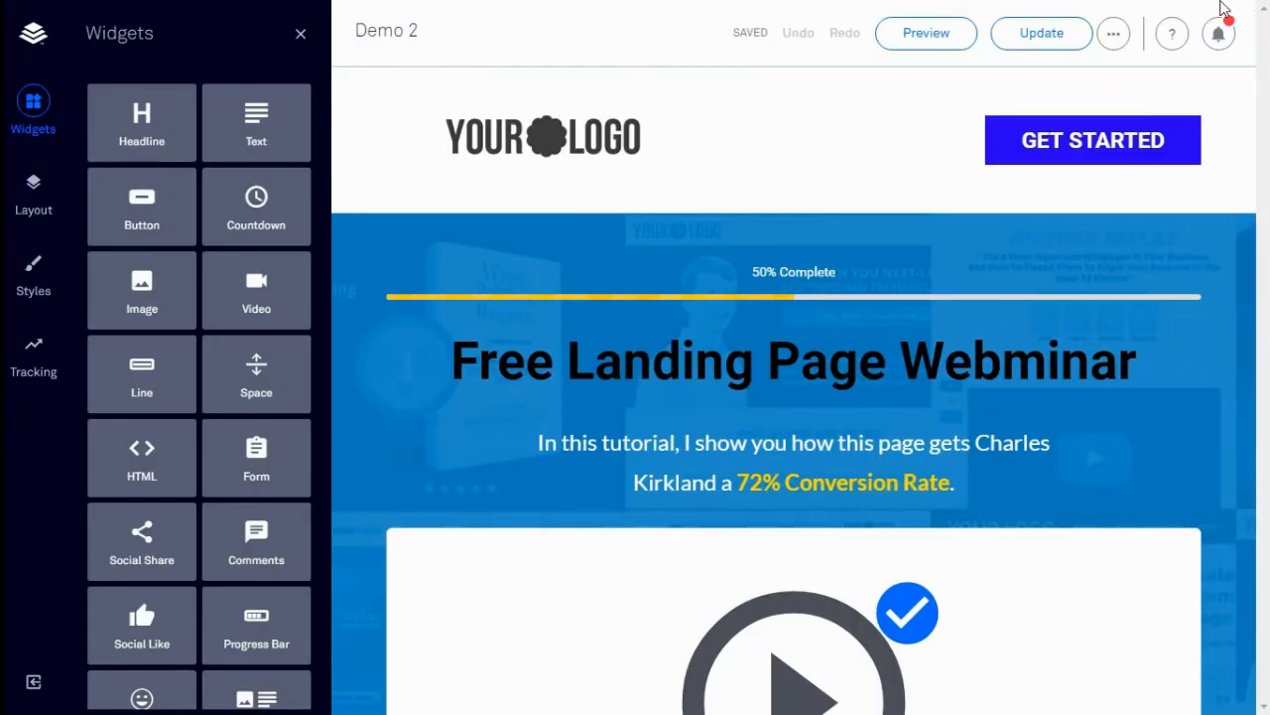
pyautogui.click(1169, 149)
pyautogui.click(1172, 214)
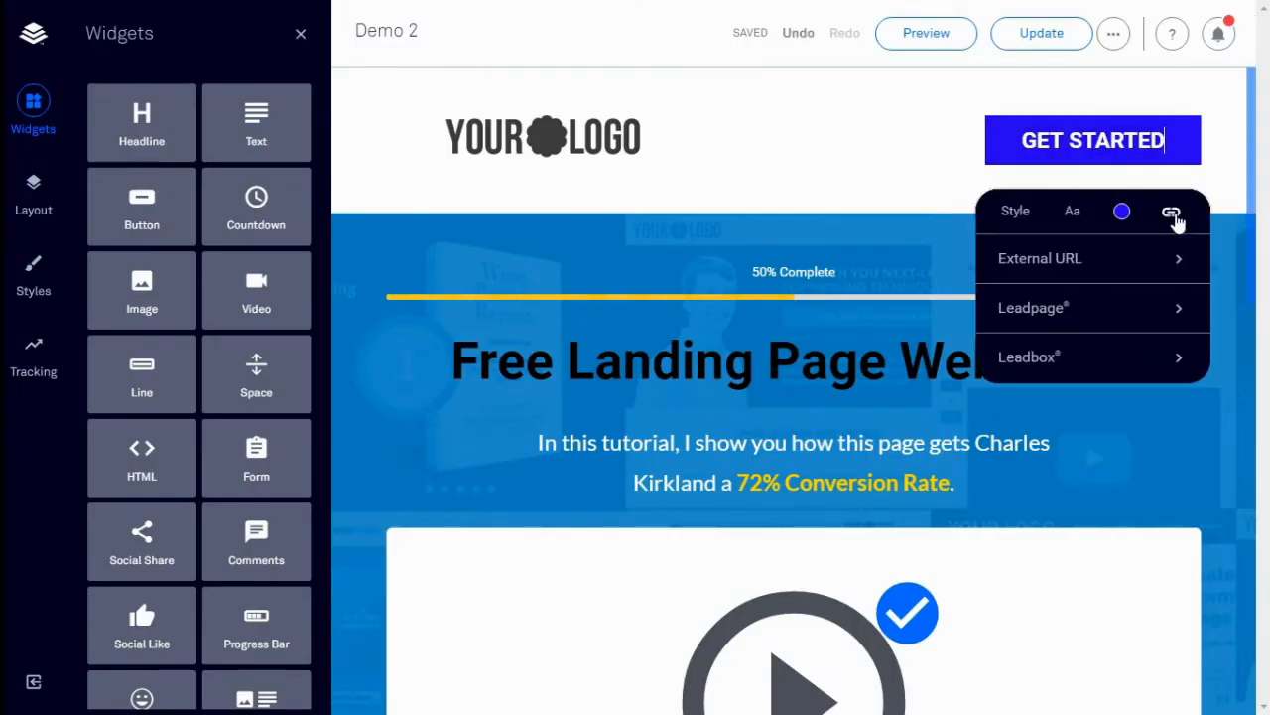
pyautogui.click(1161, 354)
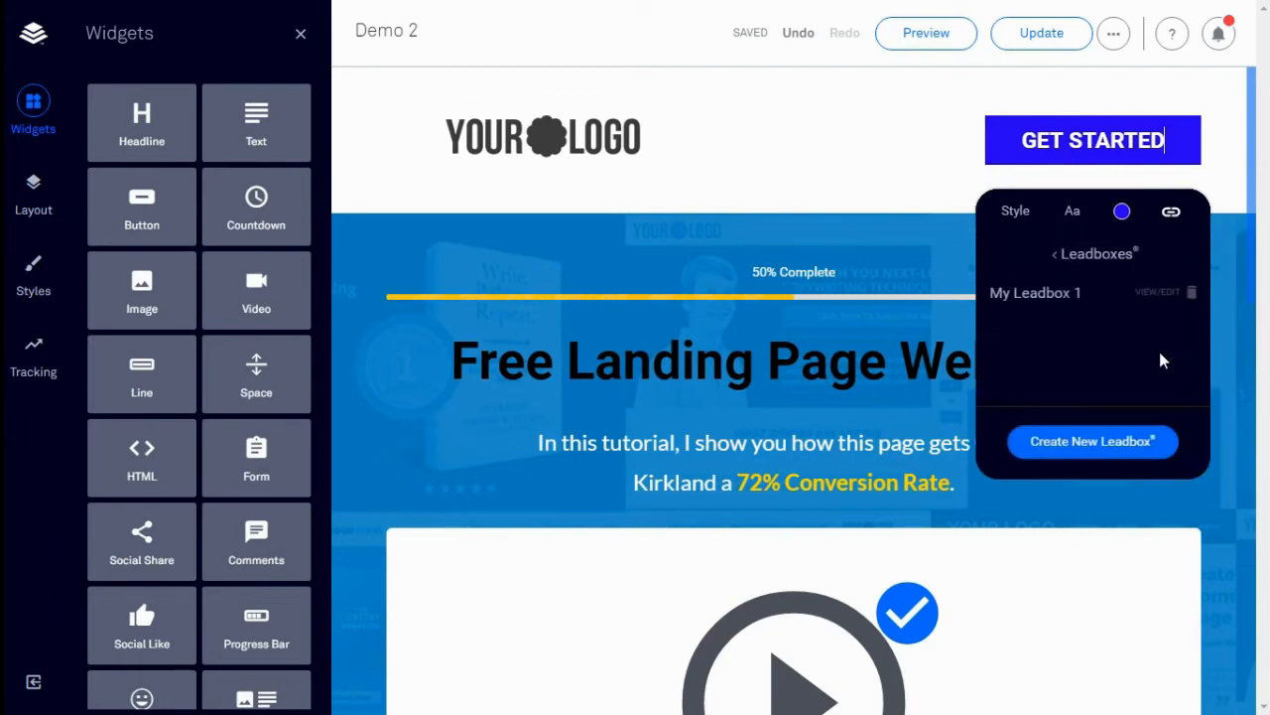
pyautogui.click(1167, 292)
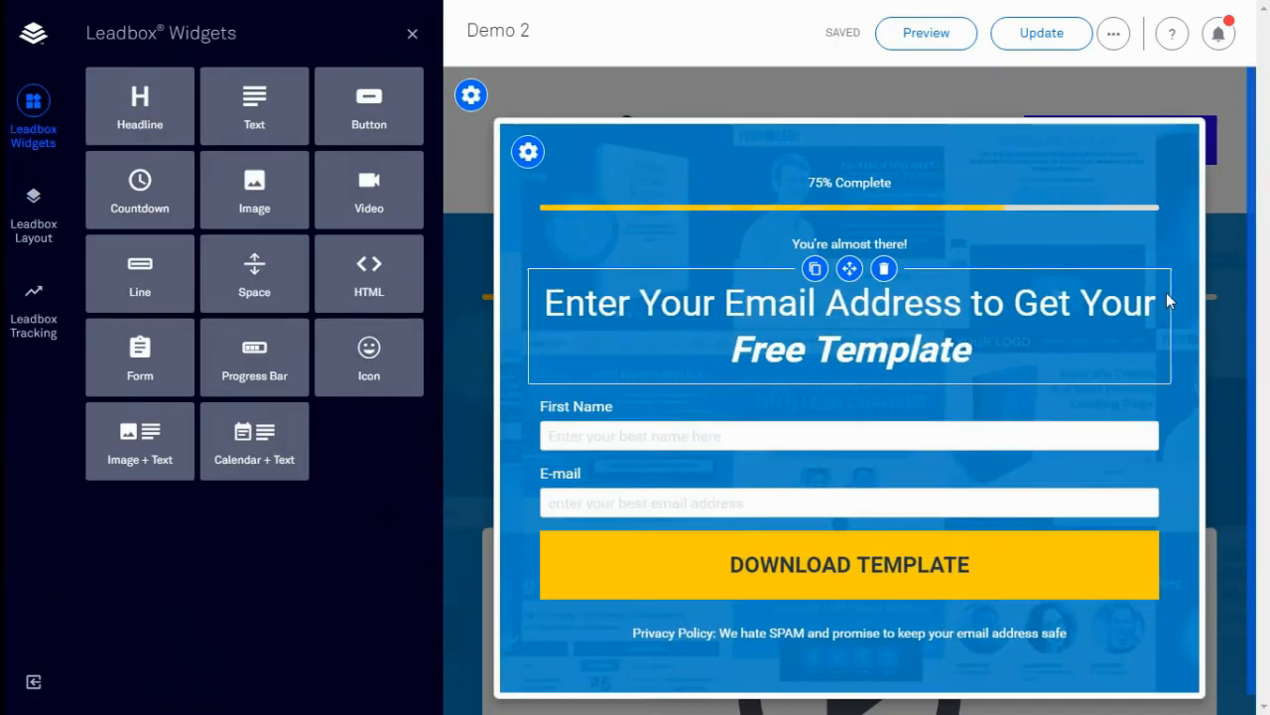
pyautogui.click(1025, 563)
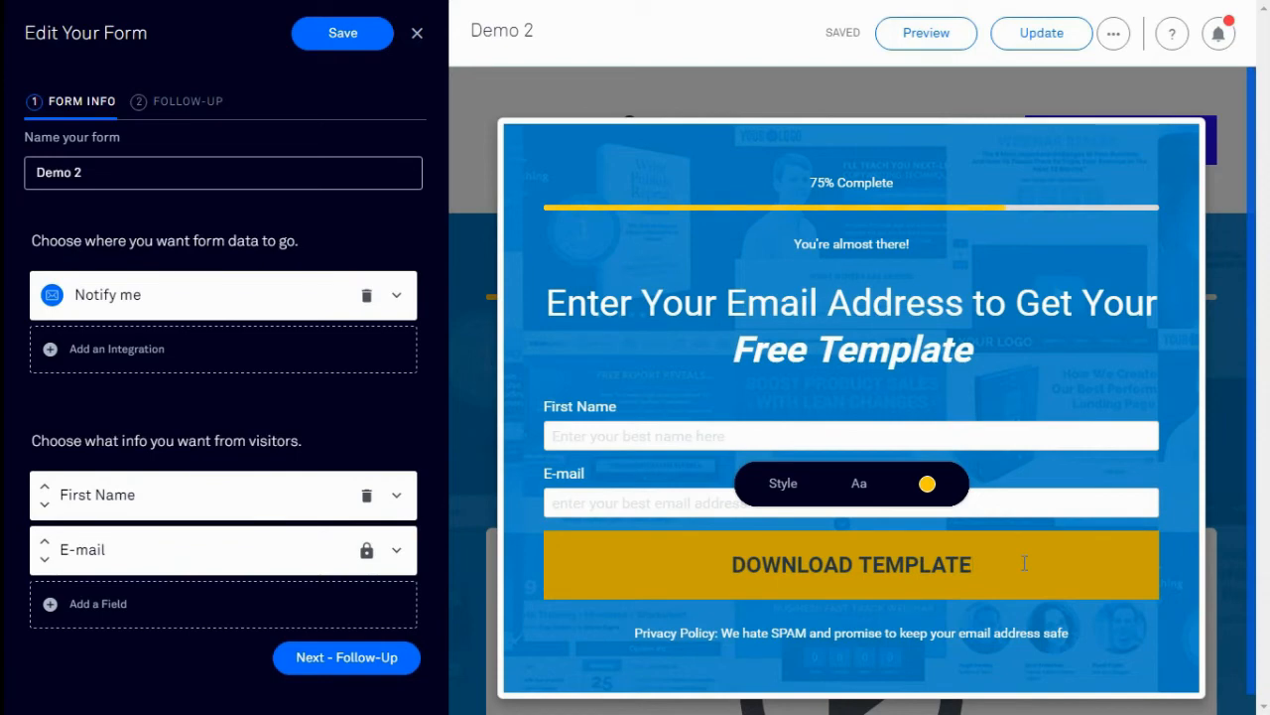
pyautogui.click(106, 359)
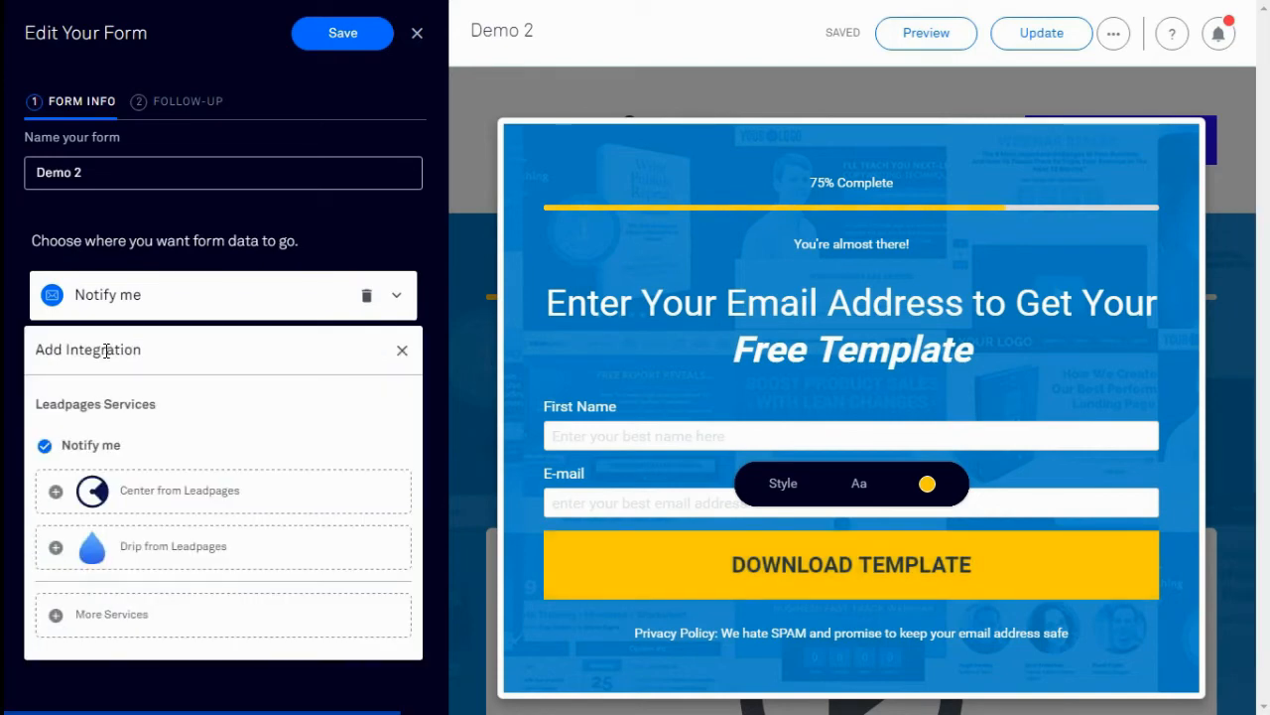
# Connect an AWeber account under More Services and allow Leadpages access
pyautogui.click(77, 613)
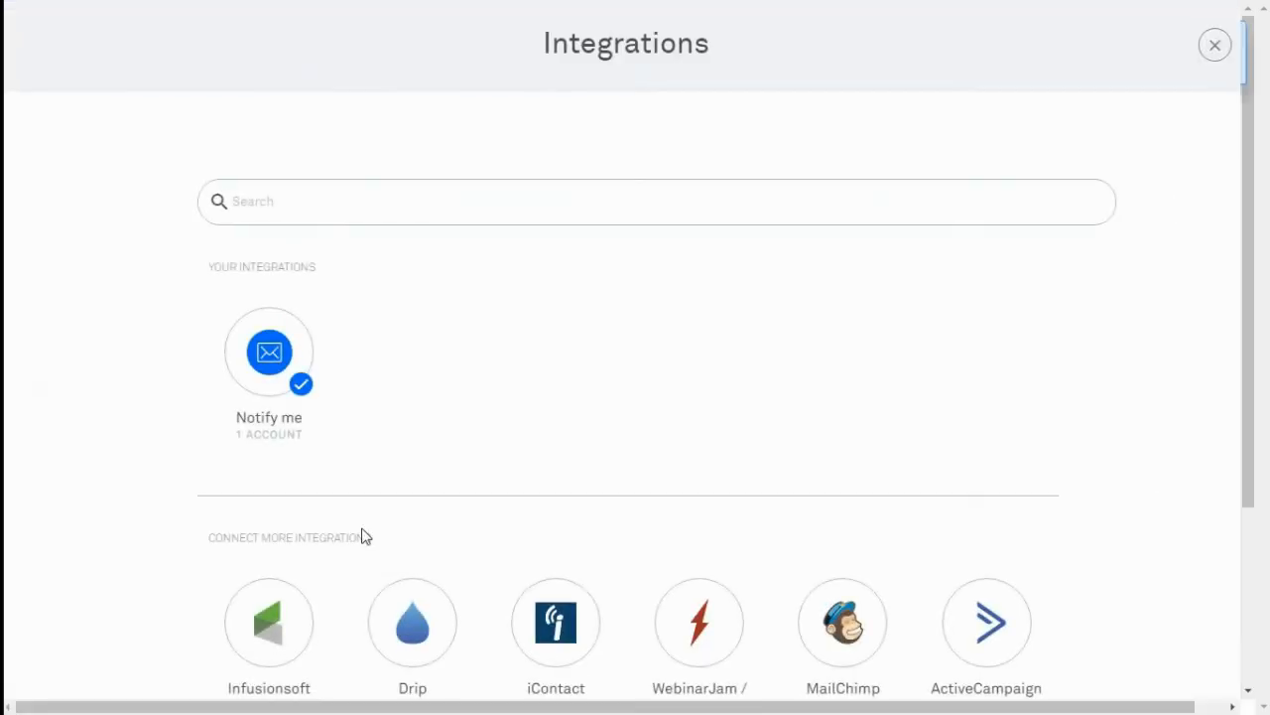
pyautogui.scroll(-3, 363, 533)
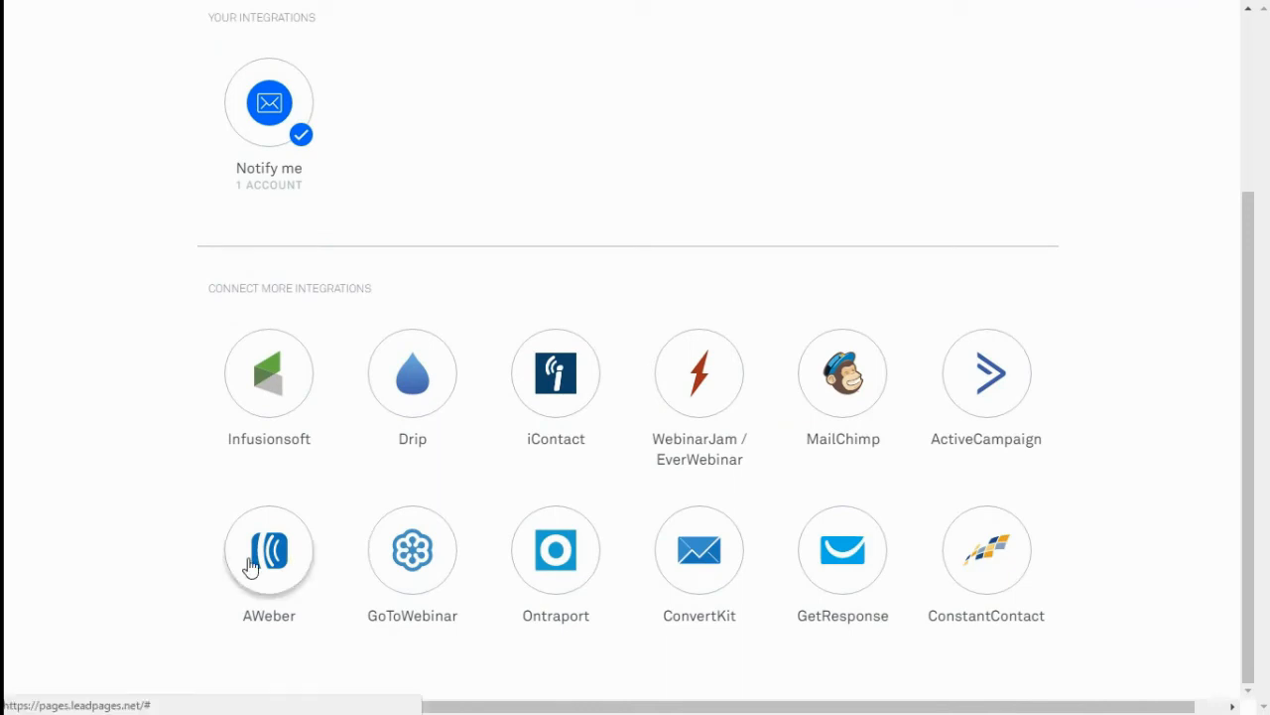
pyautogui.click(250, 563)
pyautogui.click(664, 291)
pyautogui.click(794, 382)
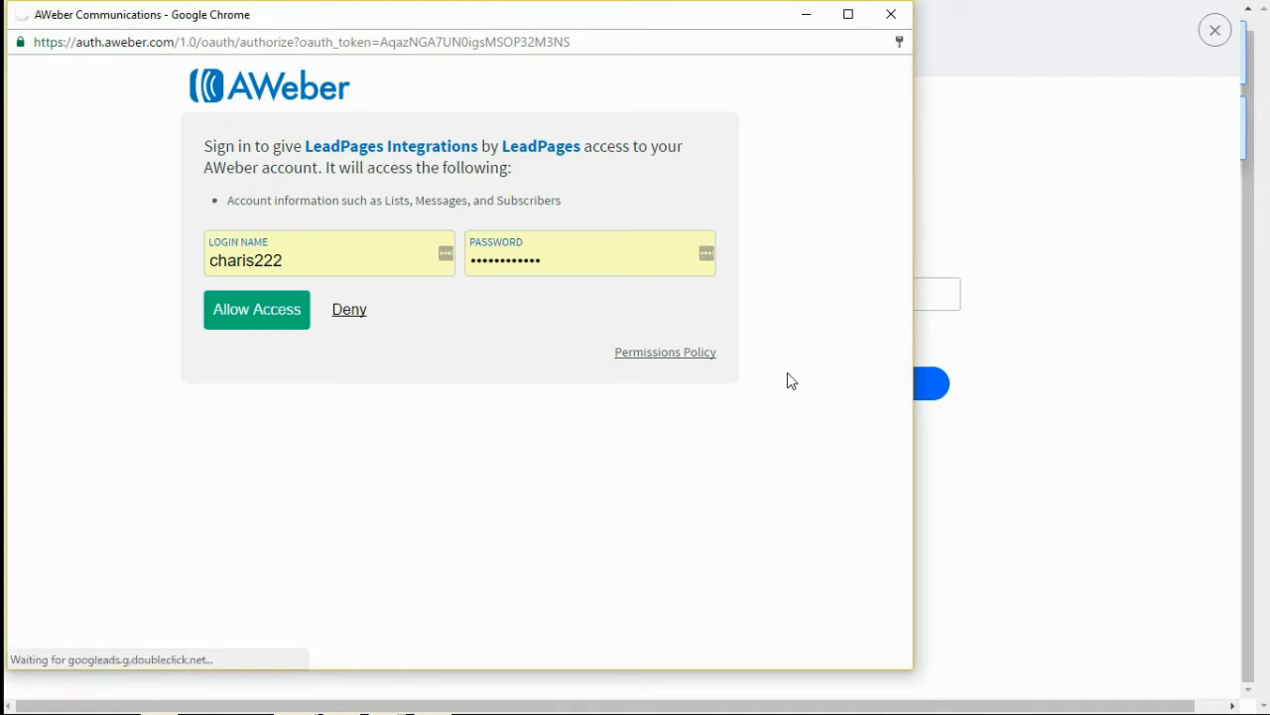
pyautogui.click(268, 320)
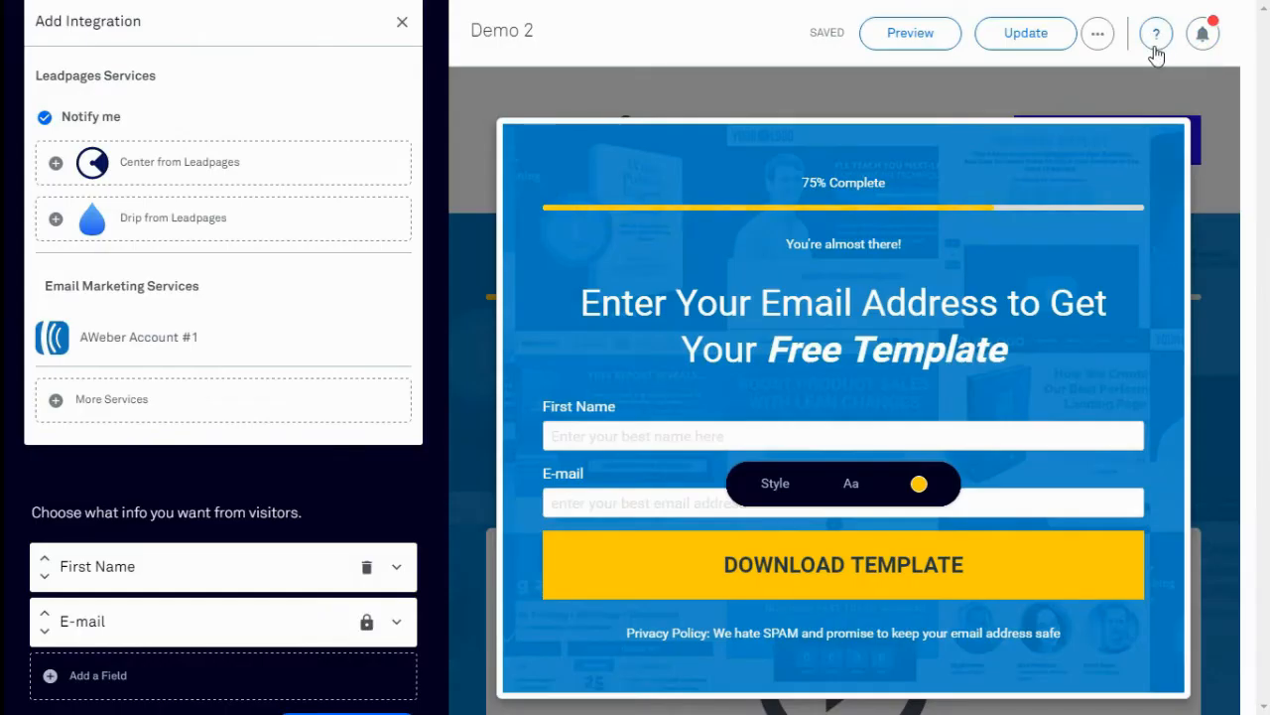
# Choose the Personal Development - Blog Subscribers list and save the form settings
pyautogui.click(112, 340)
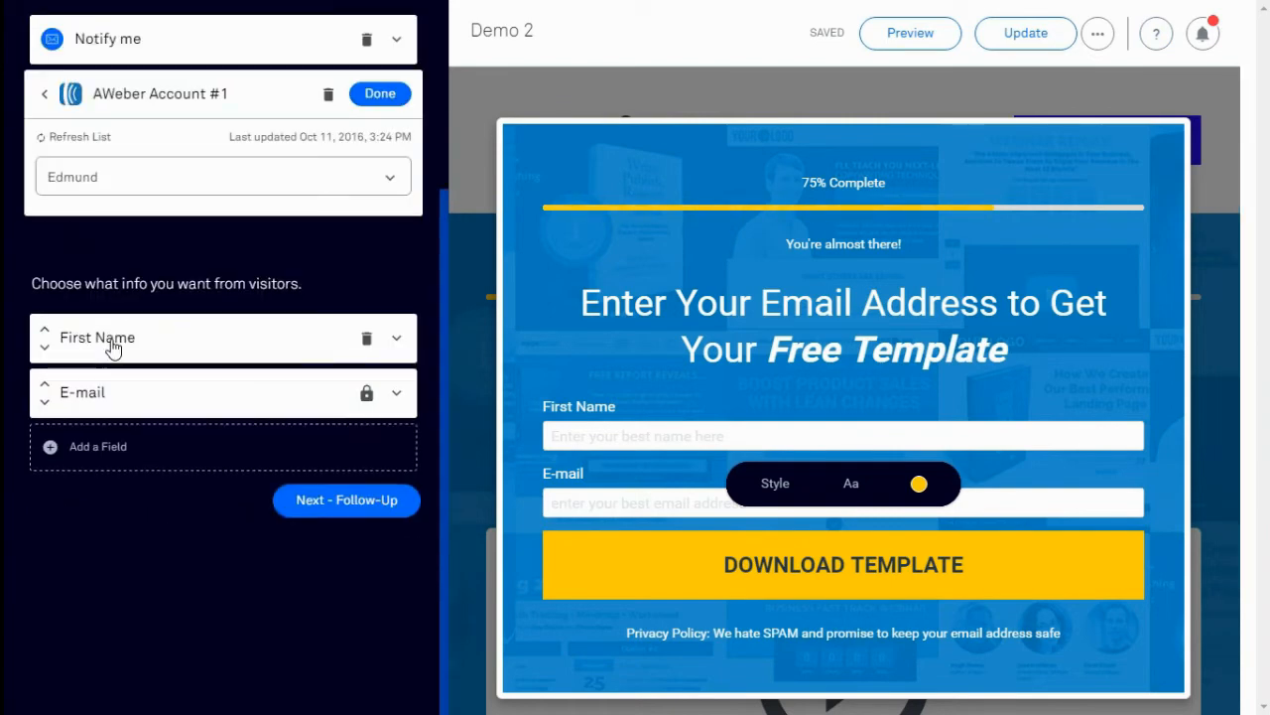
pyautogui.click(383, 182)
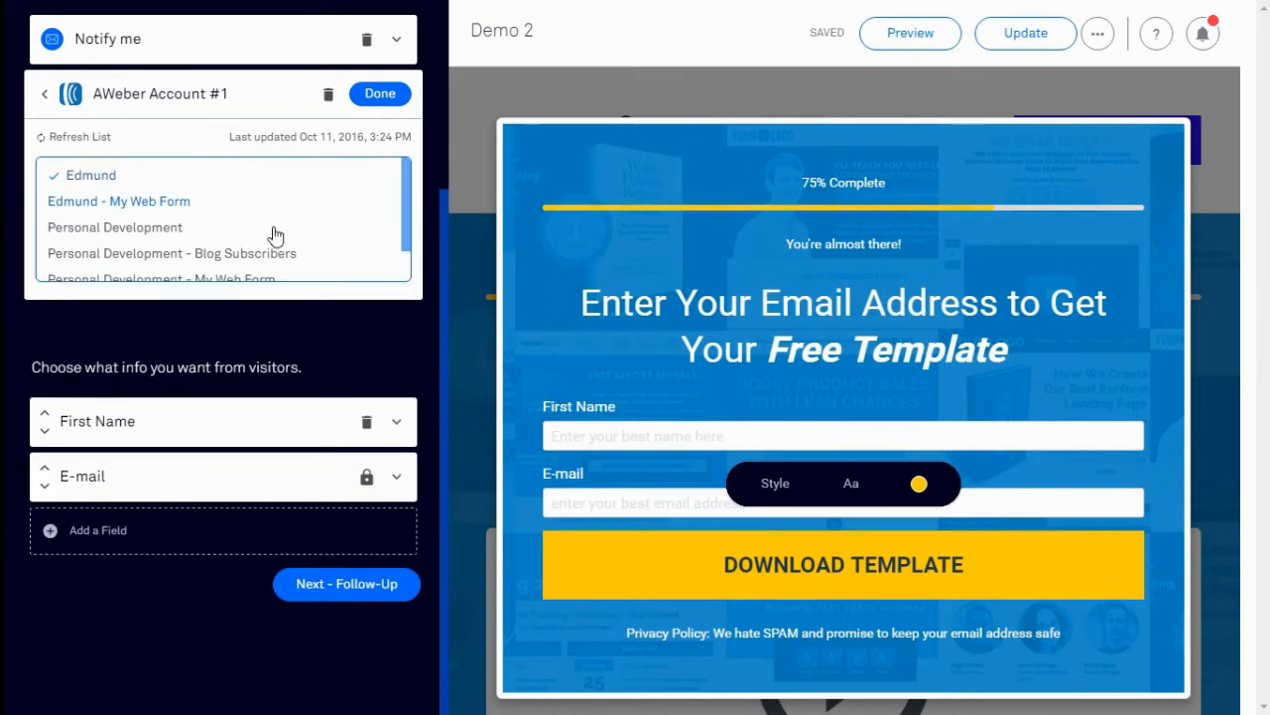
pyautogui.click(271, 256)
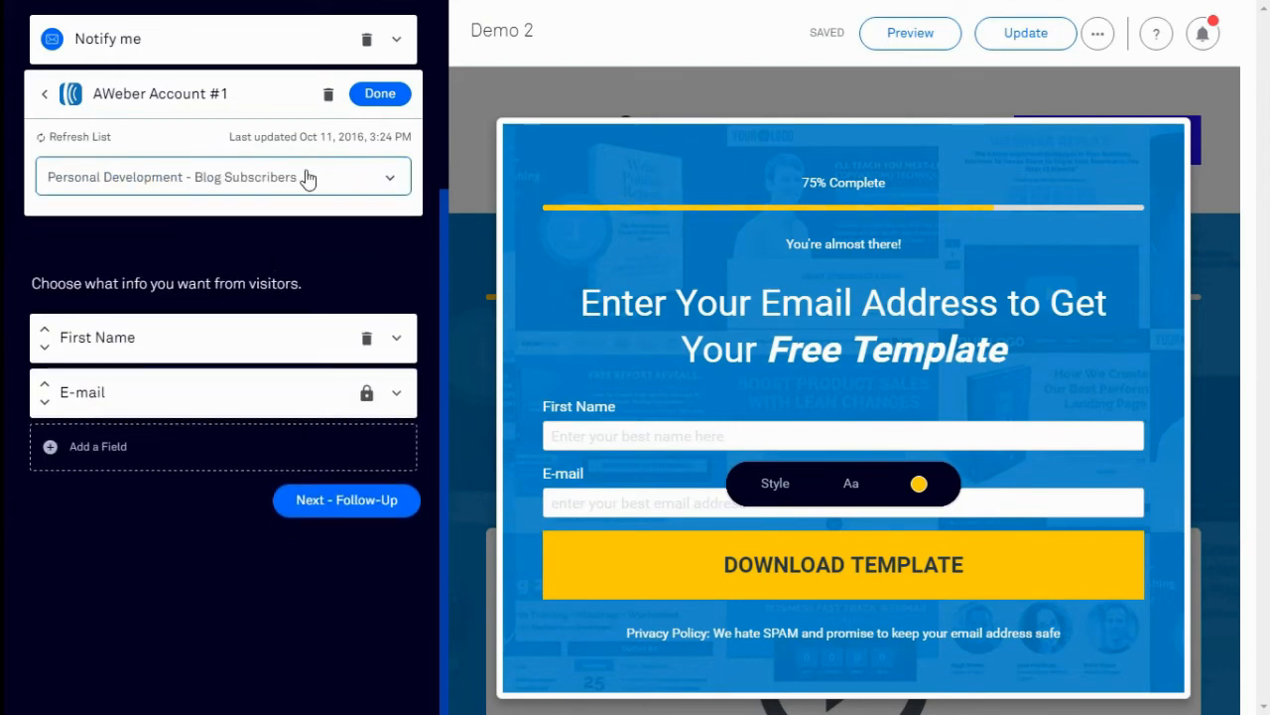
pyautogui.click(375, 101)
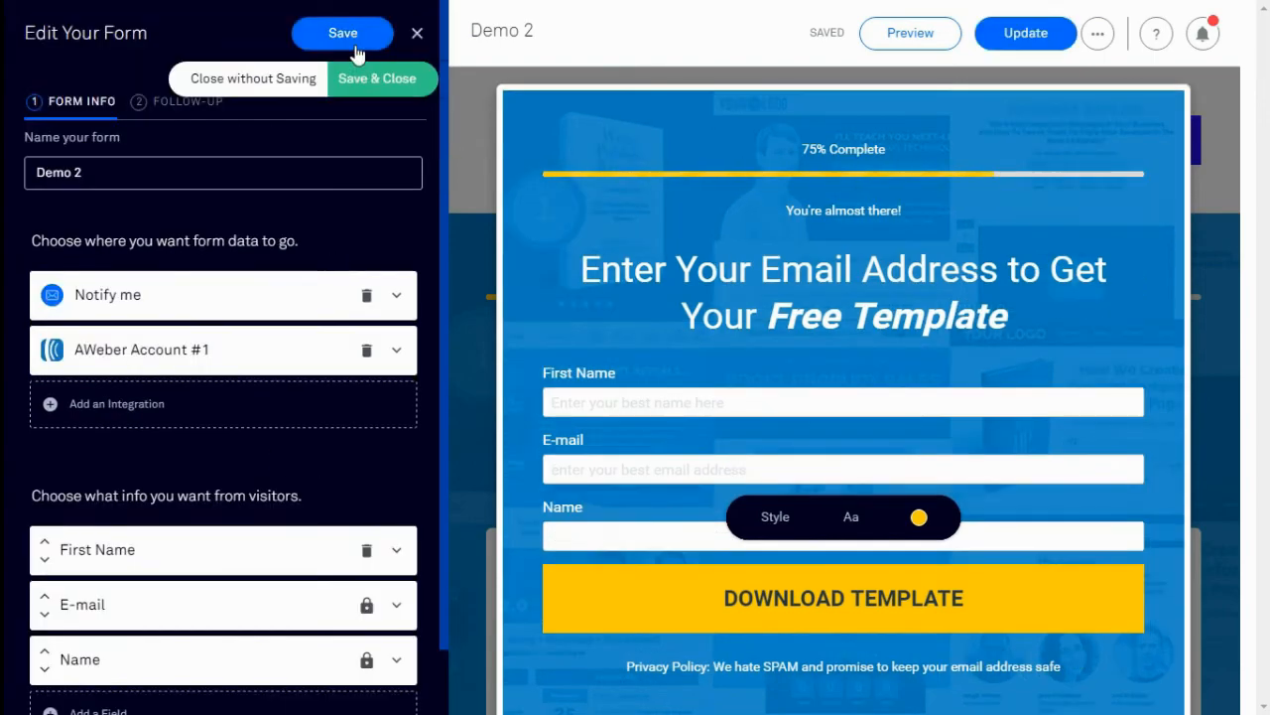
pyautogui.click(355, 35)
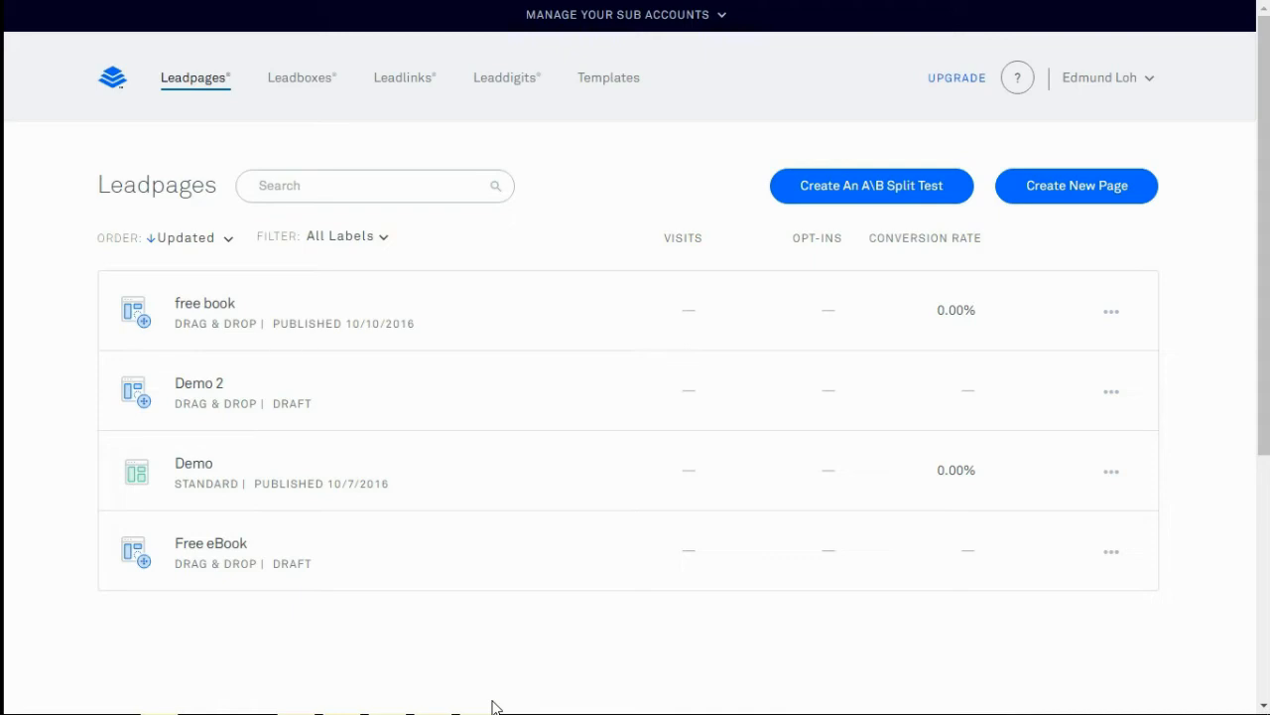
# Open Demo 2's Publish Options and go to Preview & Publish
pyautogui.click(1112, 397)
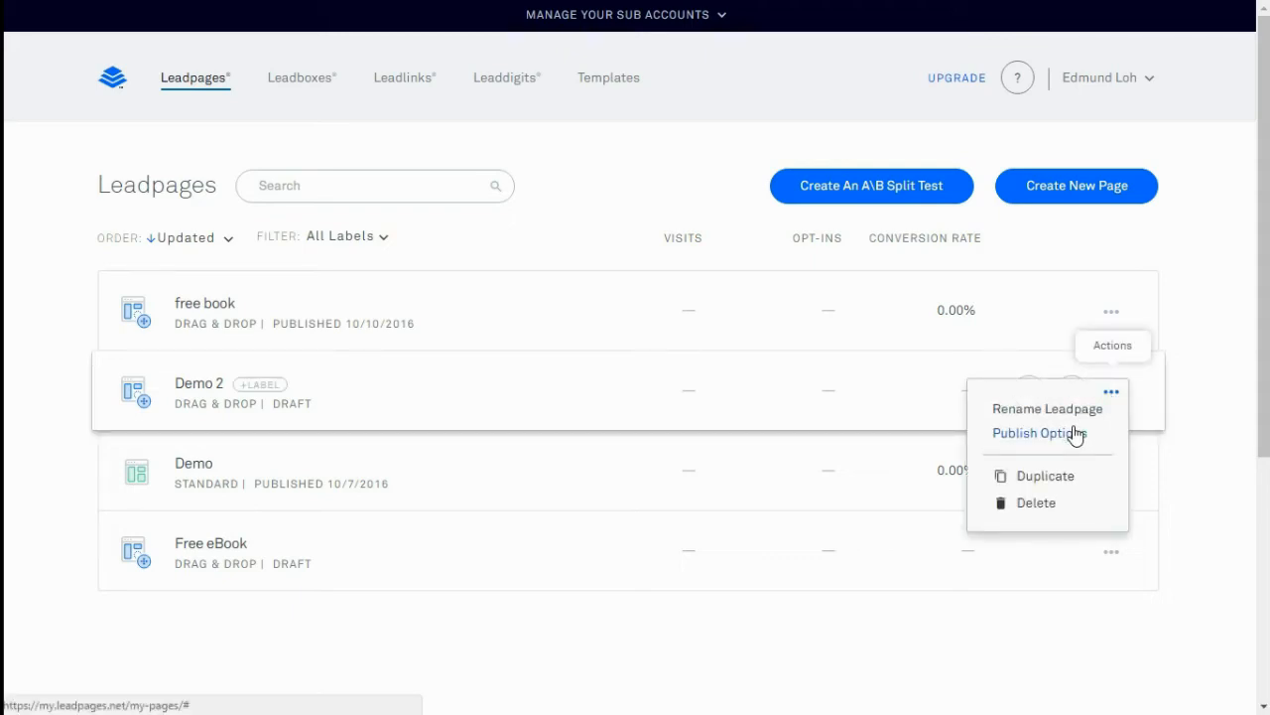
pyautogui.click(1075, 435)
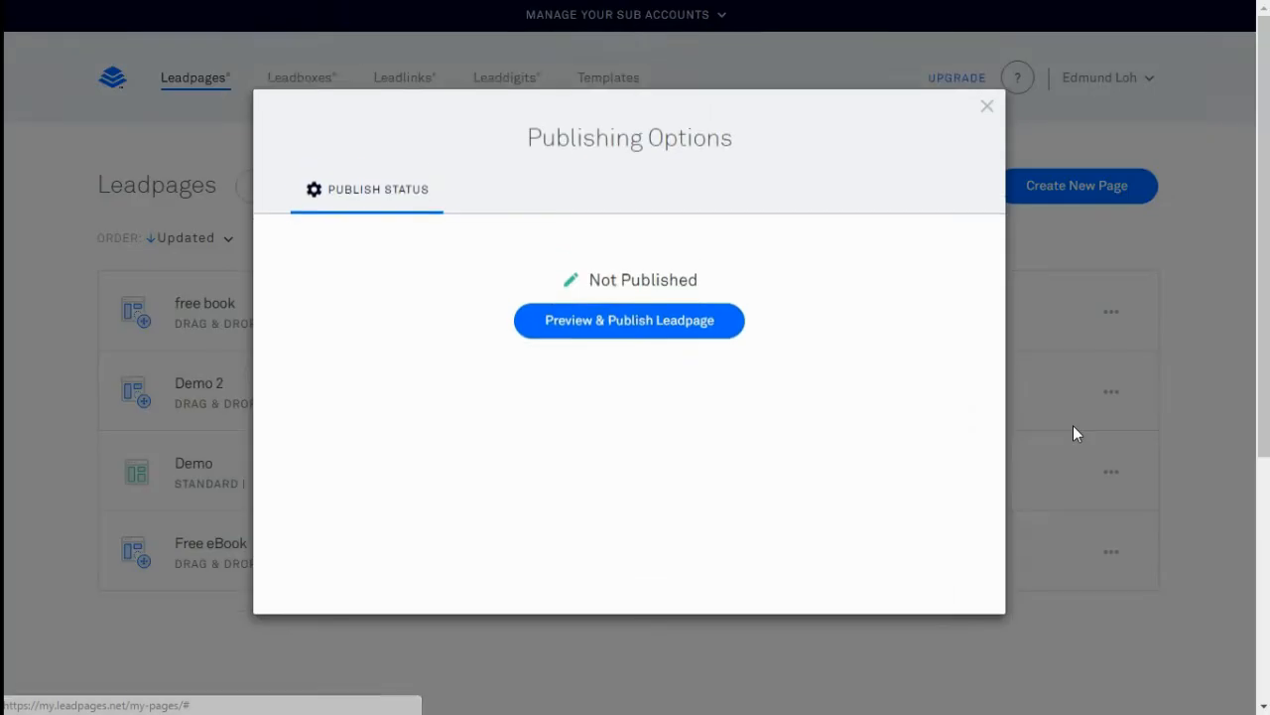
pyautogui.click(685, 342)
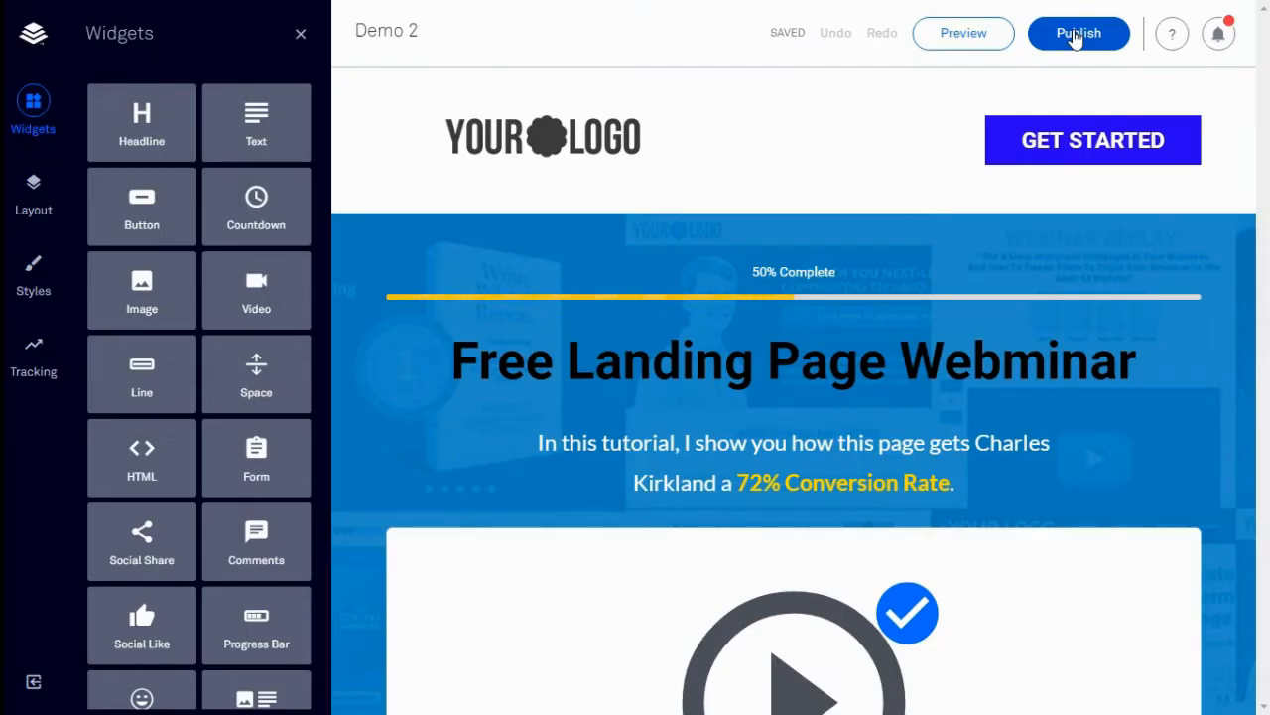
# Publish Demo 2 live and download the WordPress plugin from Other Publishing Options
pyautogui.click(1075, 35)
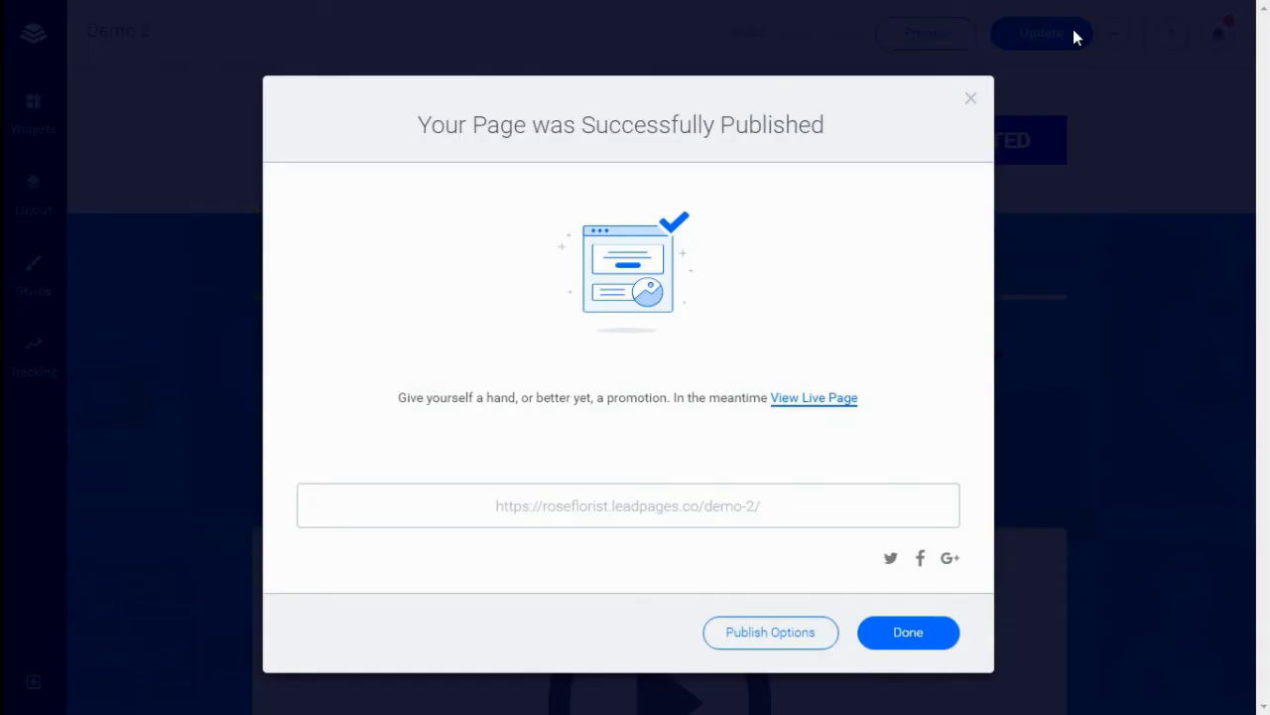
pyautogui.click(755, 640)
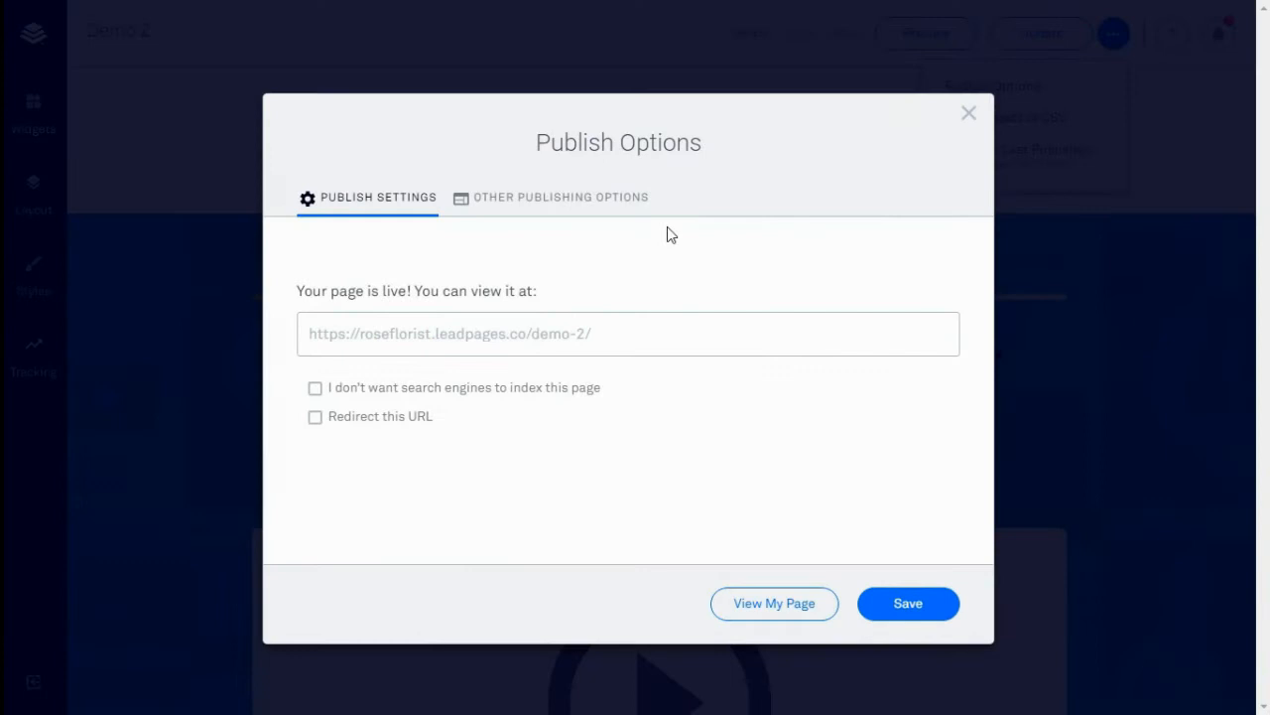
pyautogui.click(608, 203)
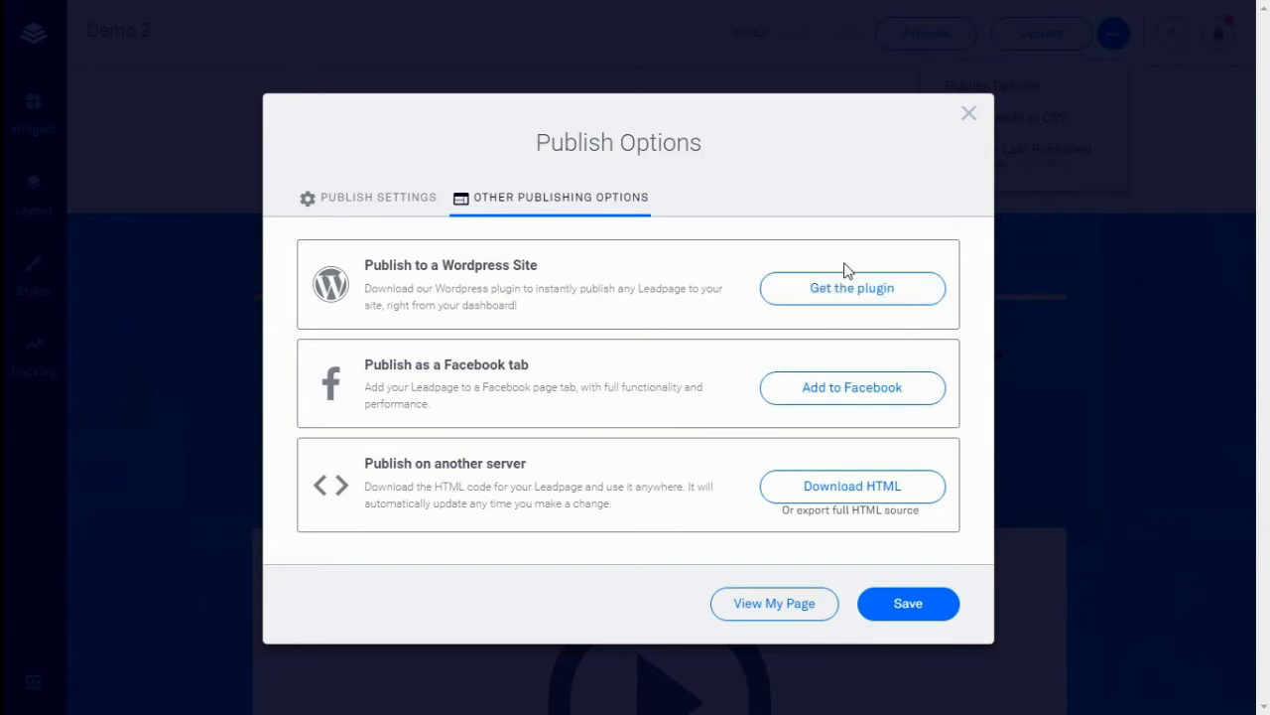
pyautogui.click(853, 293)
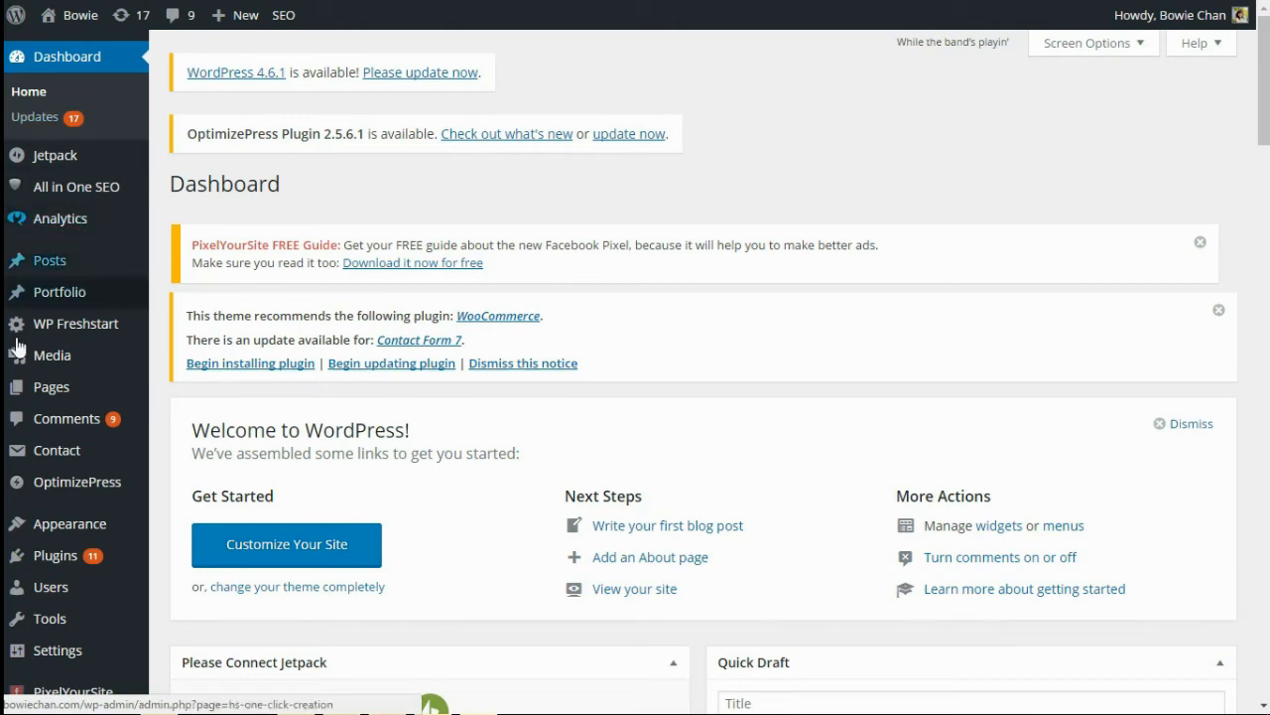
# Upload, install and activate the leadpages-preconfigured-roseflorist.zip plugin in WordPress
pyautogui.moveTo(85, 555)
pyautogui.click(194, 587)
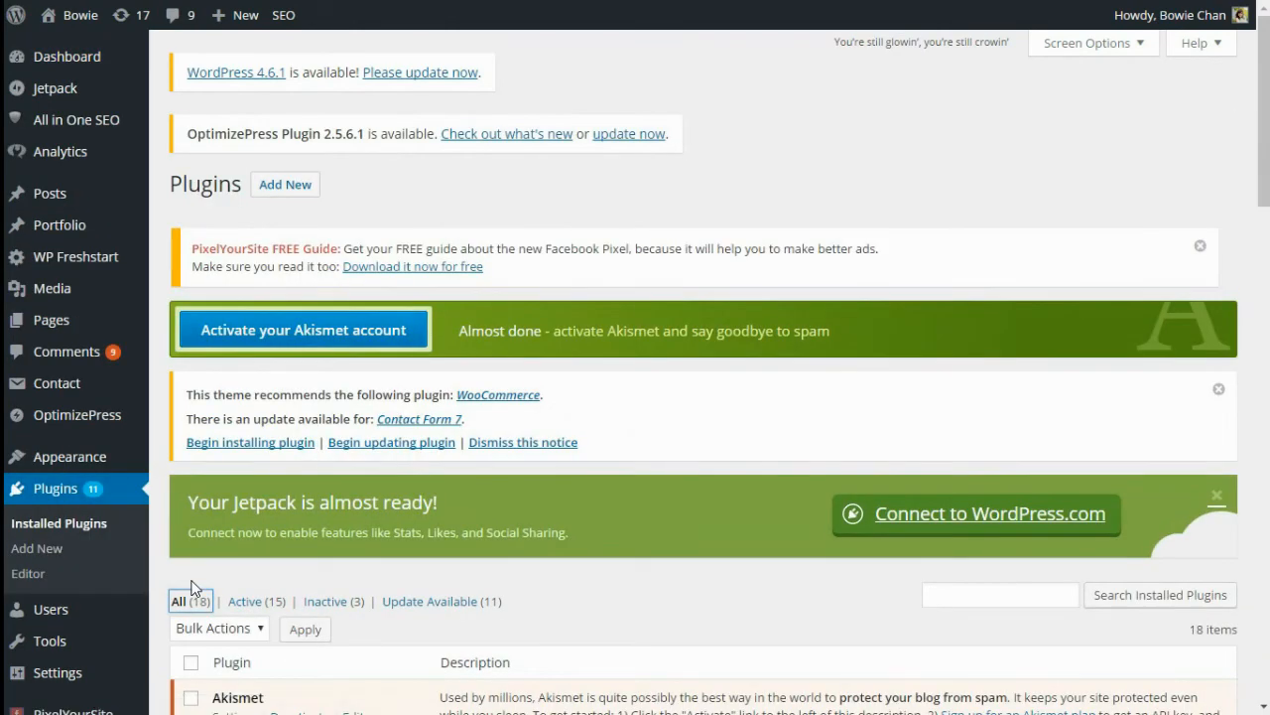
pyautogui.click(285, 183)
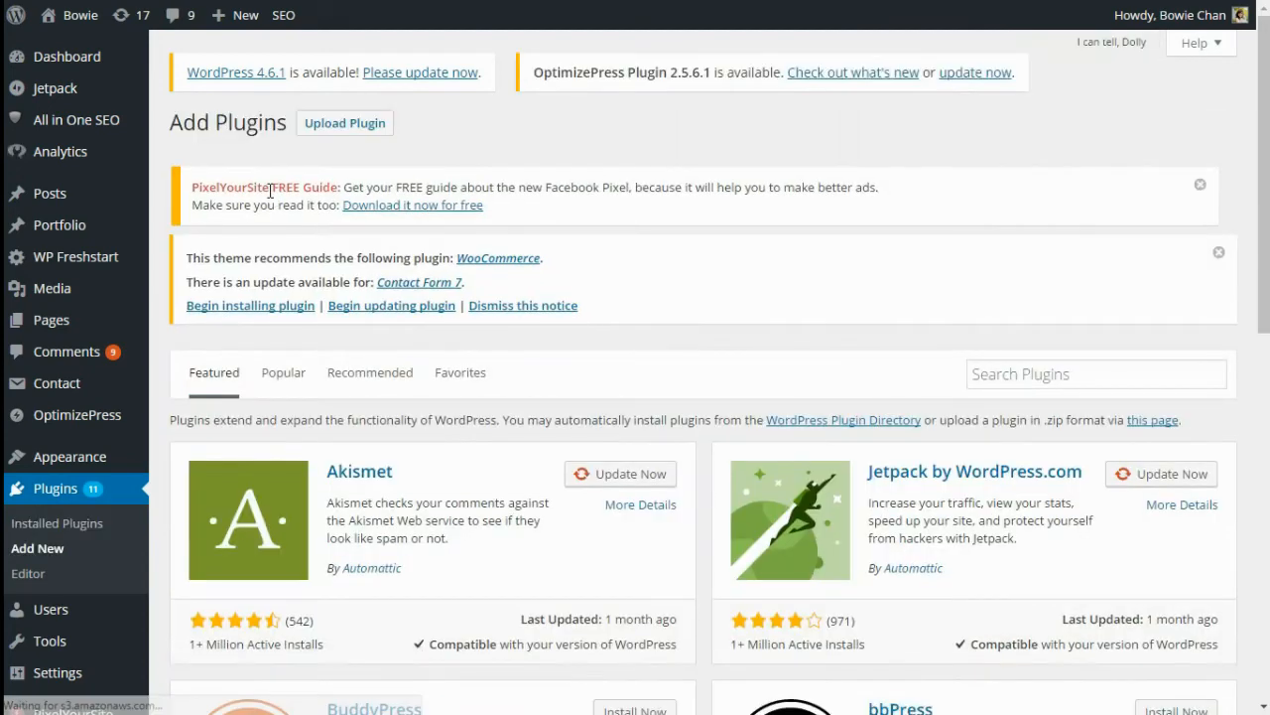
pyautogui.click(362, 128)
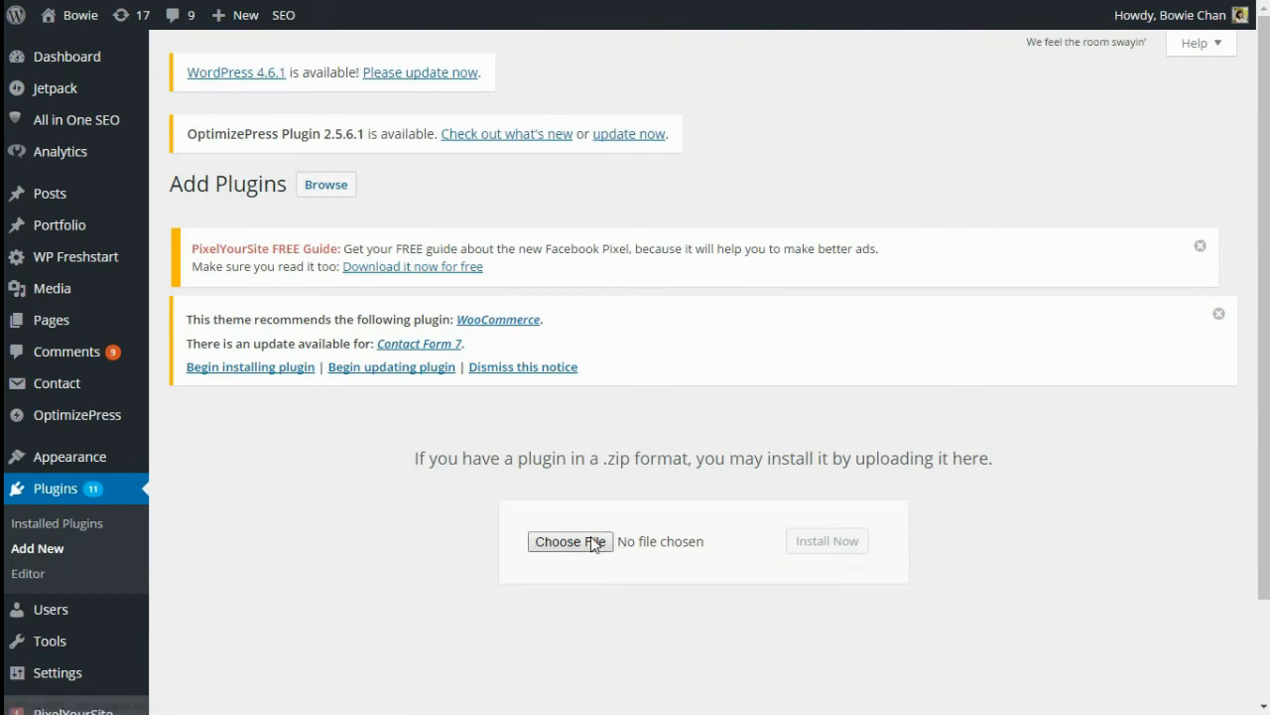
pyautogui.click(593, 540)
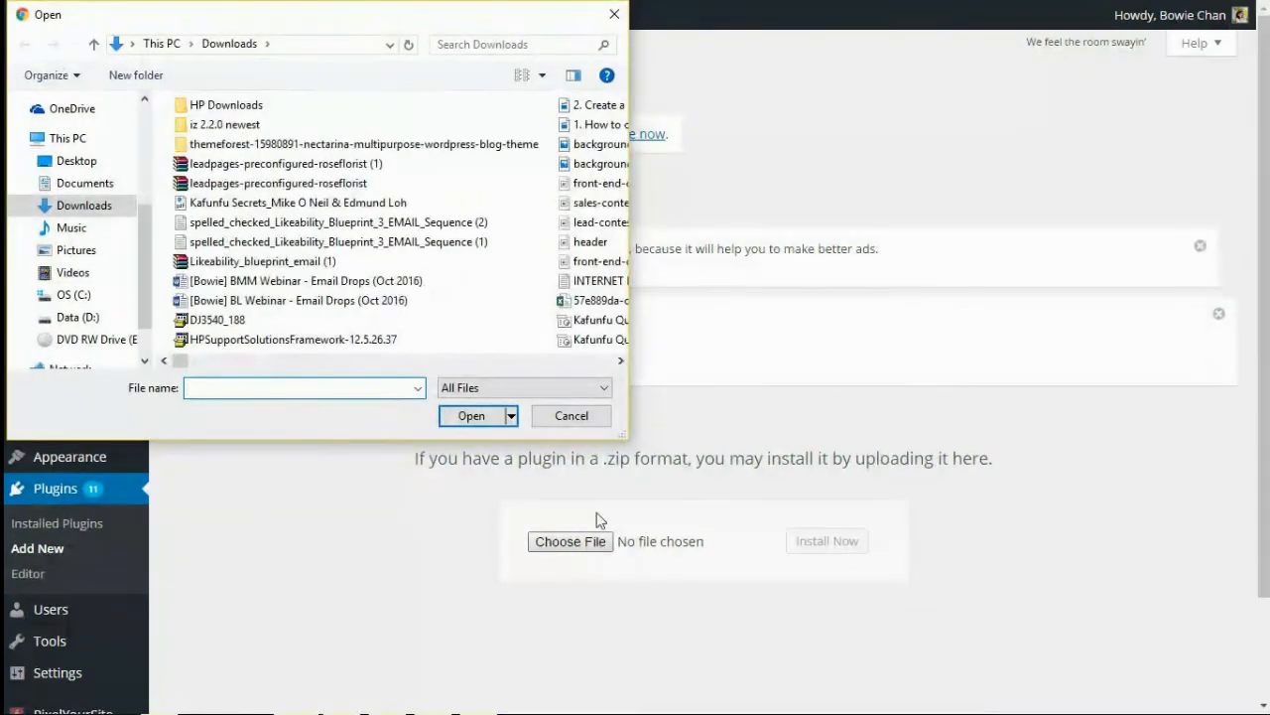
pyautogui.doubleClick(314, 189)
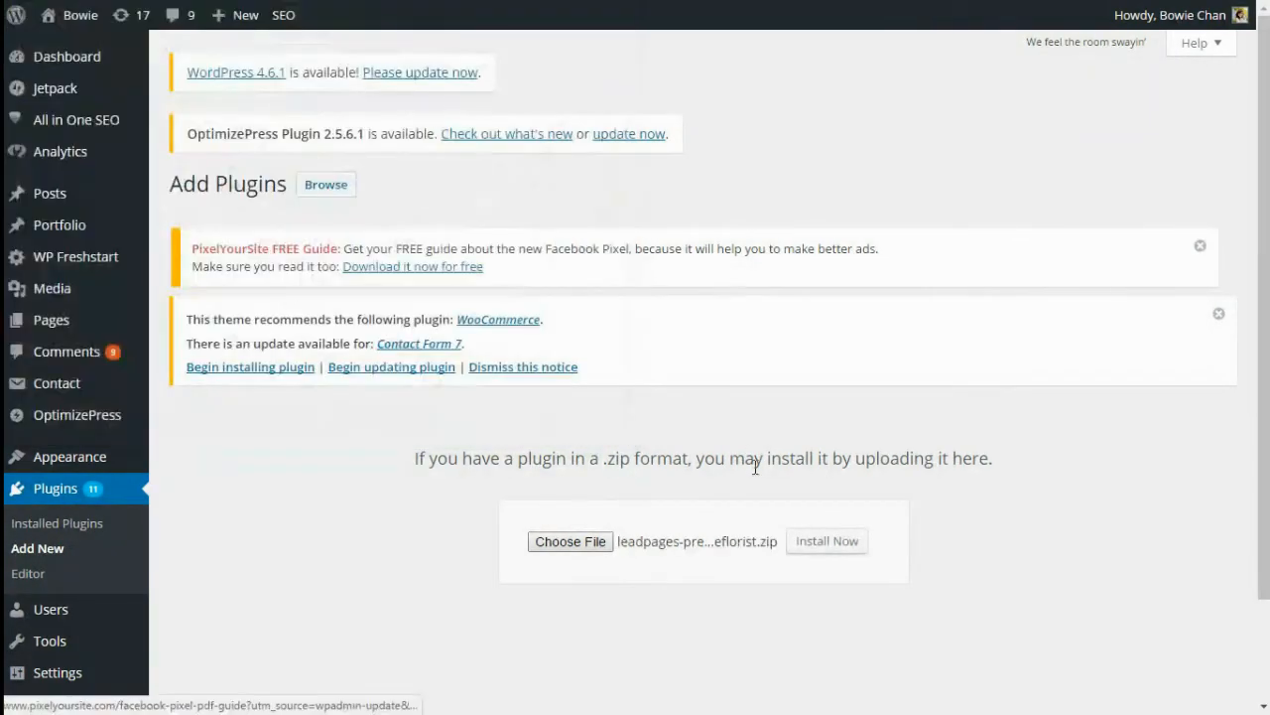
pyautogui.click(819, 554)
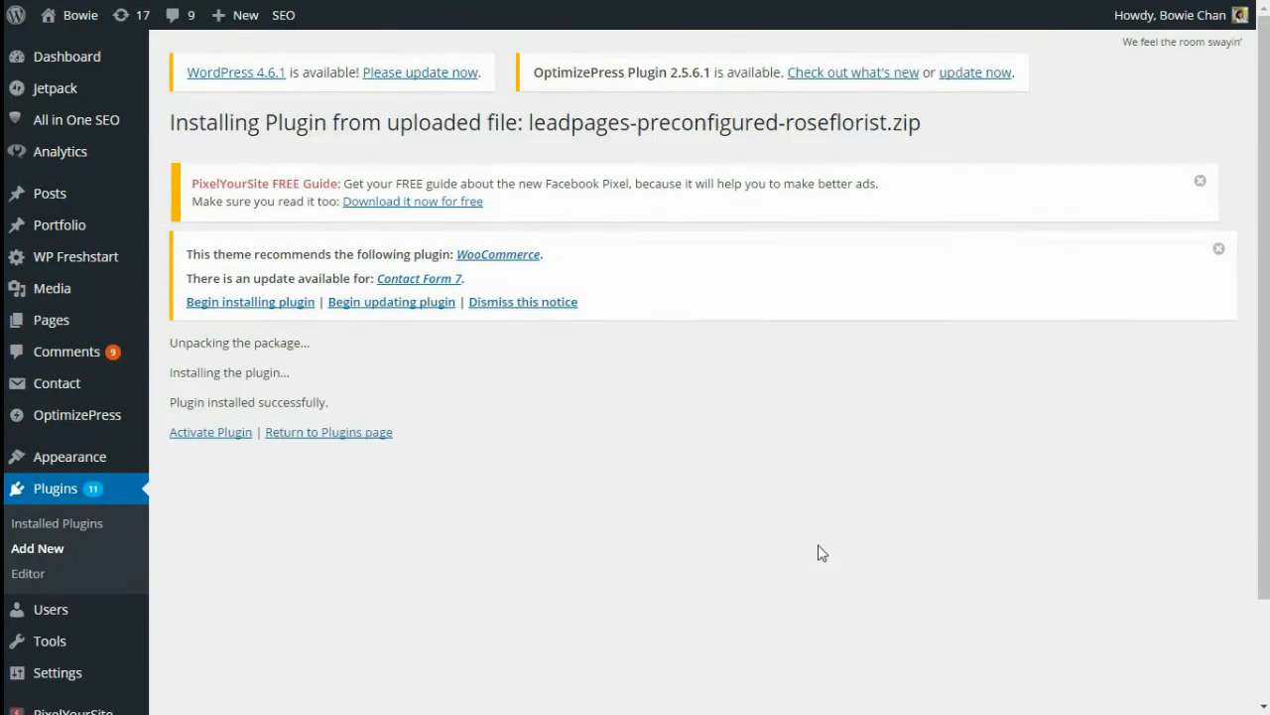
pyautogui.moveTo(171, 402); pyautogui.dragTo(343, 401)
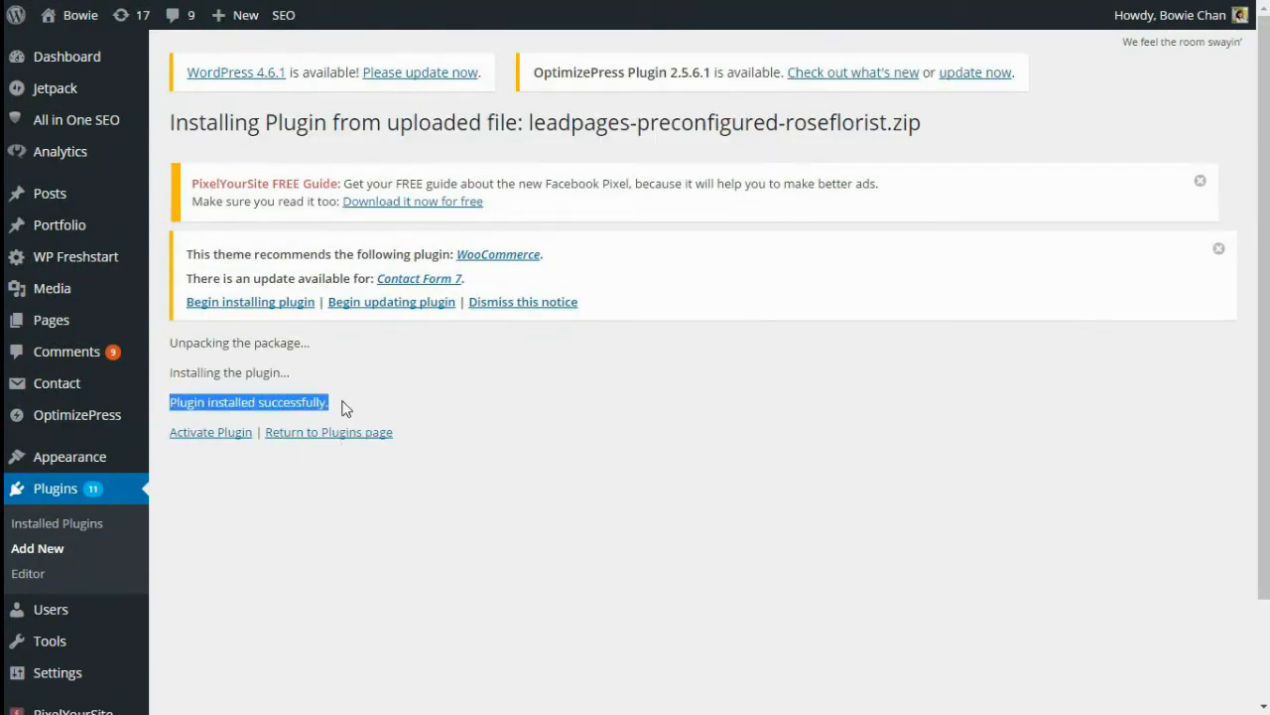
pyautogui.click(223, 433)
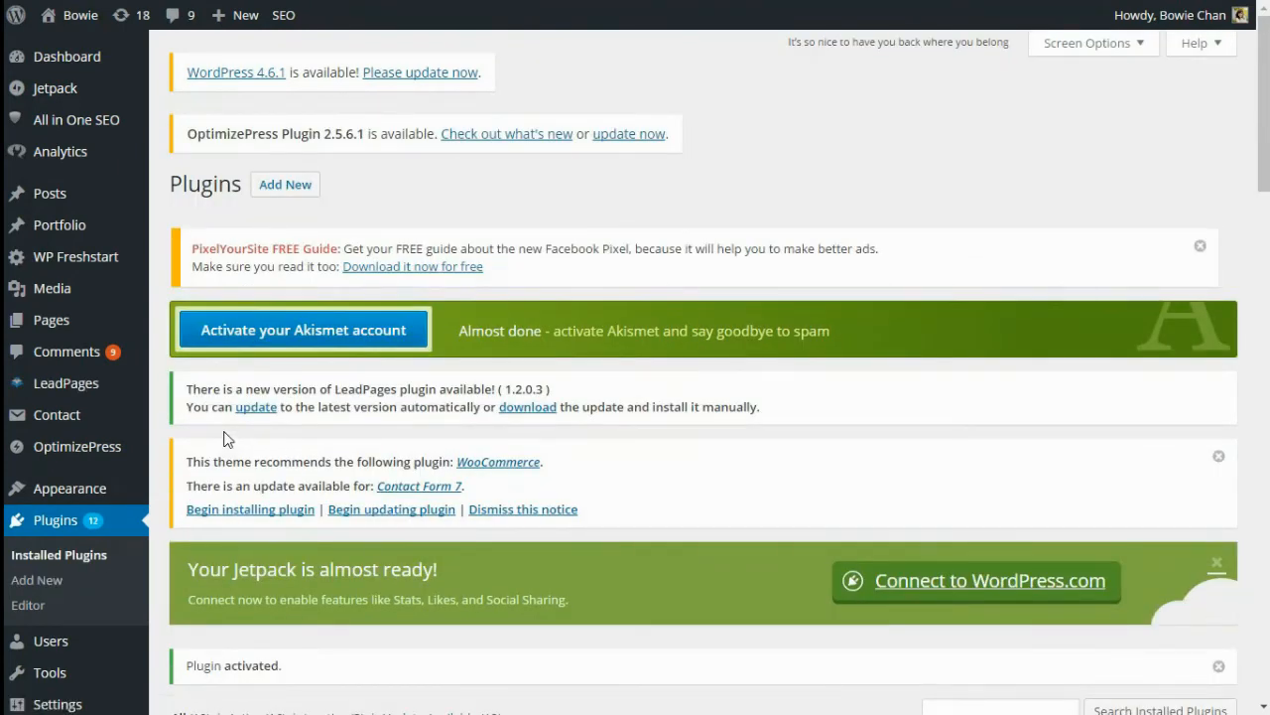
# Add a new LeadPage displaying Demo 2 at custom URL demo2, publish it, and view it
pyautogui.moveTo(92, 397)
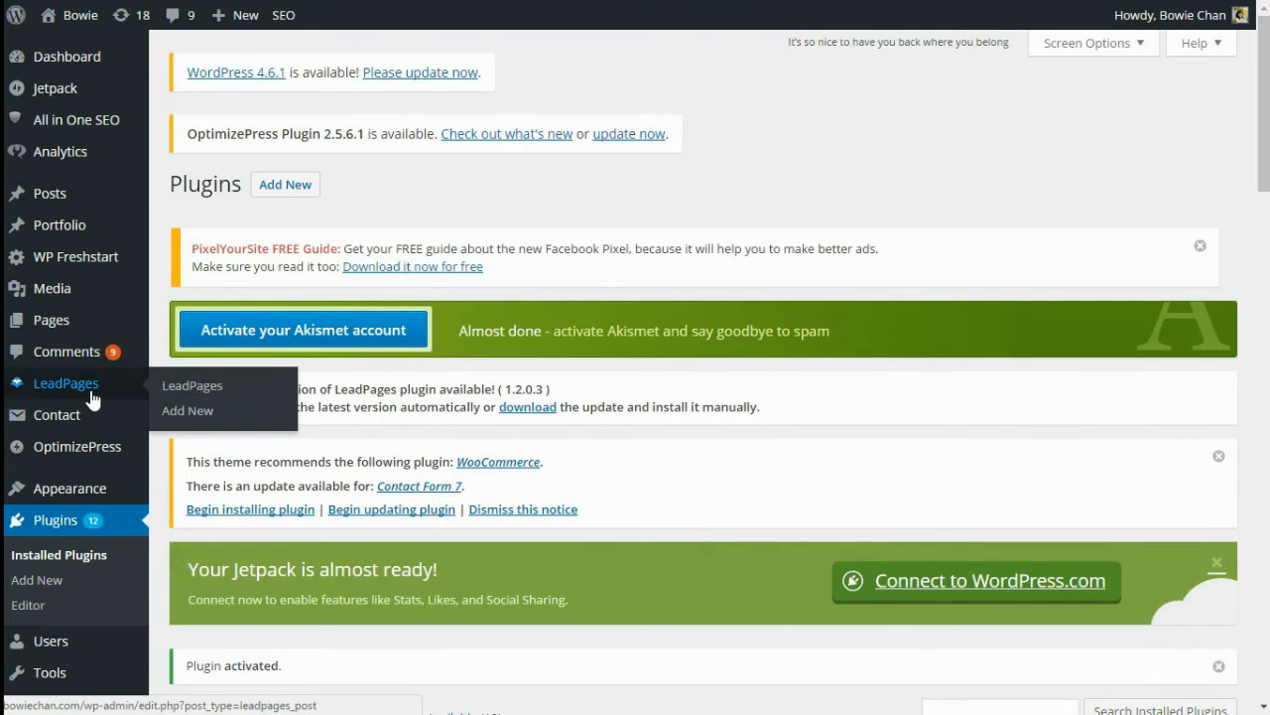
pyautogui.click(170, 408)
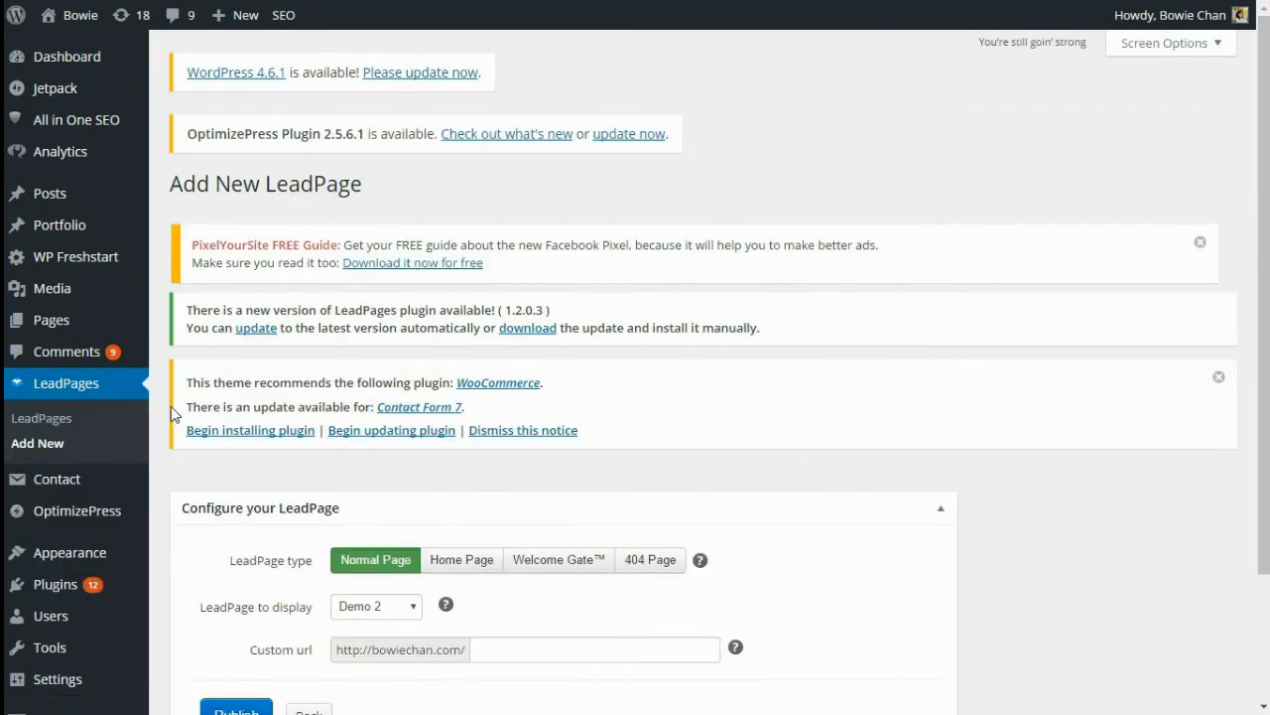
pyautogui.scroll(-3, 436, 480)
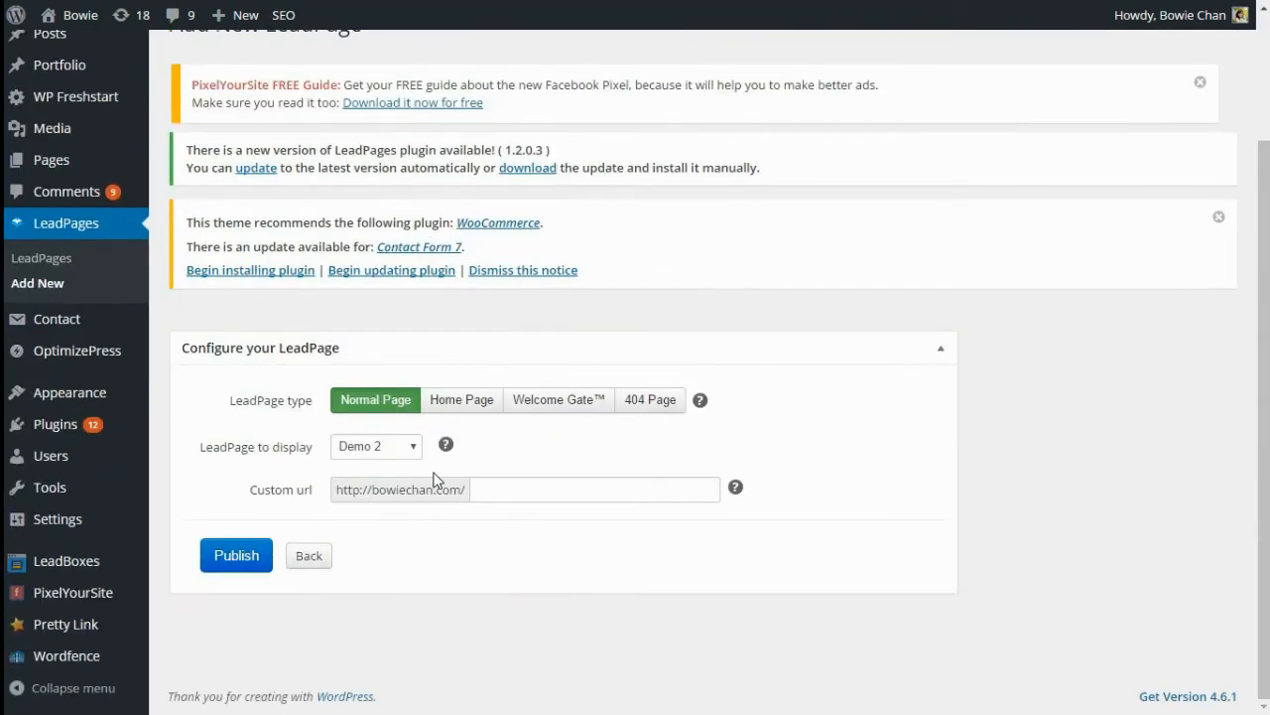
pyautogui.click(414, 452)
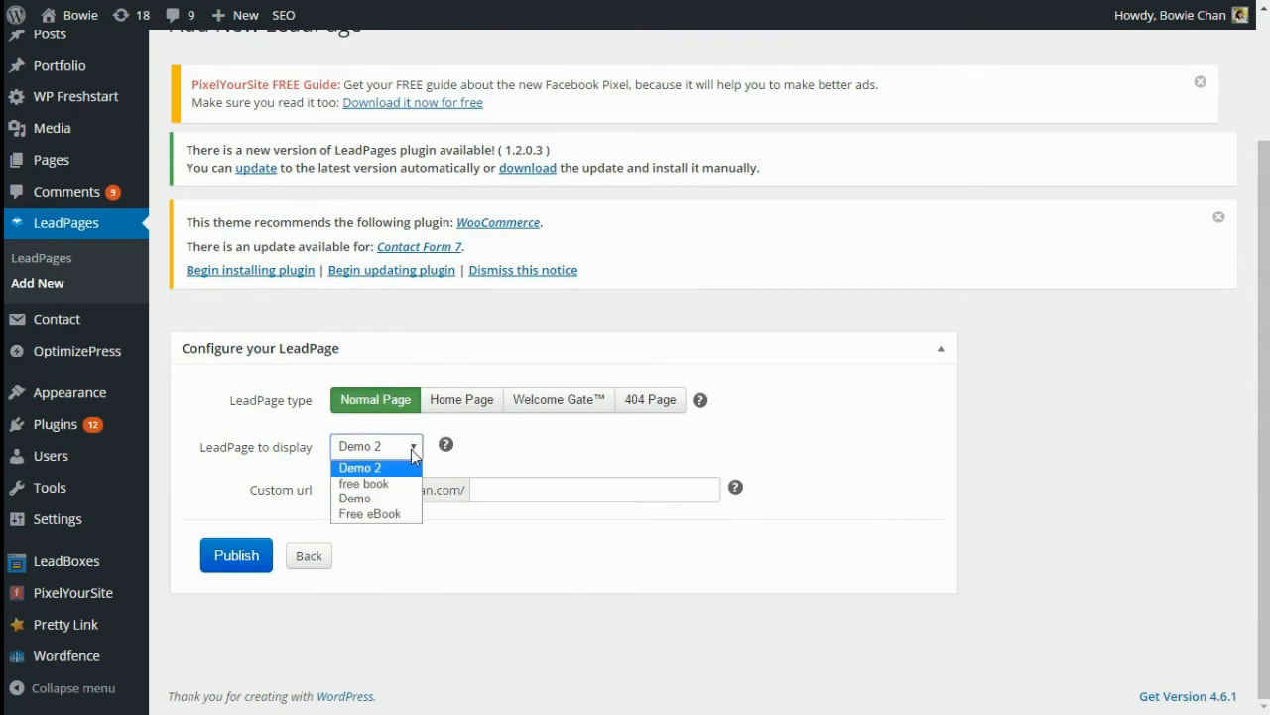
pyautogui.click(397, 468)
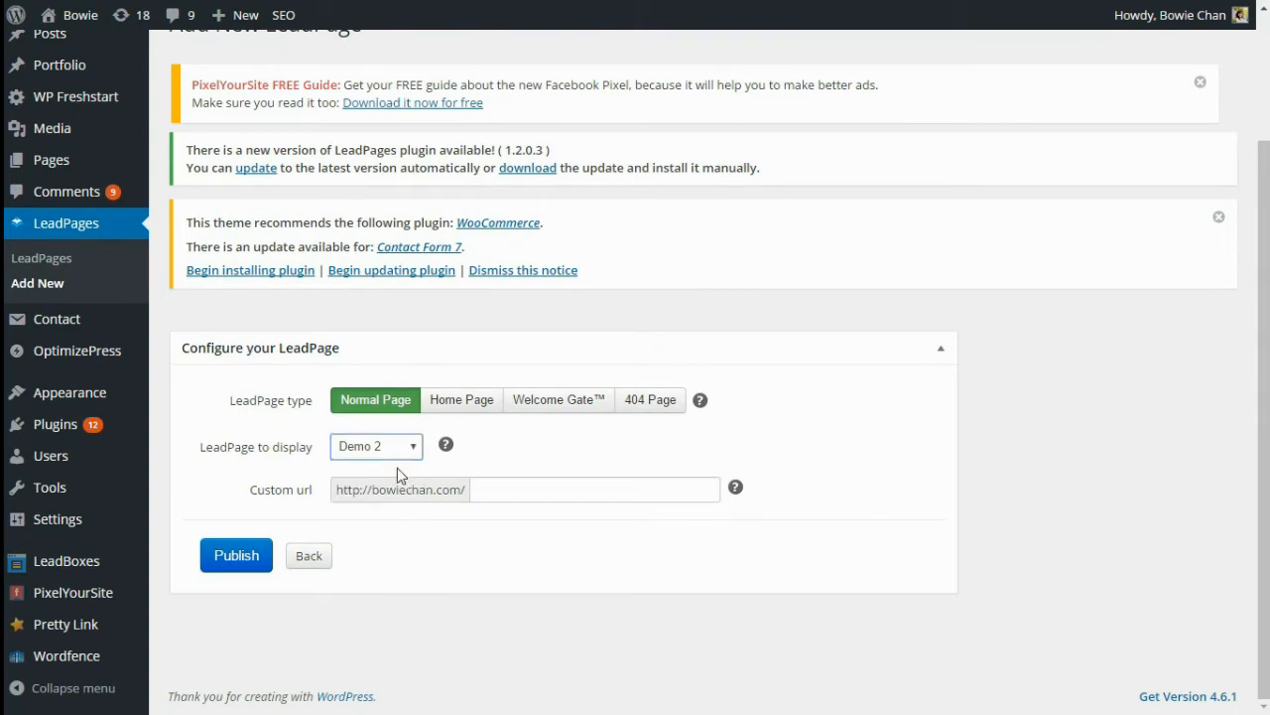
pyautogui.click(485, 486)
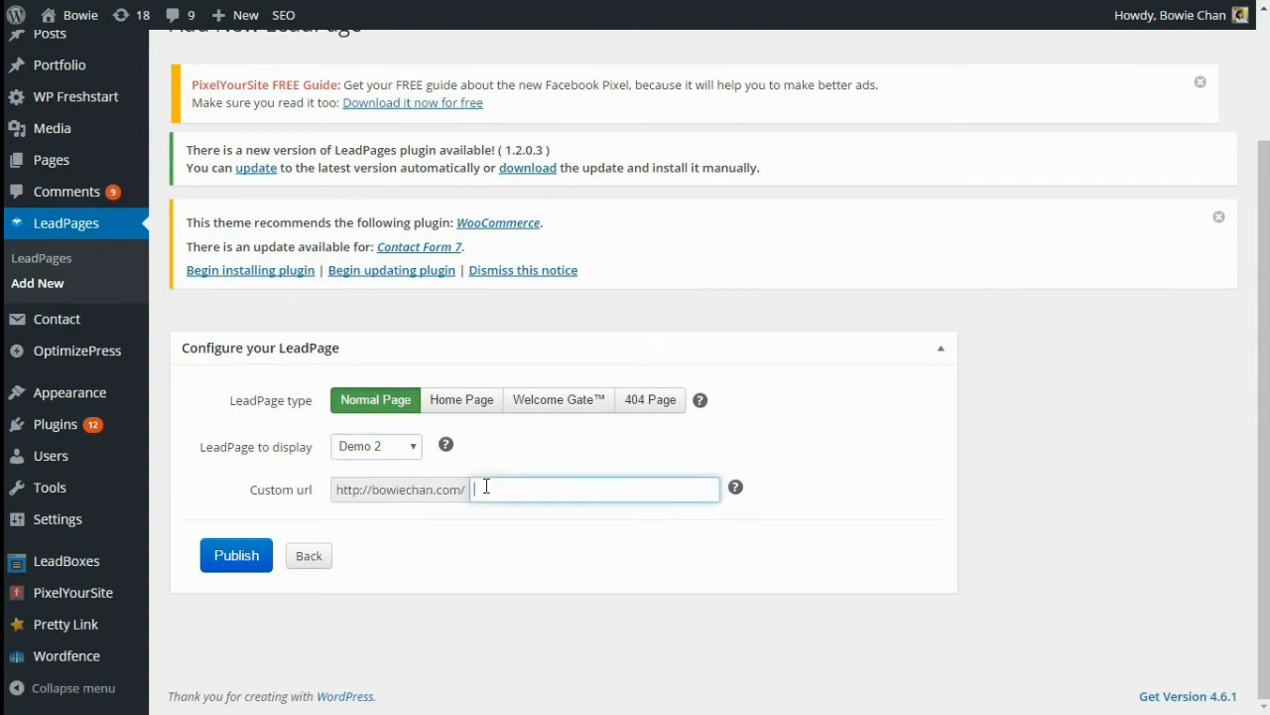
pyautogui.write('demo2')
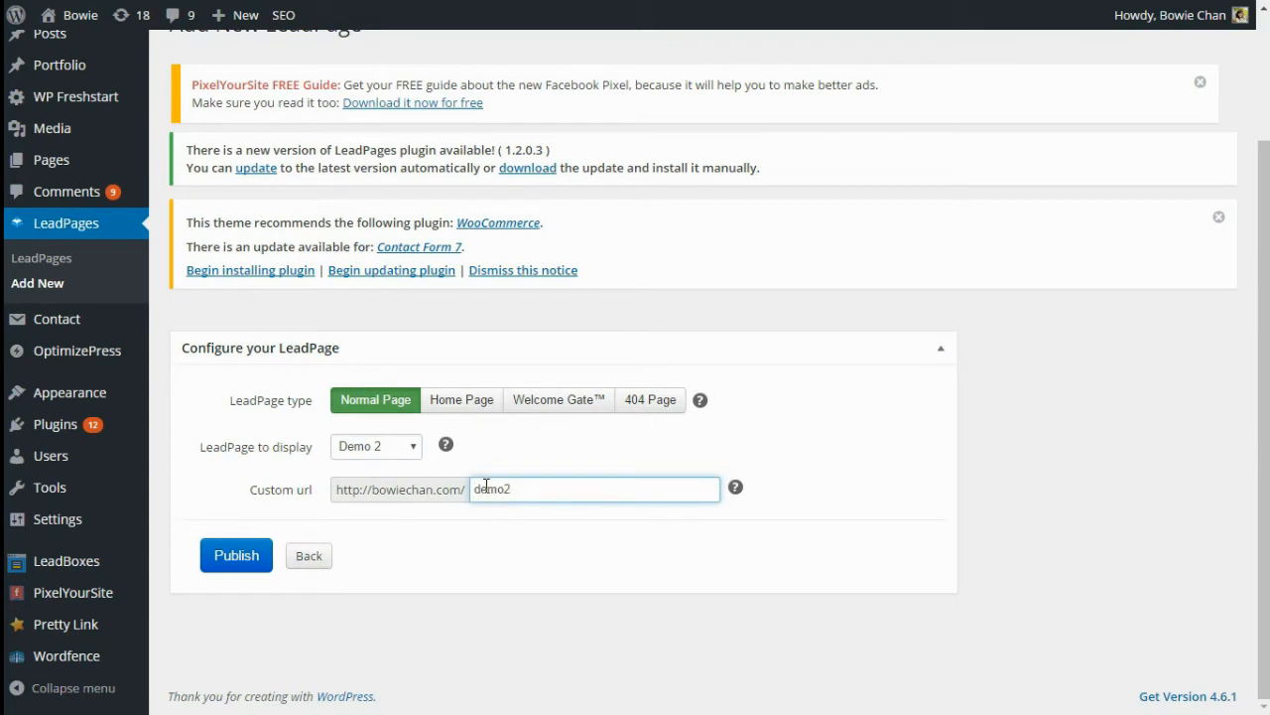
pyautogui.click(229, 556)
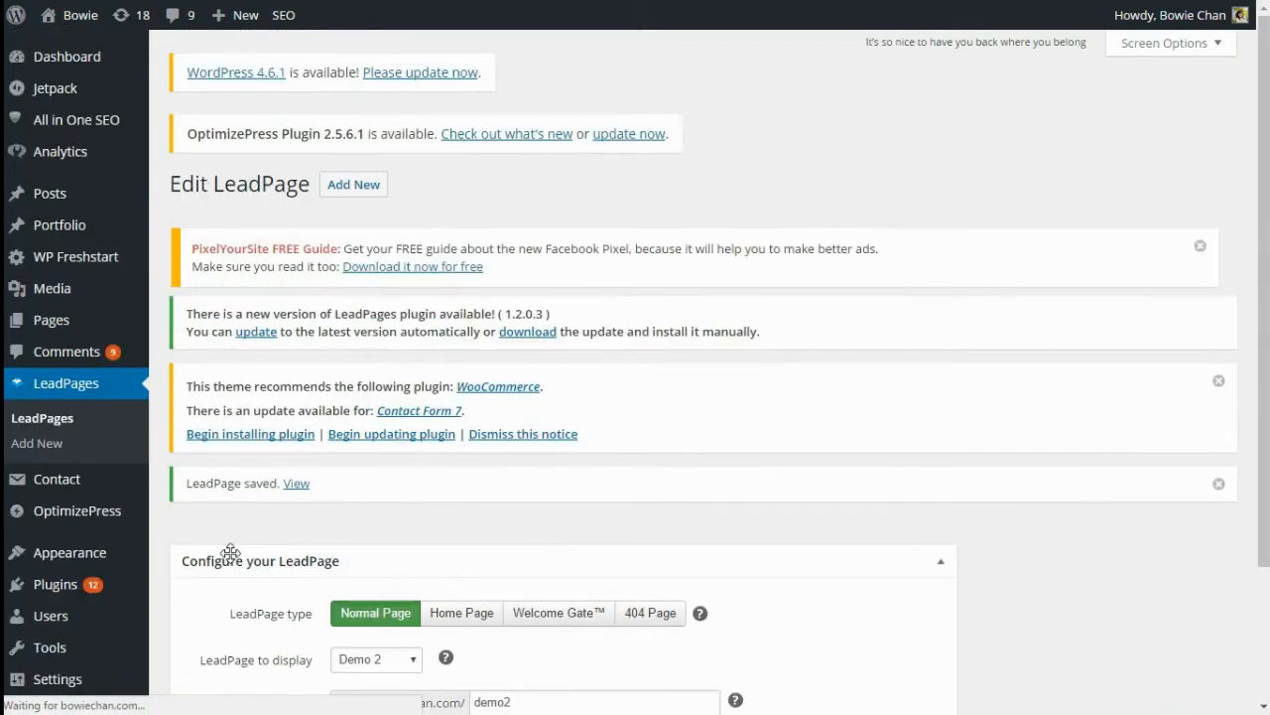
pyautogui.click(296, 483)
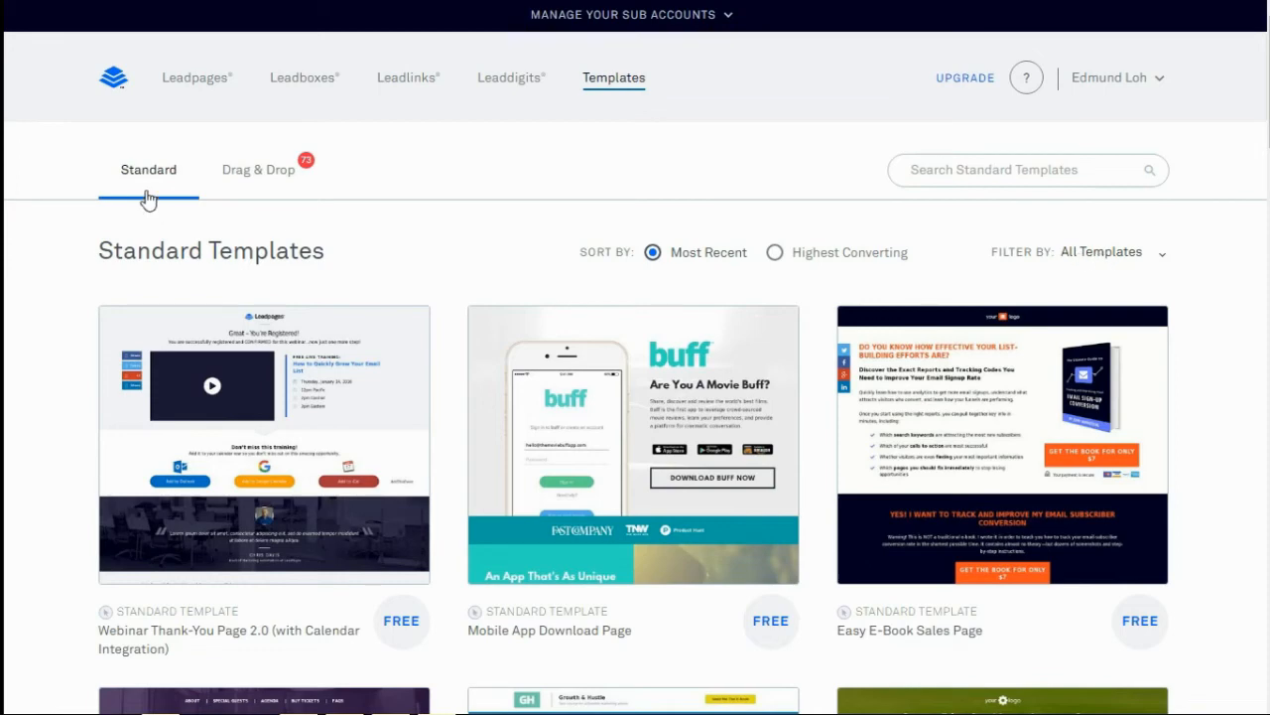
# Create a page named Demo 2 from the highest-converting Opt-In Video Lesson Page template
pyautogui.click(250, 173)
pyautogui.click(1153, 264)
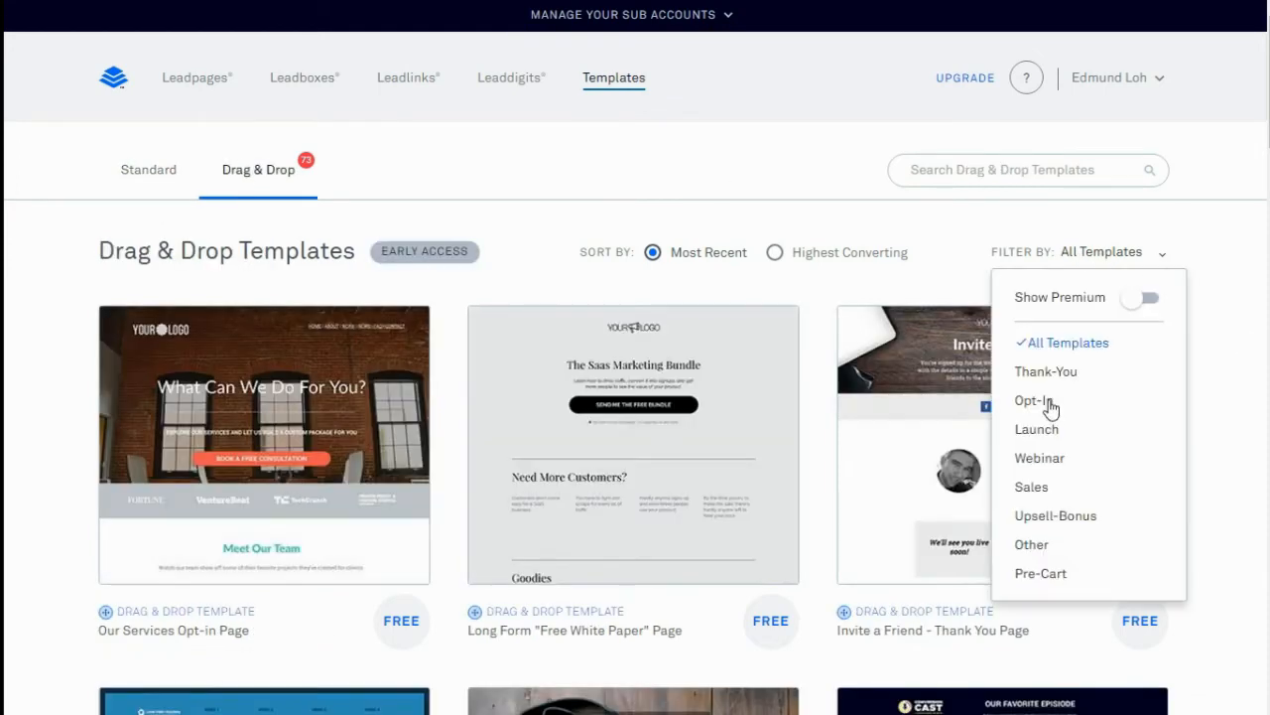
pyautogui.click(1049, 402)
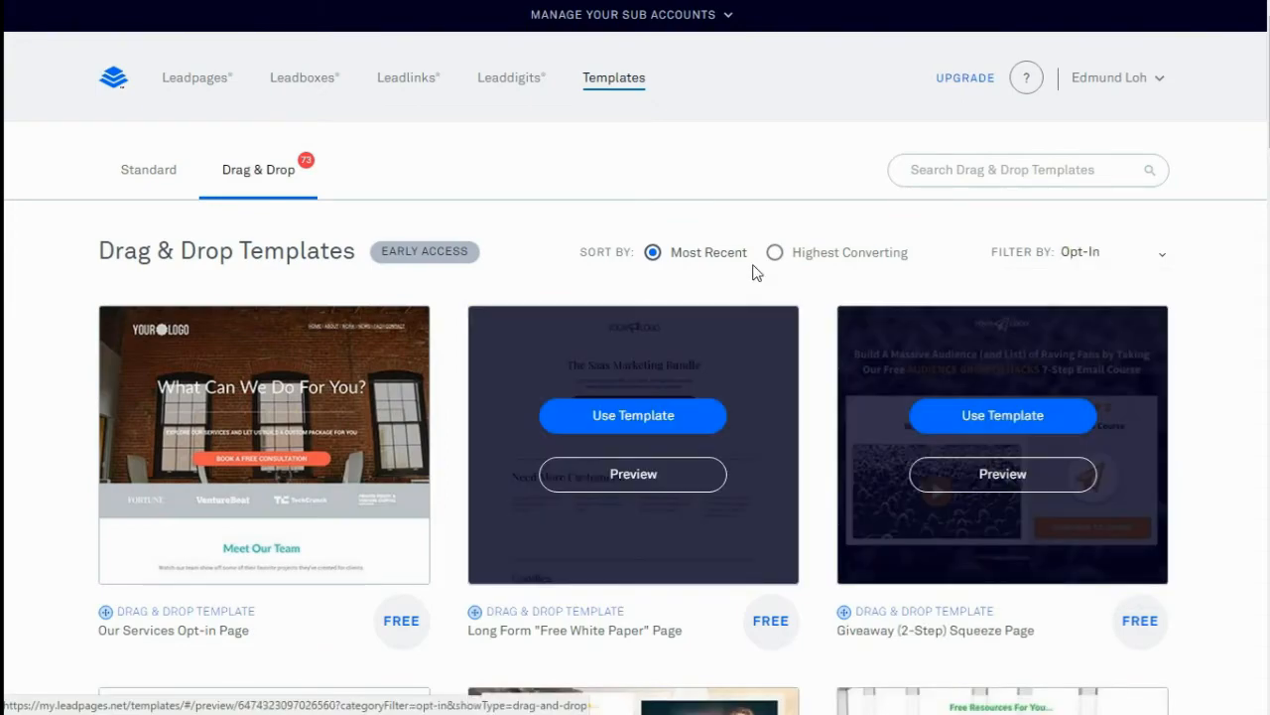
pyautogui.click(774, 252)
pyautogui.scroll(-5, 774, 413)
pyautogui.scroll(-3, 774, 415)
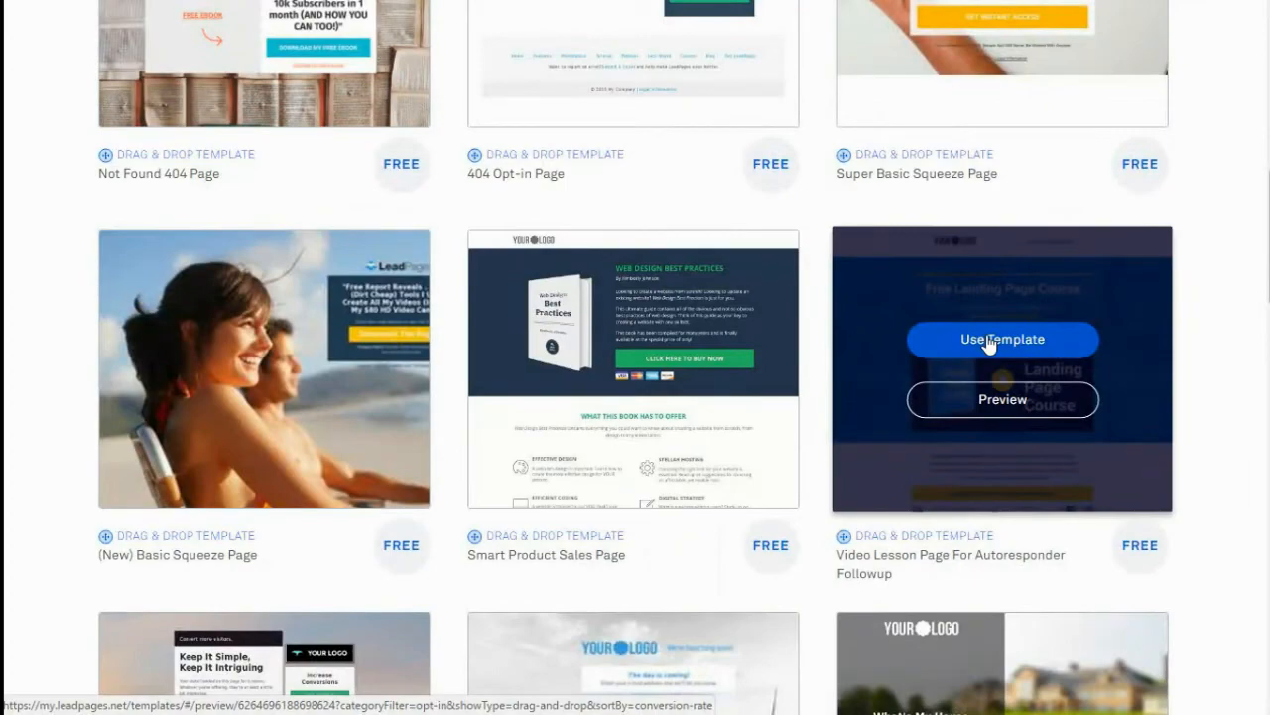
pyautogui.click(988, 343)
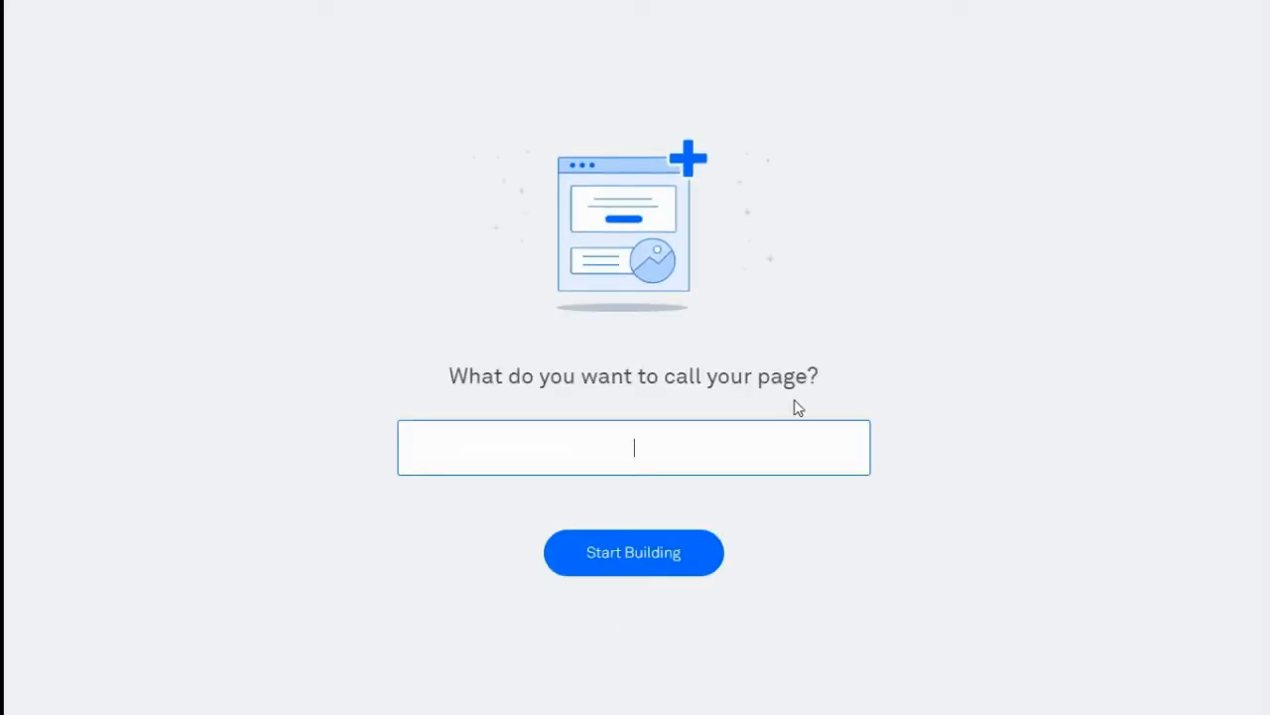
pyautogui.write('Demo 2')
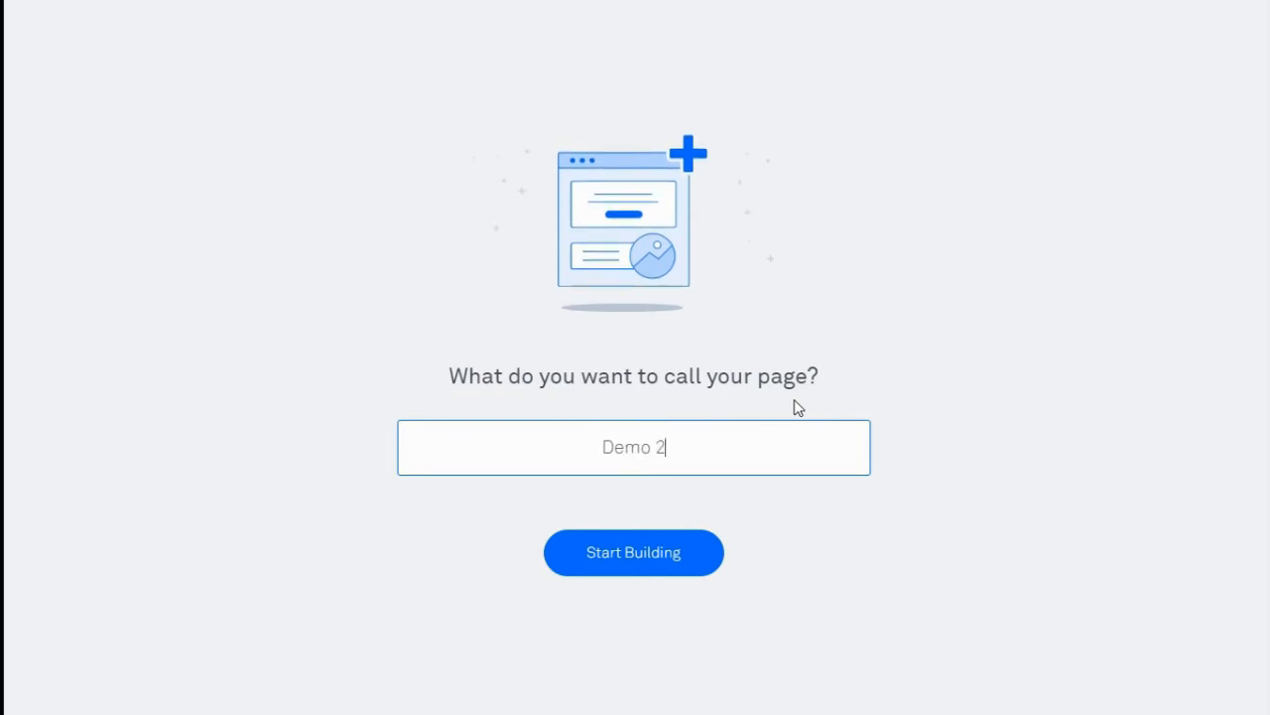
pyautogui.click(649, 544)
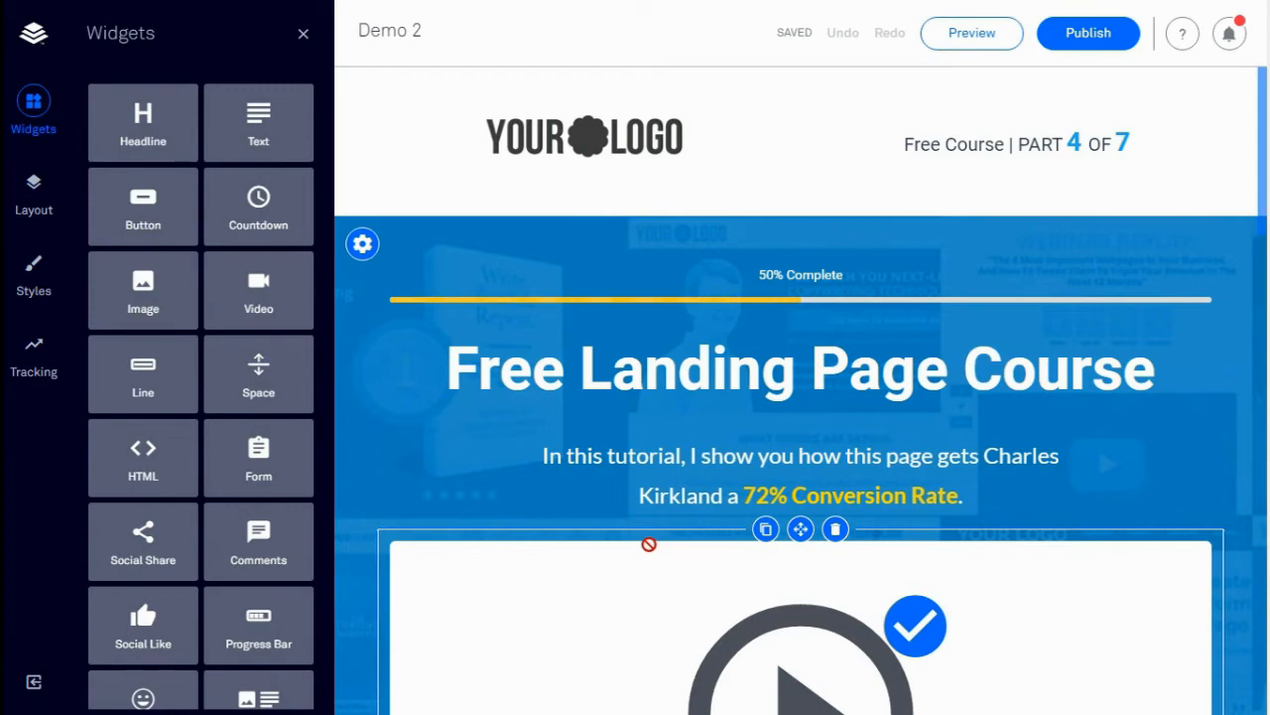
# Delete the download text block and the leftover empty element
pyautogui.scroll(-6, 647, 546)
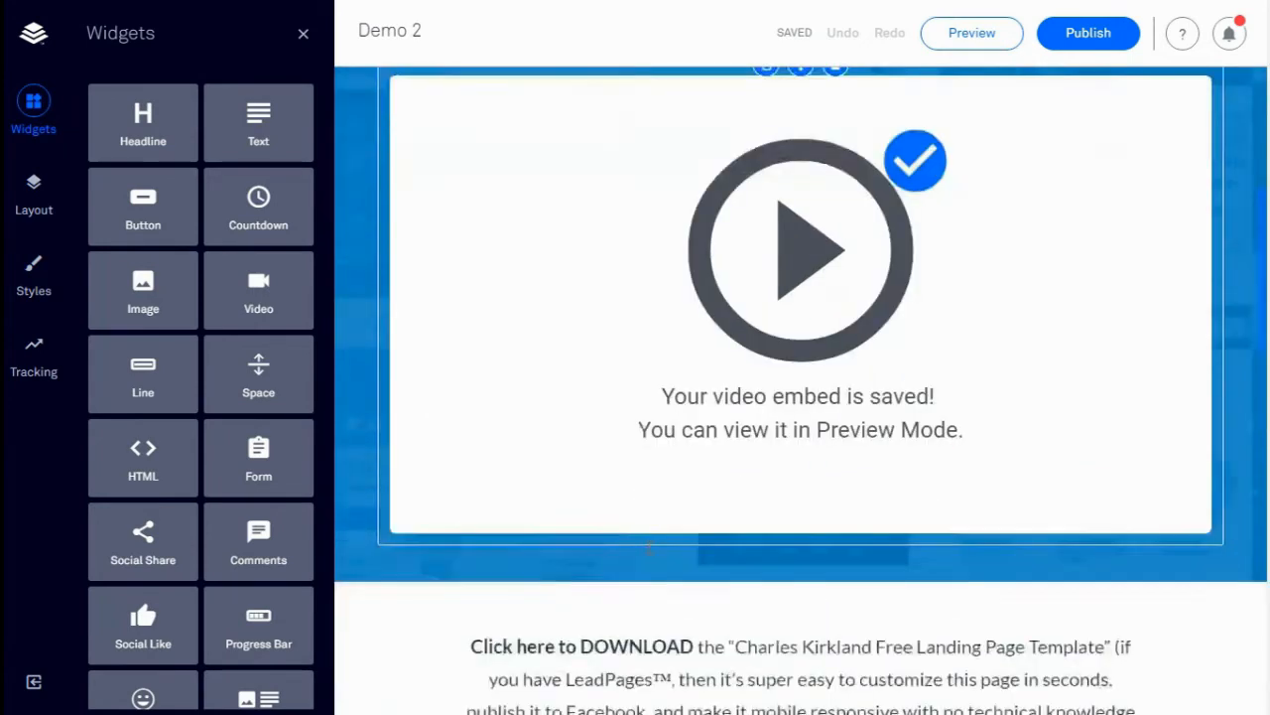
pyautogui.click(836, 526)
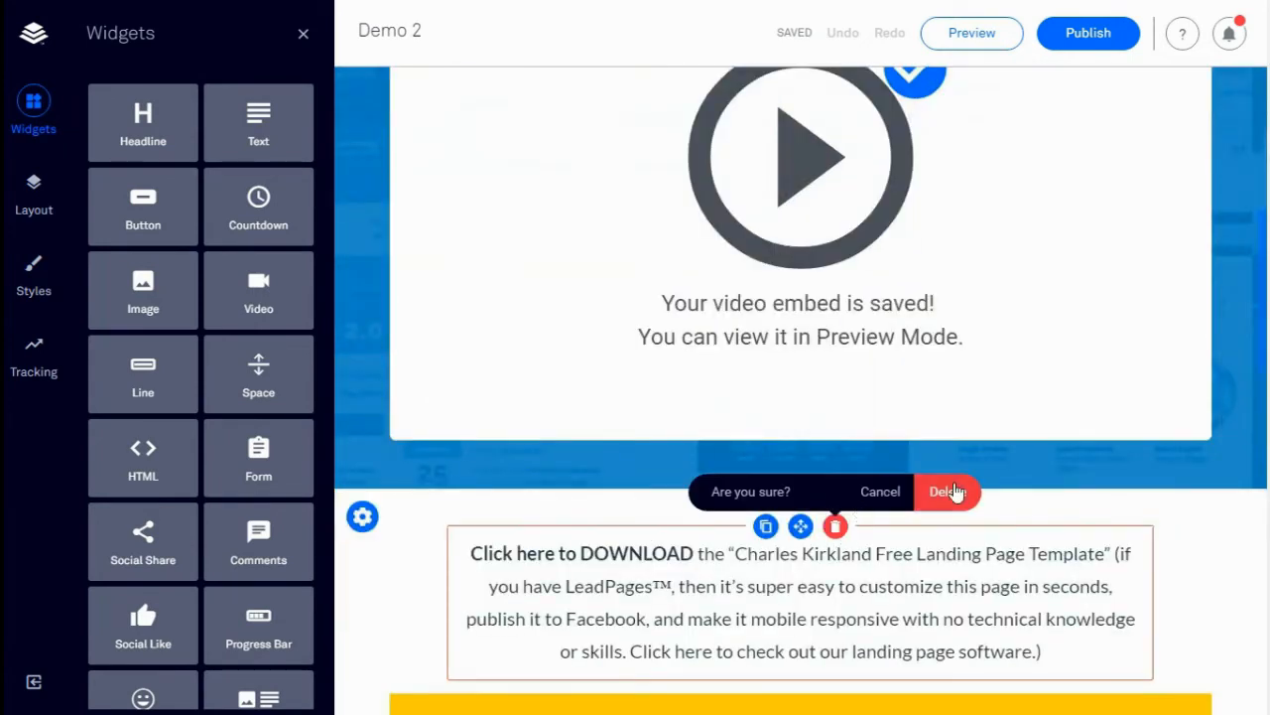
pyautogui.click(955, 494)
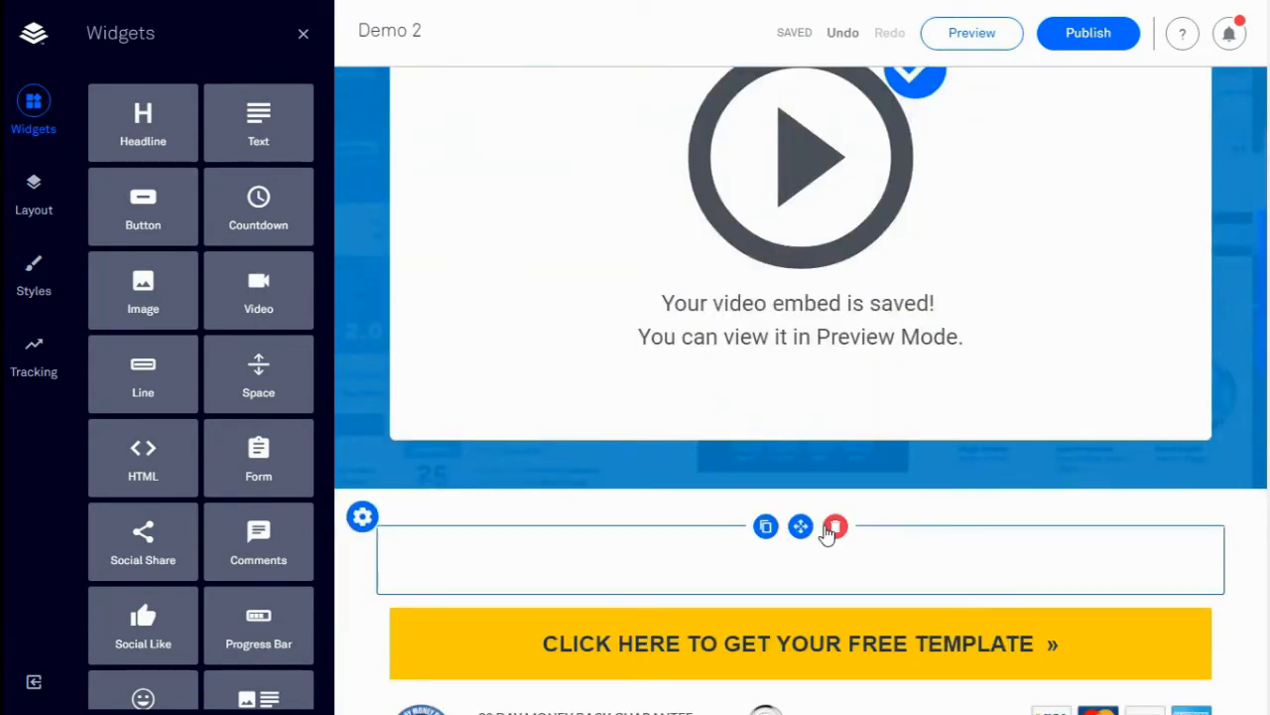
pyautogui.click(836, 526)
pyautogui.click(951, 491)
# Delete the guarantee, card logos and secure checkout blocks under the first call-to-action bar
pyautogui.scroll(-2, 950, 496)
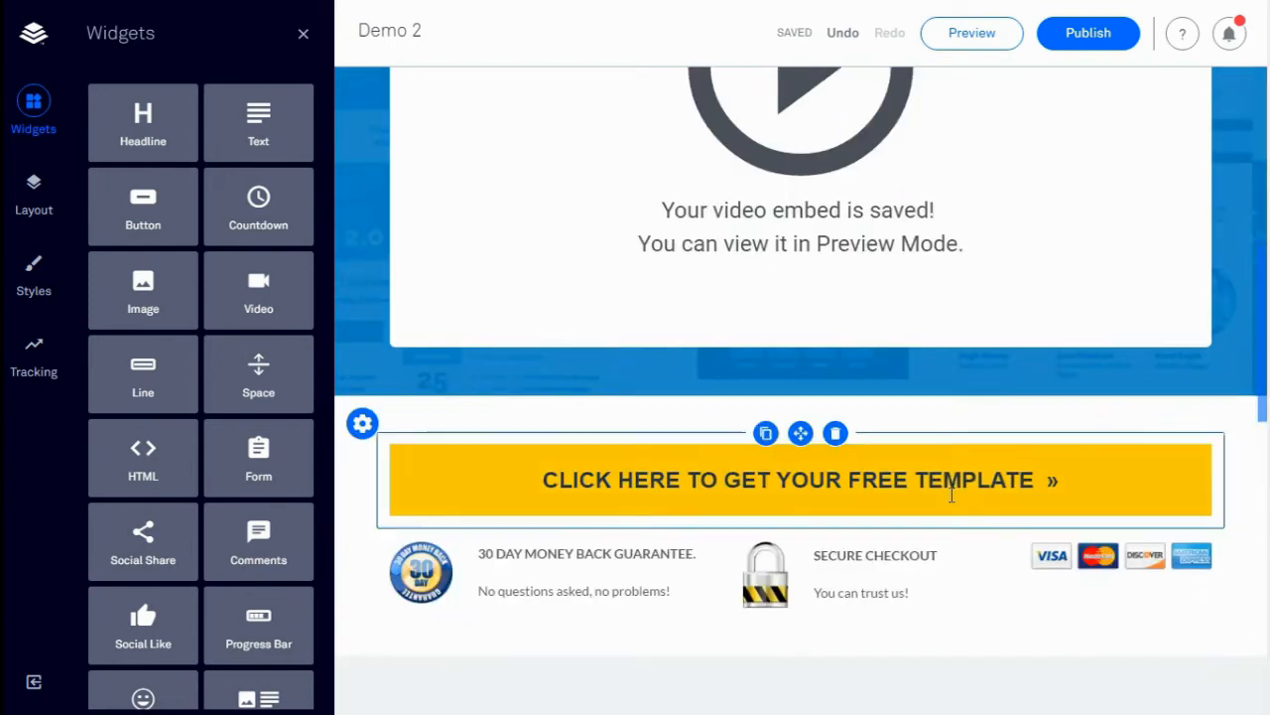
pyautogui.click(589, 436)
pyautogui.click(699, 402)
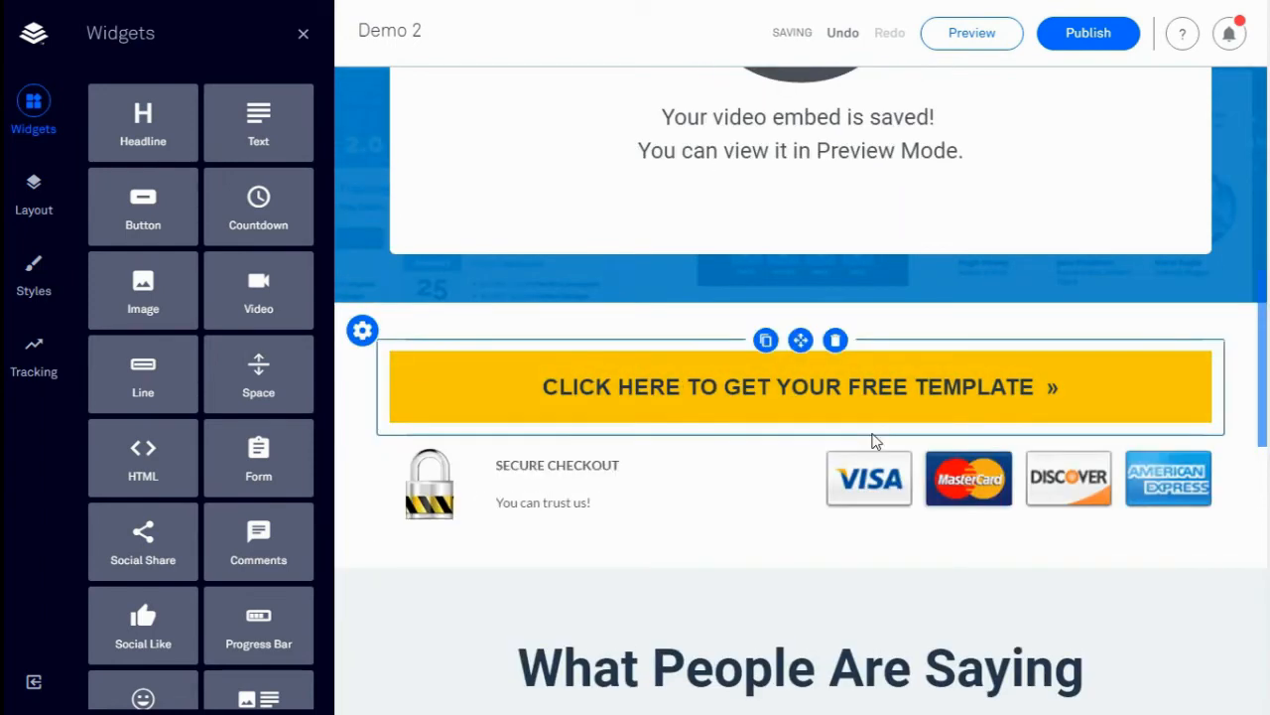
pyautogui.click(1048, 436)
pyautogui.click(1160, 402)
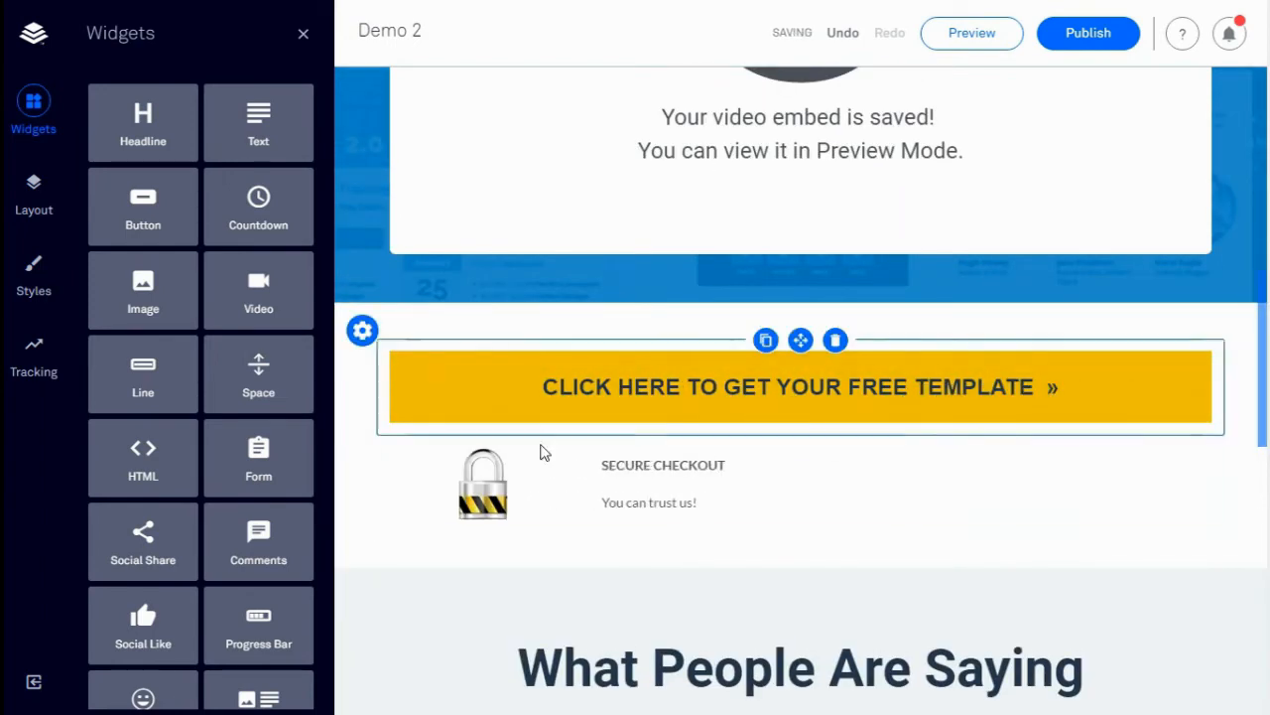
pyautogui.click(836, 436)
pyautogui.click(950, 402)
# Delete the lower card logos and secure checkout blocks
pyautogui.scroll(-3, 1042, 516)
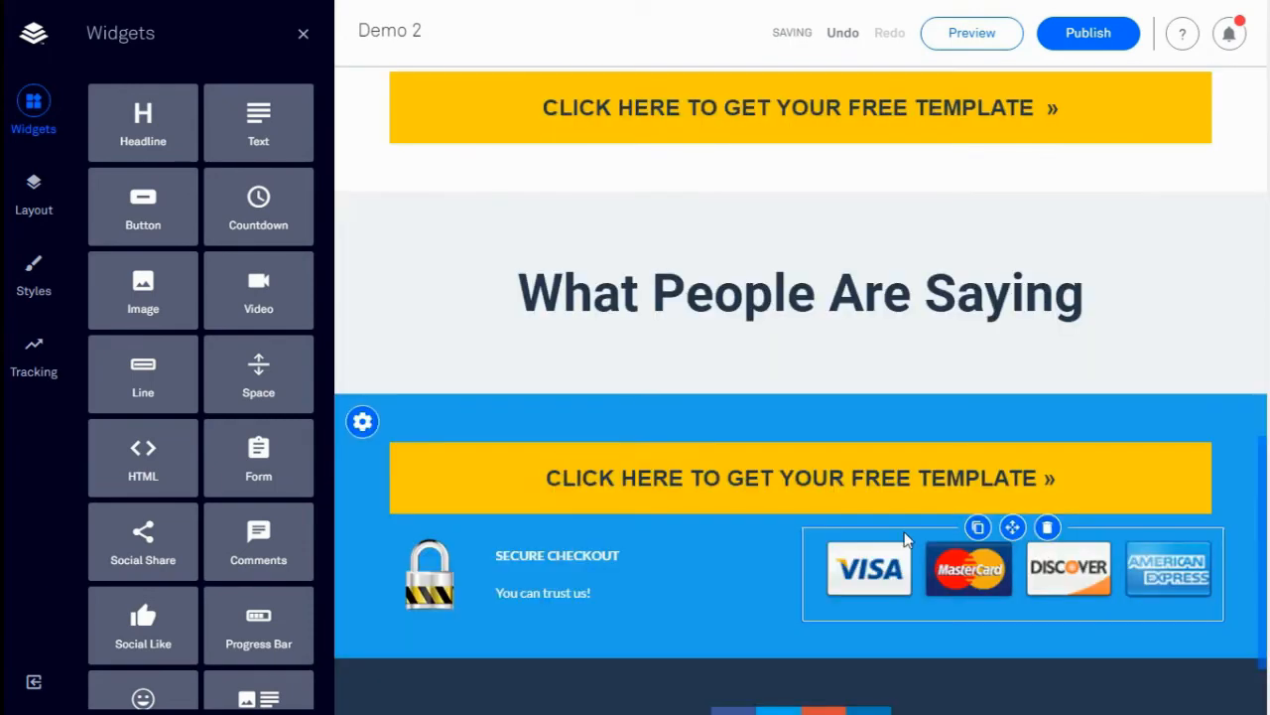
pyautogui.click(1047, 527)
pyautogui.click(1134, 496)
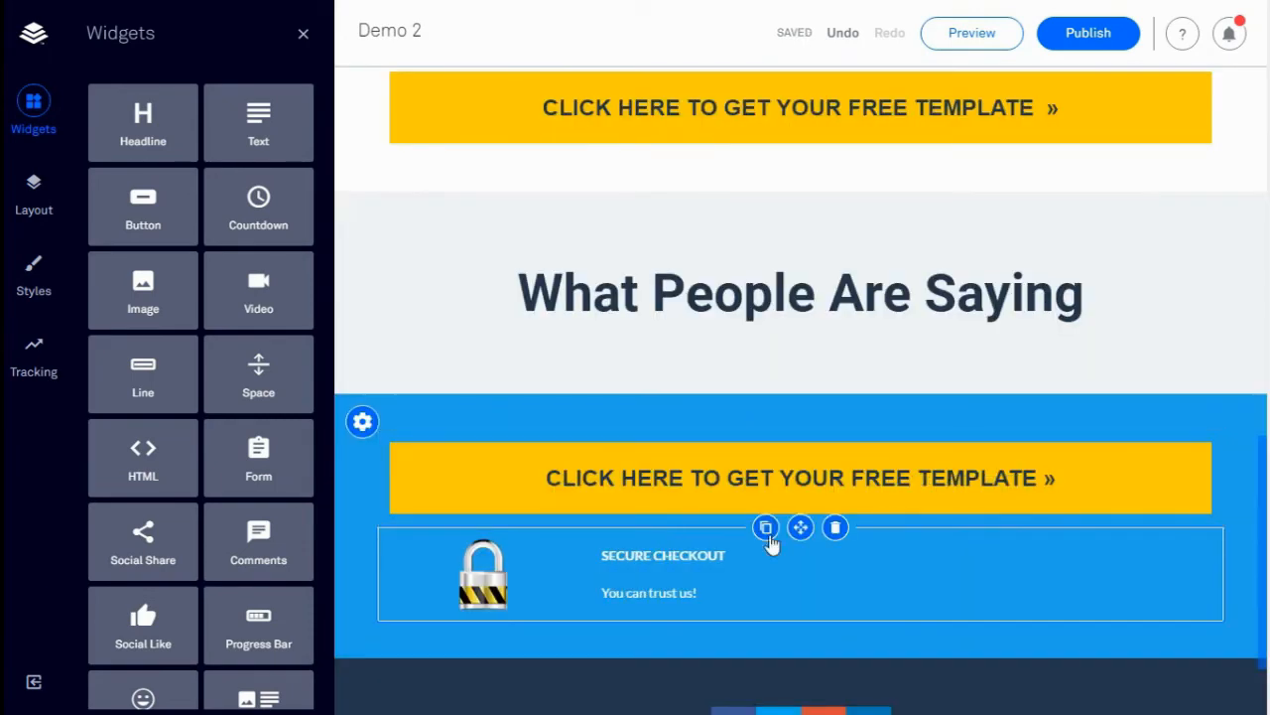
pyautogui.click(836, 527)
pyautogui.click(945, 494)
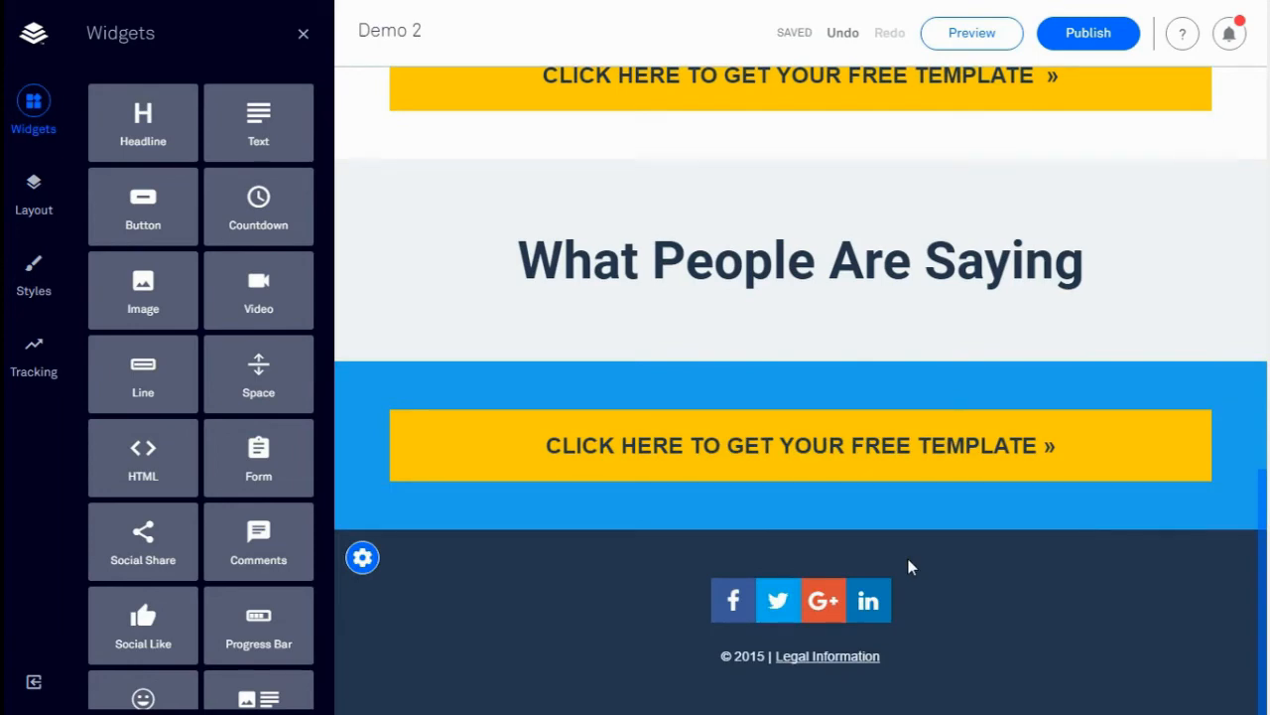
pyautogui.scroll(10, 909, 560)
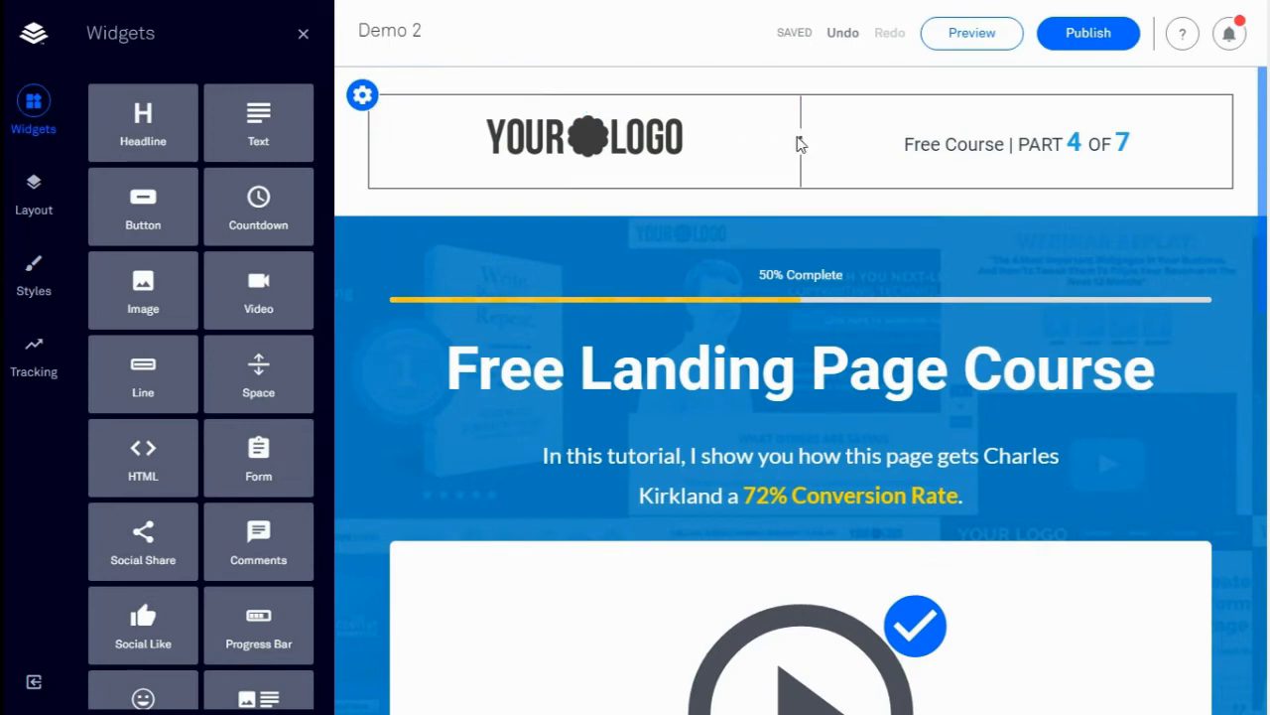
# Remove the header's Free Course text and put a GET STARTED button beside the logo
pyautogui.moveTo(801, 144); pyautogui.dragTo(731, 141)
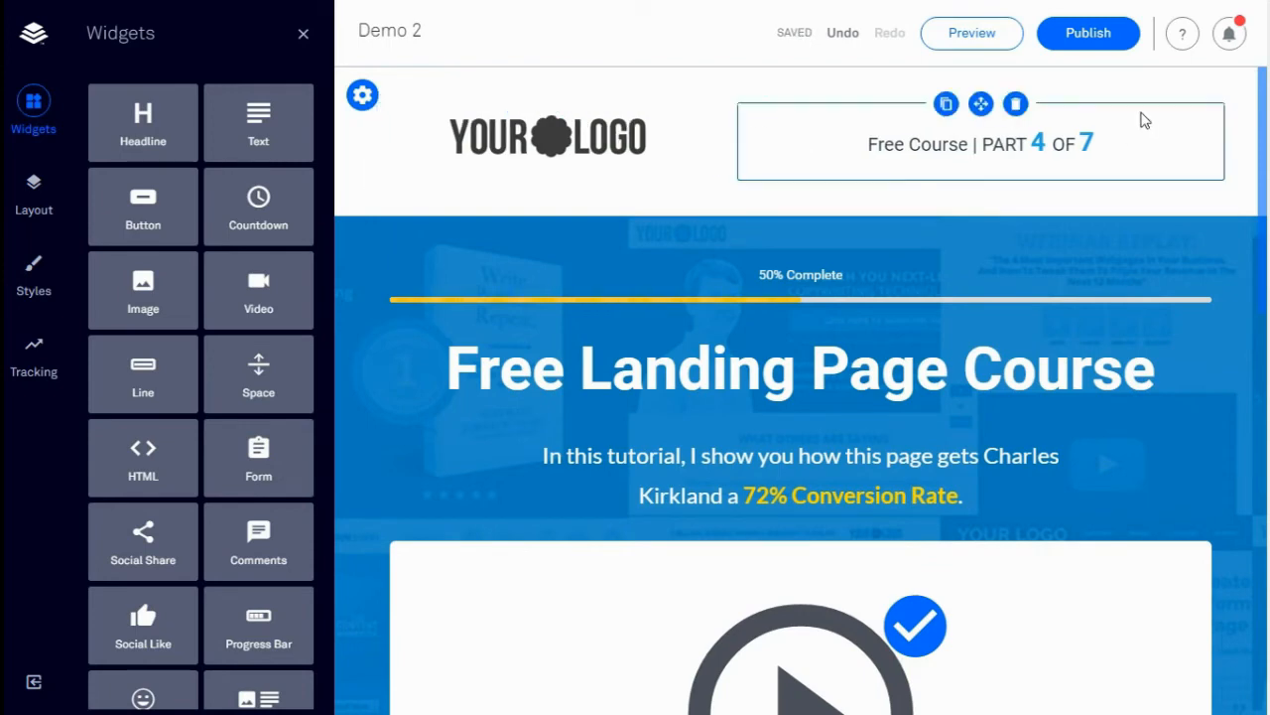
pyautogui.click(1015, 104)
pyautogui.click(1140, 136)
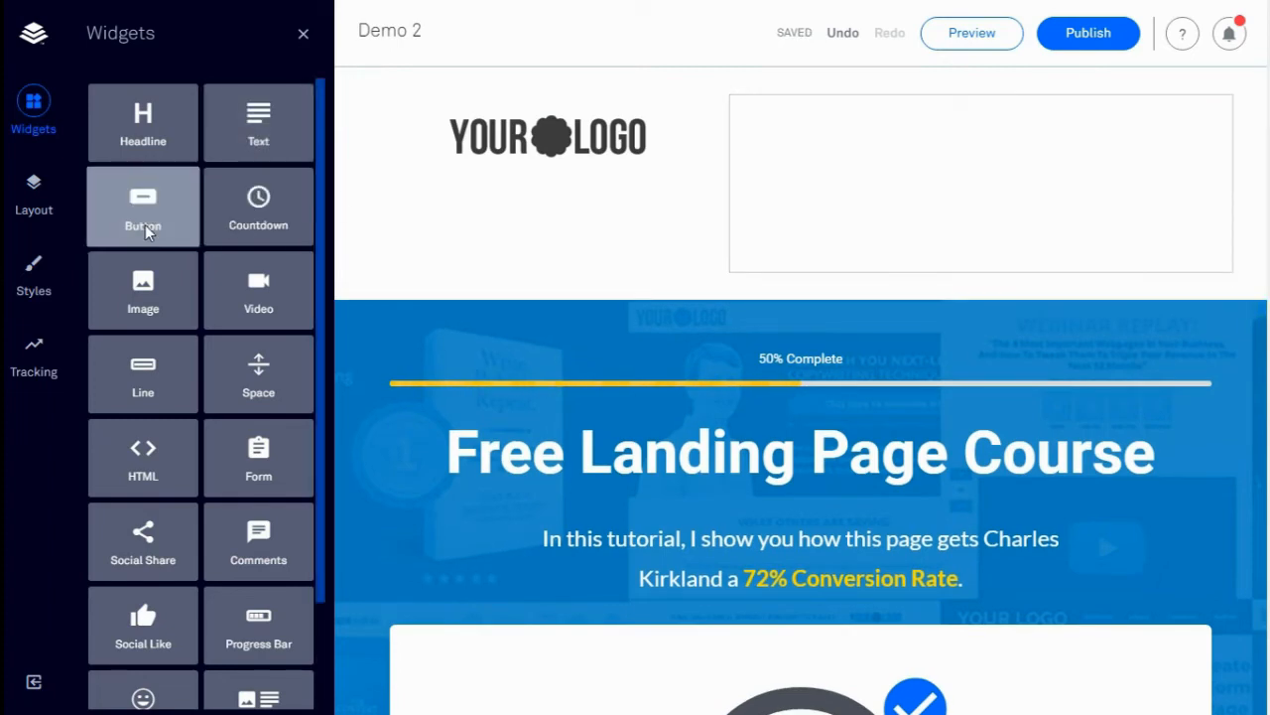
pyautogui.moveTo(145, 225); pyautogui.dragTo(1087, 174)
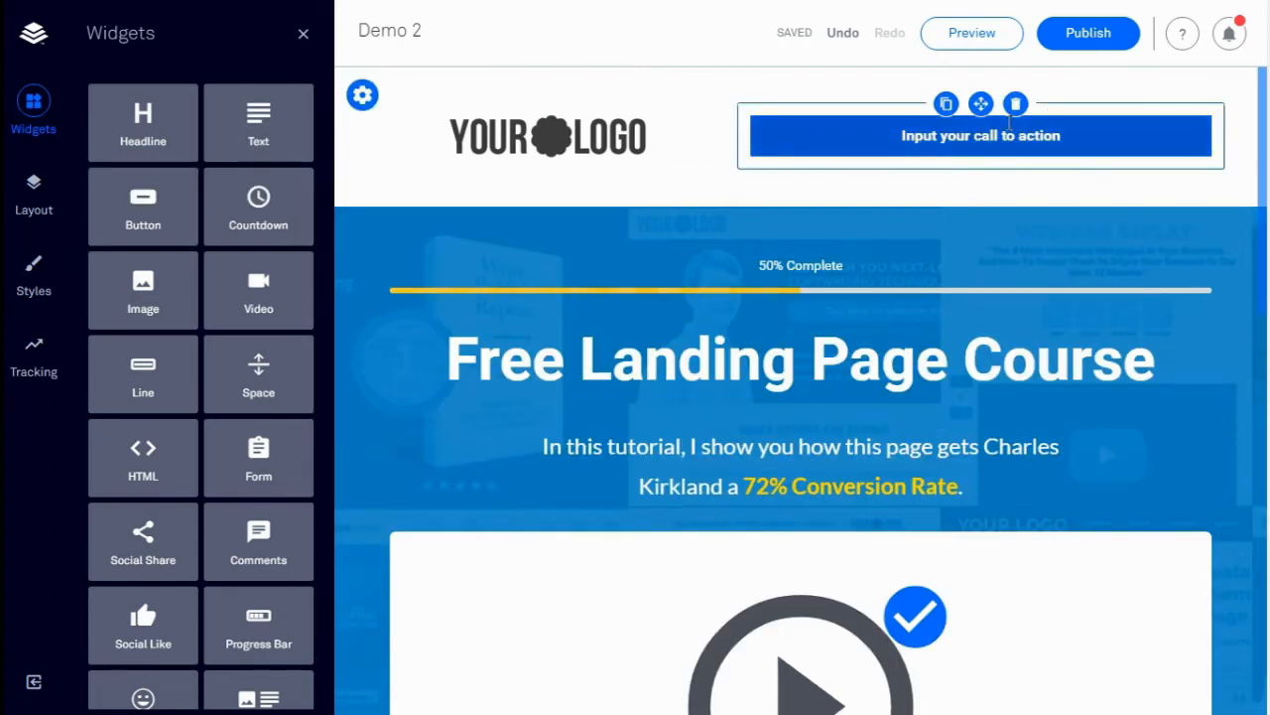
pyautogui.click(842, 34)
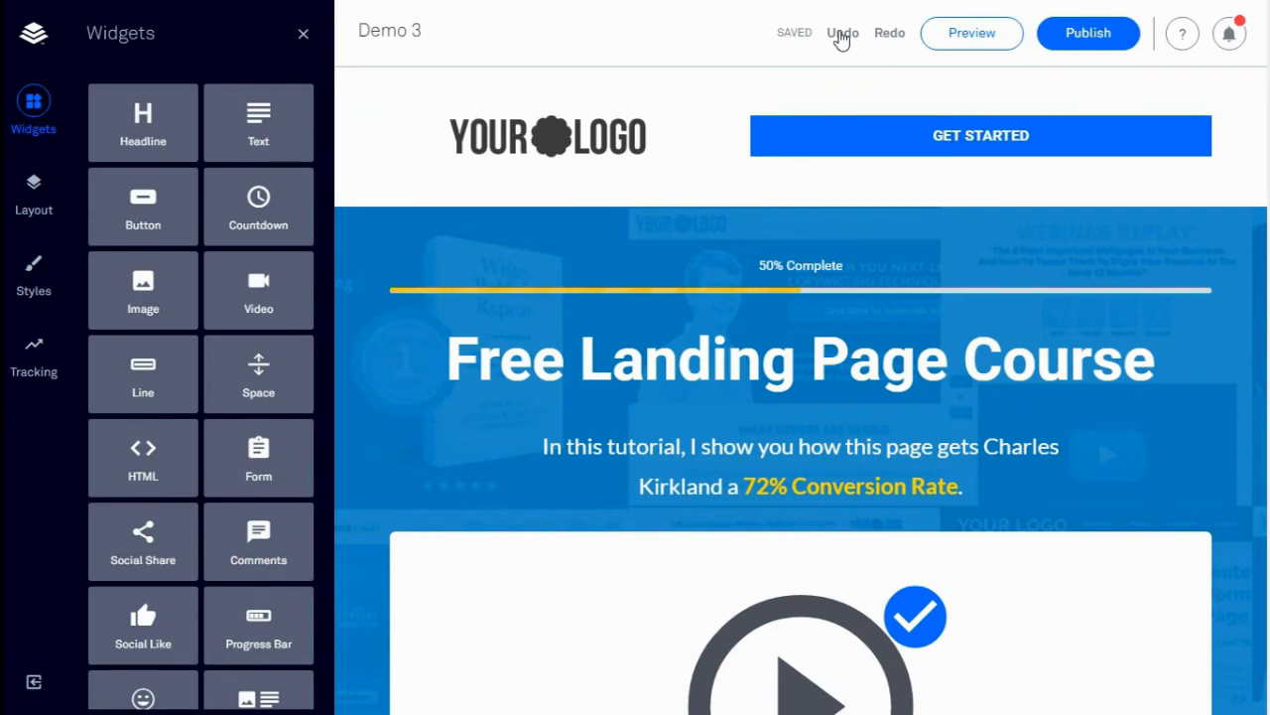
pyautogui.moveTo(258, 373); pyautogui.dragTo(842, 156)
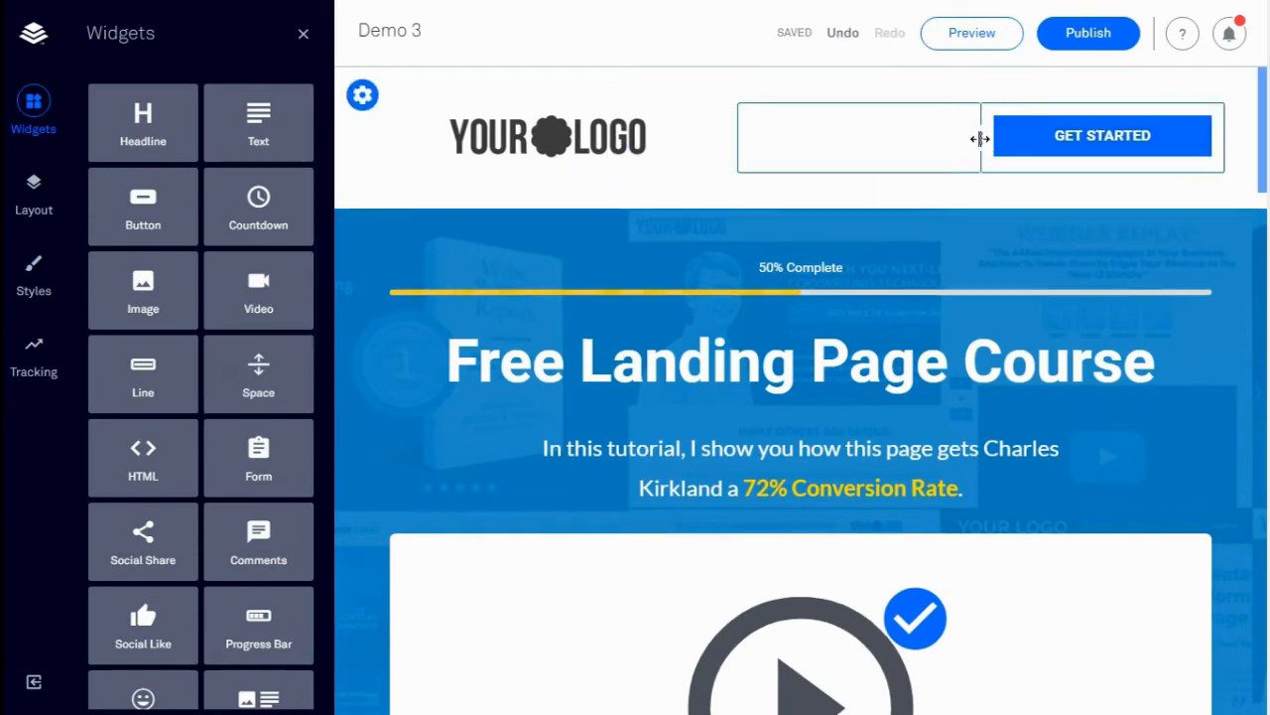
# Widen the GET STARTED button, set its text size to 7 and background to #0047ab
pyautogui.moveTo(981, 139); pyautogui.dragTo(853, 139)
pyautogui.click(1042, 136)
pyautogui.click(1022, 205)
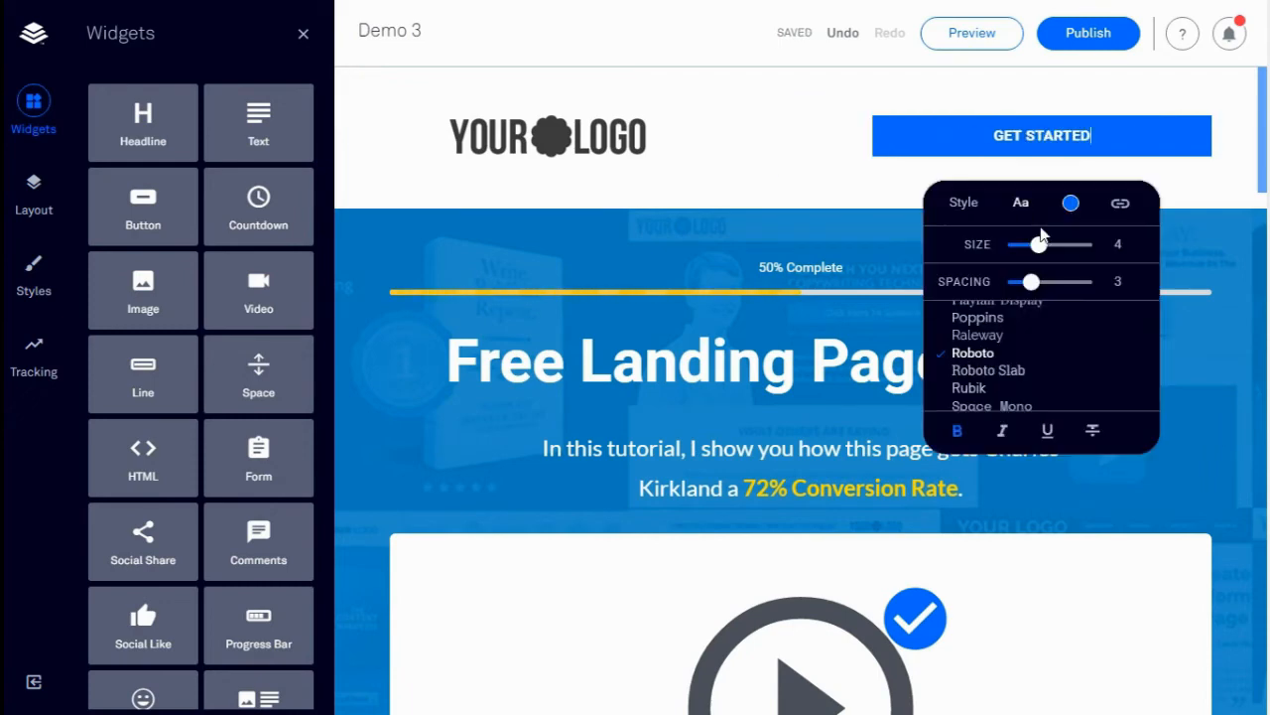
pyautogui.moveTo(1064, 253); pyautogui.dragTo(1061, 253)
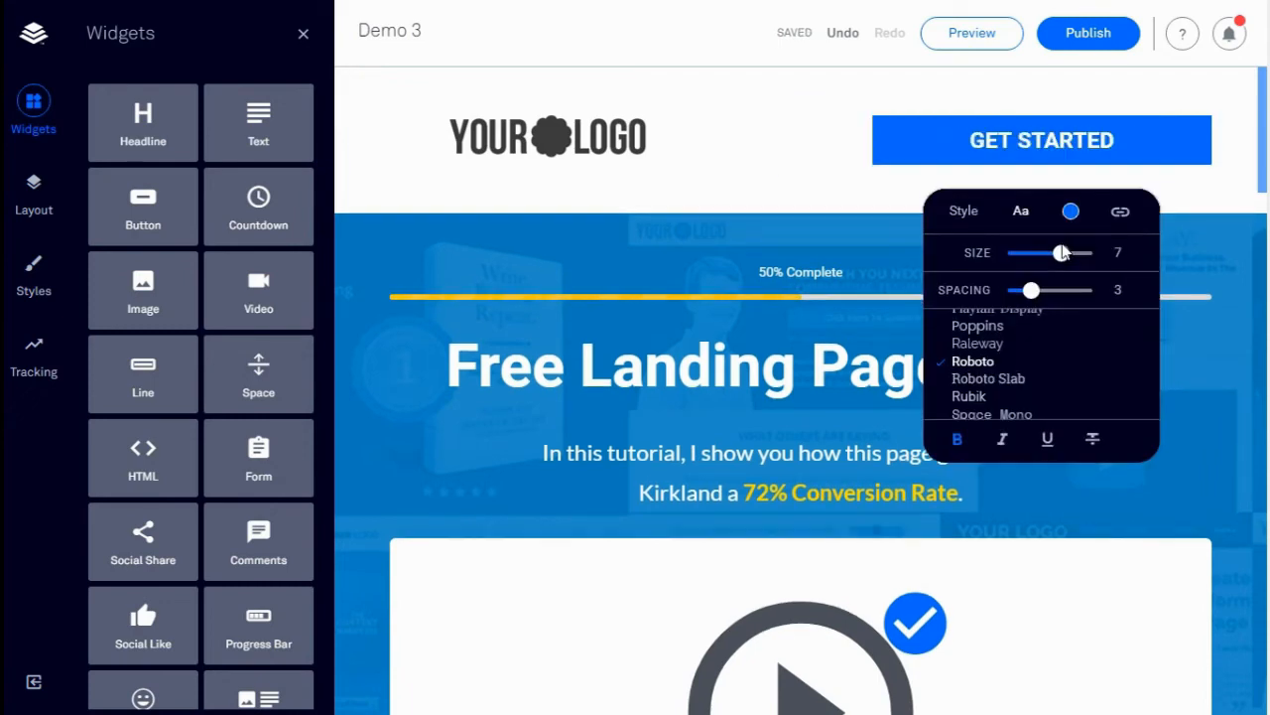
pyautogui.click(1071, 212)
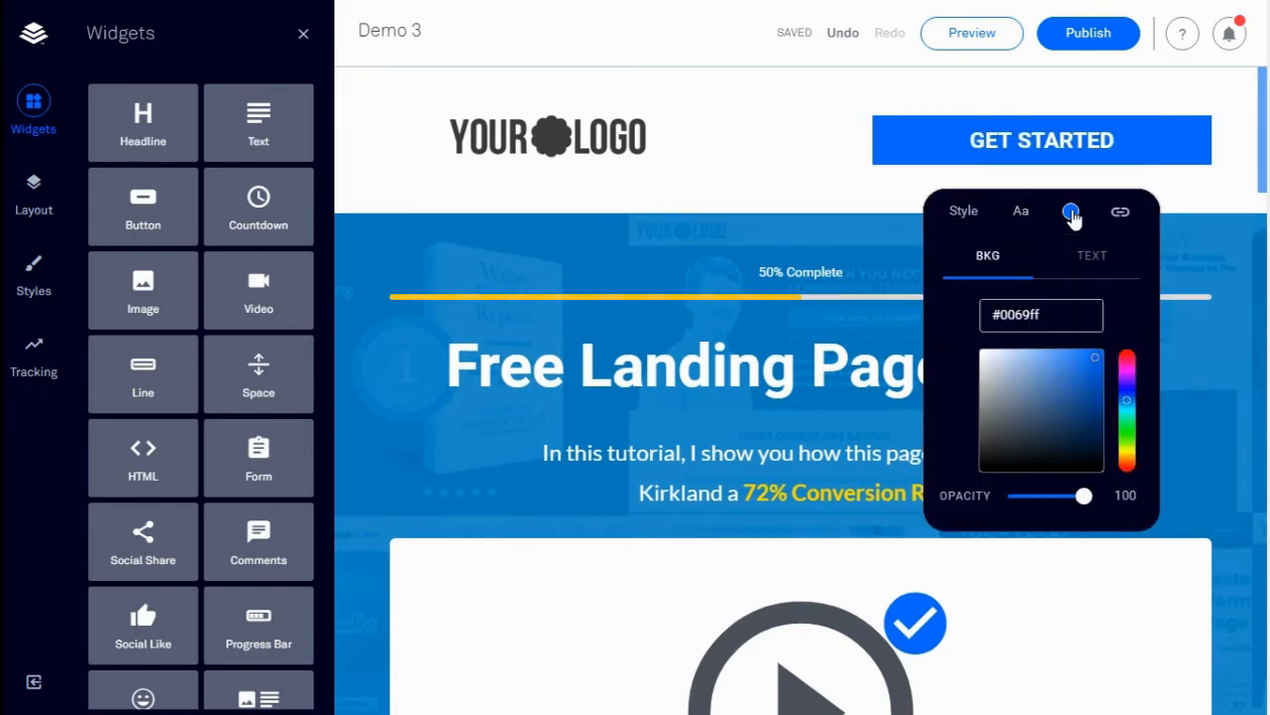
pyautogui.click(1094, 394)
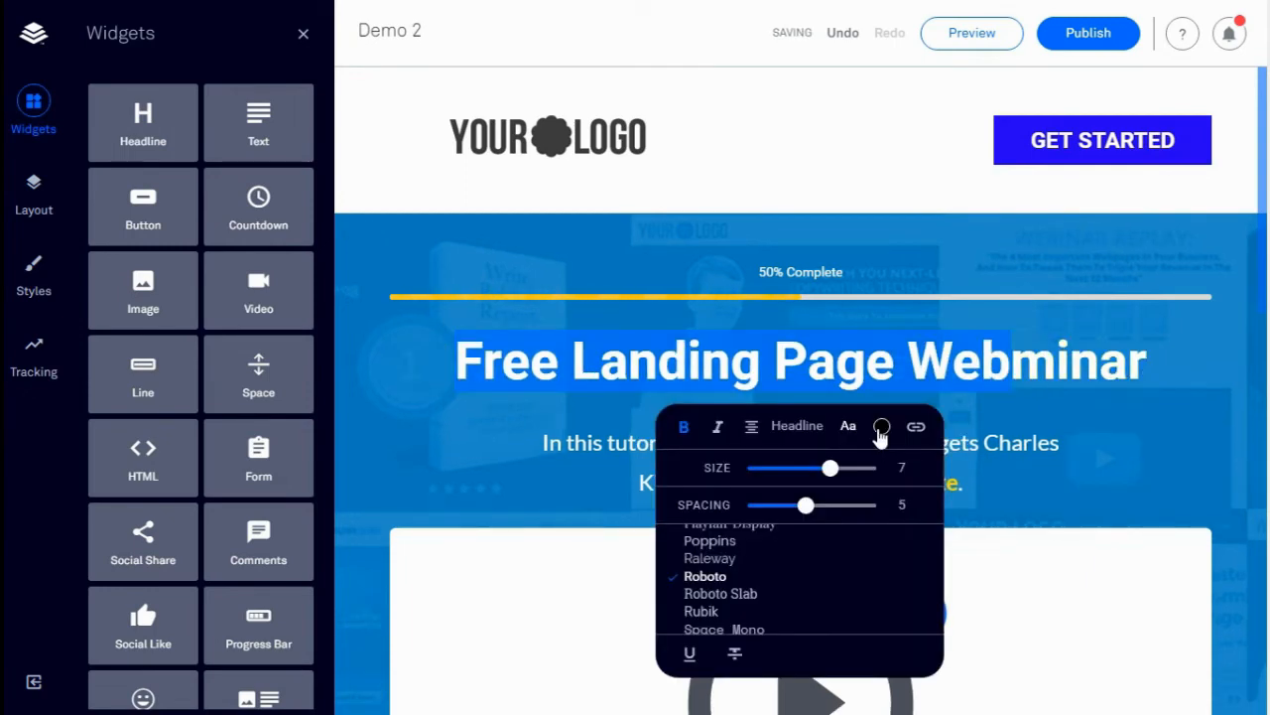
# Recolour the Free Landing Page Webminar headline black
pyautogui.click(880, 429)
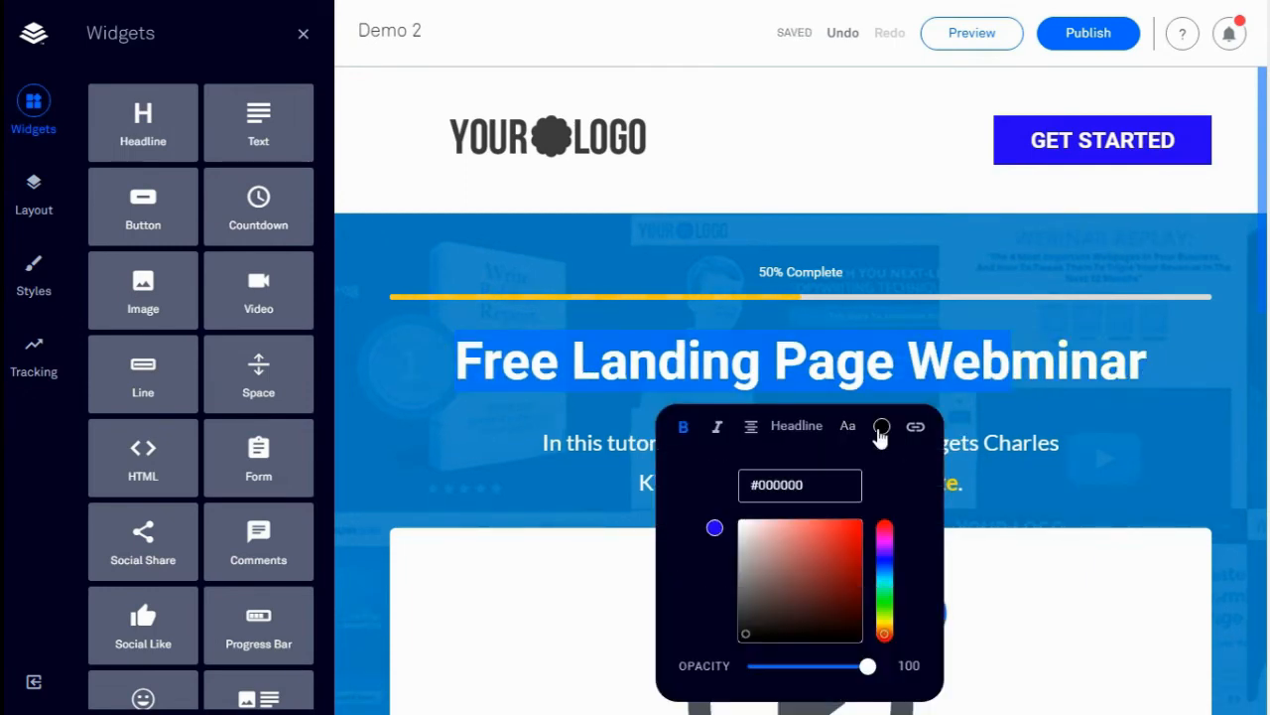
pyautogui.click(851, 635)
pyautogui.click(1083, 501)
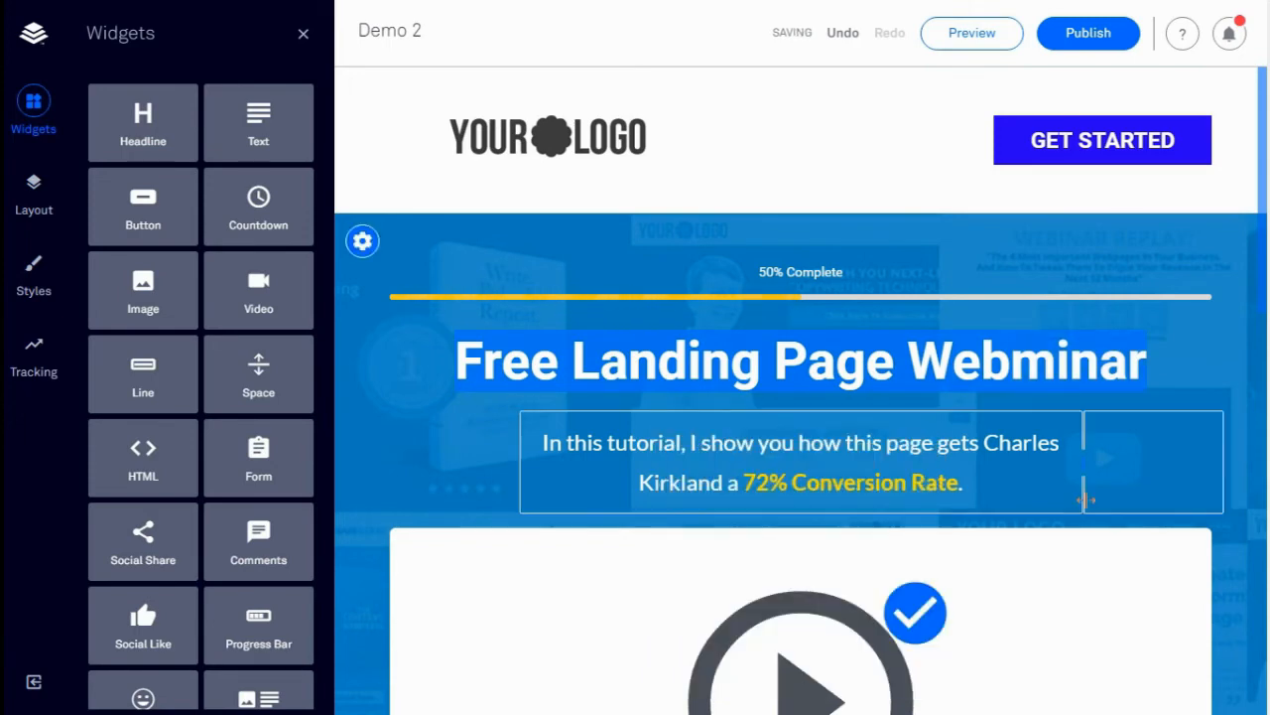
pyautogui.click(1195, 369)
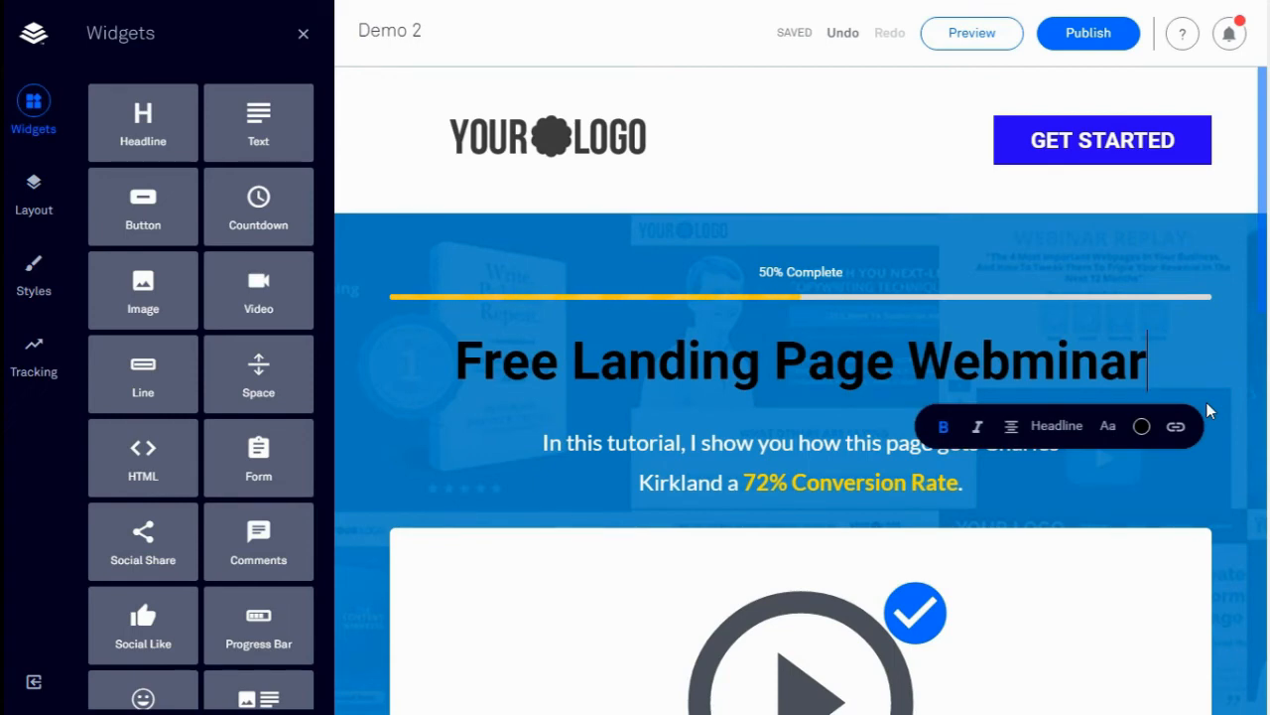
# Bring up the video widget's YouTube embed code
pyautogui.scroll(-4, 1207, 407)
pyautogui.scroll(-1, 802, 574)
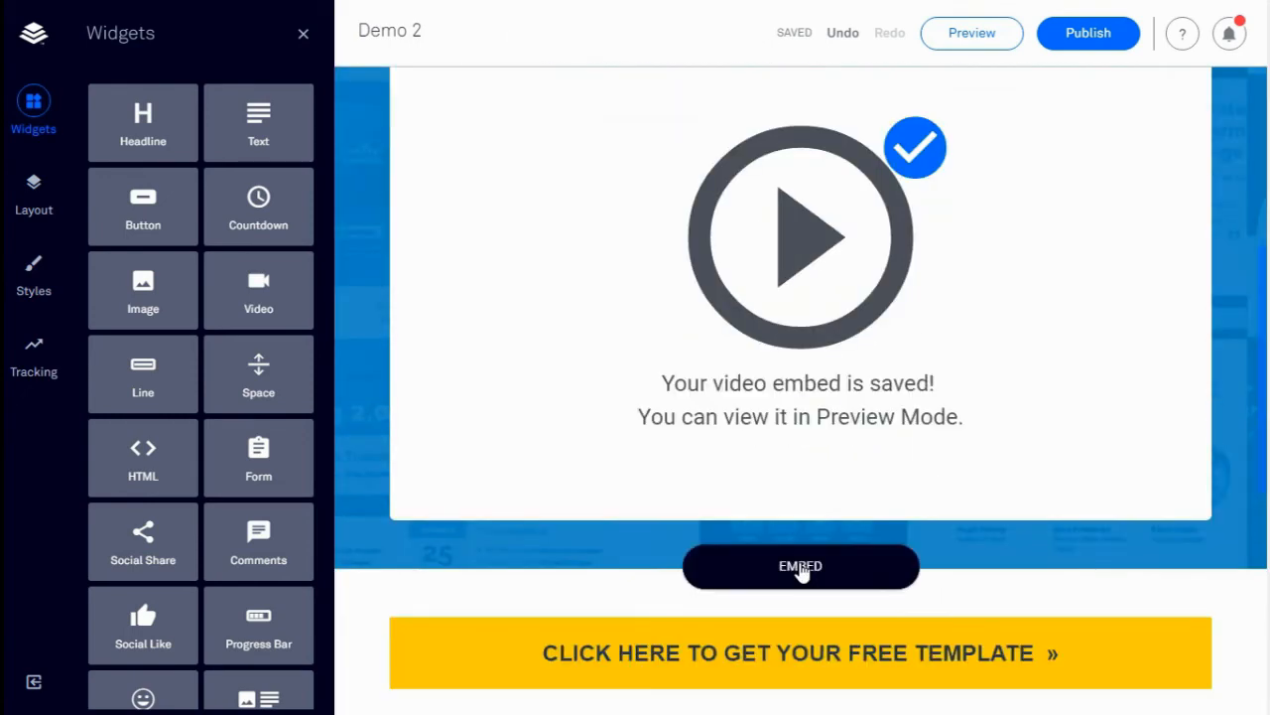
pyautogui.click(802, 567)
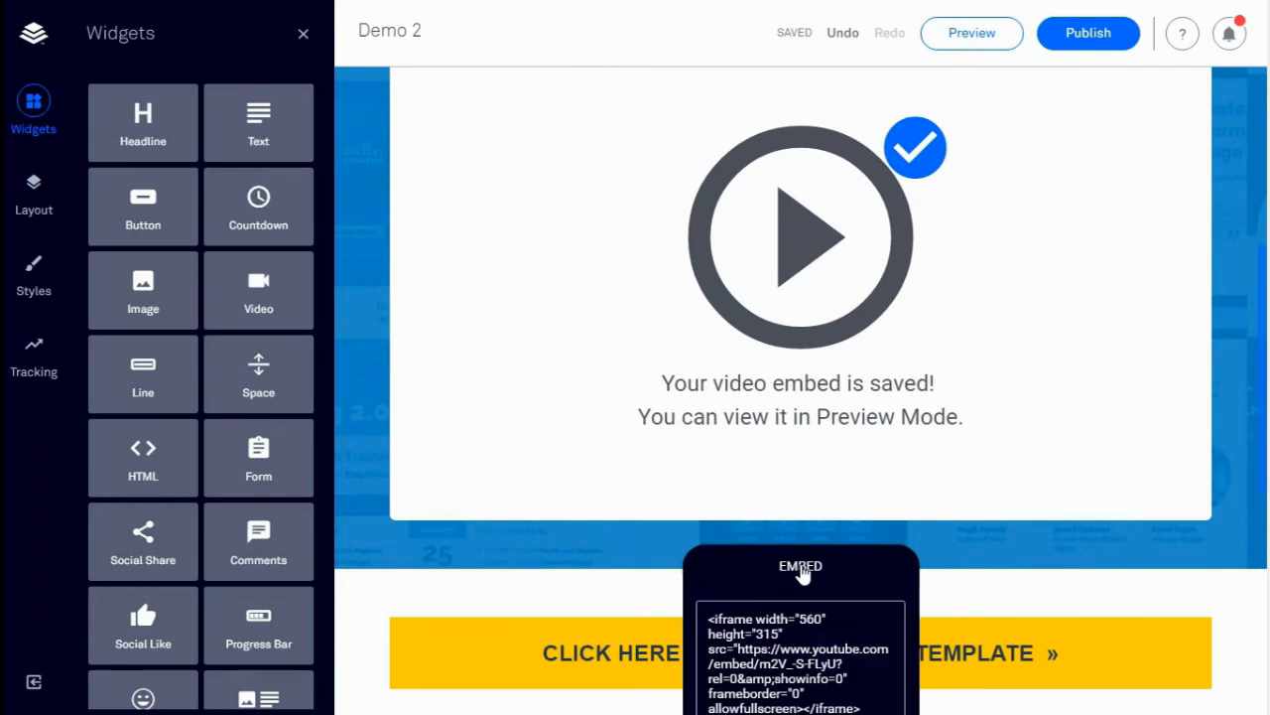
pyautogui.scroll(-2, 804, 571)
# Add a new section with an Image + Text block set to Center Right, reading 'This is an amazing landing page'
pyautogui.moveTo(738, 463); pyautogui.dragTo(827, 492)
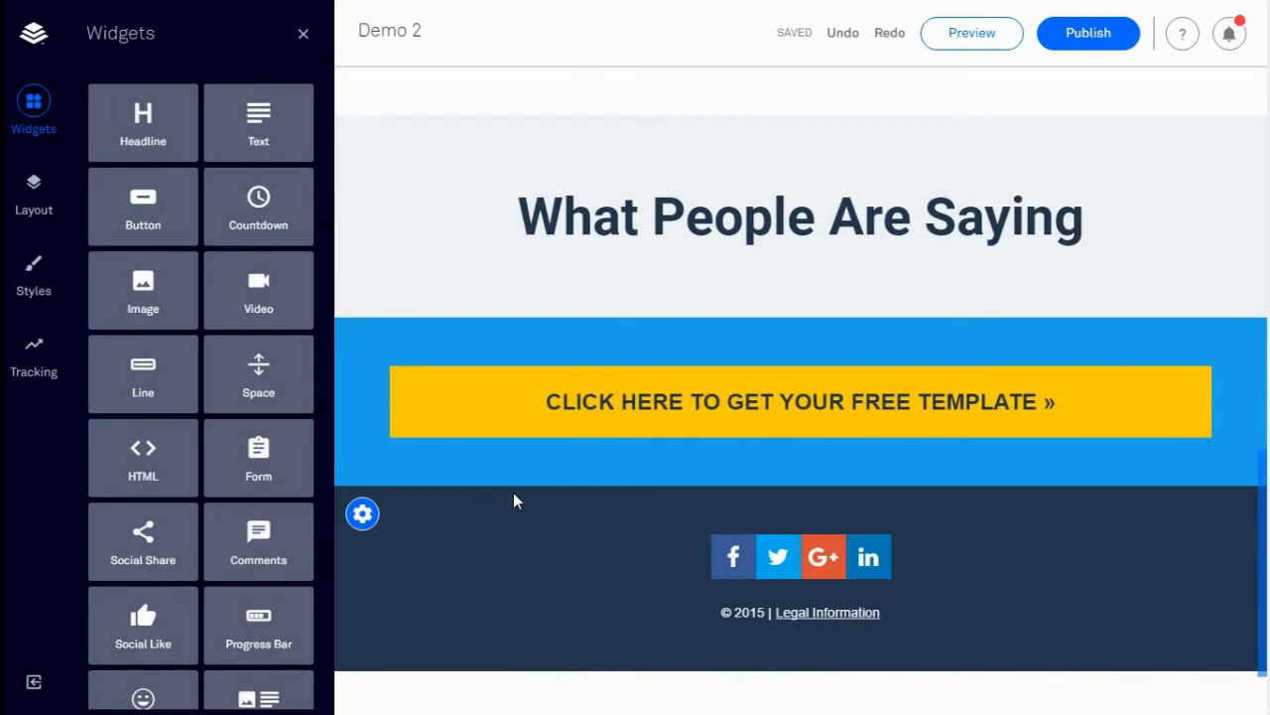
pyautogui.click(801, 318)
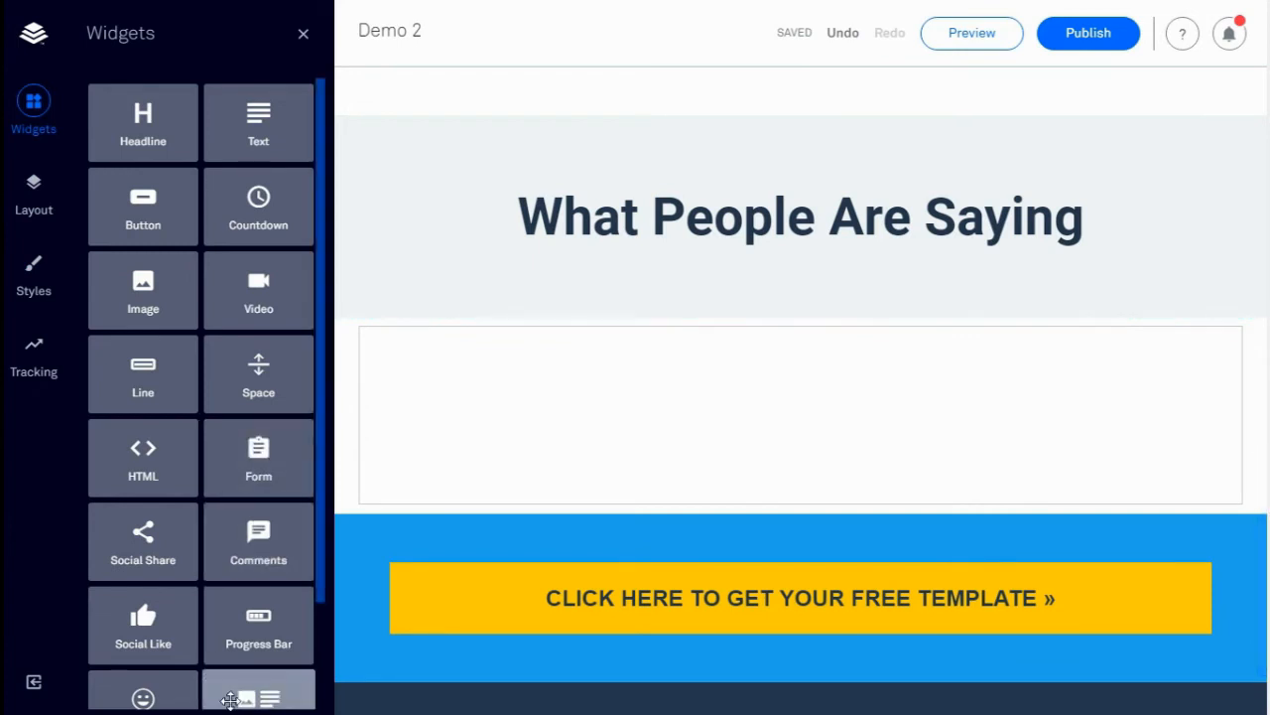
pyautogui.moveTo(243, 698); pyautogui.dragTo(671, 409)
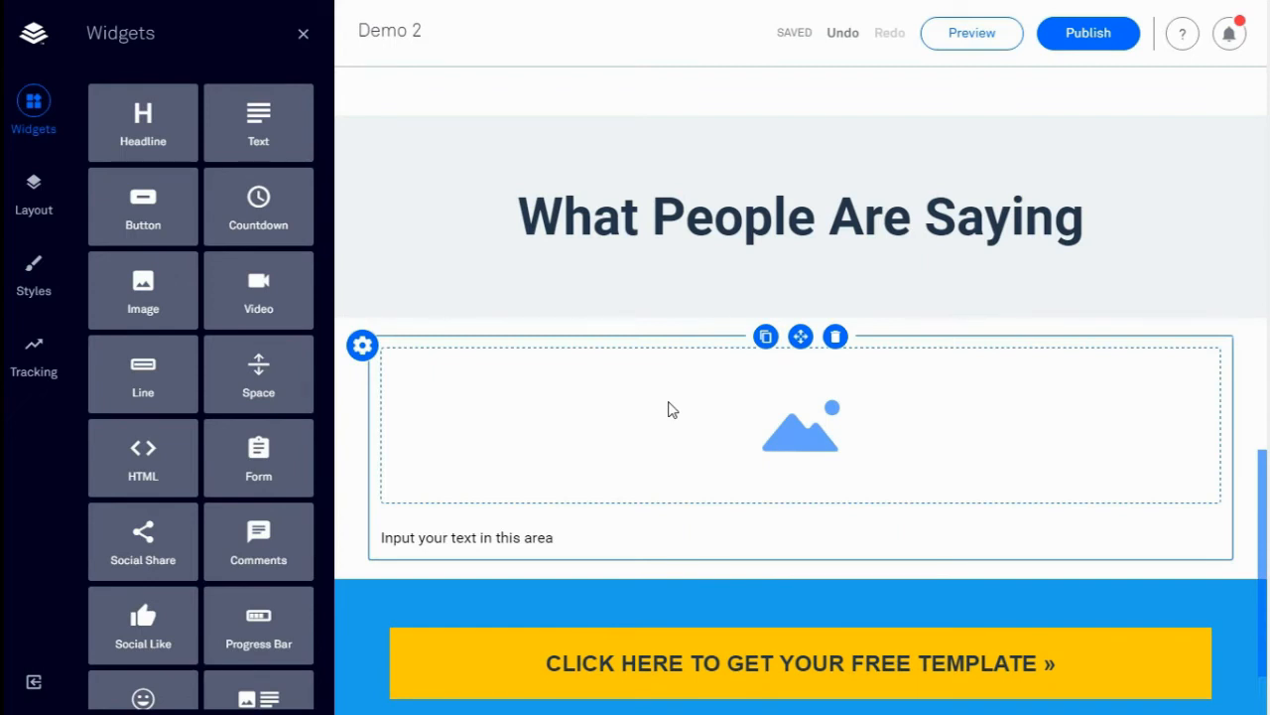
pyautogui.click(584, 407)
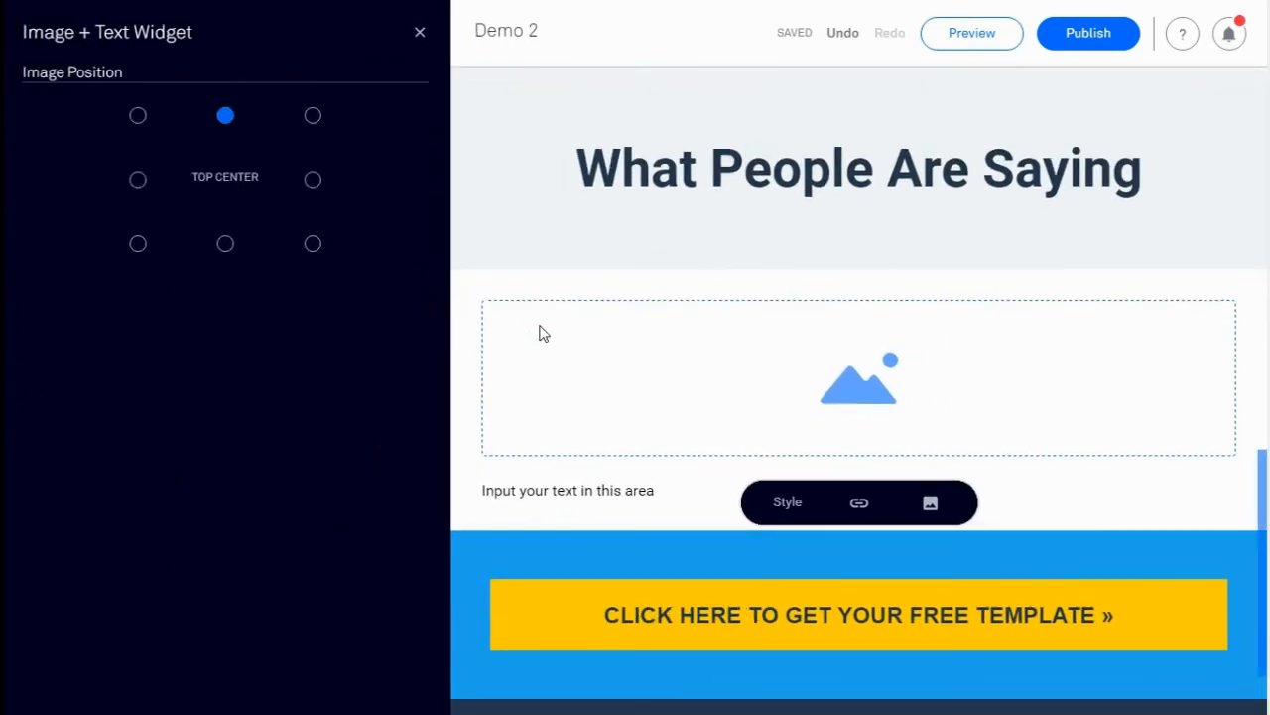
pyautogui.click(312, 180)
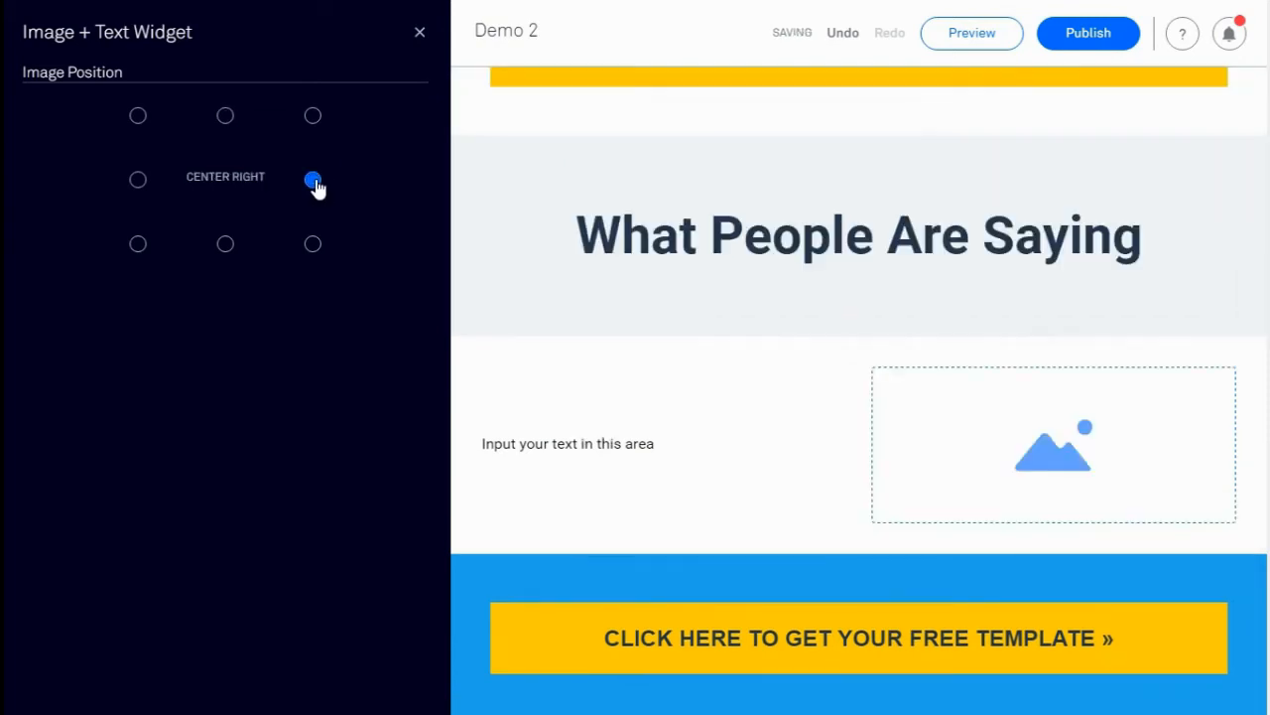
pyautogui.click(672, 448)
pyautogui.write('This is a')
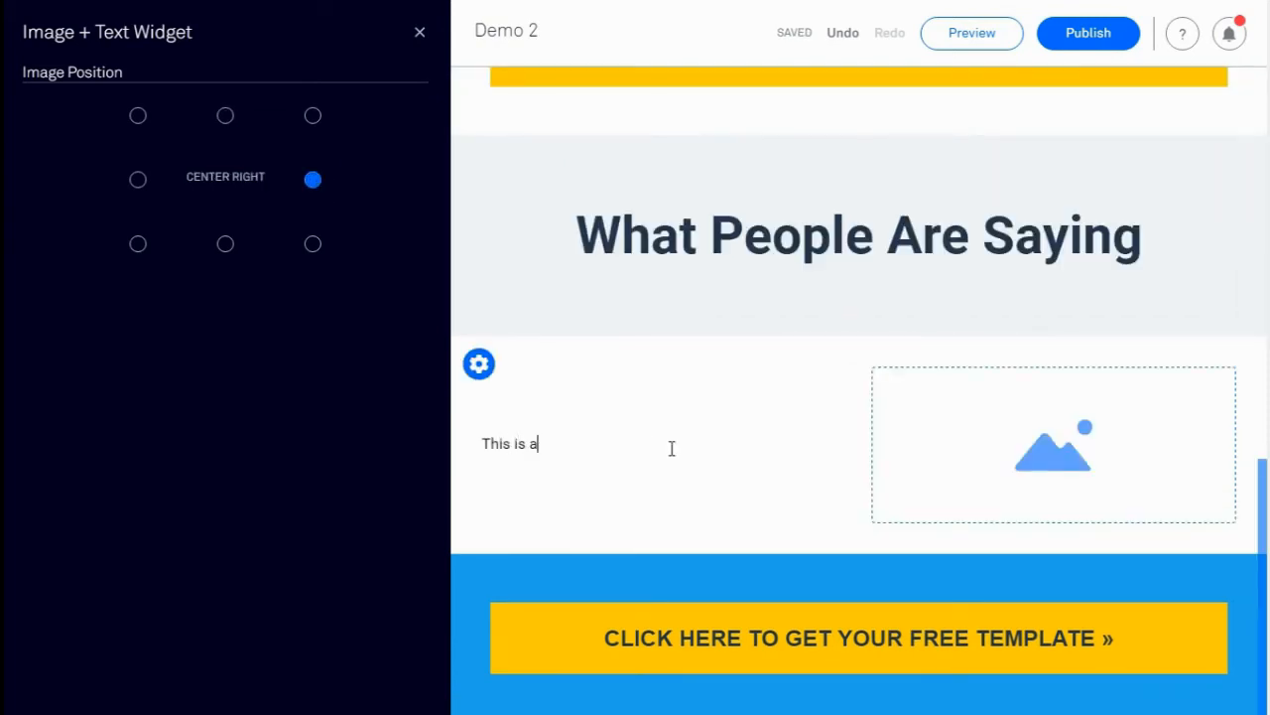
pyautogui.write('n amazing landing page')
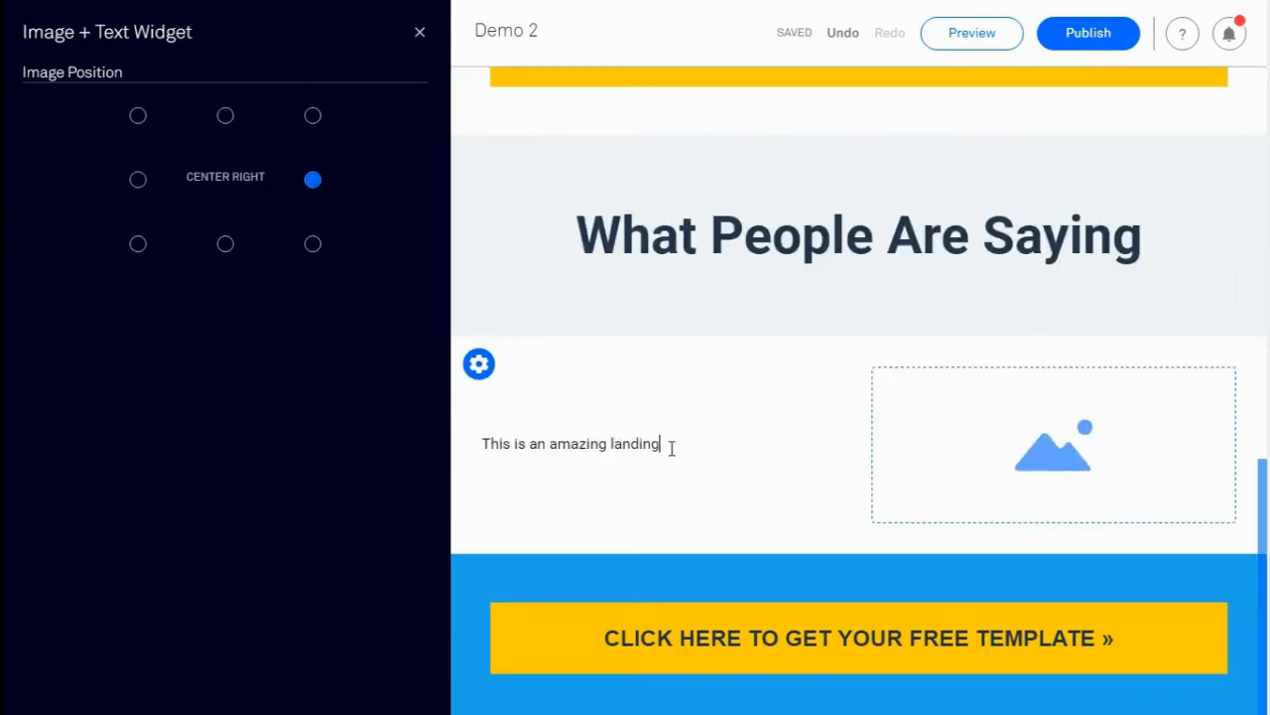
# Enlarge the sentence to text size 6 and fill the image placeholder with the laptop photo
pyautogui.tripleClick(582, 443)
pyautogui.click(662, 401)
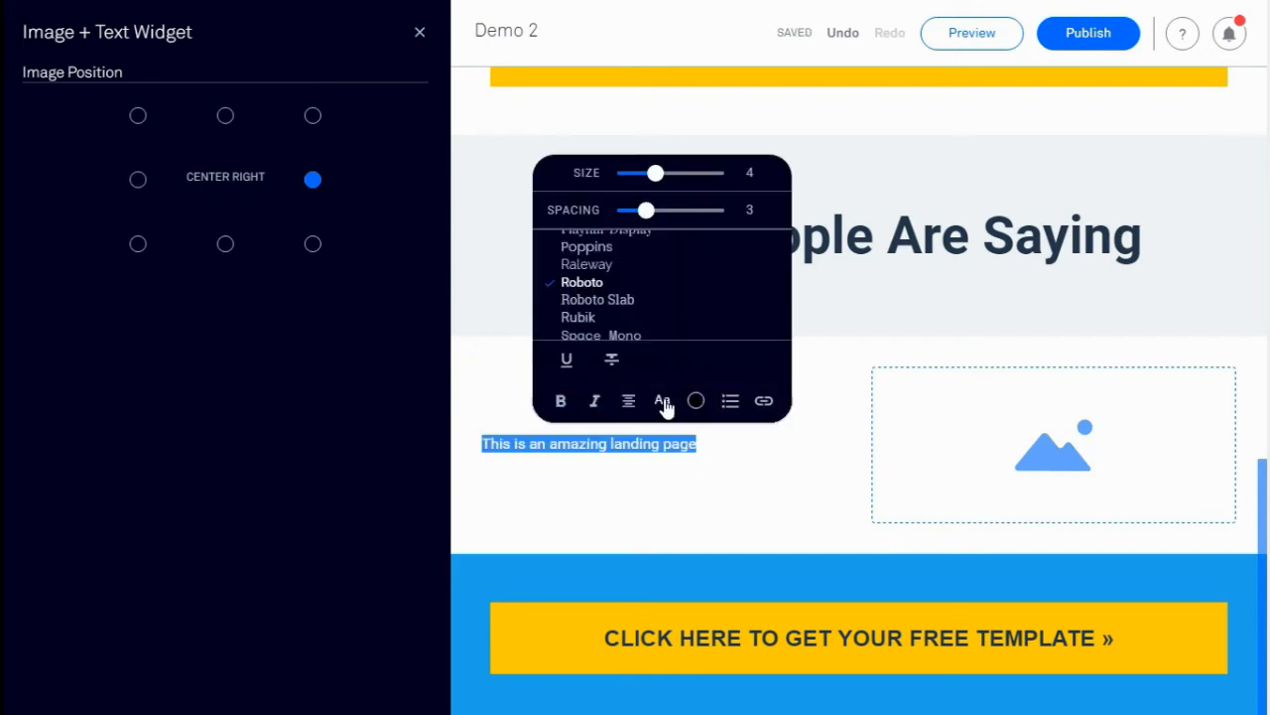
pyautogui.click(677, 173)
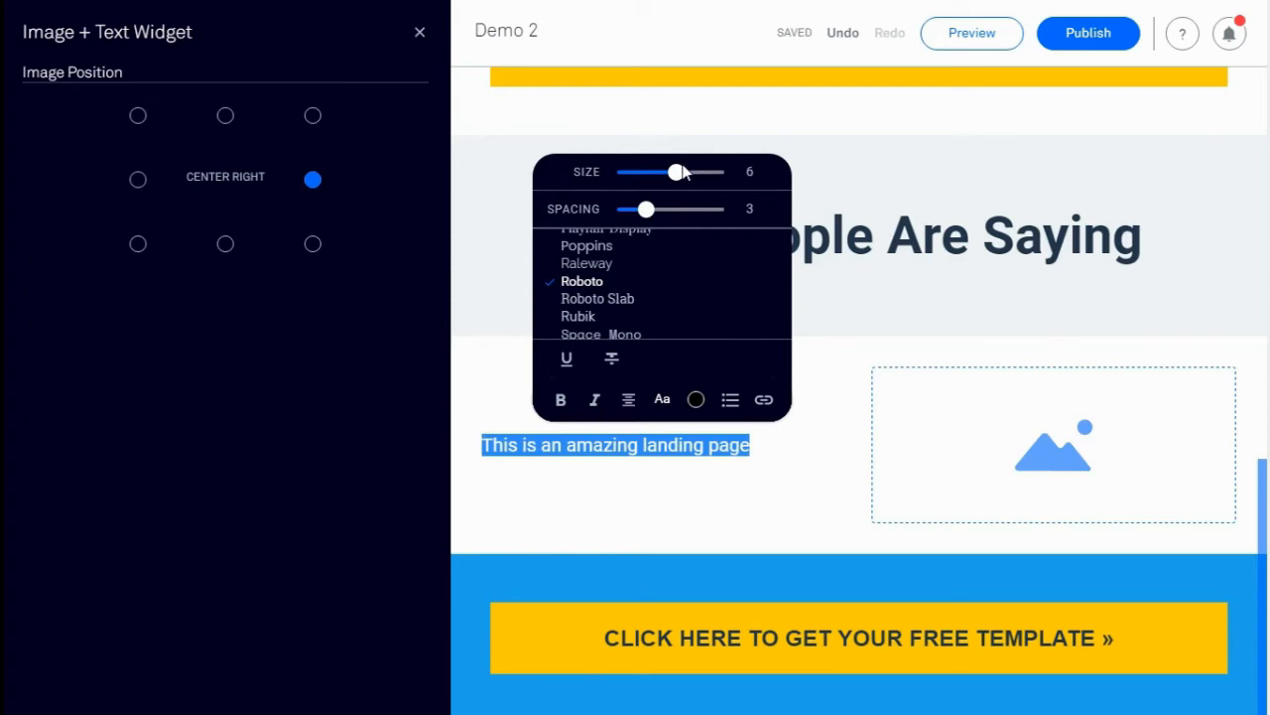
pyautogui.click(1040, 469)
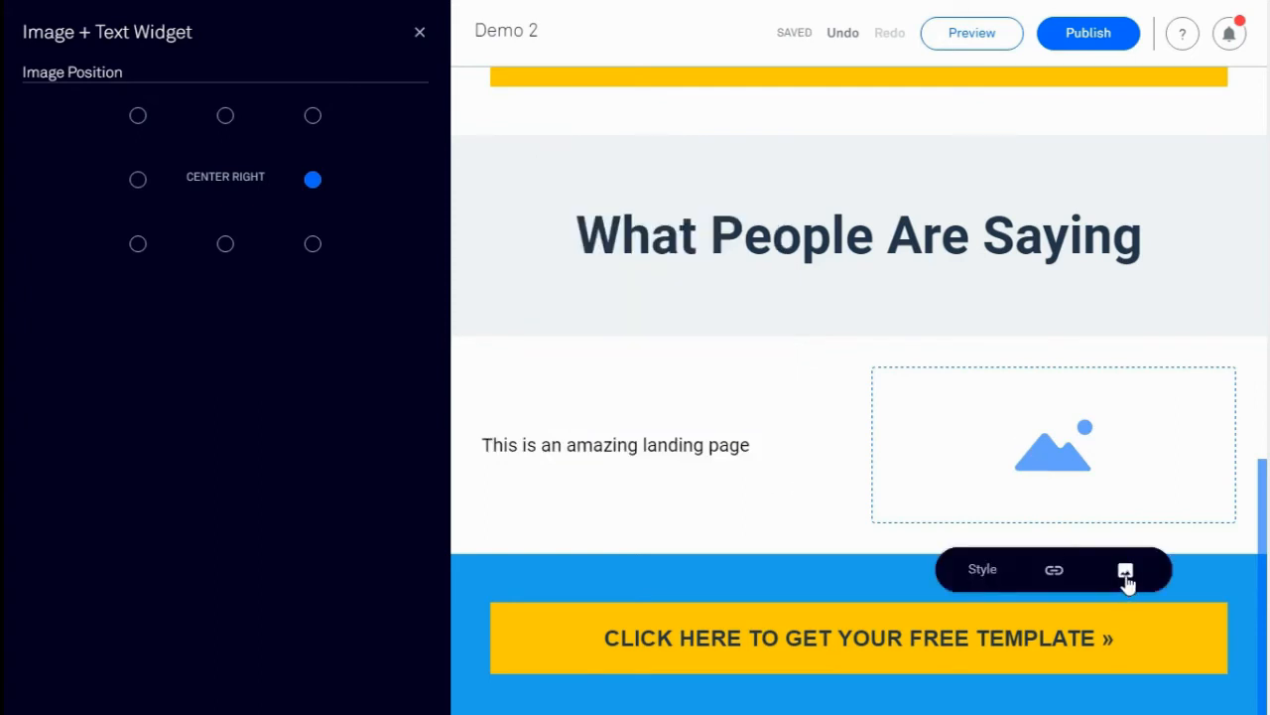
pyautogui.click(1125, 572)
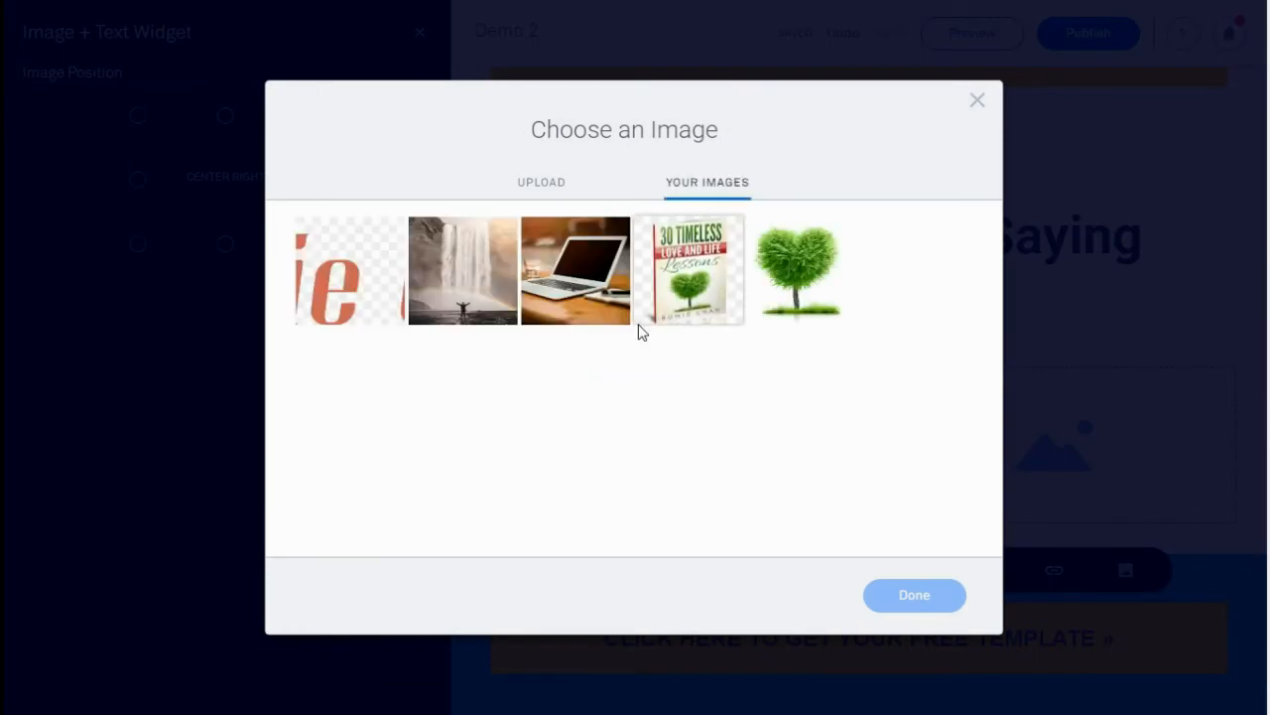
pyautogui.click(607, 296)
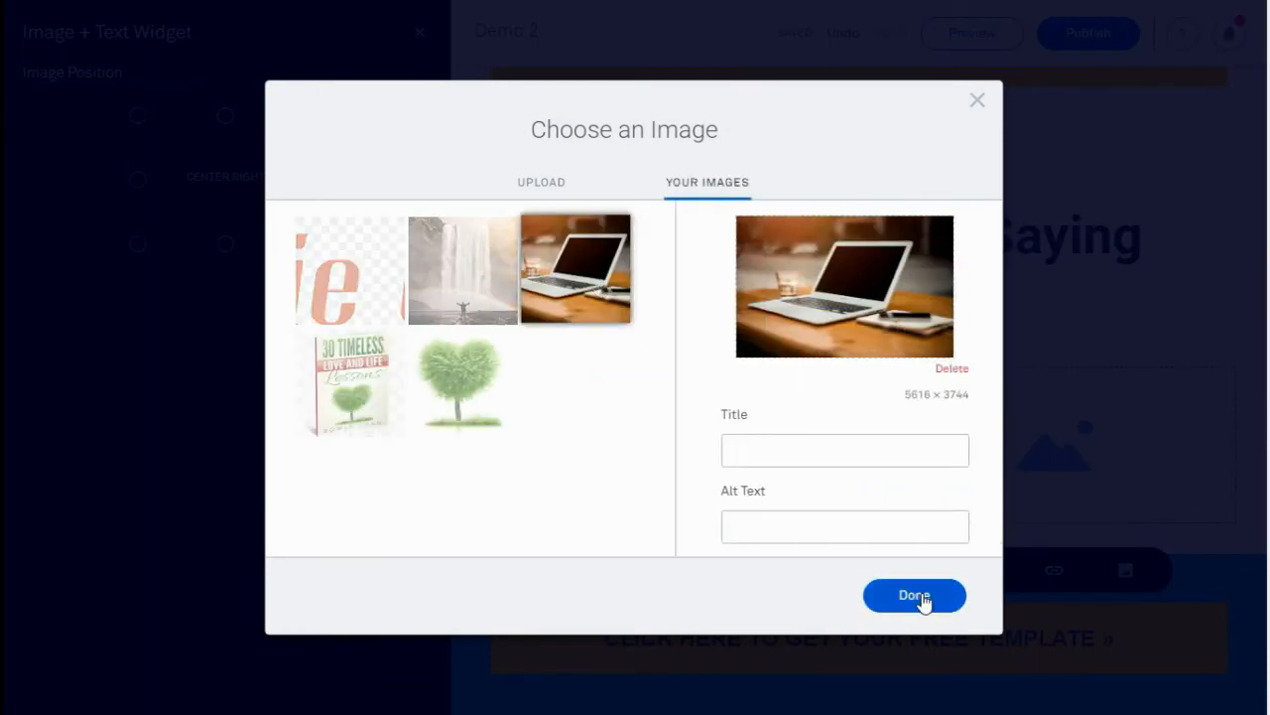
pyautogui.click(914, 595)
pyautogui.click(46, 119)
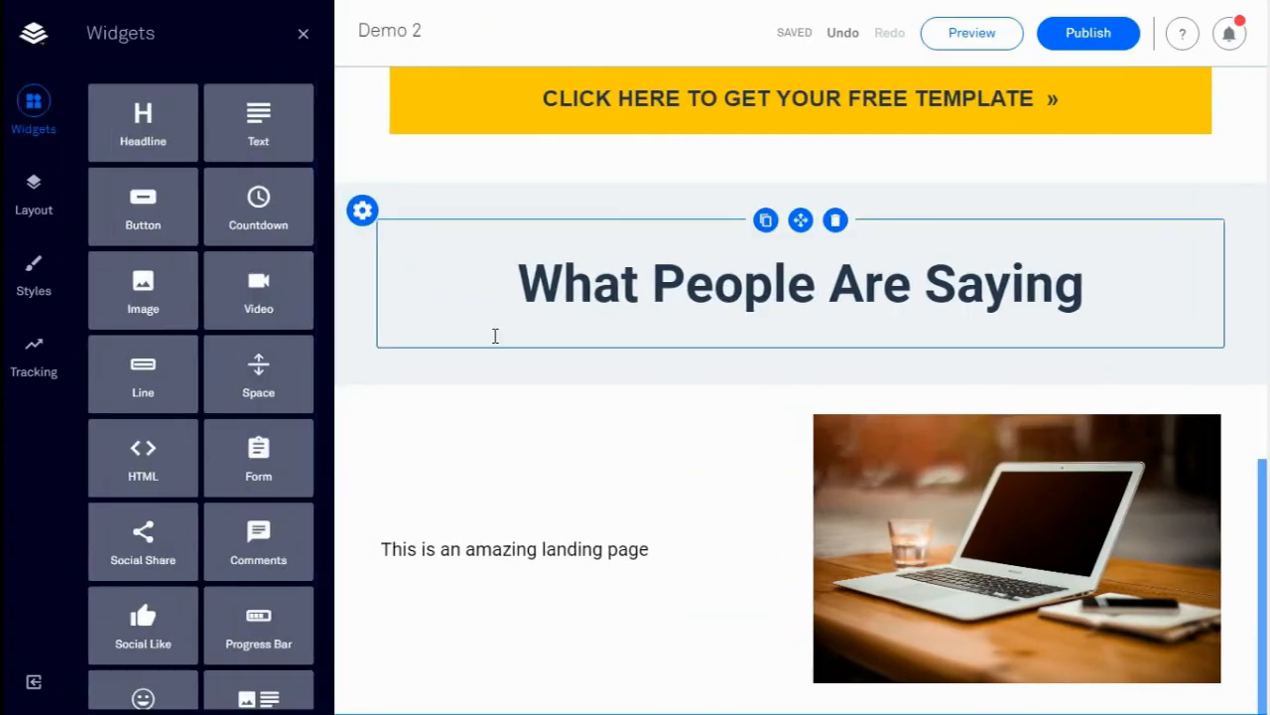
# Add a narrow spacer beside the call-to-action button and widen the button's column
pyautogui.scroll(-3, 472, 355)
pyautogui.moveTo(302, 362); pyautogui.dragTo(435, 516)
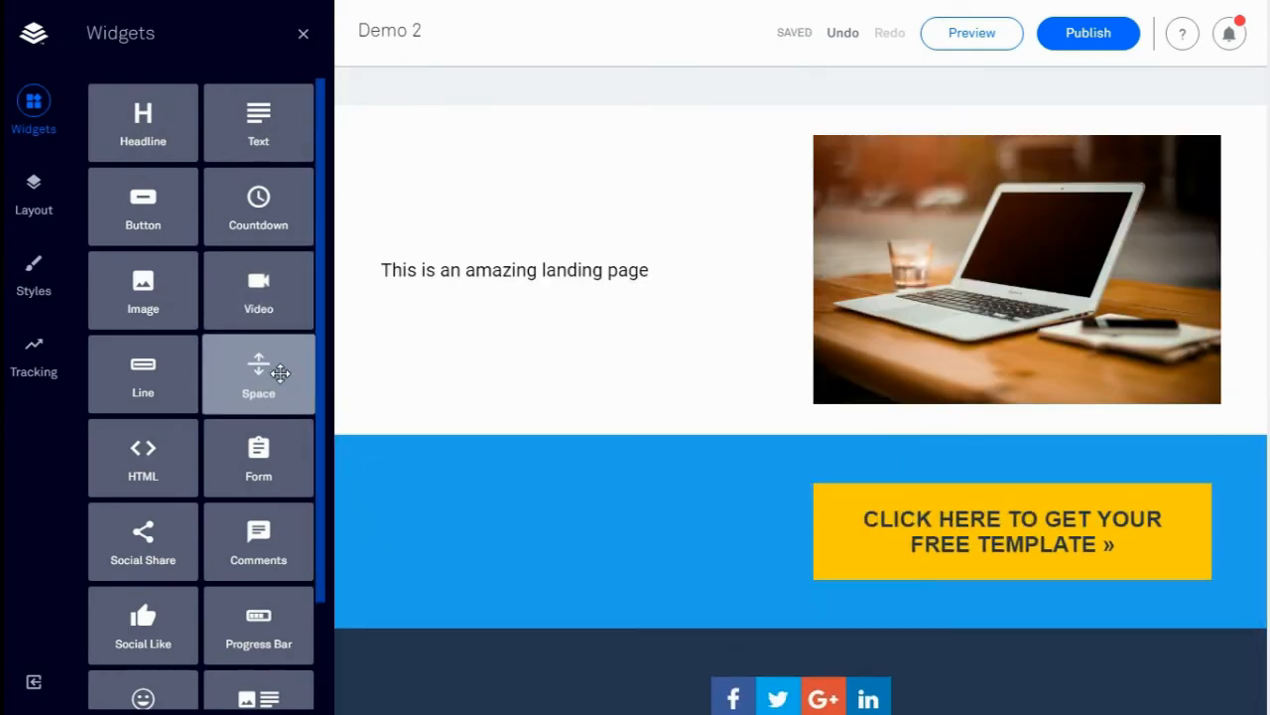
pyautogui.moveTo(275, 369); pyautogui.dragTo(1251, 539)
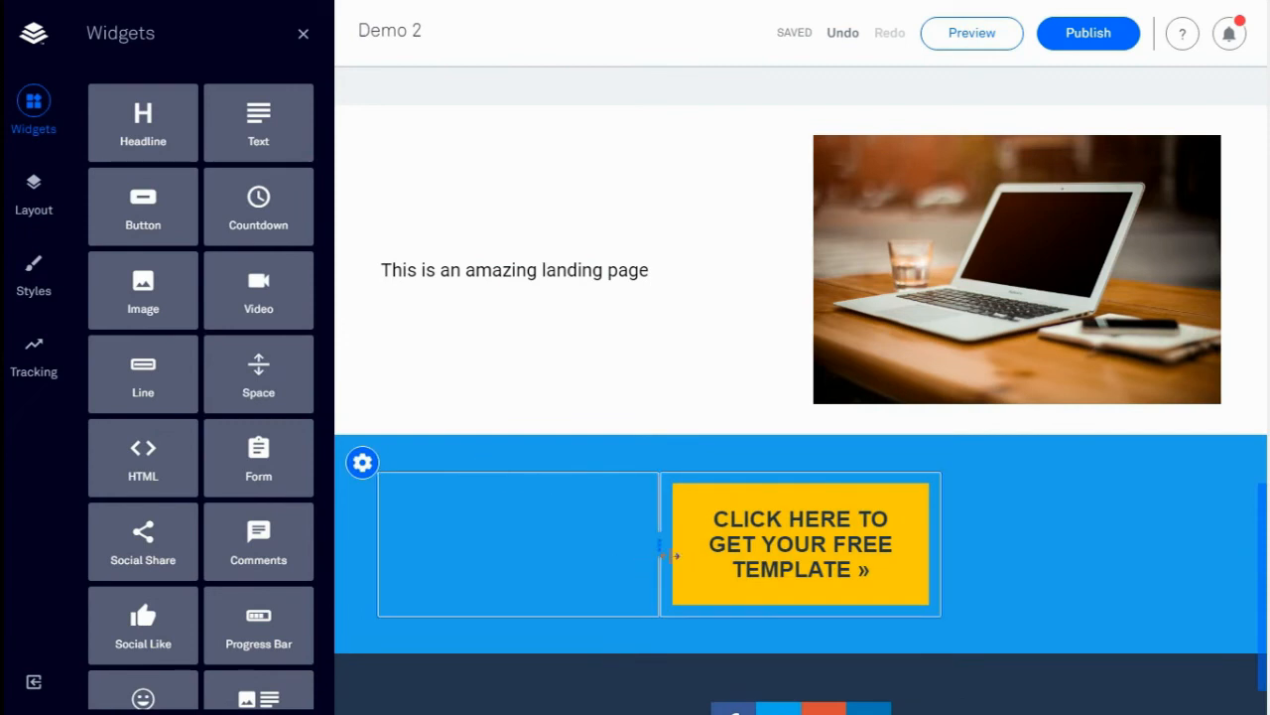
pyautogui.moveTo(658, 546); pyautogui.dragTo(520, 550)
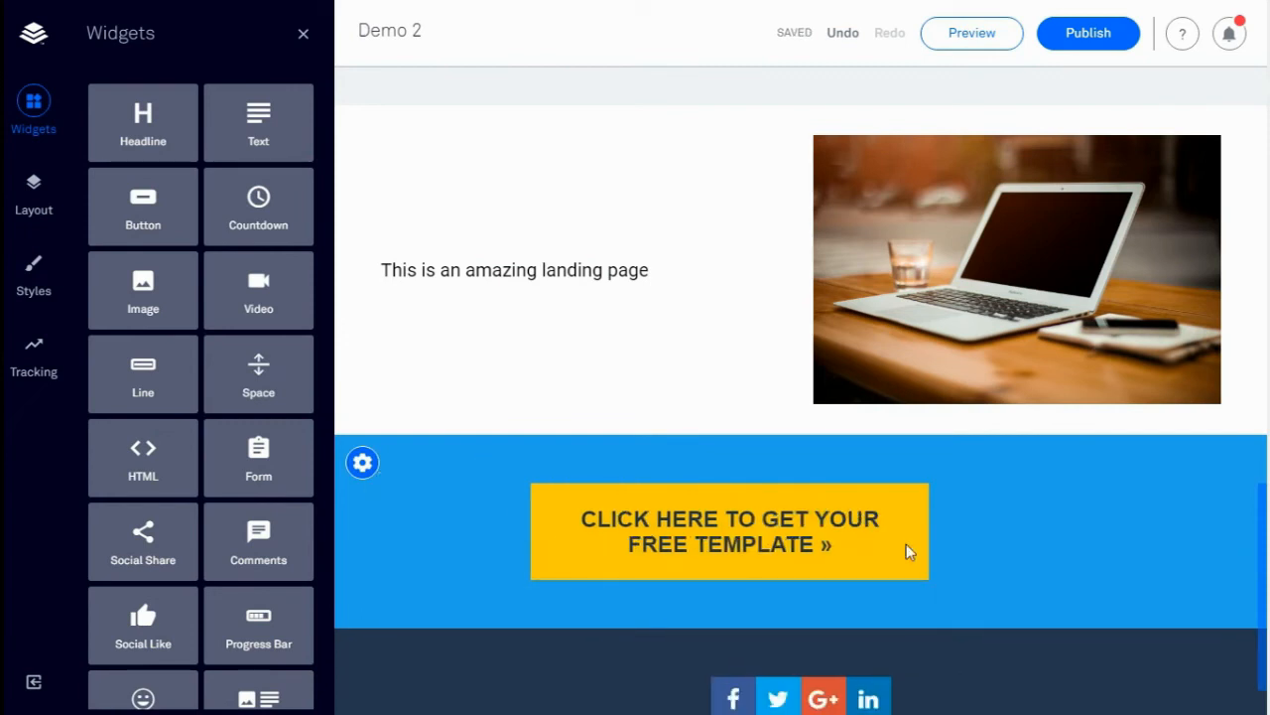
pyautogui.moveTo(941, 537); pyautogui.dragTo(1089, 529)
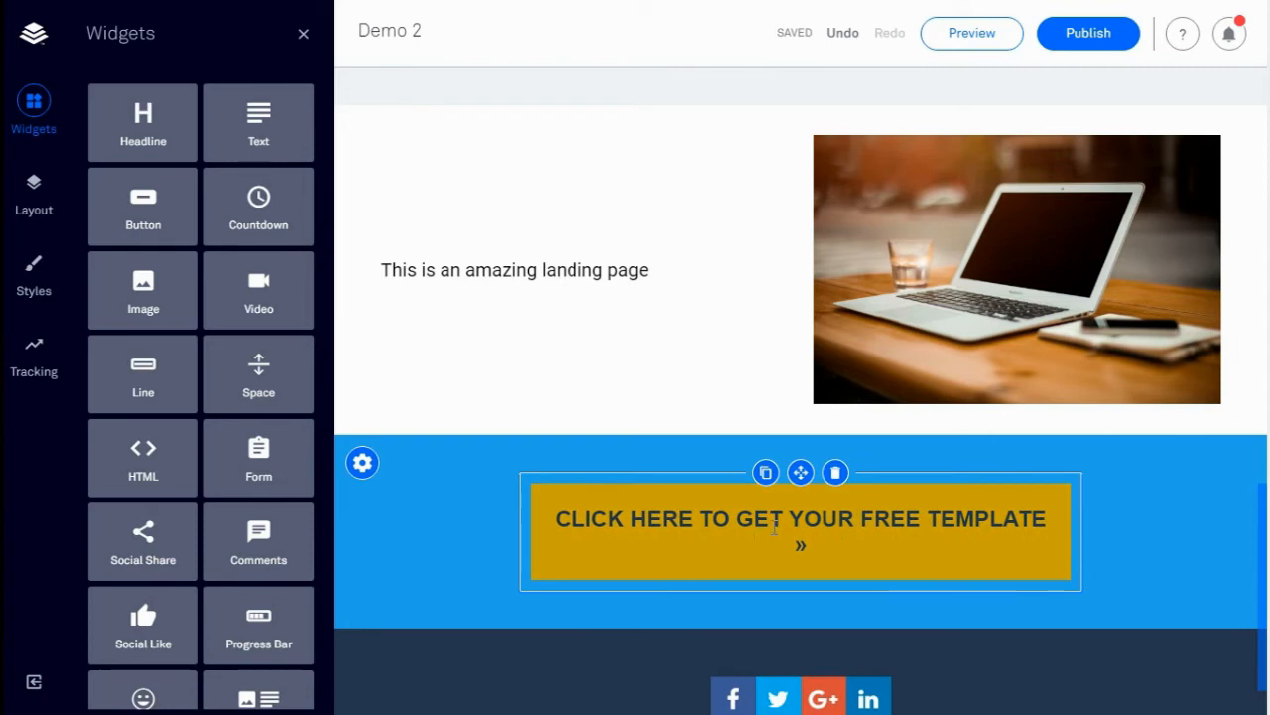
# Trim the button to GET YOUR FREE TEMPLATE, rounded, with #ff1500 red background and #ffffff white text
pyautogui.moveTo(738, 518); pyautogui.dragTo(548, 516)
pyautogui.press('BackSpace')
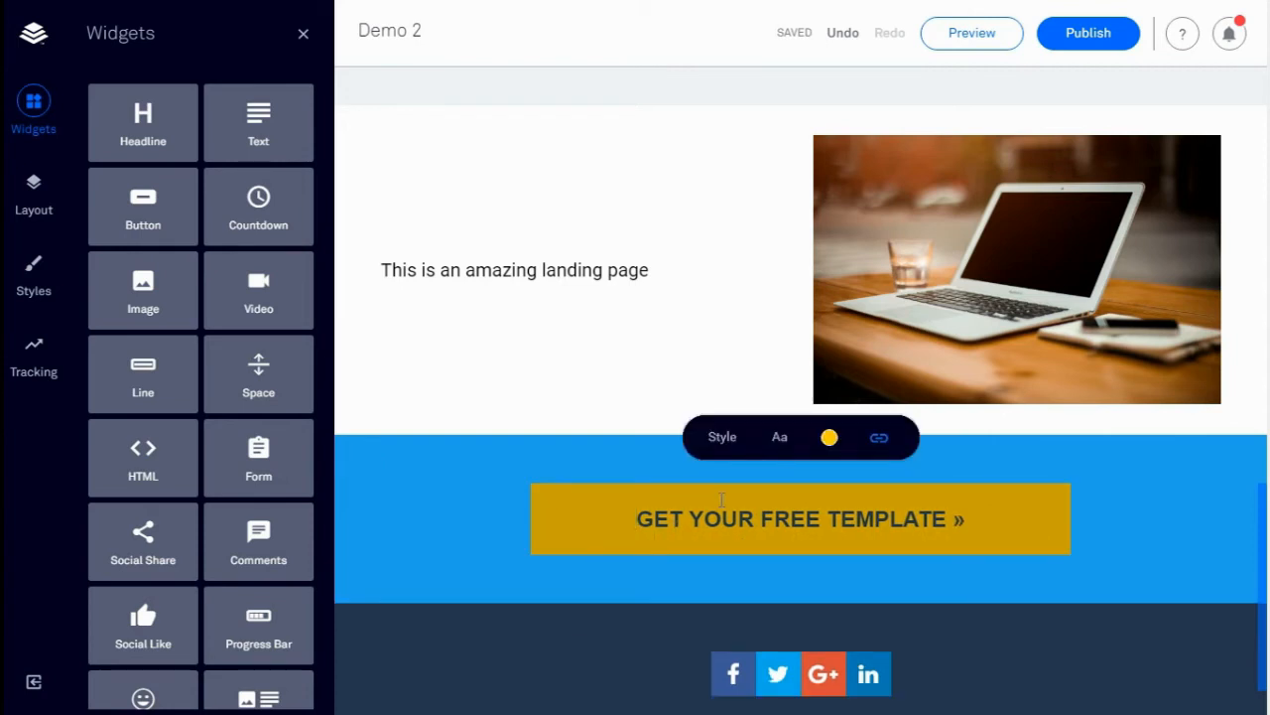
pyautogui.press('BackSpace')
pyautogui.press('BackSpace')
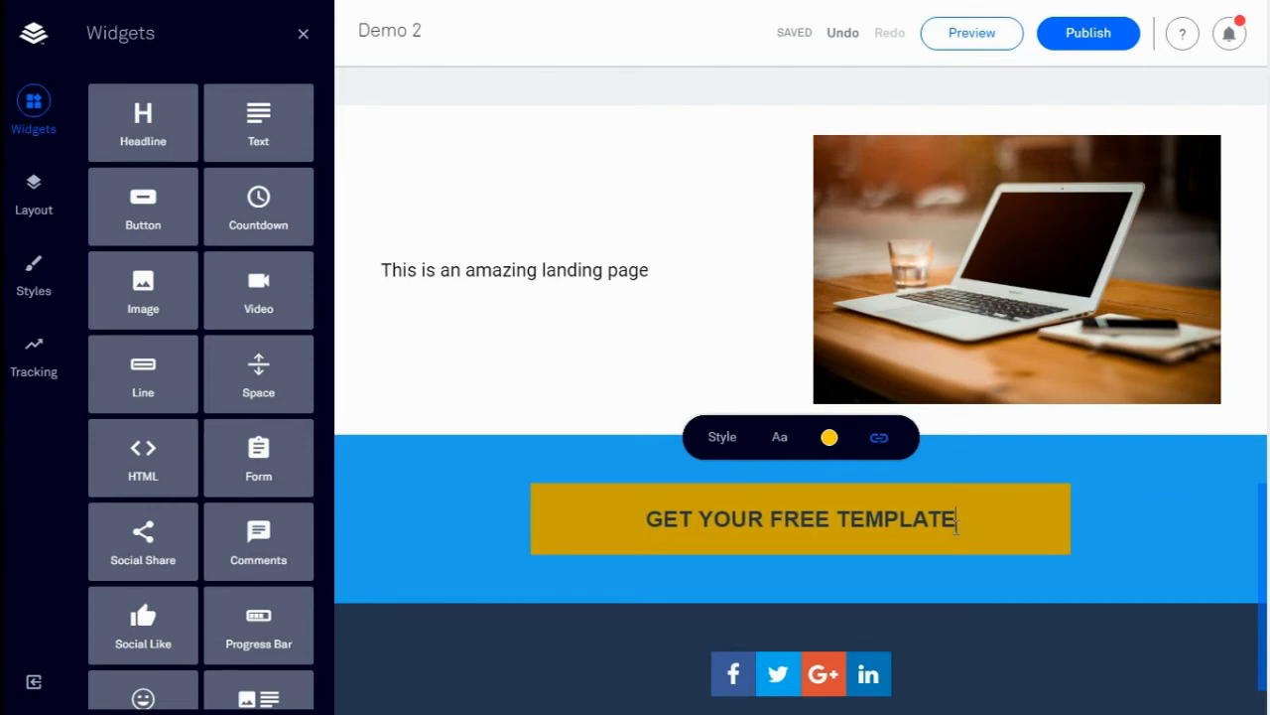
pyautogui.click(731, 446)
pyautogui.click(806, 288)
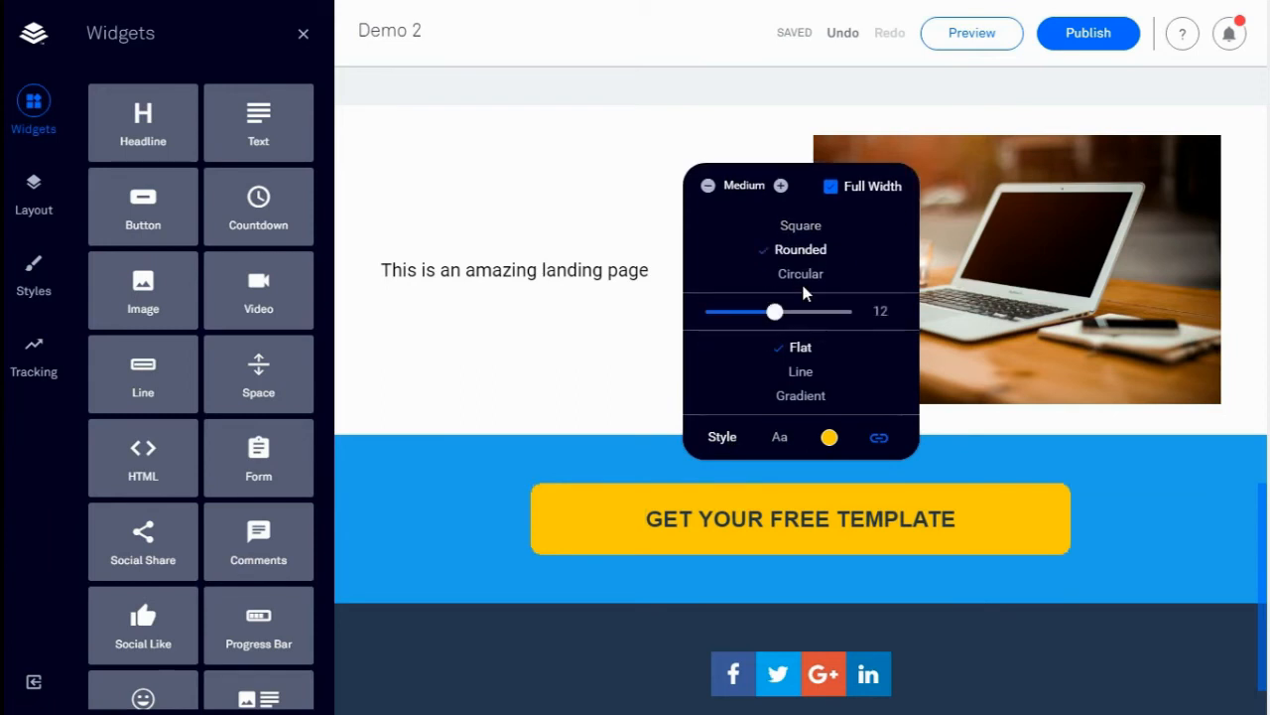
pyautogui.click(832, 443)
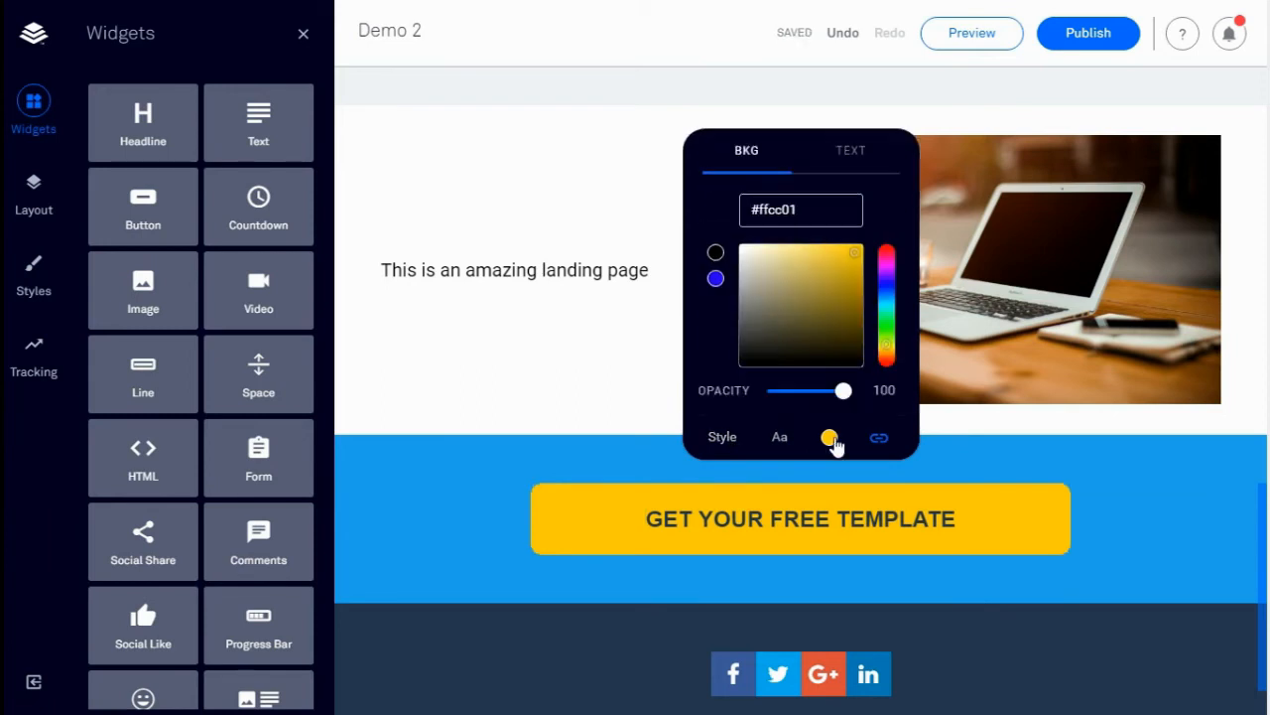
pyautogui.click(888, 363)
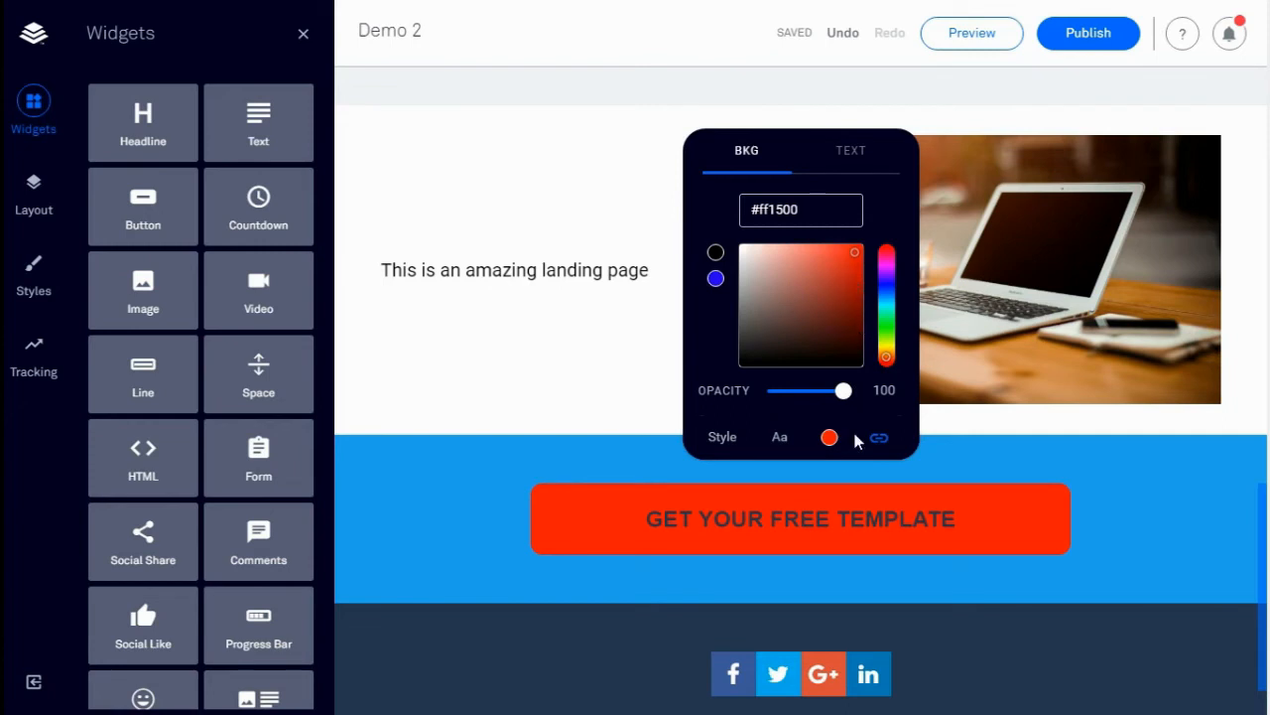
pyautogui.click(858, 159)
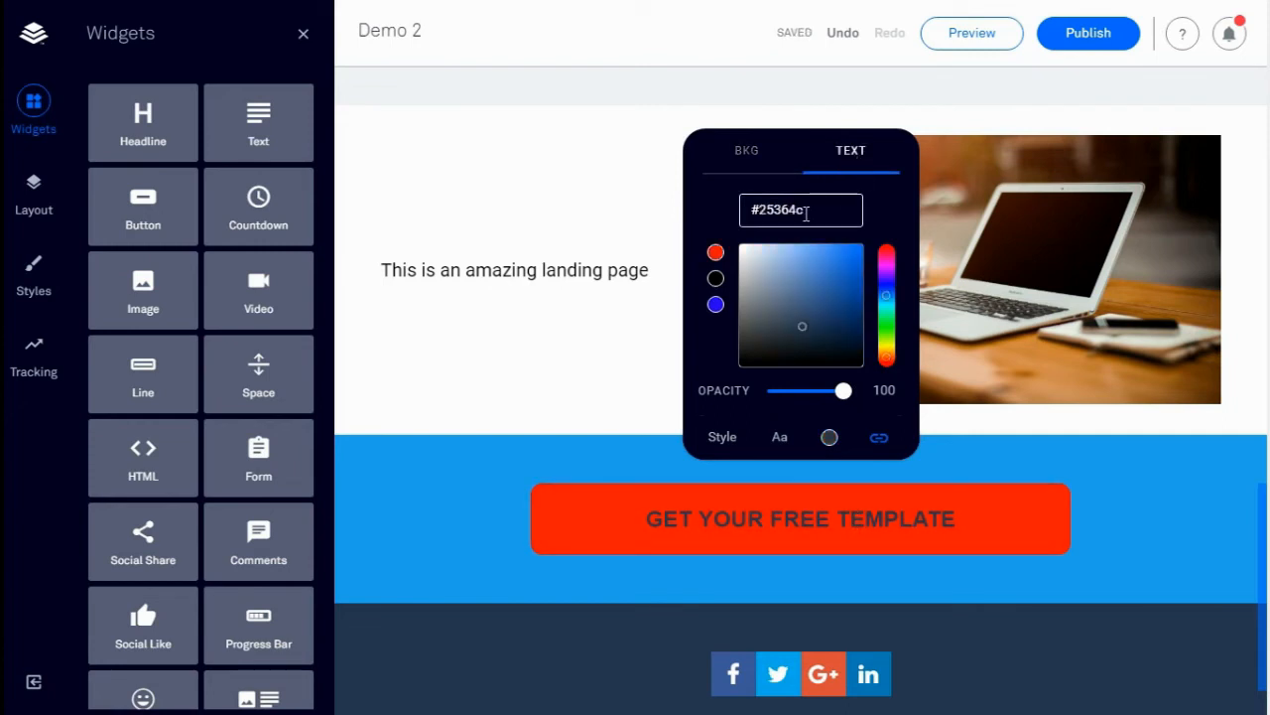
pyautogui.click(747, 256)
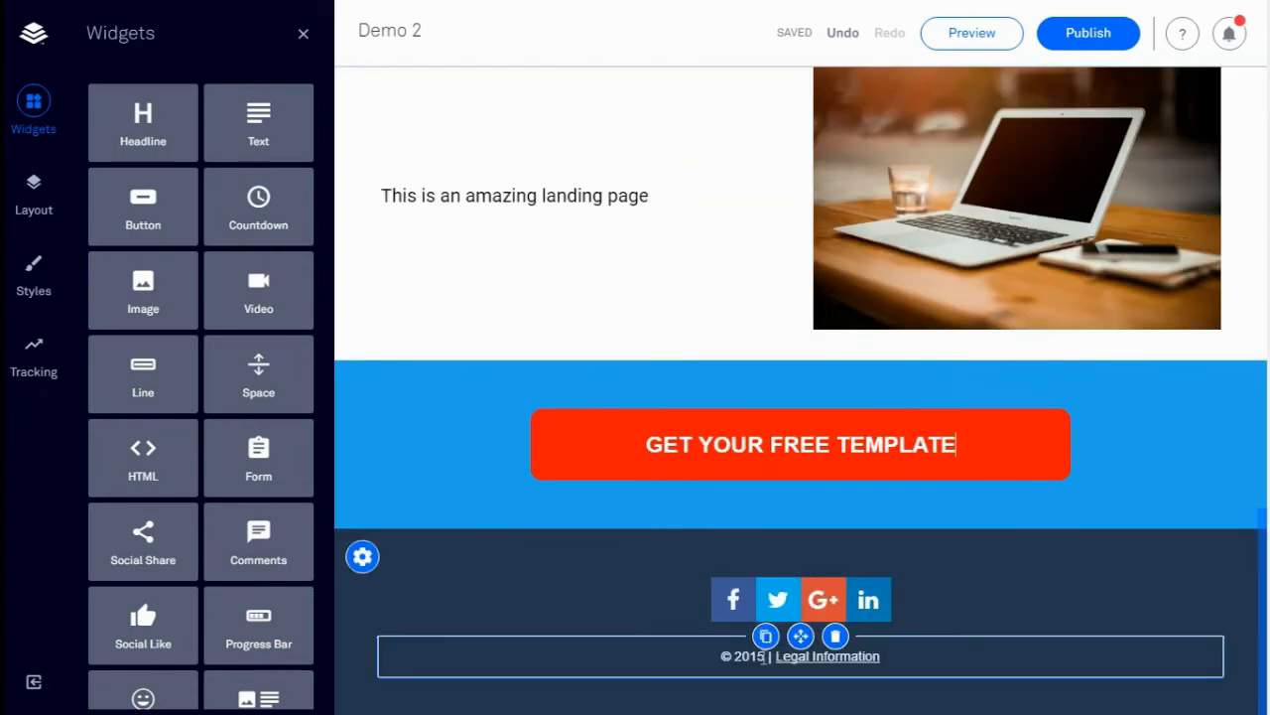
# Change the footer to read '© 2016 | Copyright'
pyautogui.click(768, 659)
pyautogui.press('BackSpace')
pyautogui.write('6')
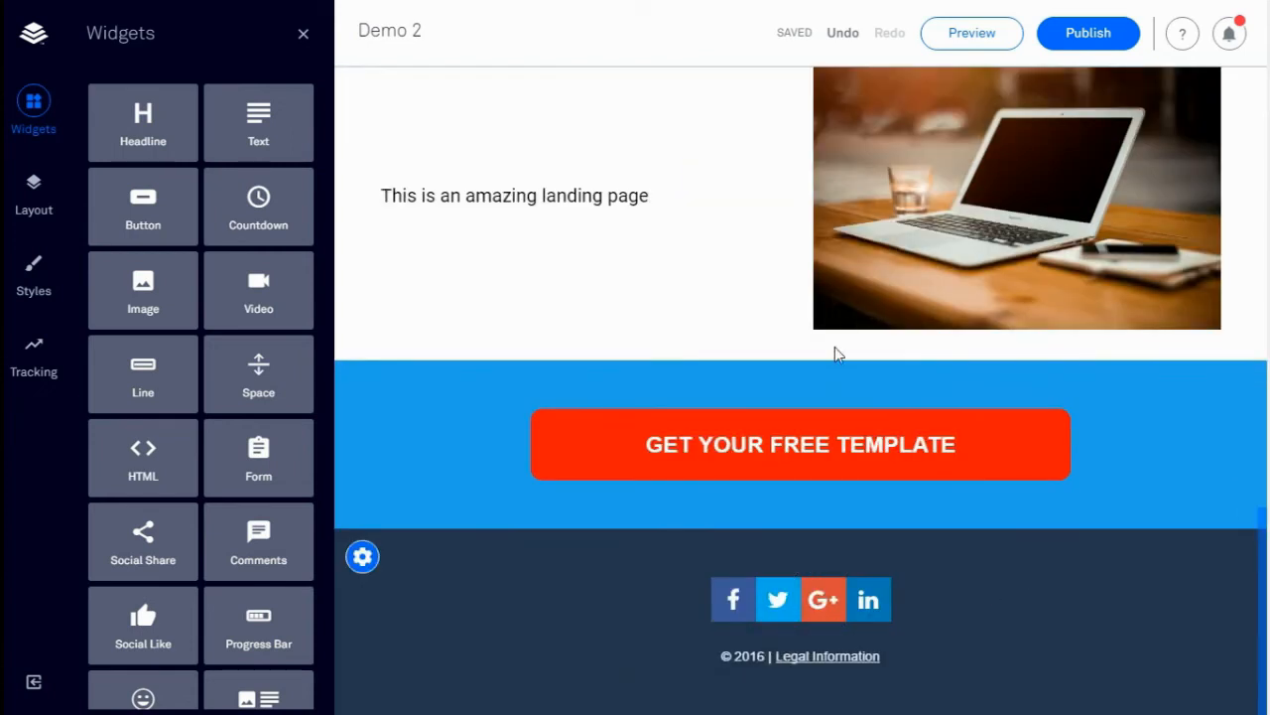
pyautogui.click(884, 657)
pyautogui.press('BackSpace')
pyautogui.press('BackSpace')
pyautogui.press('BackSpace')
pyautogui.press('BackSpace')
pyautogui.press('BackSpace')
pyautogui.press('BackSpace')
pyautogui.press('BackSpace')
pyautogui.press('BackSpace')
pyautogui.press('BackSpace')
pyautogui.press('BackSpace')
pyautogui.press('BackSpace')
pyautogui.press('BackSpace')
pyautogui.press('BackSpace')
pyautogui.press('BackSpace')
pyautogui.press('BackSpace')
pyautogui.press('BackSpace')
pyautogui.press('BackSpace')
pyautogui.write('Copyrigh')
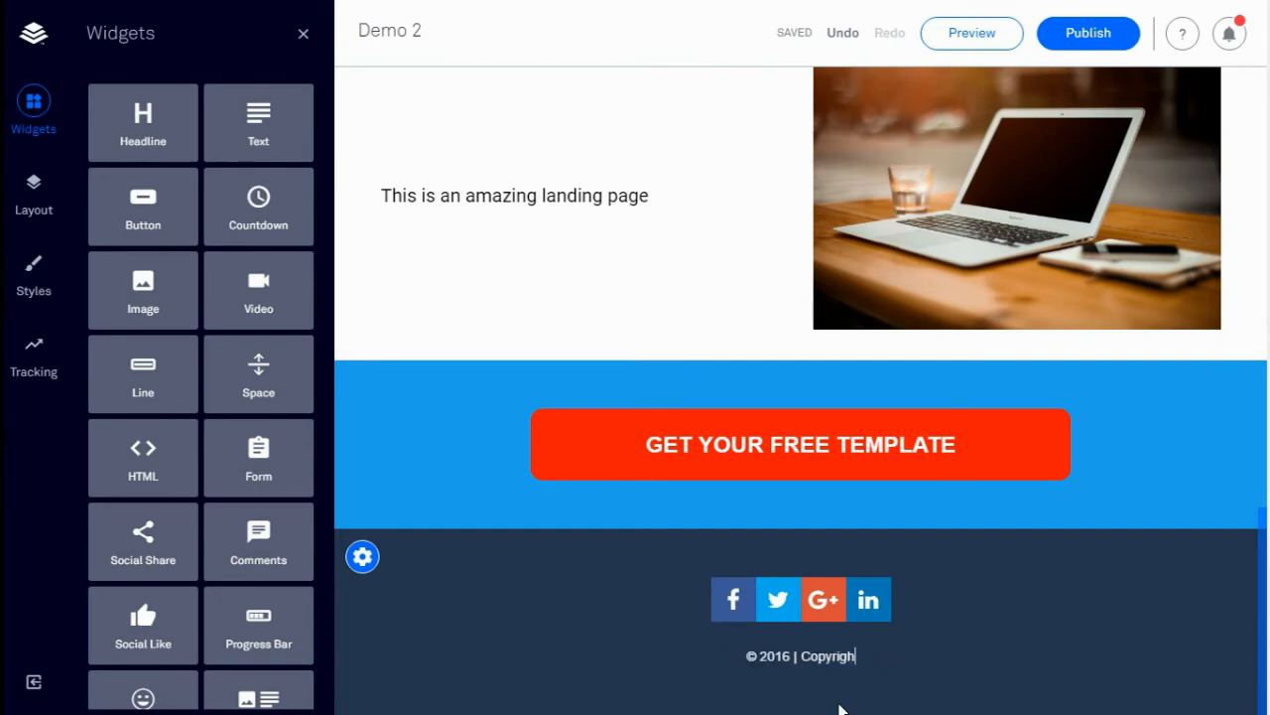
pyautogui.write('t')
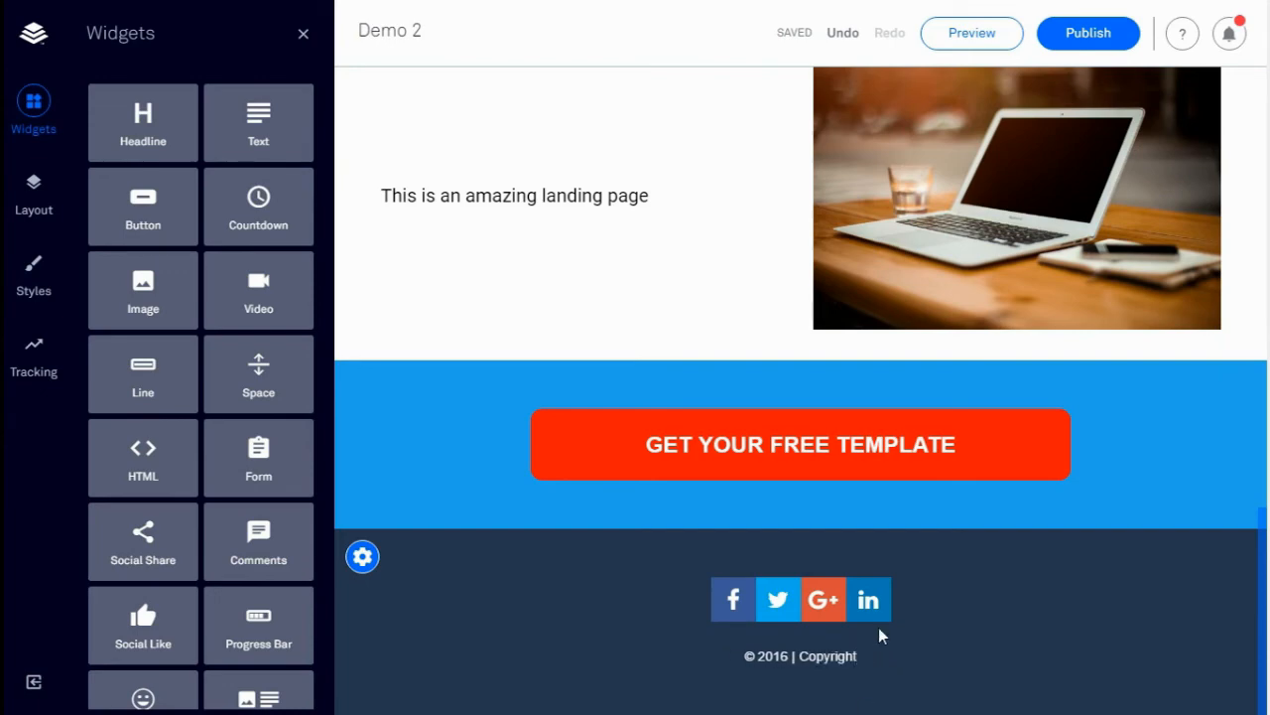
pyautogui.scroll(15, 906, 527)
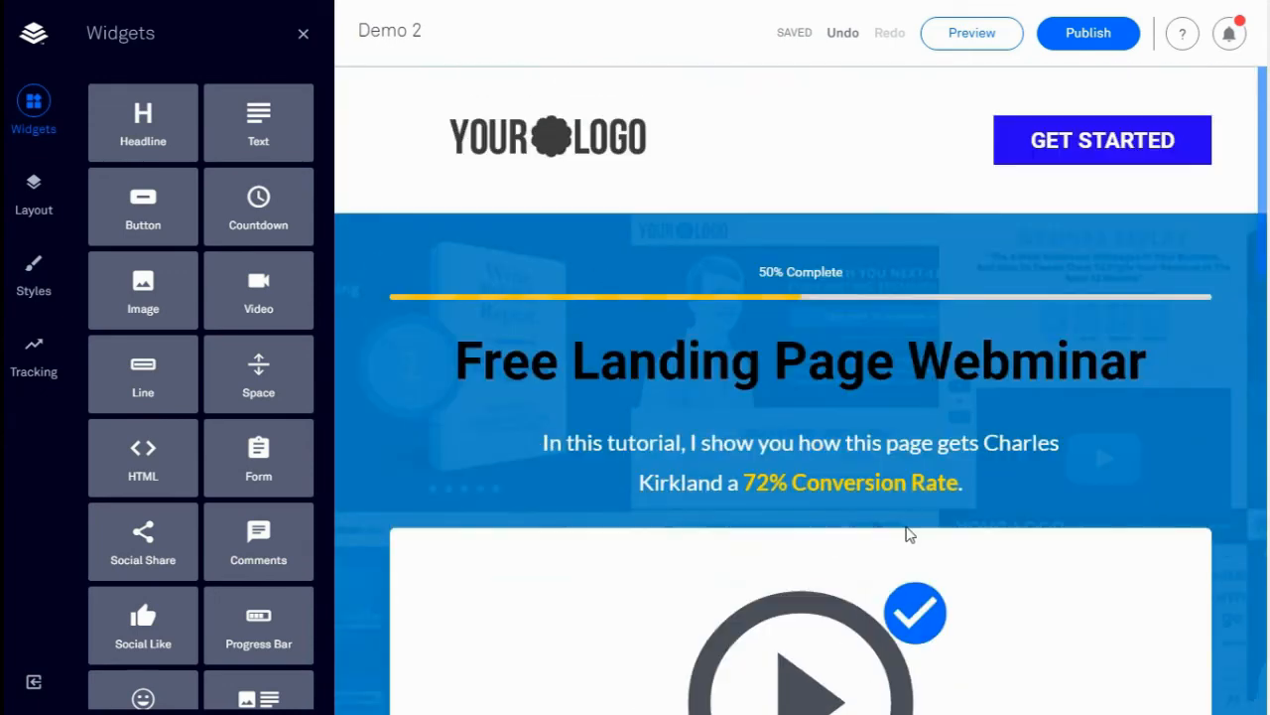
# Link the GET STARTED button to a leadbox and open My Leadbox 1 for editing
pyautogui.click(1148, 140)
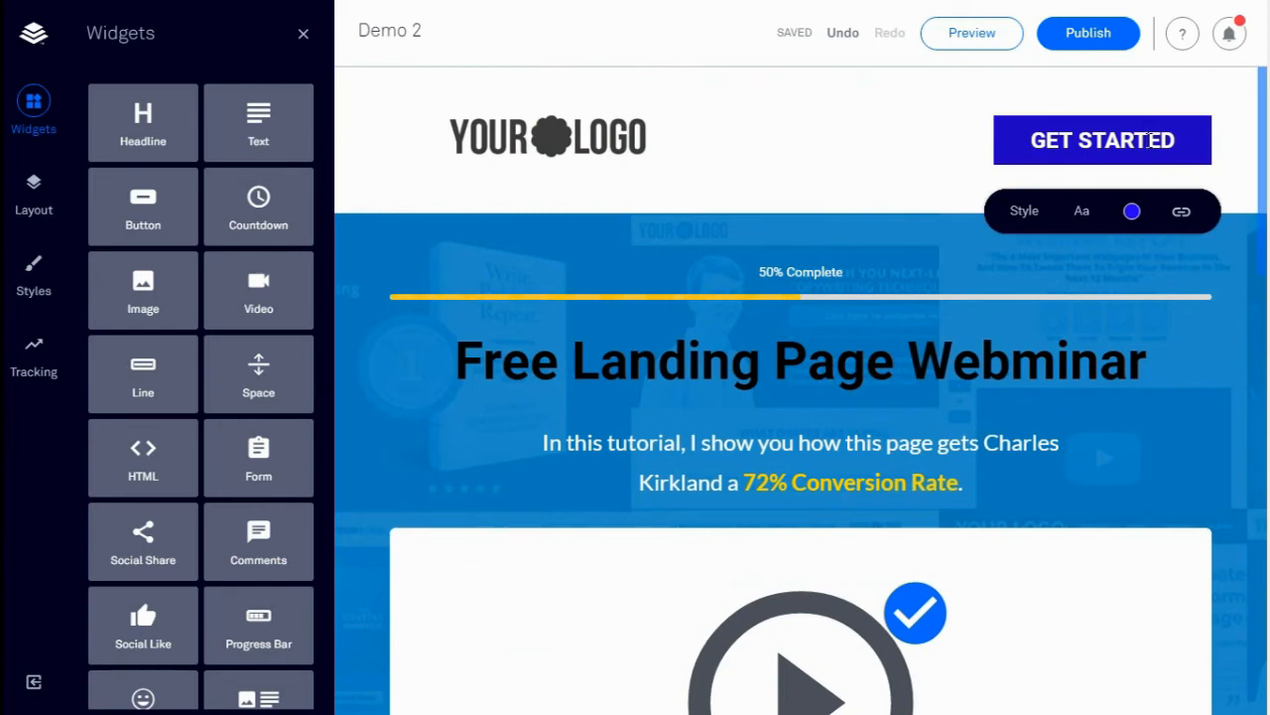
pyautogui.click(1181, 210)
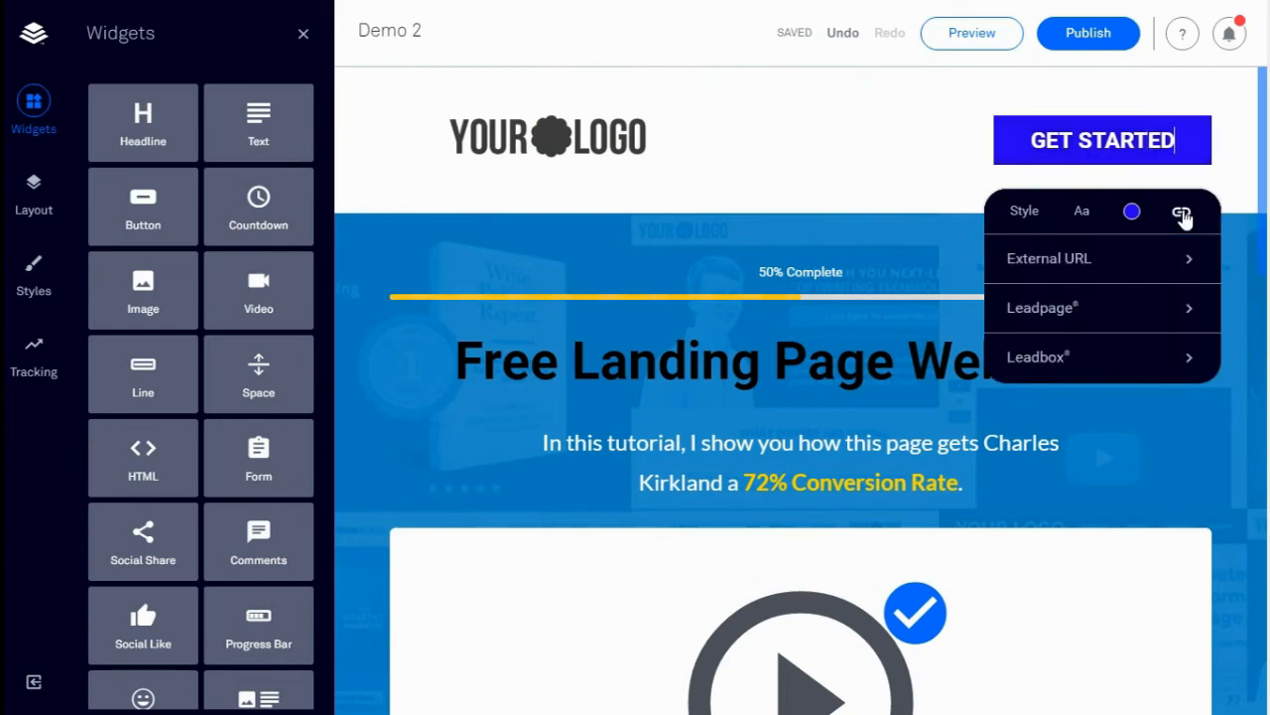
pyautogui.click(1080, 362)
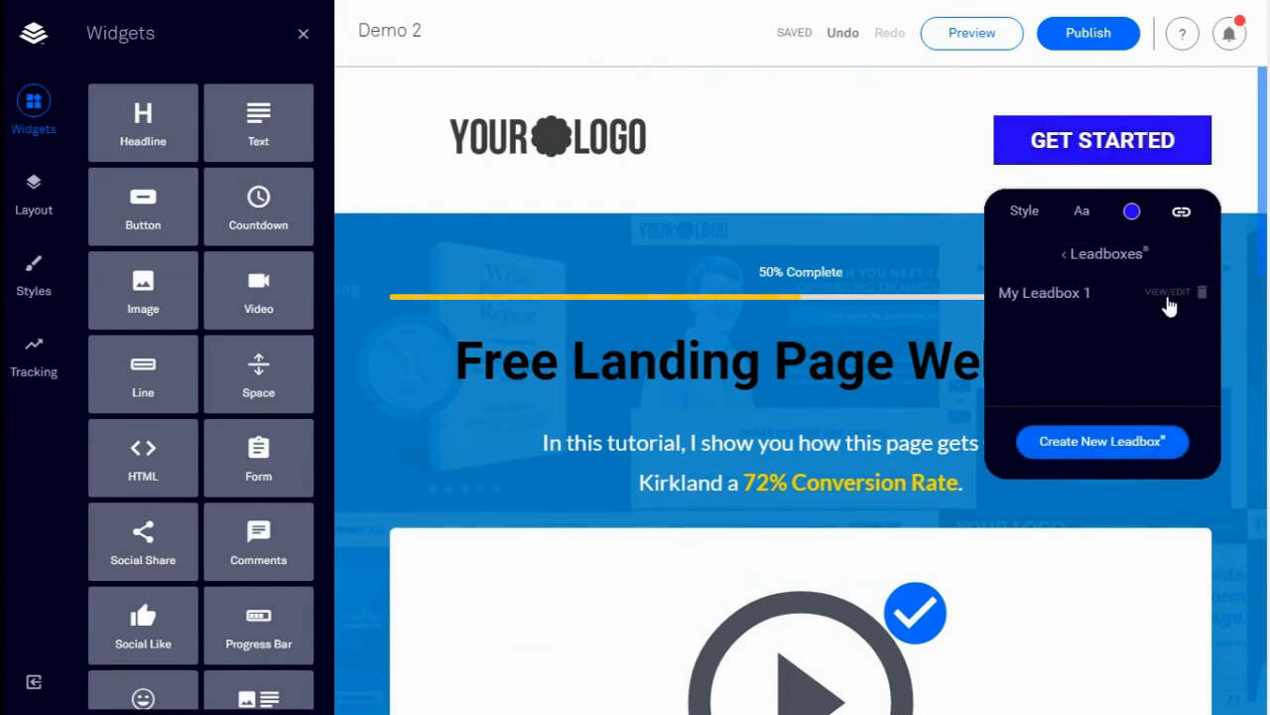
pyautogui.click(1167, 294)
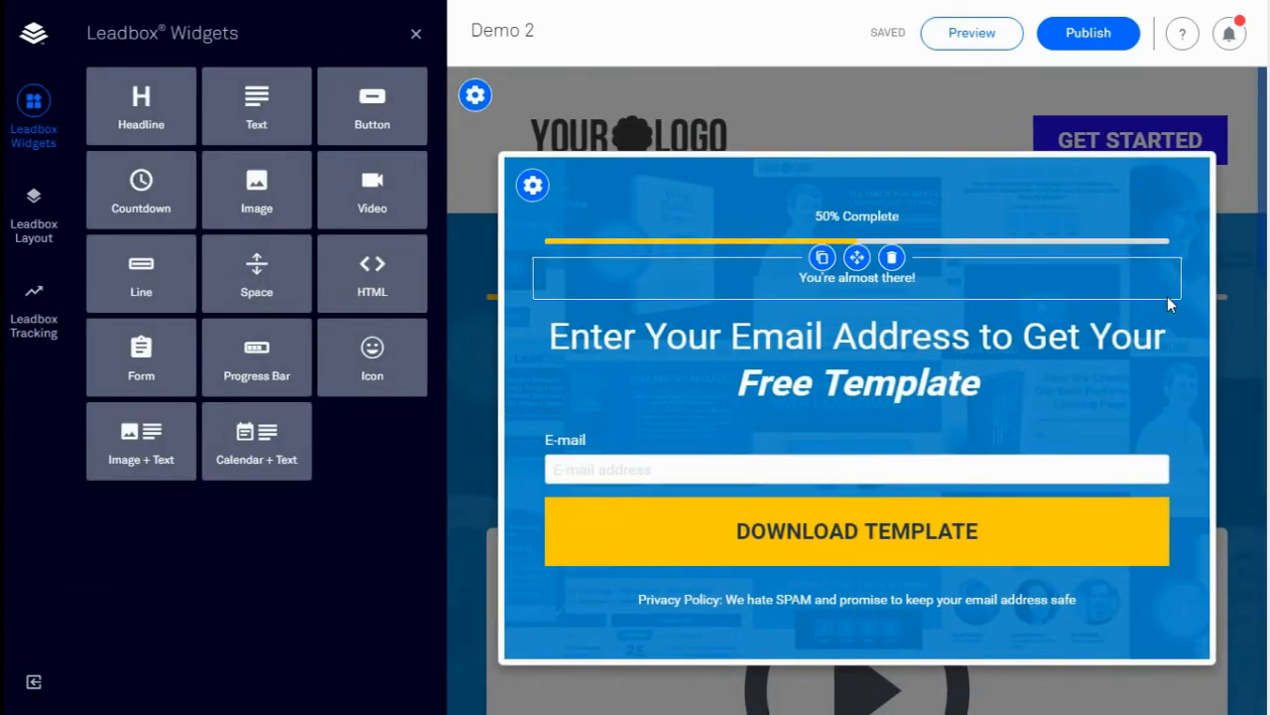
# Raise the leadbox progress bar to 75% complete and select the form
pyautogui.click(911, 238)
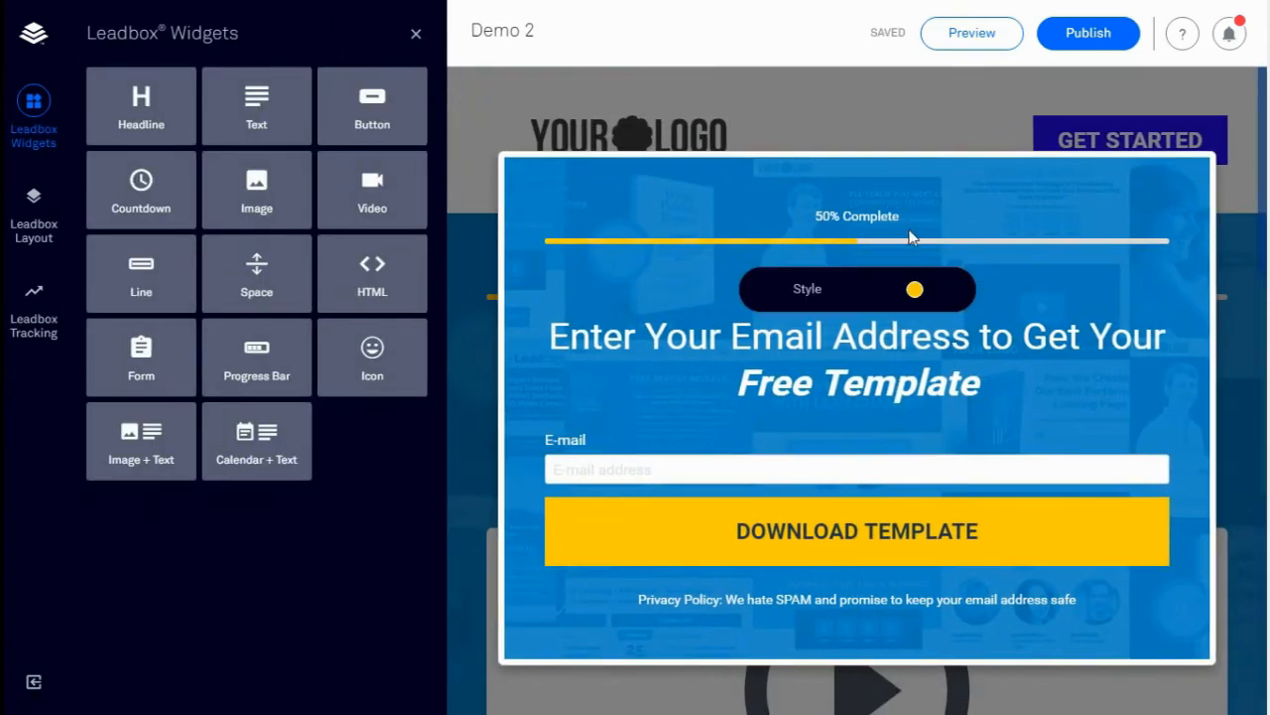
pyautogui.click(808, 290)
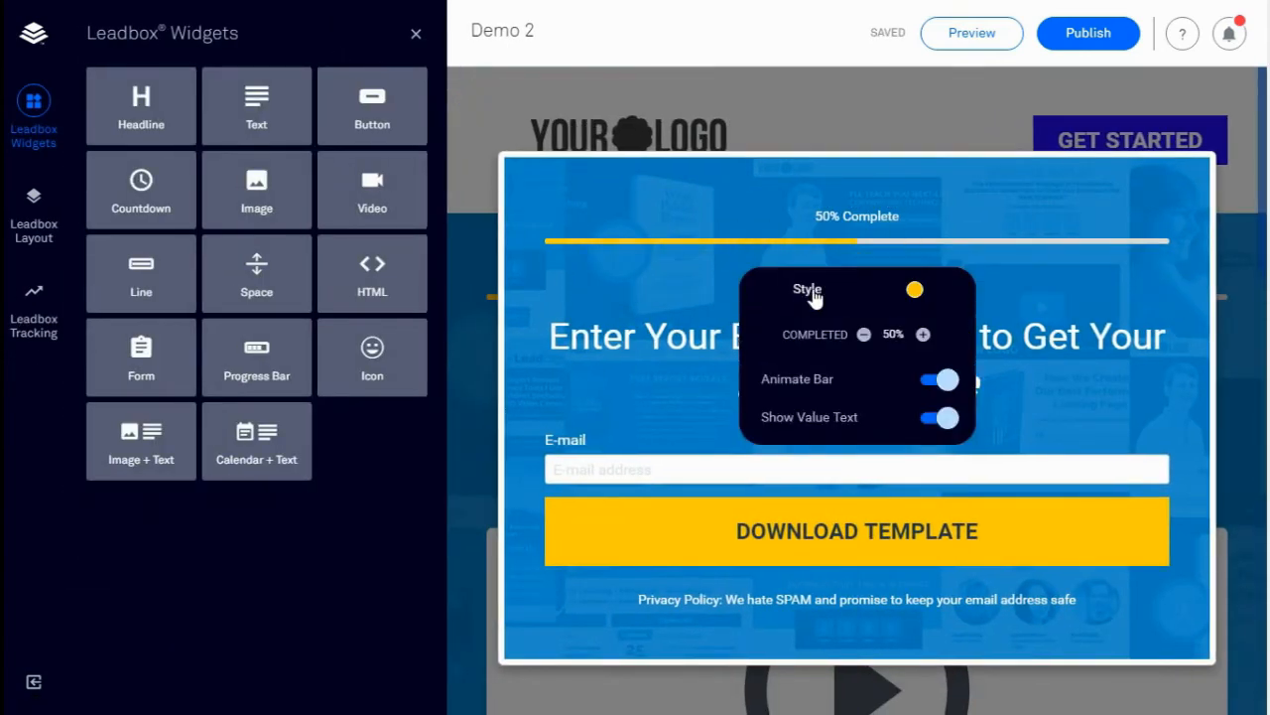
pyautogui.click(923, 334)
pyautogui.click(723, 462)
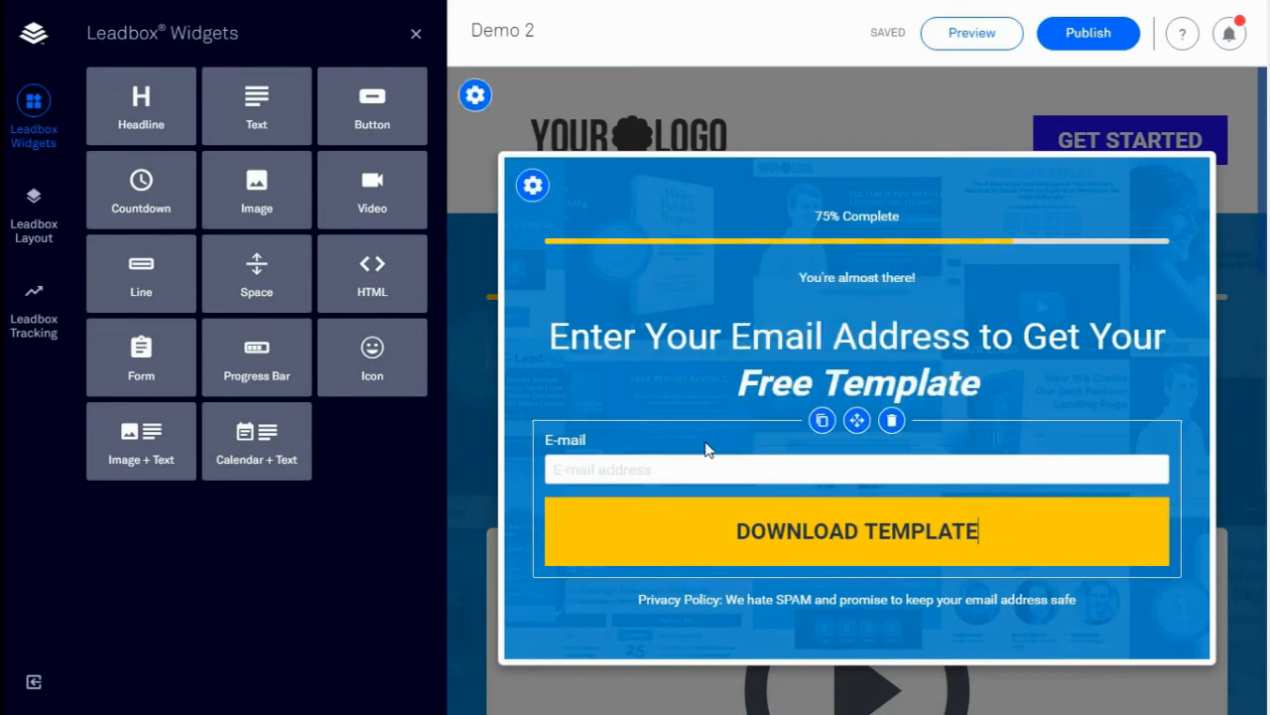
pyautogui.click(710, 460)
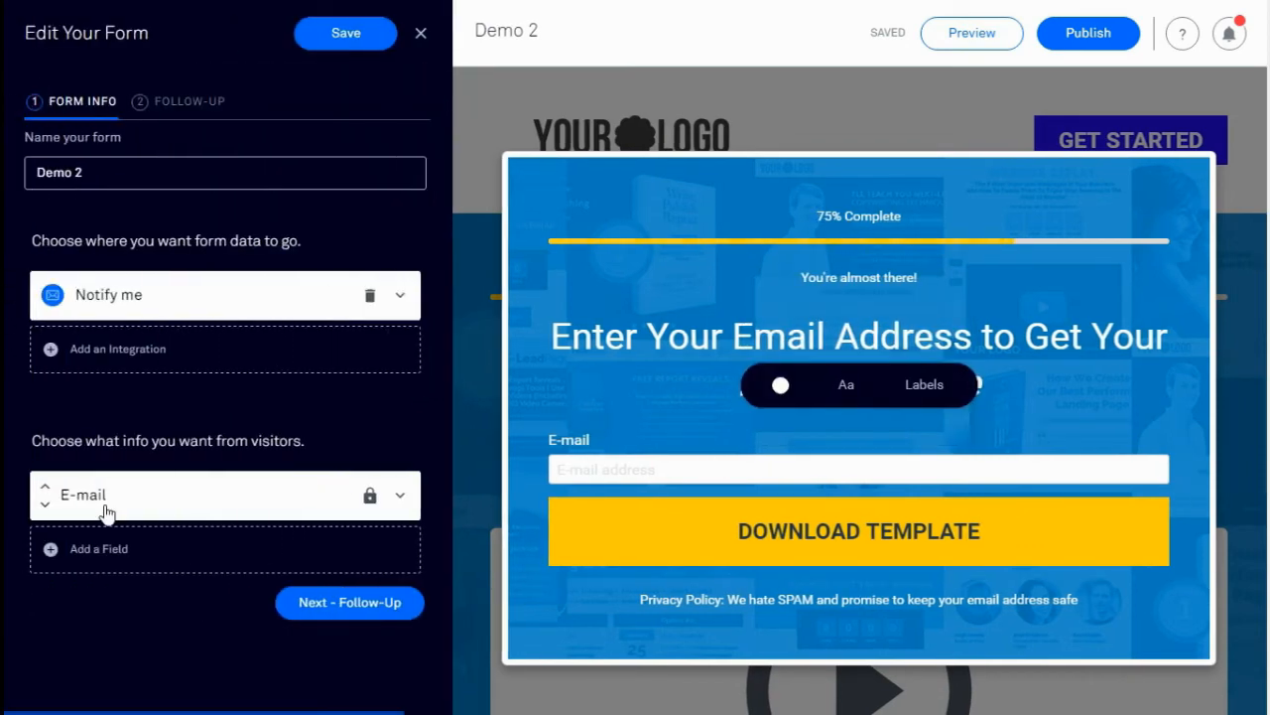
# Add a First Name field and change the E-mail placeholder to 'enter your best email address'
pyautogui.click(353, 544)
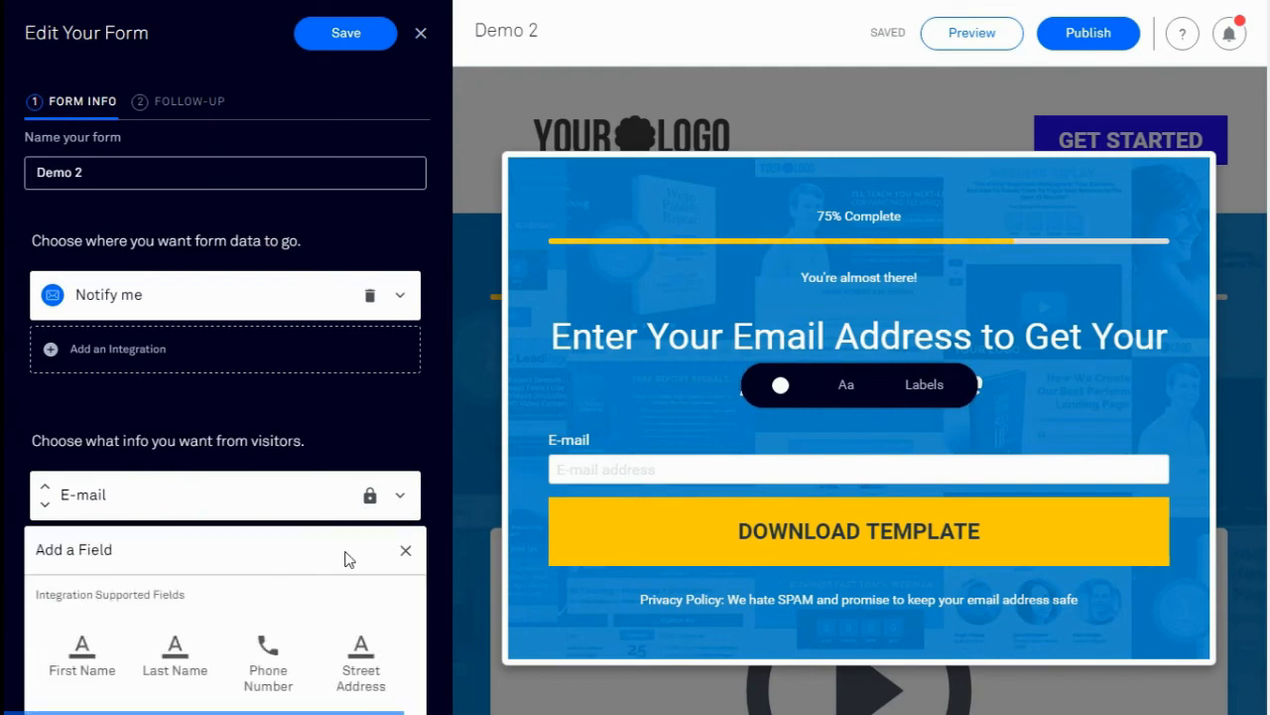
pyautogui.click(87, 663)
pyautogui.click(867, 426)
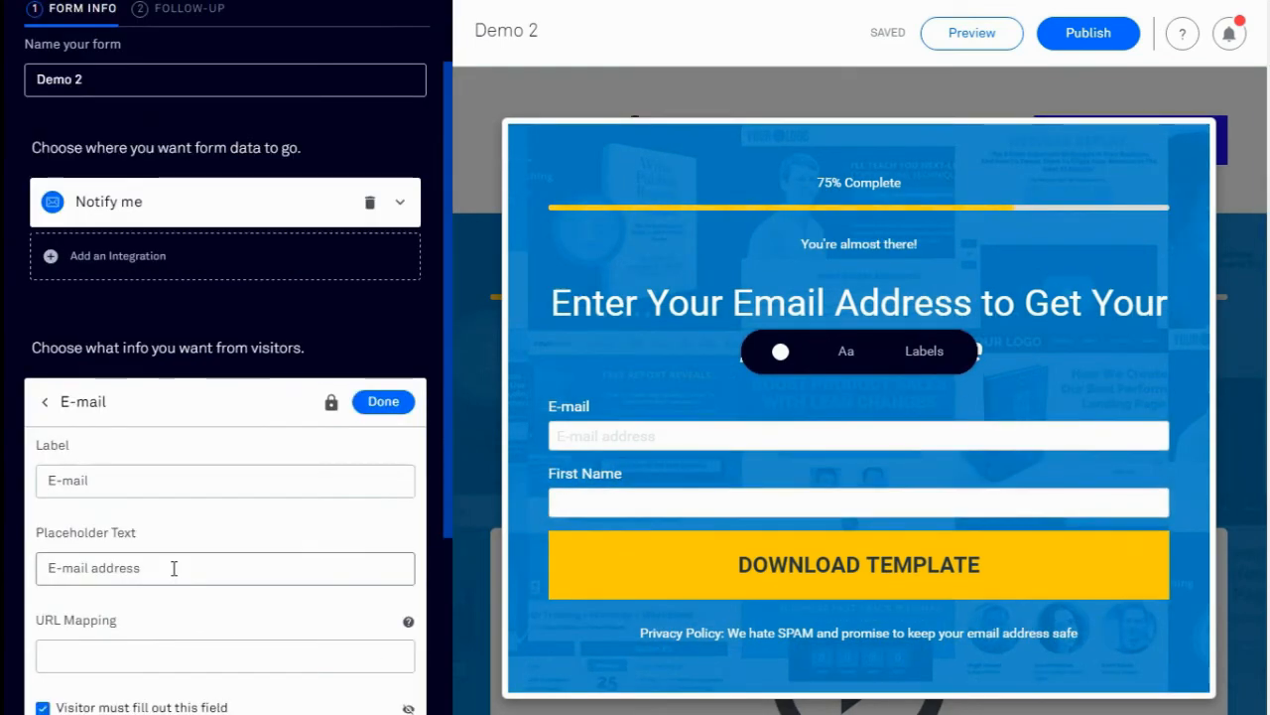
pyautogui.click(174, 568)
pyautogui.press('BackSpace')
pyautogui.press('BackSpace')
pyautogui.press('BackSpace')
pyautogui.press('BackSpace')
pyautogui.press('BackSpace')
pyautogui.press('BackSpace')
pyautogui.press('BackSpace')
pyautogui.press('BackSpace')
pyautogui.press('BackSpace')
pyautogui.press('BackSpace')
pyautogui.press('BackSpace')
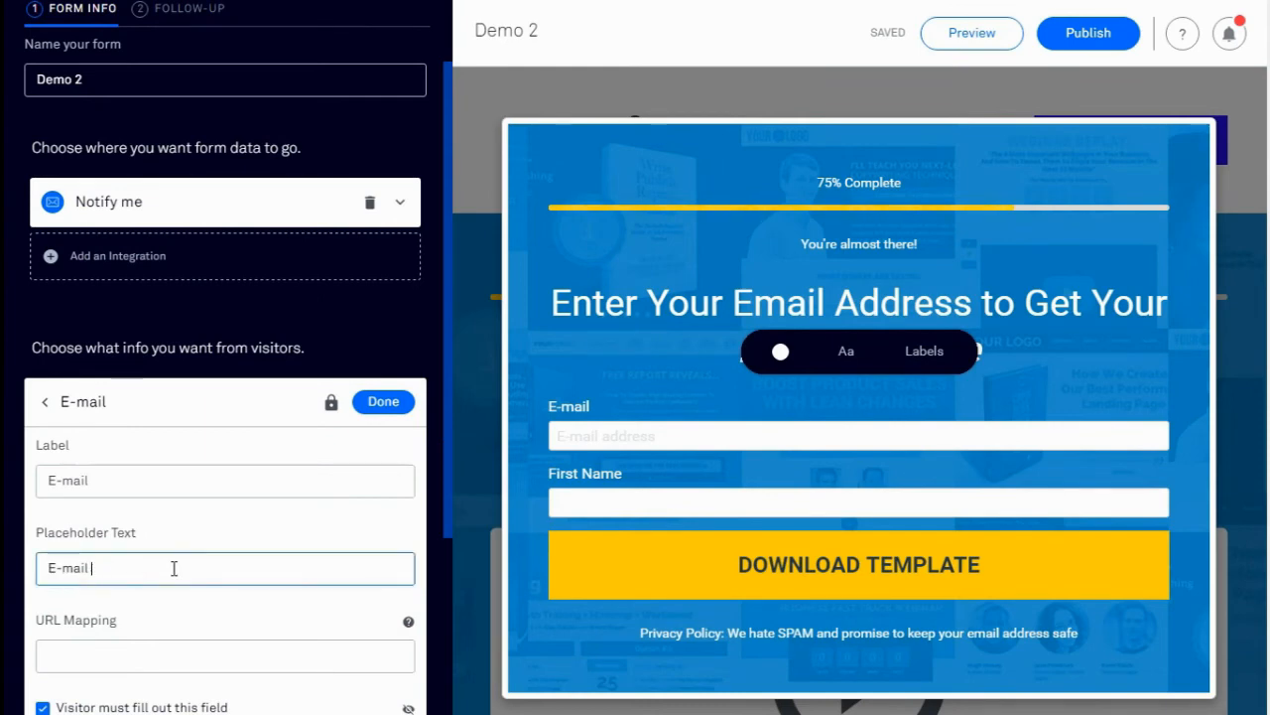
pyautogui.press('BackSpace')
pyautogui.press('BackSpace')
pyautogui.press('BackSpace')
pyautogui.write('enter your best email address')
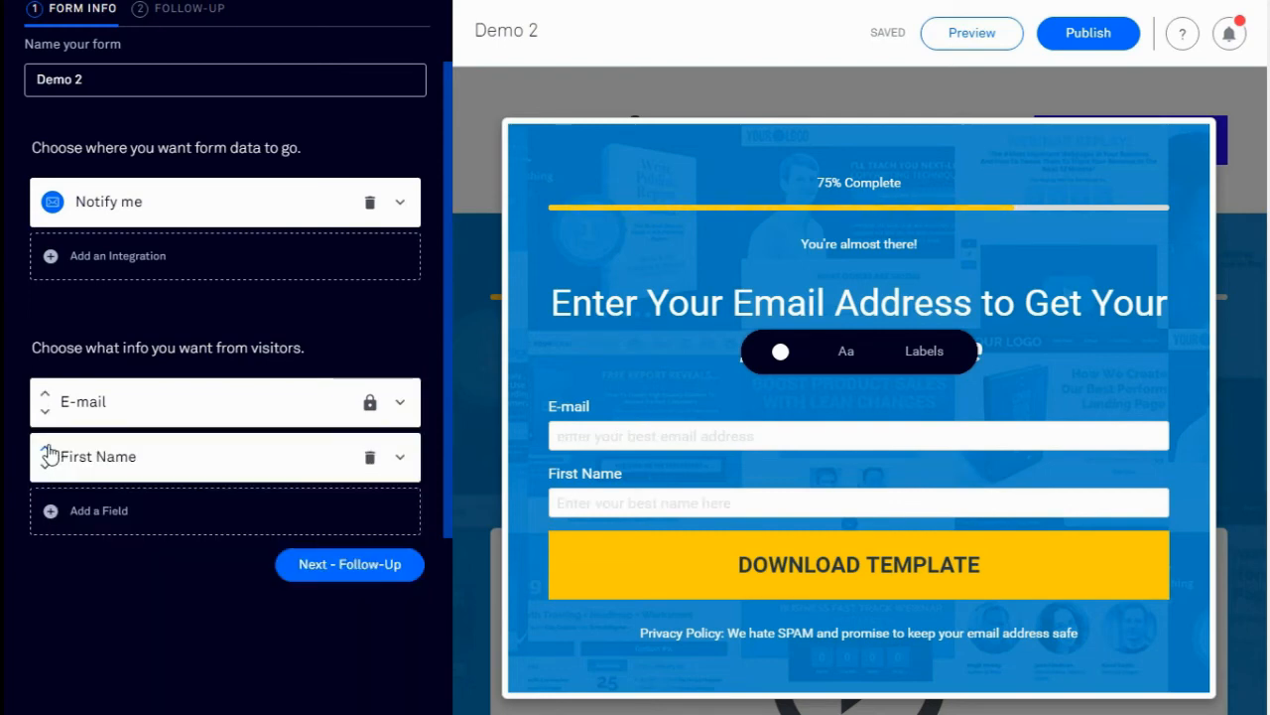
# Move First Name above E-mail, save the form, and close the form editor
pyautogui.click(45, 450)
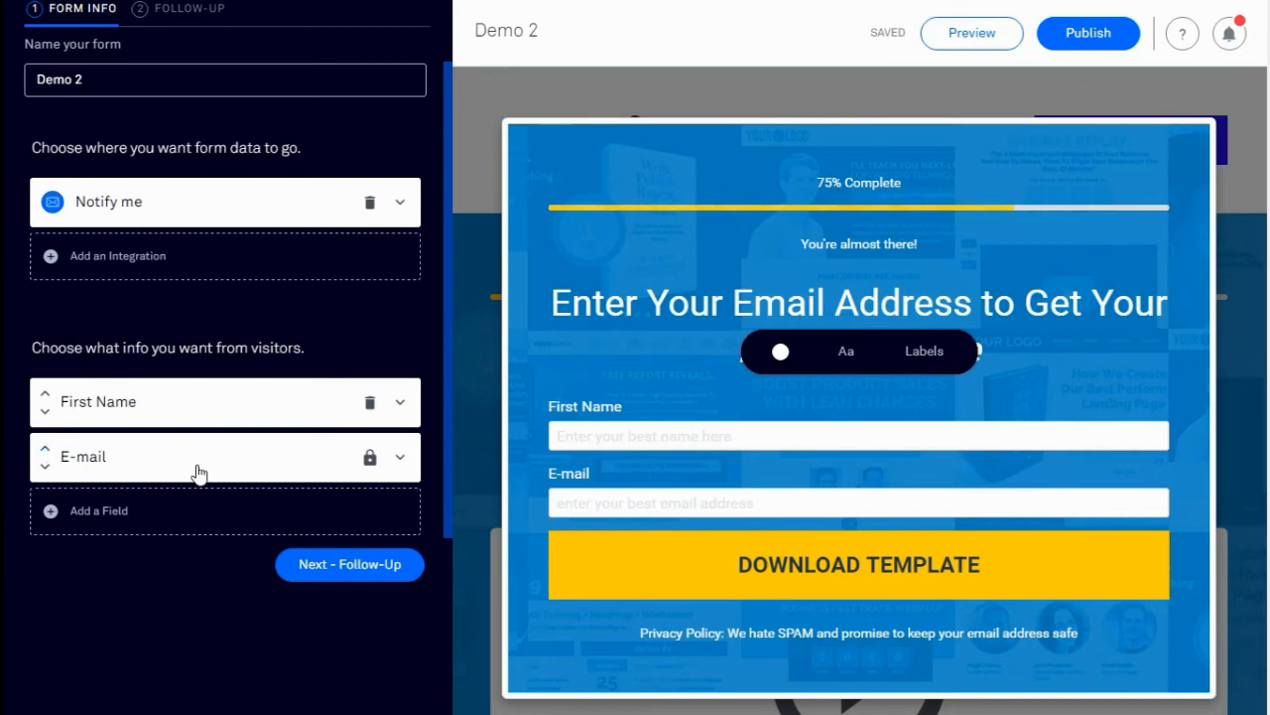
pyautogui.scroll(1, 198, 473)
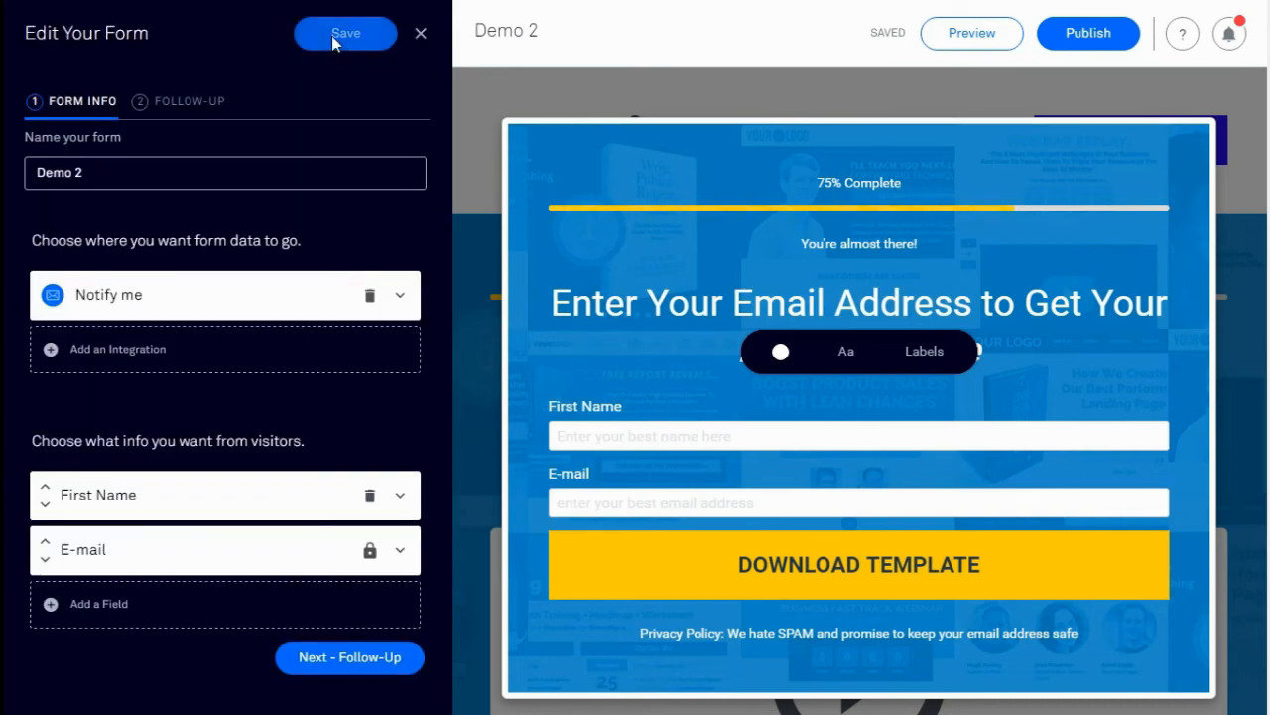
pyautogui.click(334, 38)
pyautogui.click(421, 33)
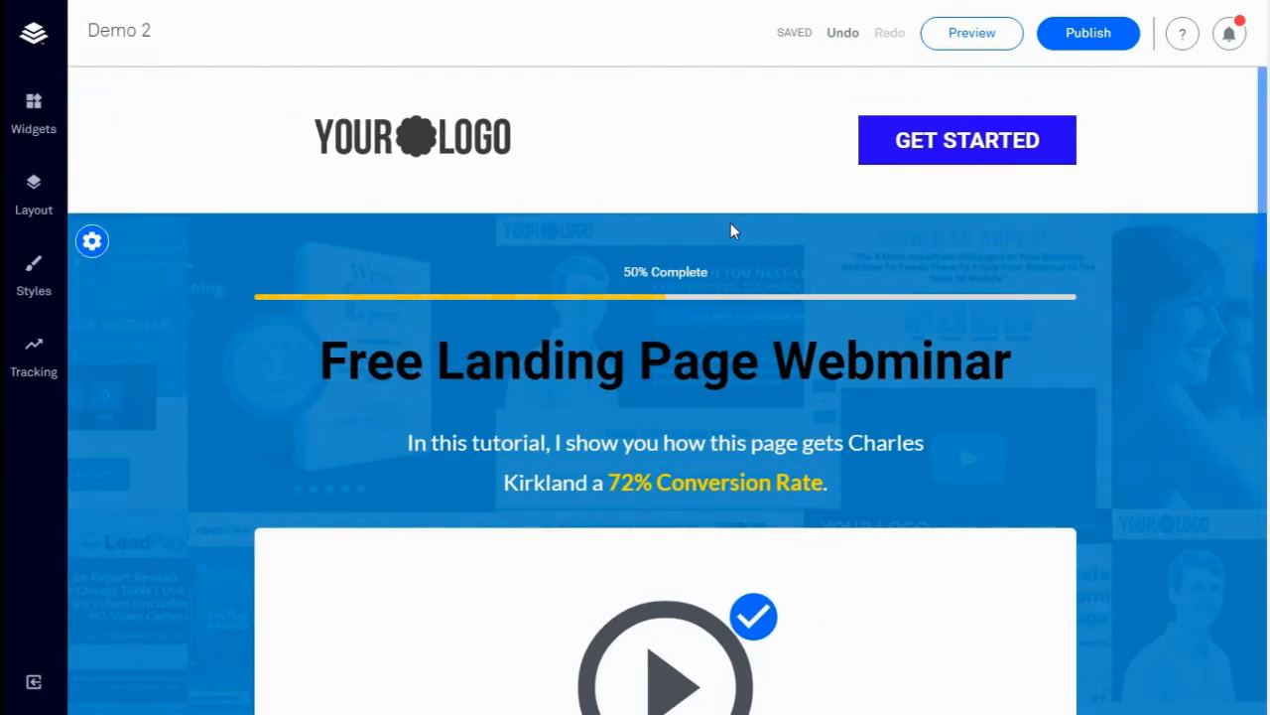
# Preview the page, then list Standard Templates by Highest Converting, filtered to Opt-In
pyautogui.click(998, 42)
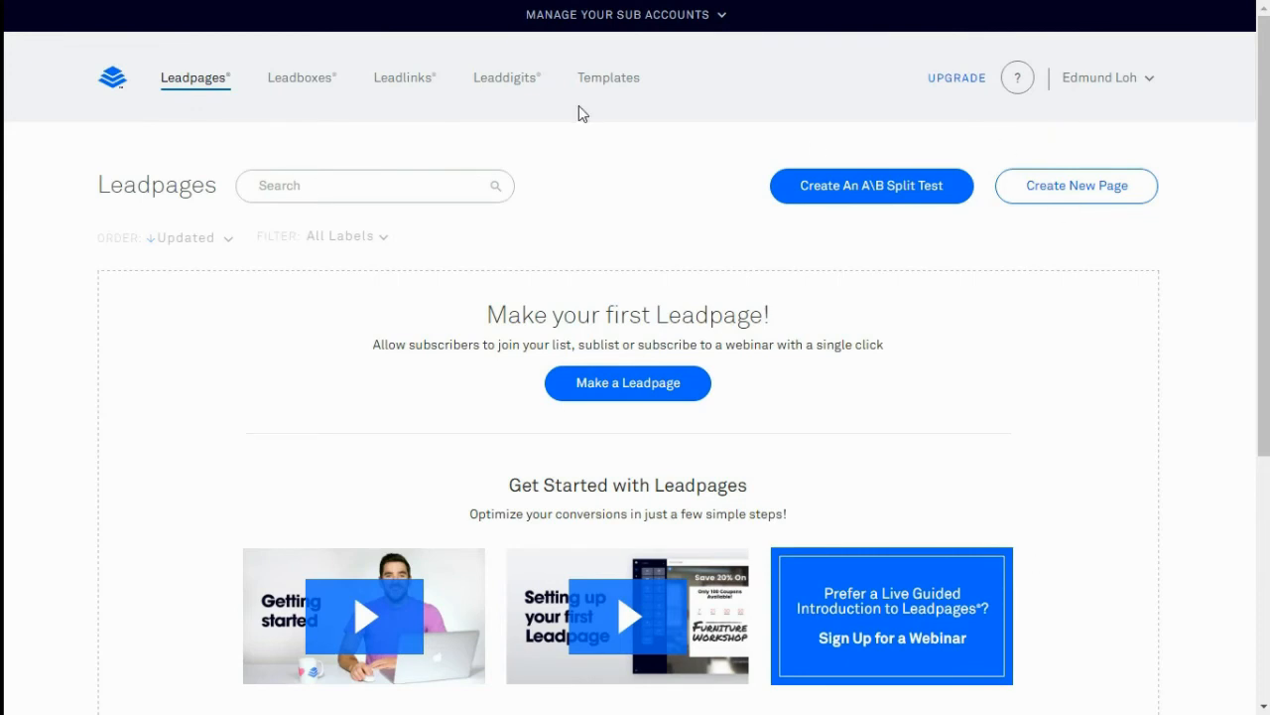
pyautogui.click(607, 79)
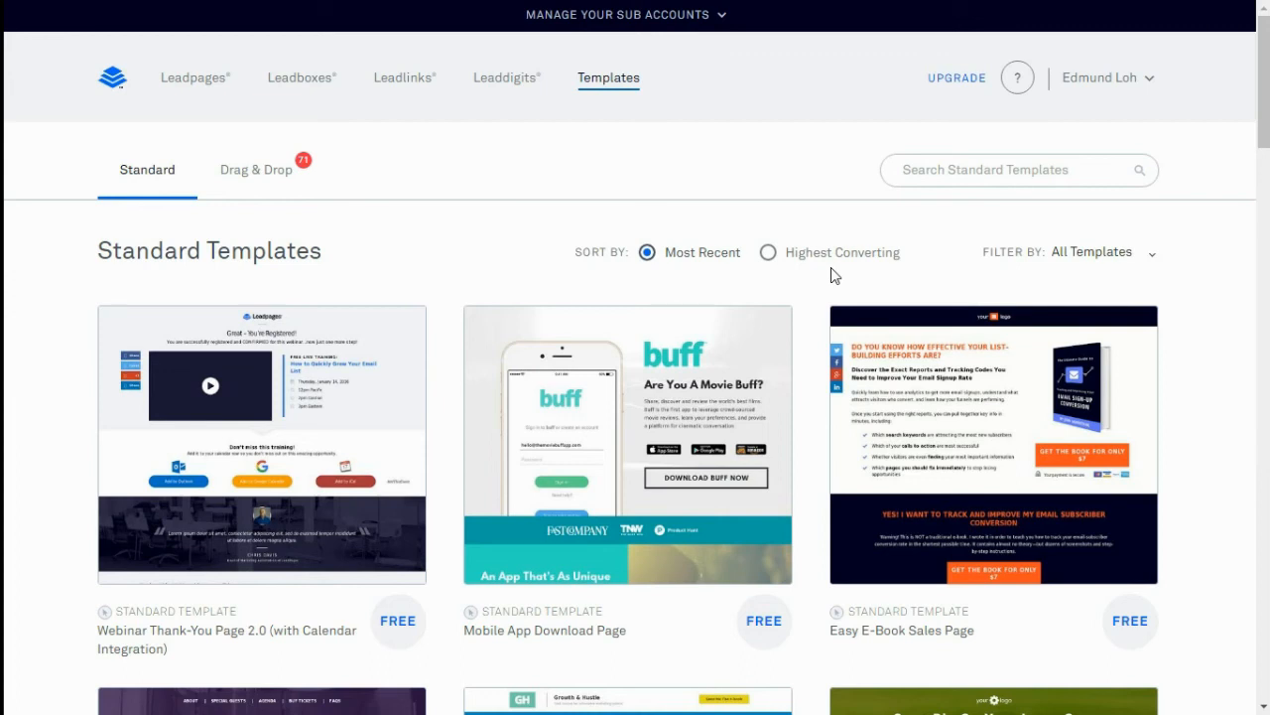
pyautogui.click(769, 253)
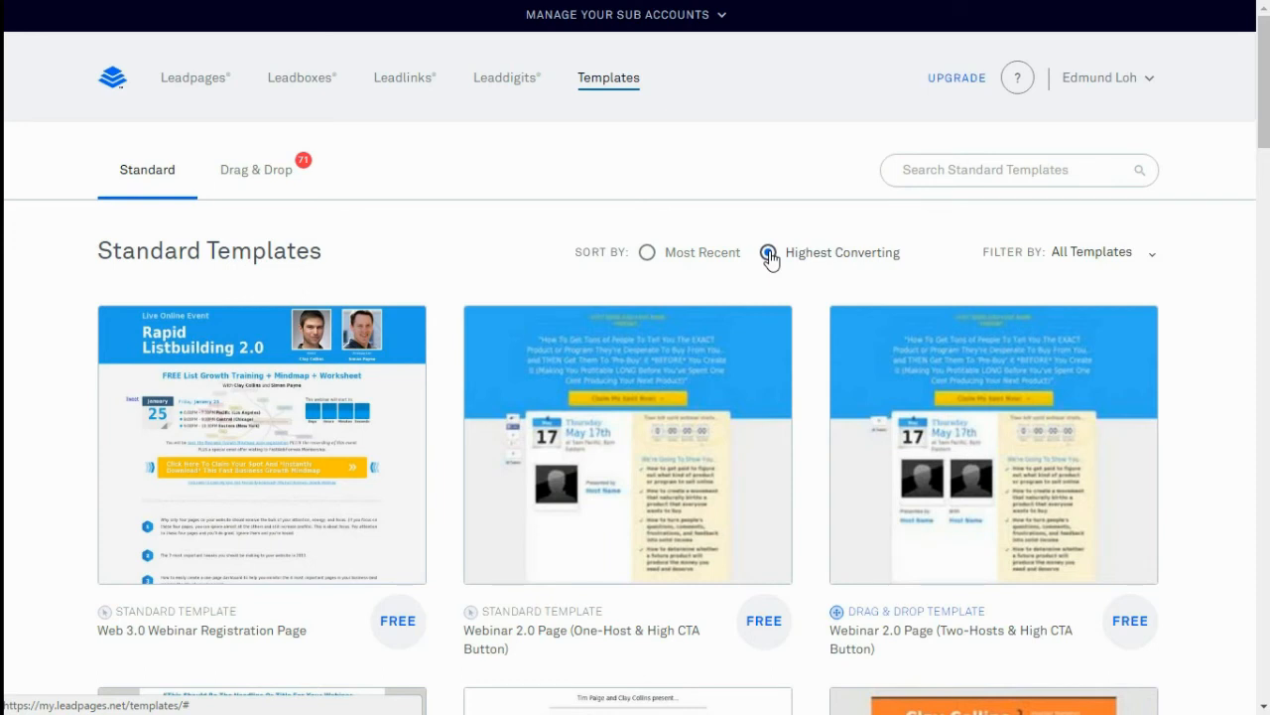
pyautogui.click(1148, 255)
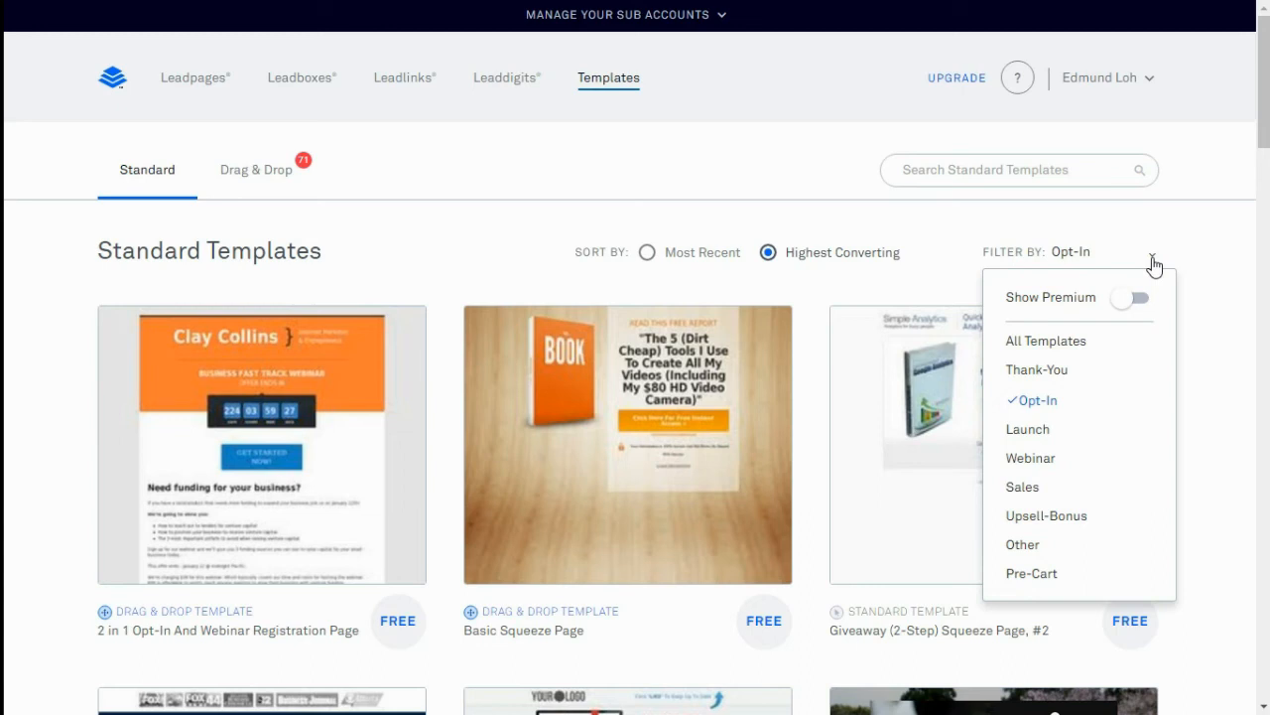
pyautogui.click(1060, 404)
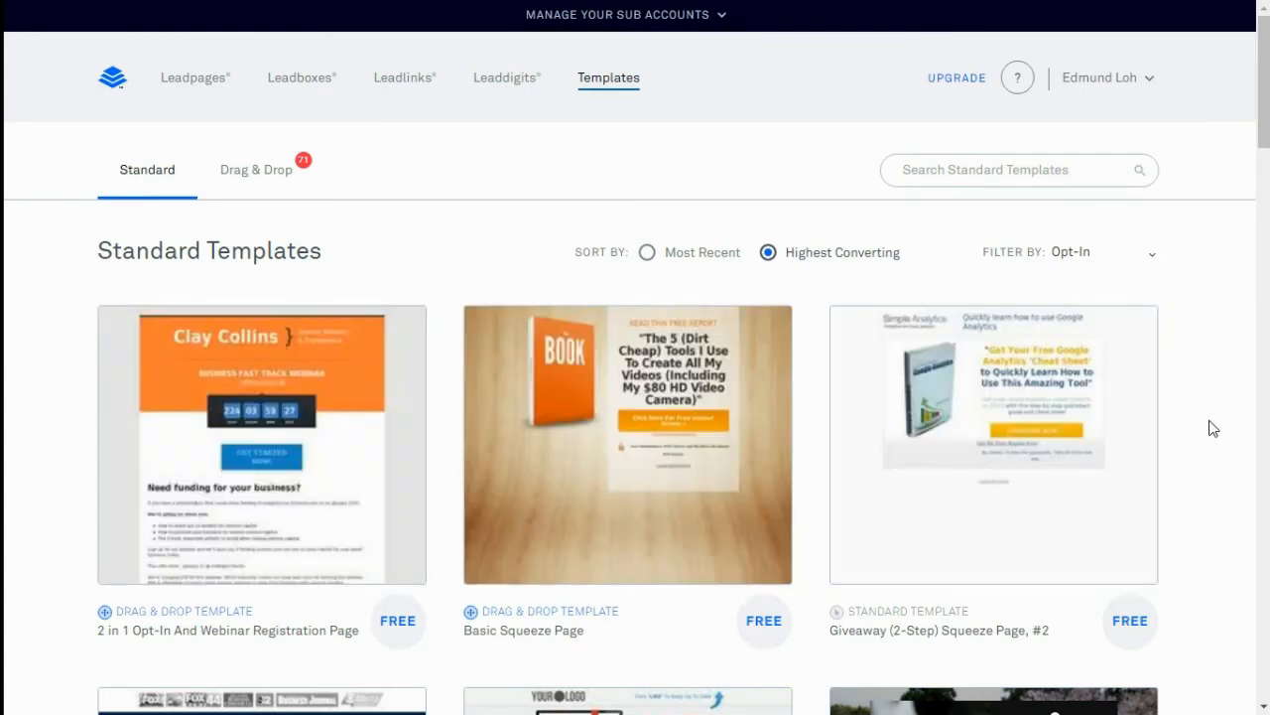
# Start a page from Giveaway (2-Step) Squeeze Page #2 and edit its main headline
pyautogui.moveTo(998, 445)
pyautogui.click(995, 417)
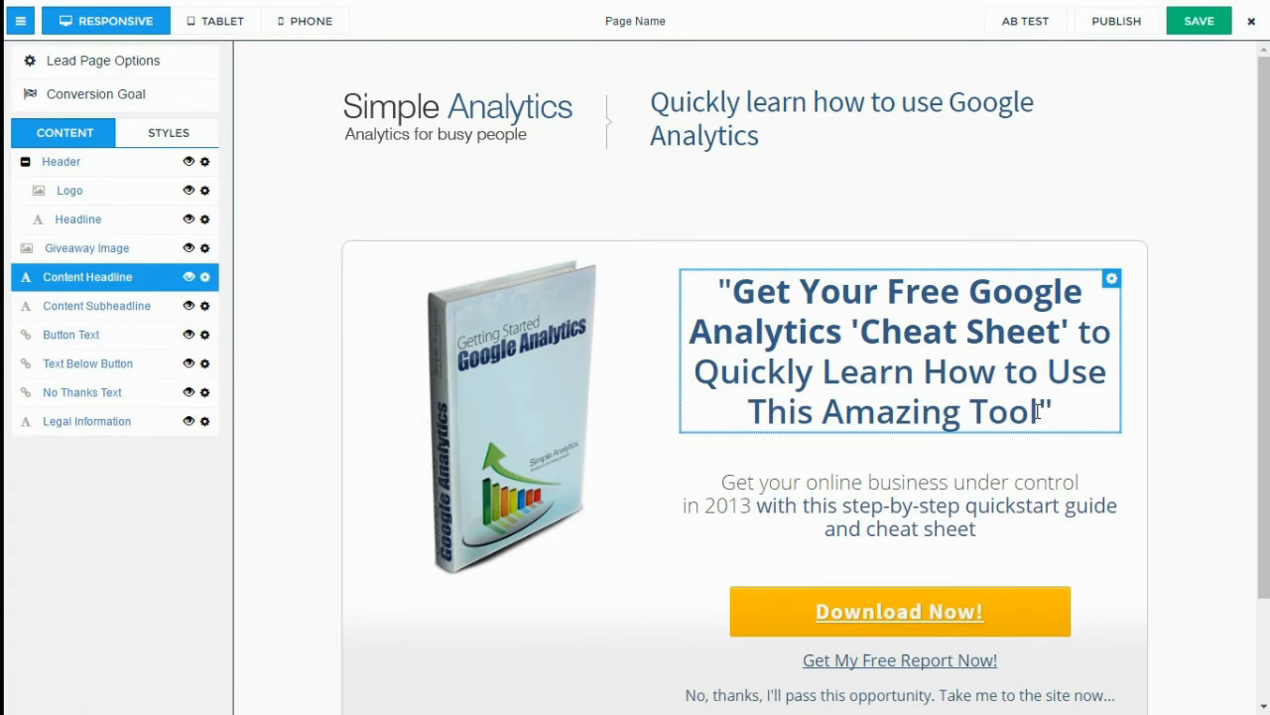
pyautogui.click(881, 316)
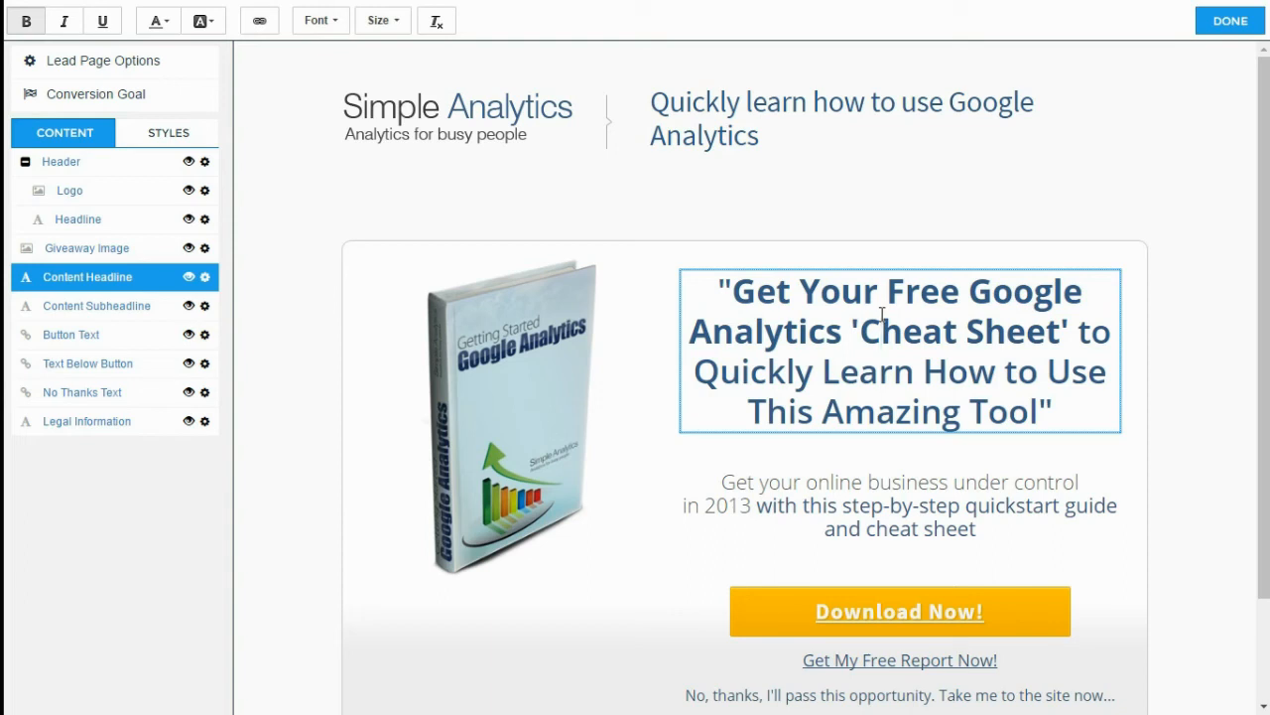
pyautogui.click(1000, 450)
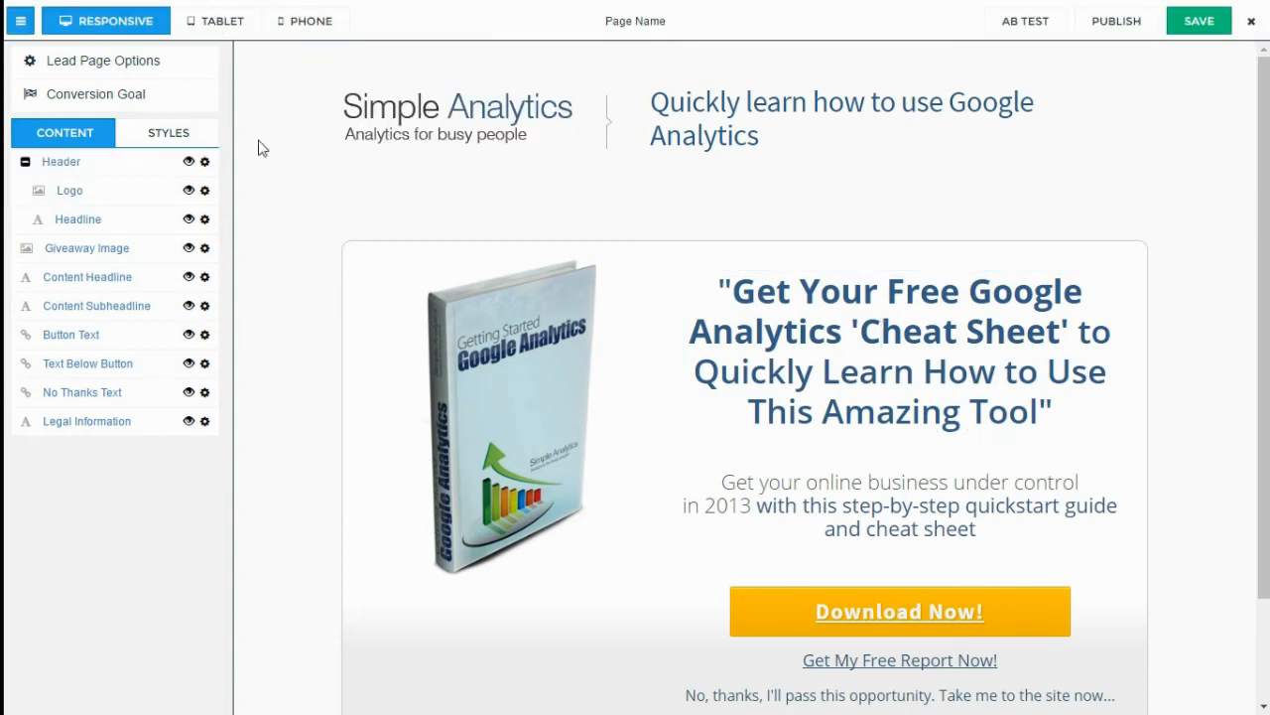
# Set the page name to 'Flower Gift' in the page options and confirm
pyautogui.click(129, 74)
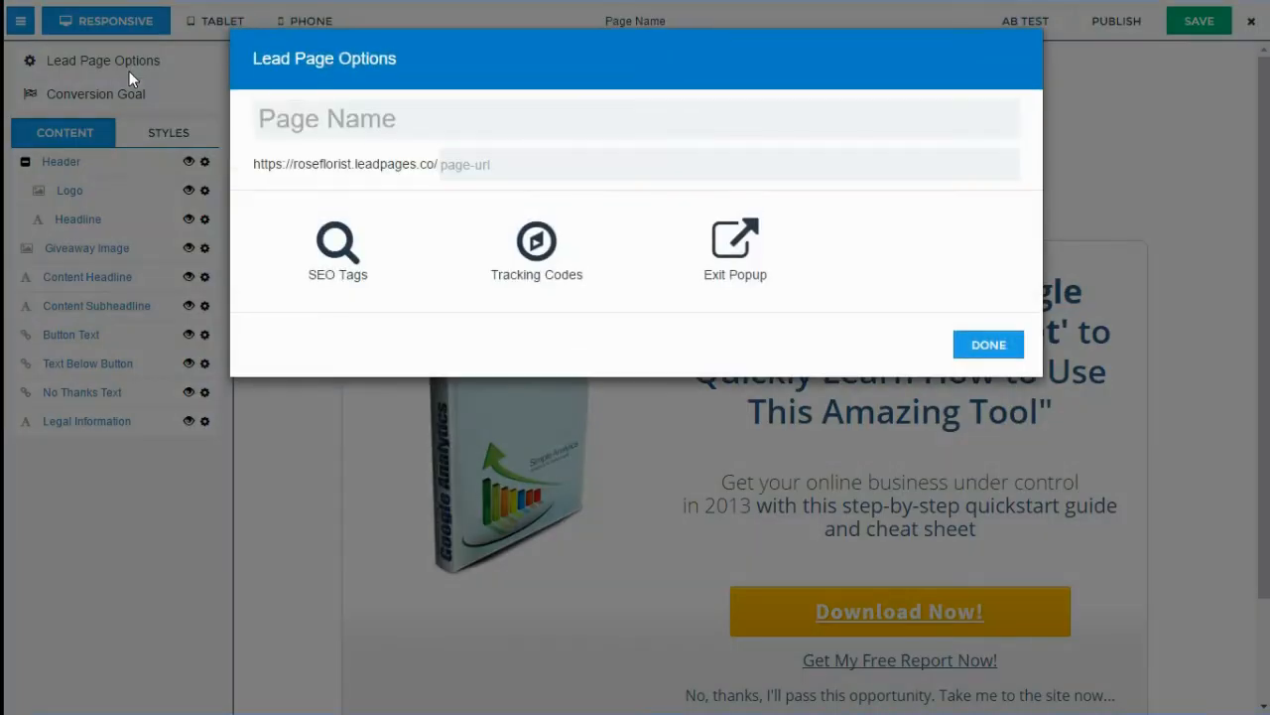
pyautogui.click(379, 125)
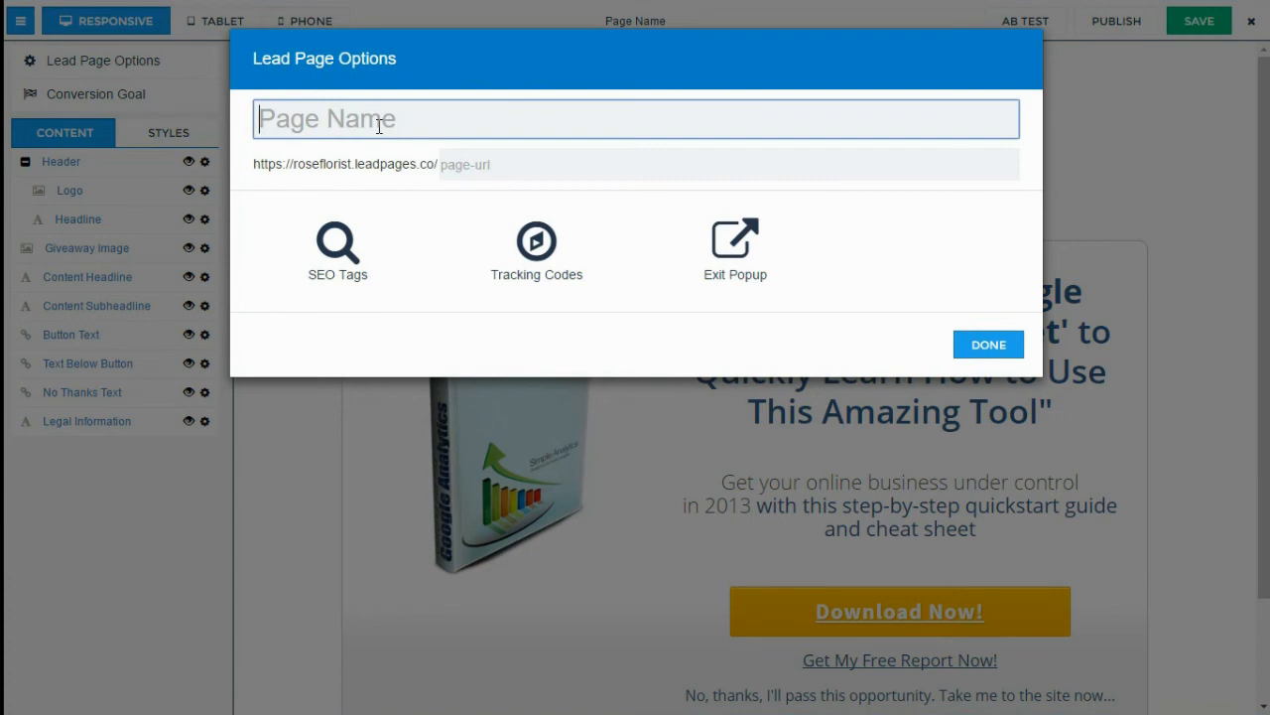
pyautogui.write('Flower Gift')
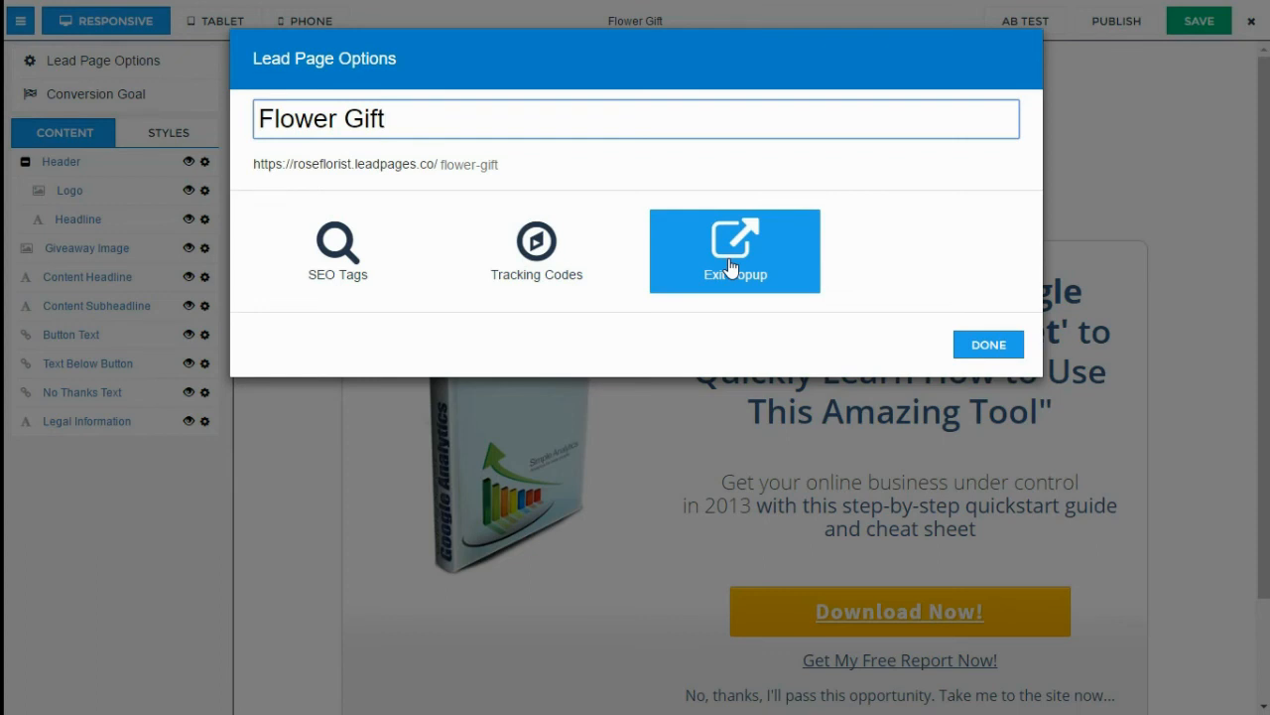
pyautogui.click(987, 346)
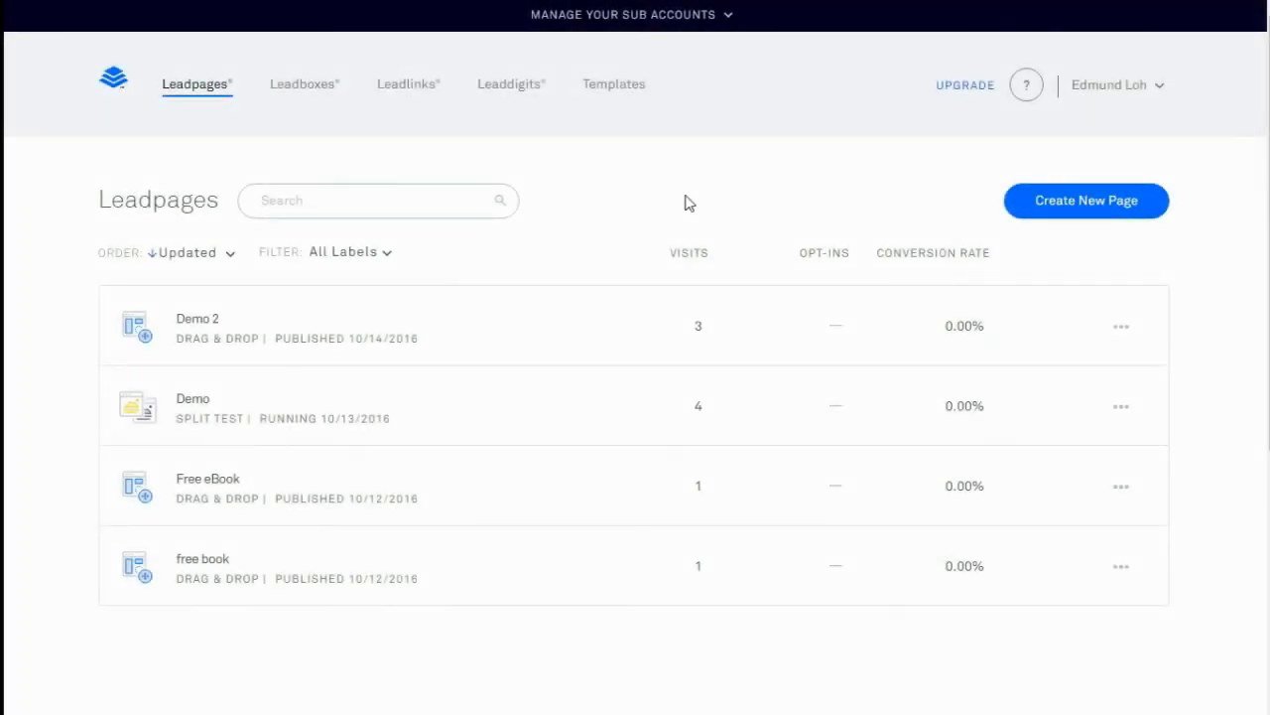
# Upload ebook.pdf as lead magnet 'Ebook' with its delivery message and sender details, and save
pyautogui.click(1161, 87)
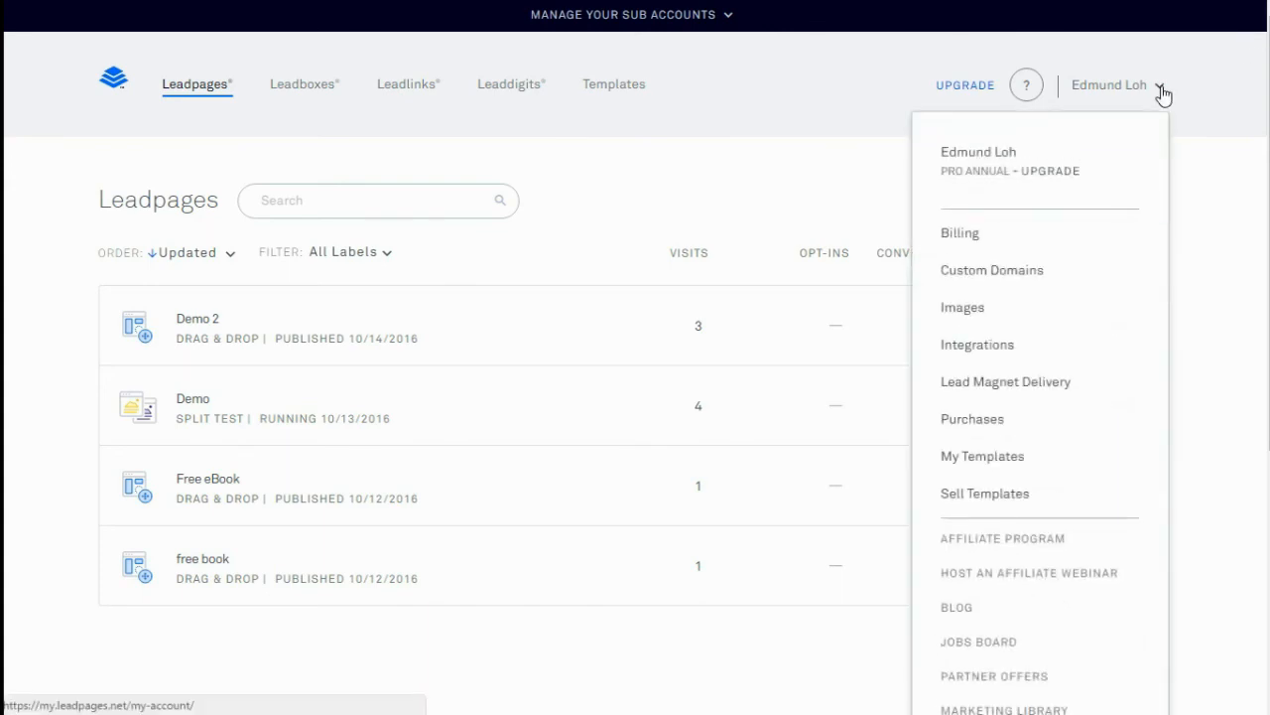
pyautogui.click(1039, 391)
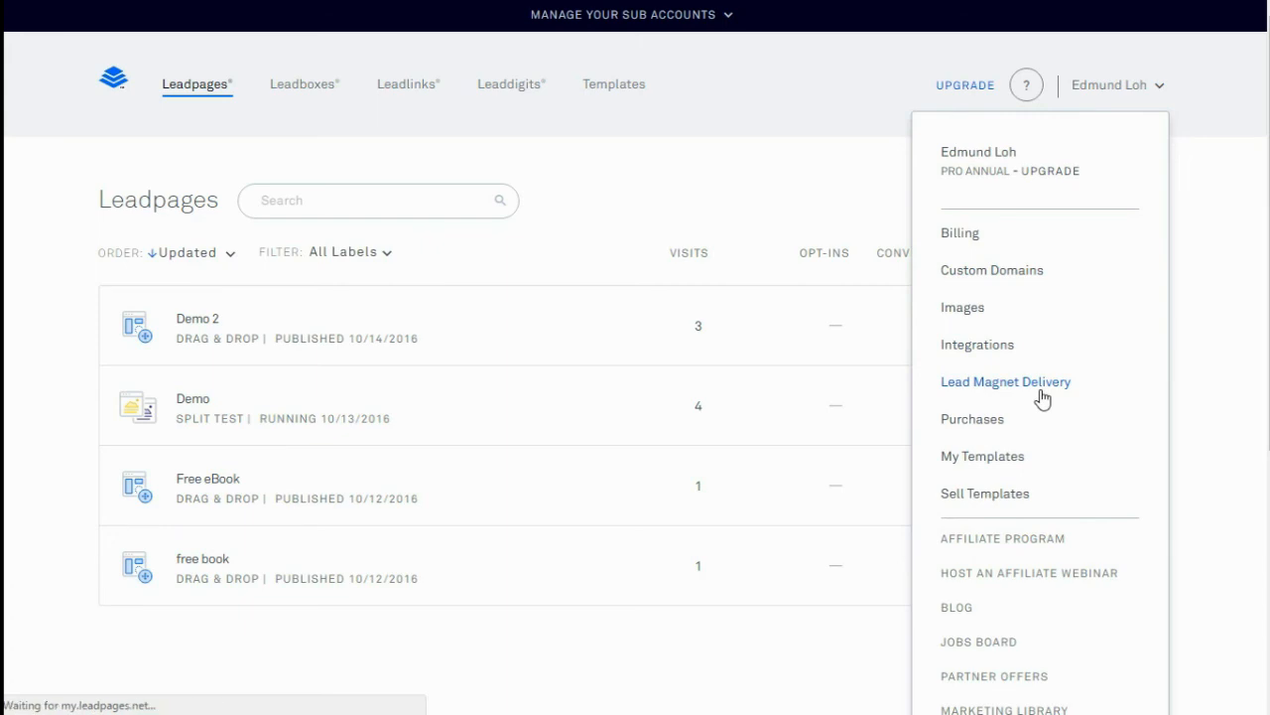
pyautogui.click(1079, 223)
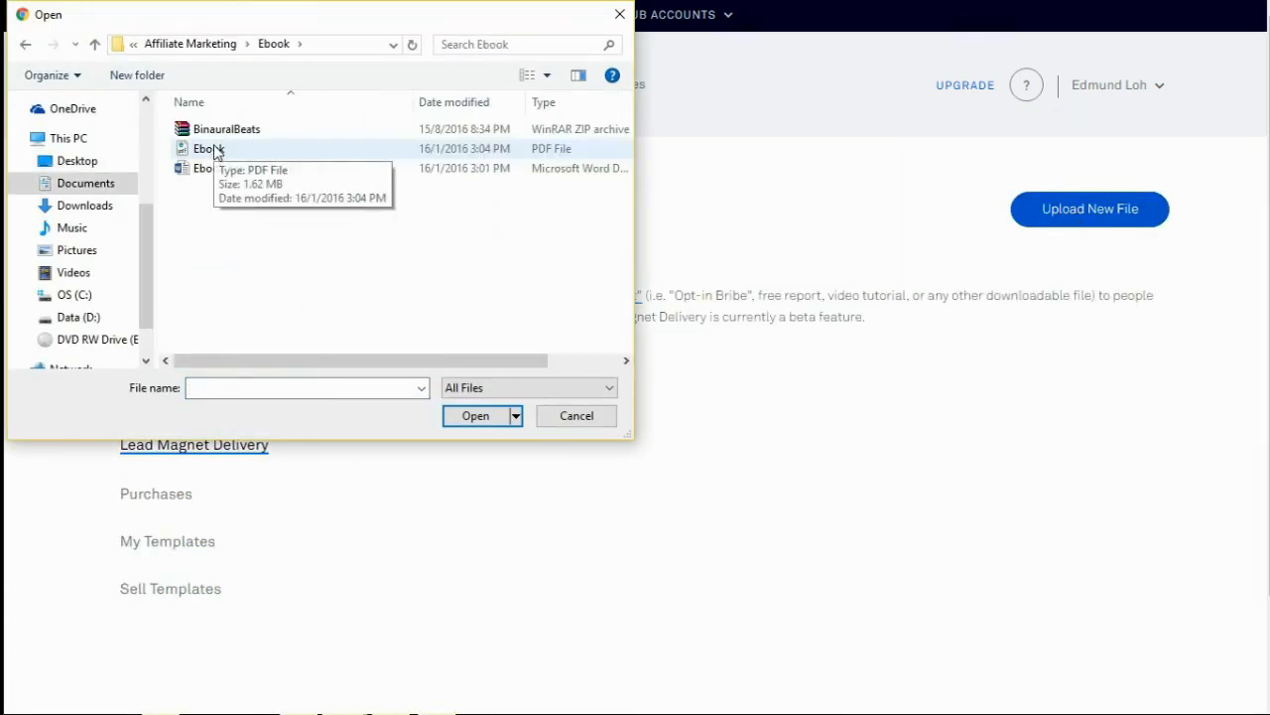
pyautogui.doubleClick(209, 149)
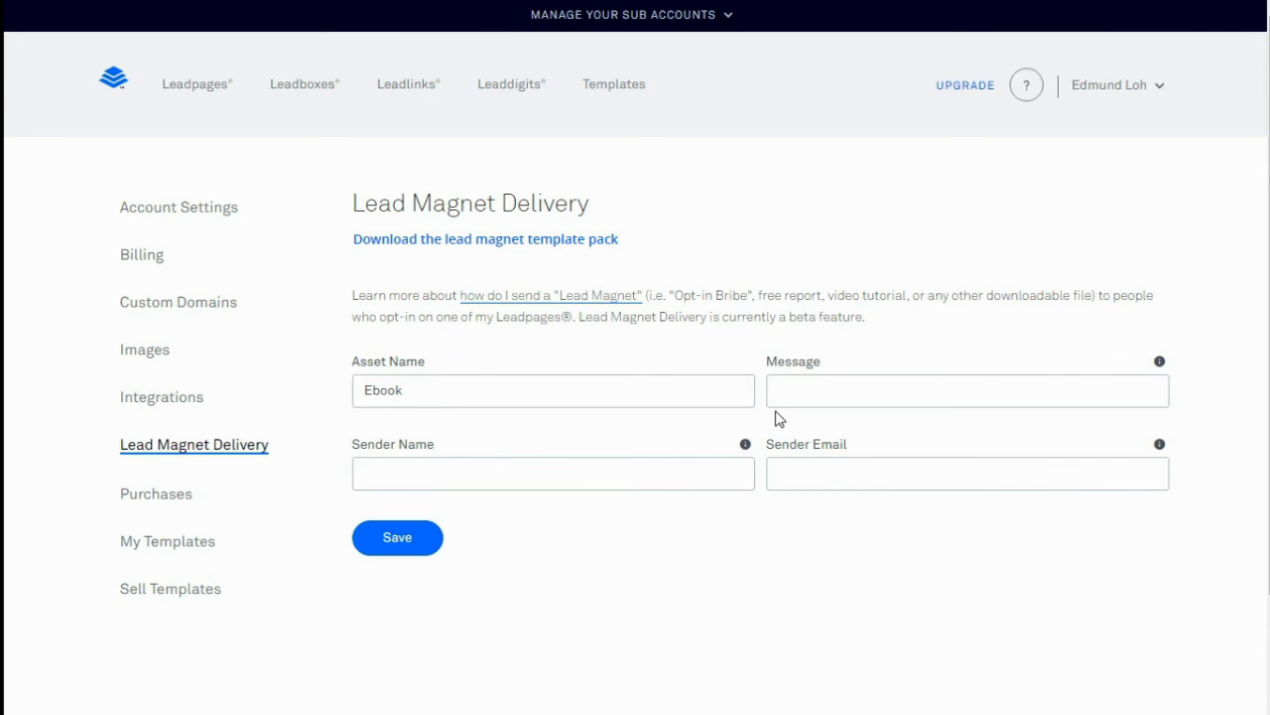
pyautogui.write('.com')
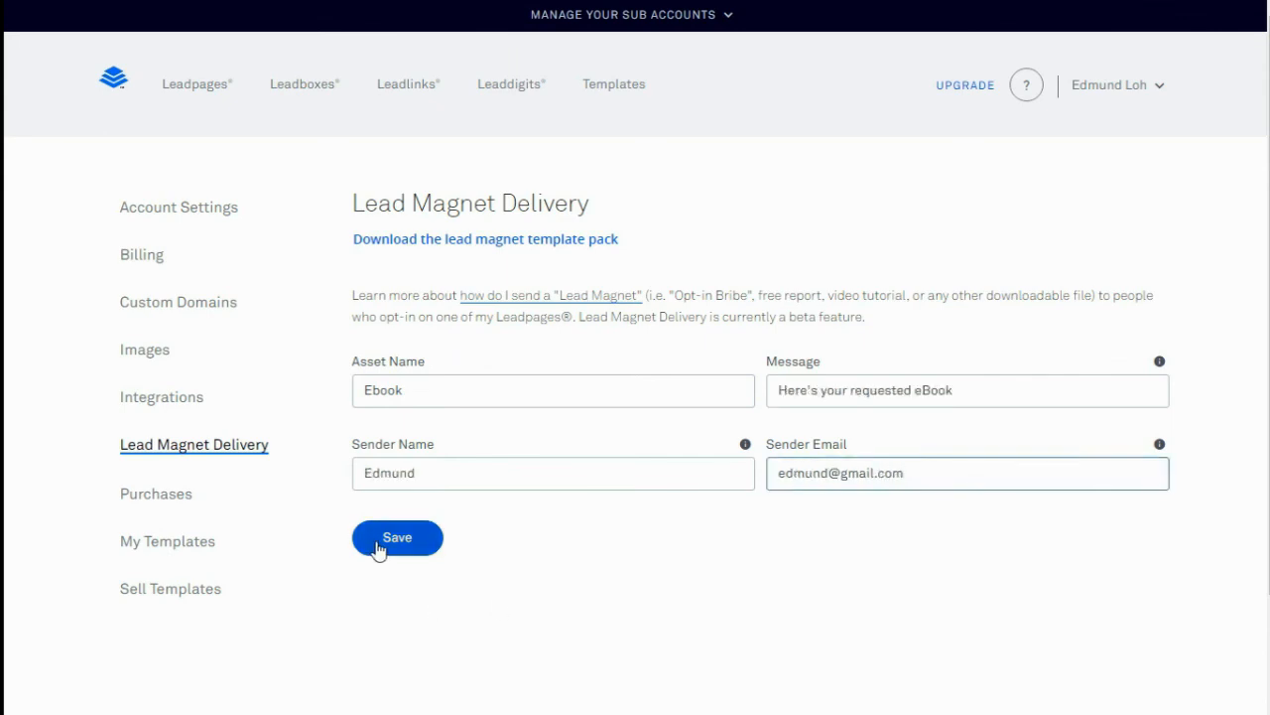
pyautogui.click(378, 549)
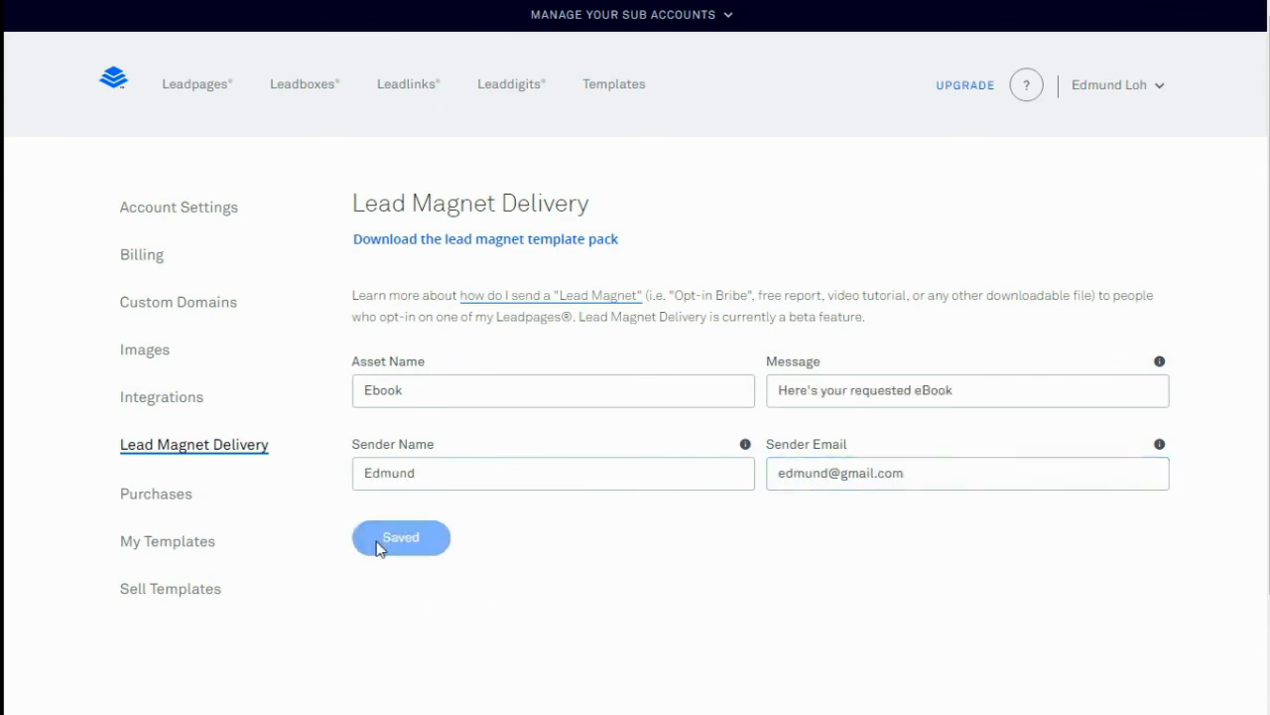
# Turn on Send An Email After Opt-in for Leadbox Demo with Ebook.pdf as the lead magnet
pyautogui.click(304, 88)
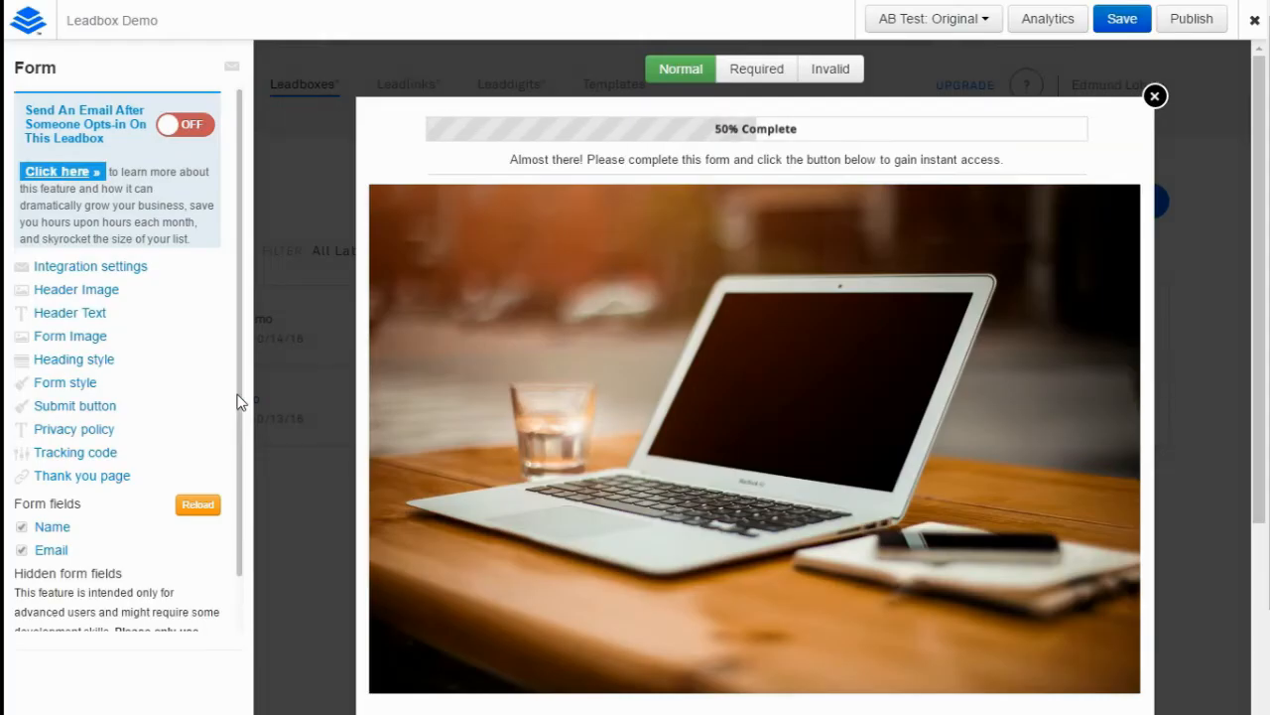
pyautogui.click(199, 126)
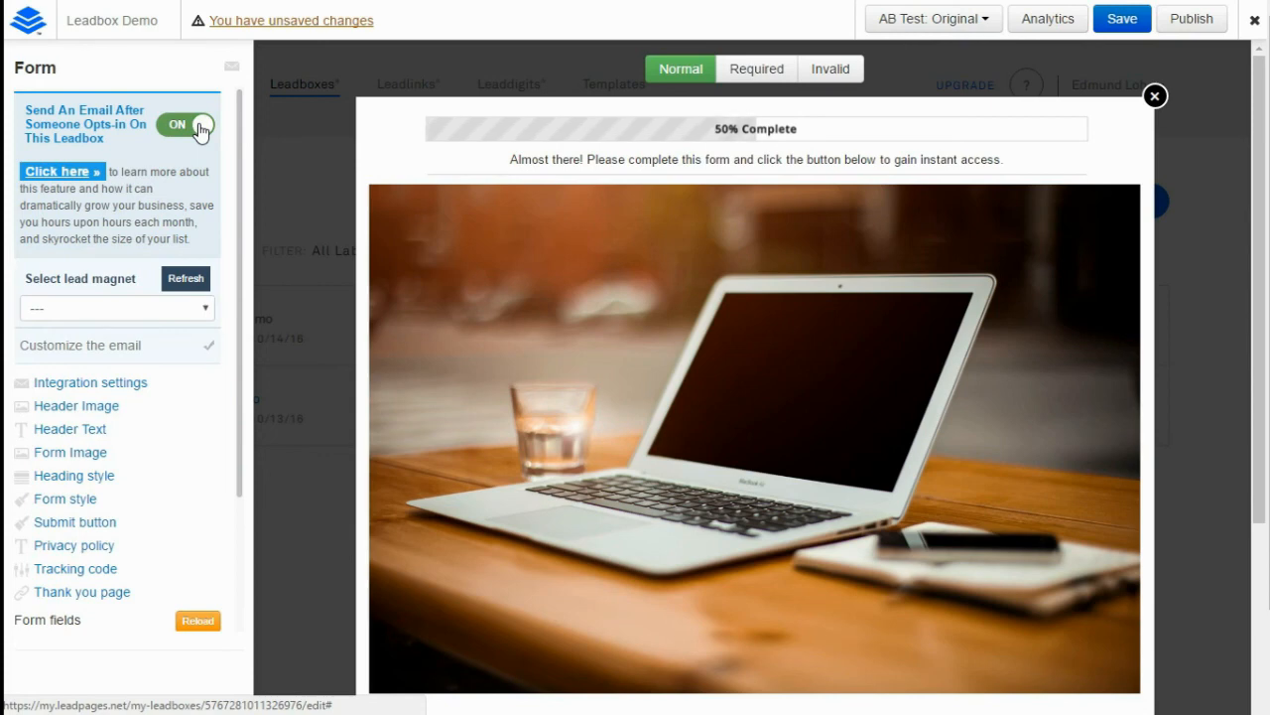
pyautogui.click(187, 307)
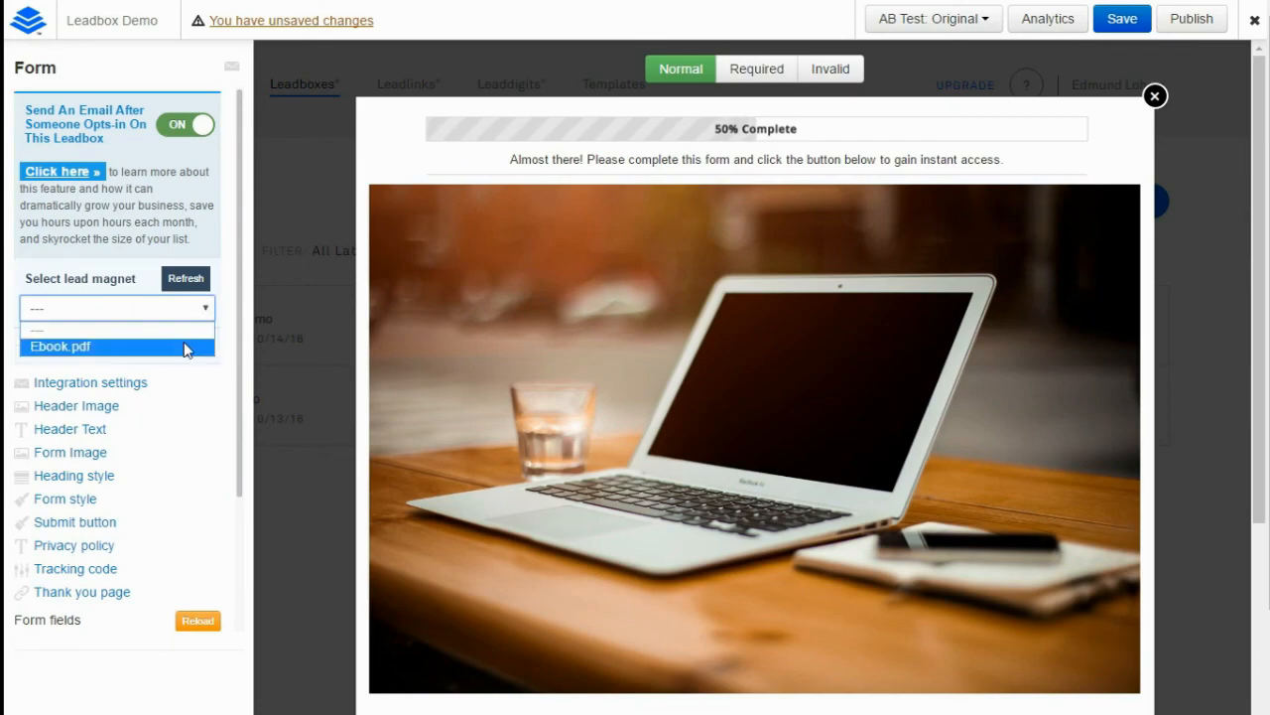
pyautogui.click(184, 347)
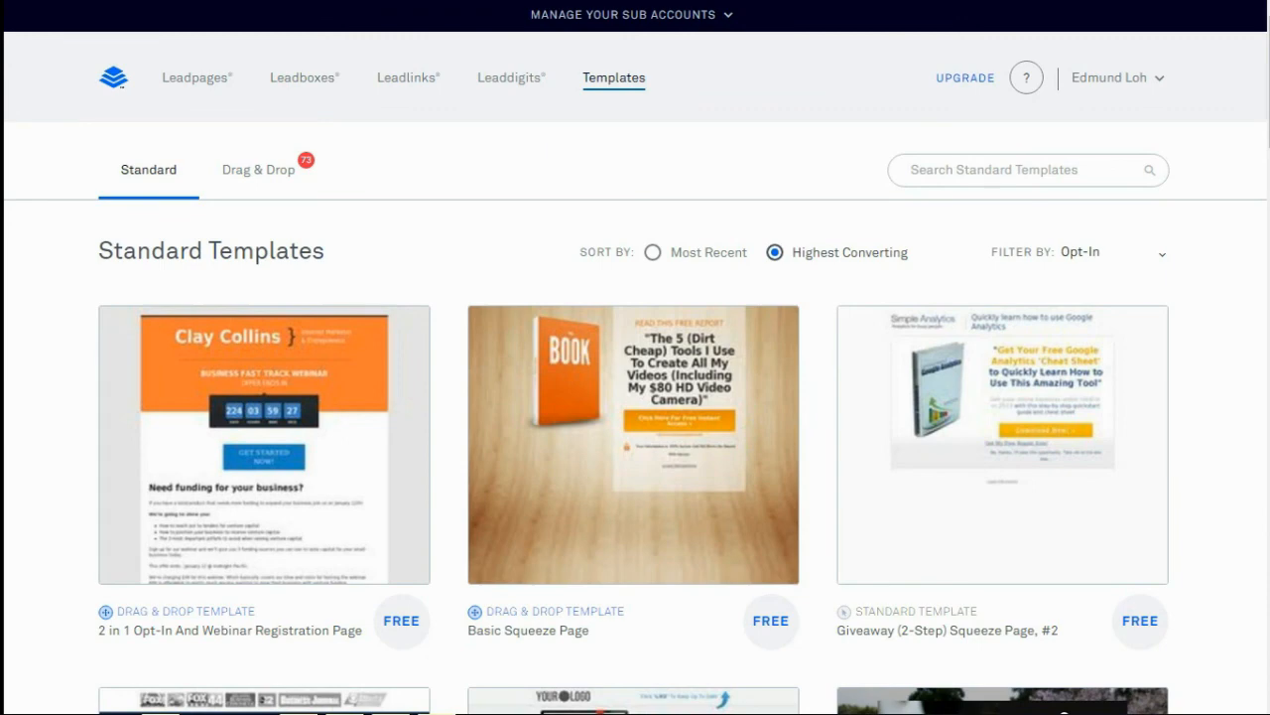
# Start a page from Giveaway (2-Step) Squeeze Page #2 and select its subheadline and Download Now! button
pyautogui.moveTo(784, 378)
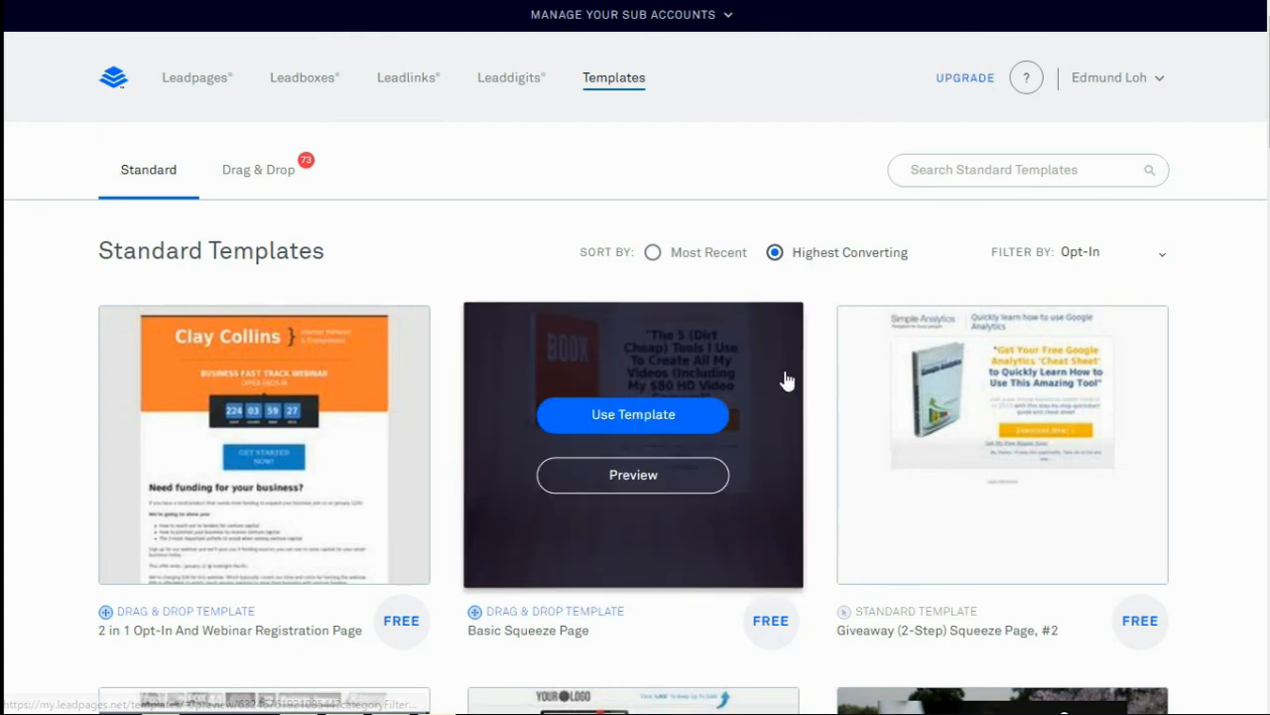
pyautogui.click(1020, 419)
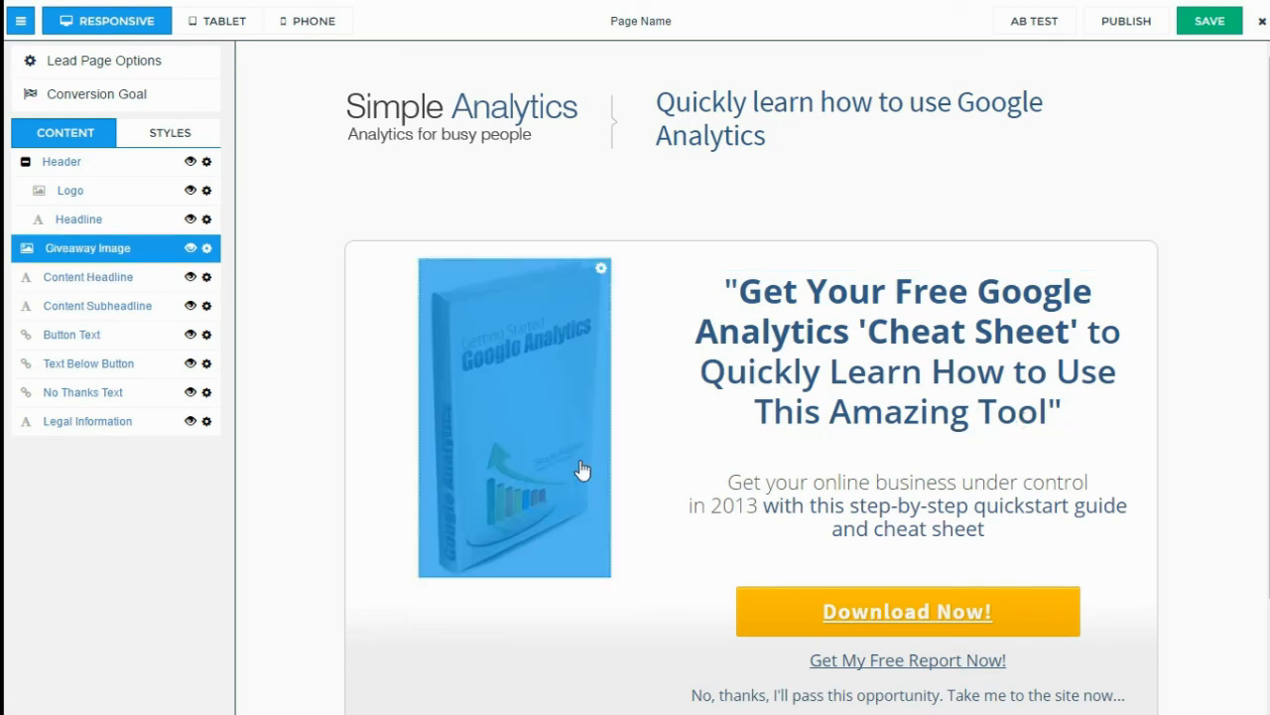
pyautogui.click(915, 526)
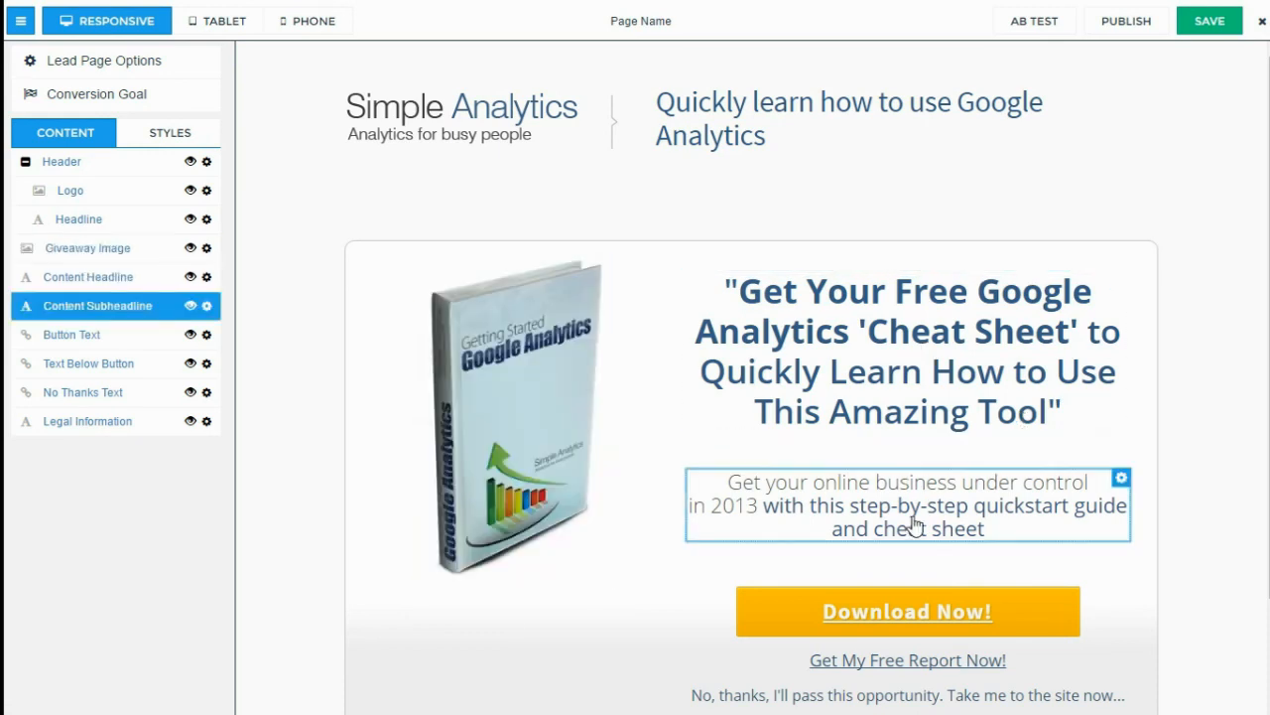
pyautogui.click(922, 607)
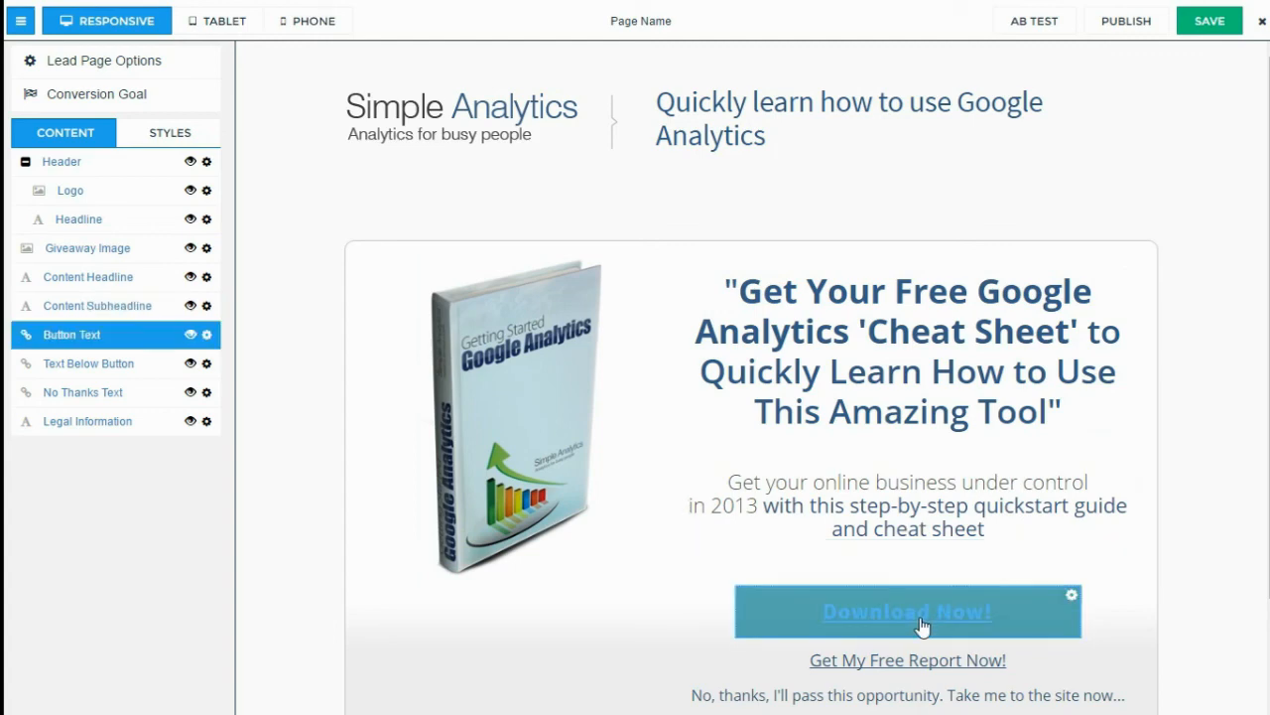
# Change the page background to light blue #b3dbf2 and open the book image's options
pyautogui.click(170, 132)
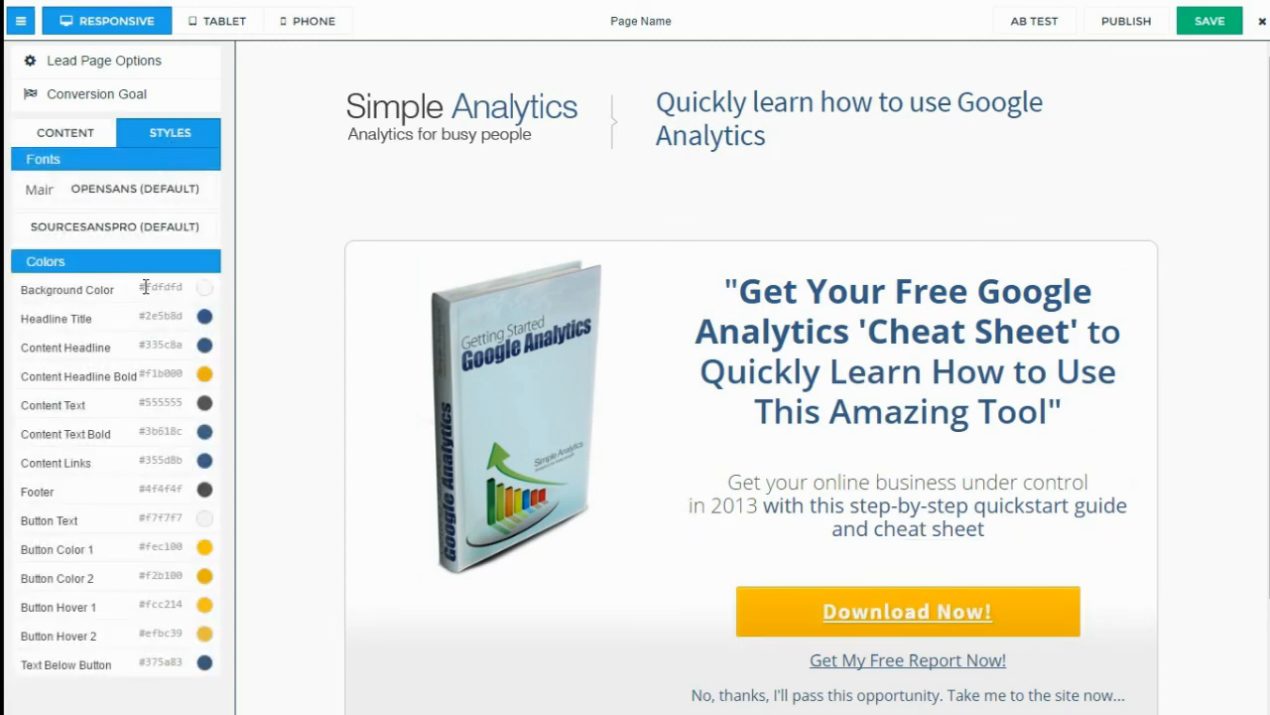
pyautogui.click(204, 287)
pyautogui.moveTo(213, 199); pyautogui.dragTo(212, 191)
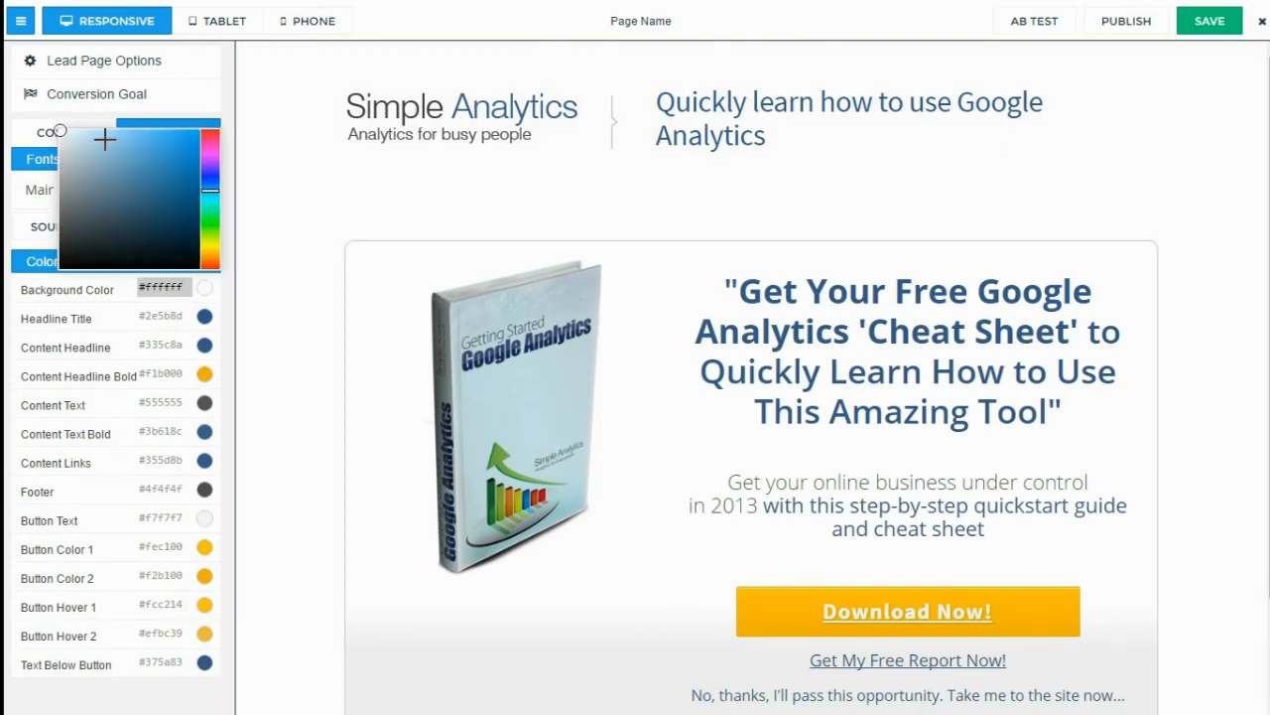
pyautogui.click(94, 136)
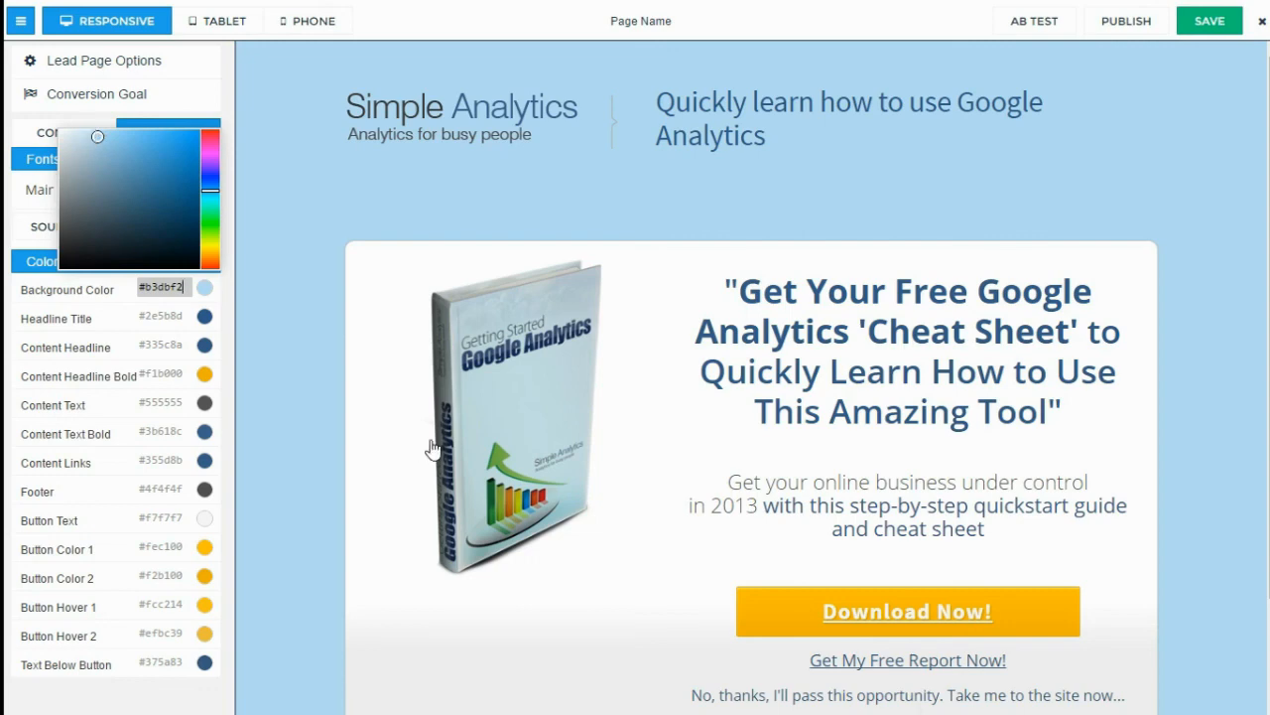
pyautogui.click(518, 441)
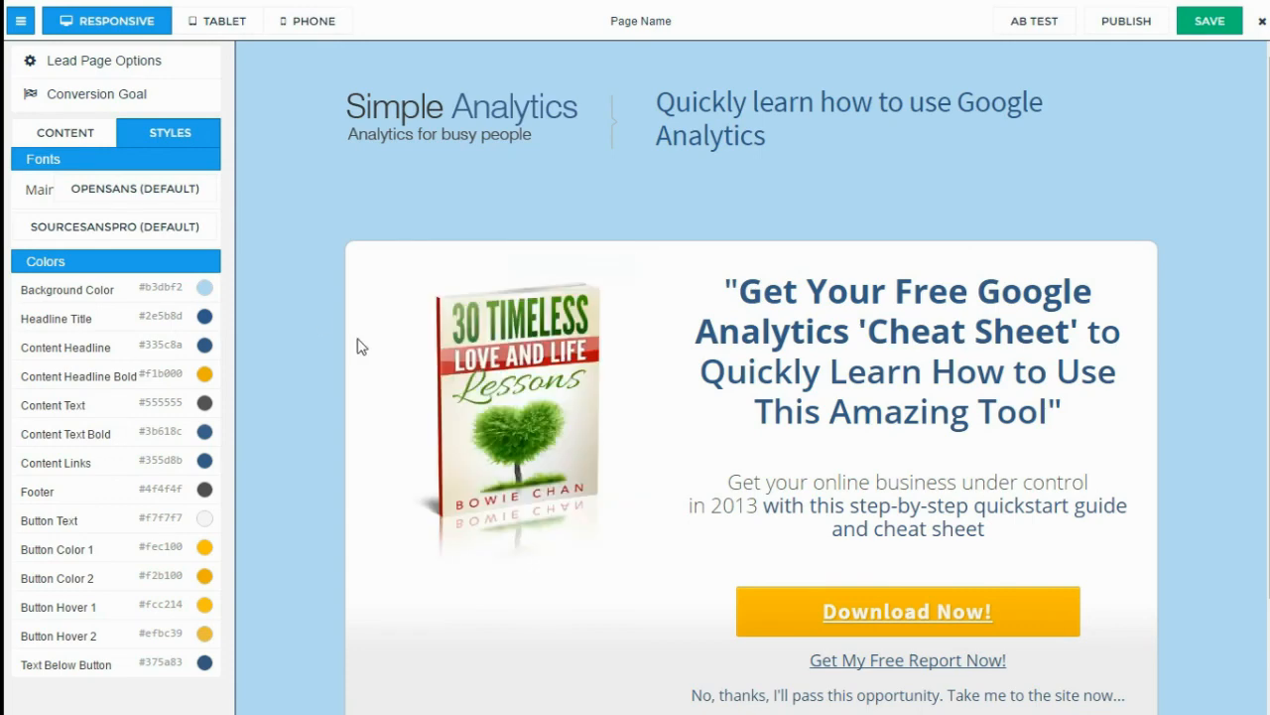
pyautogui.click(66, 134)
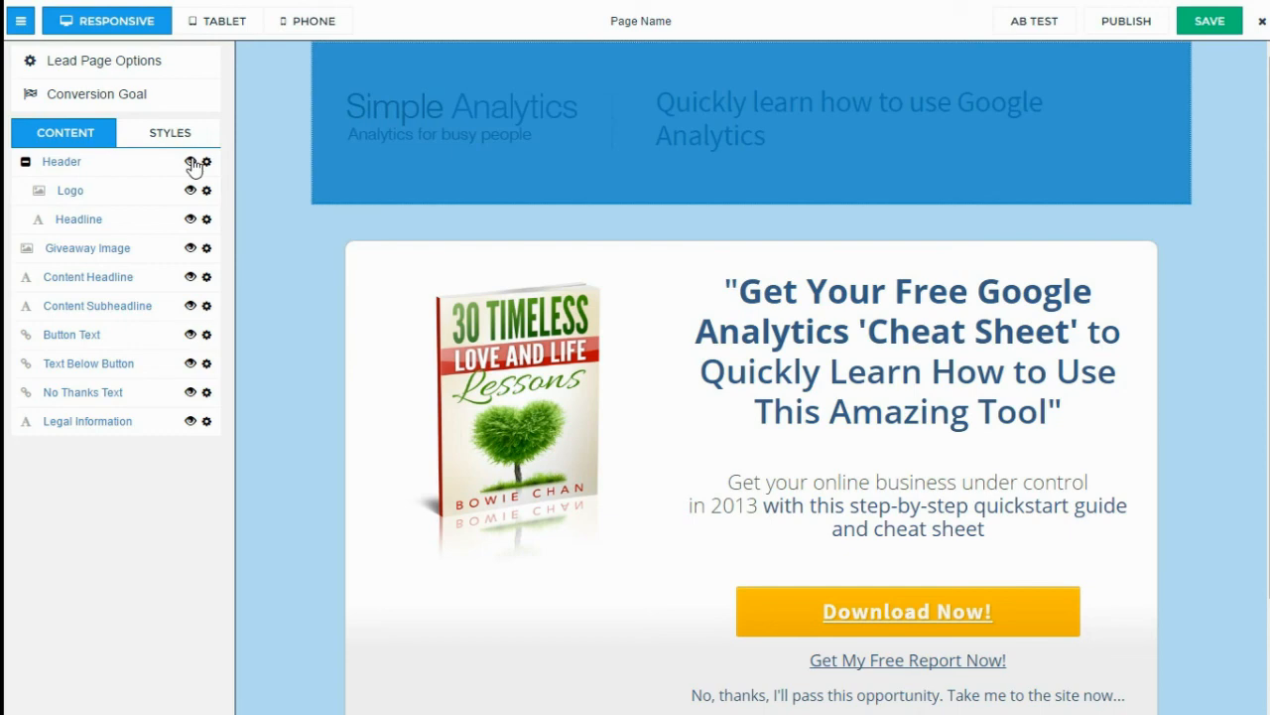
# Hide the Header and the report link below the button, then select the headline and subheadline
pyautogui.click(191, 162)
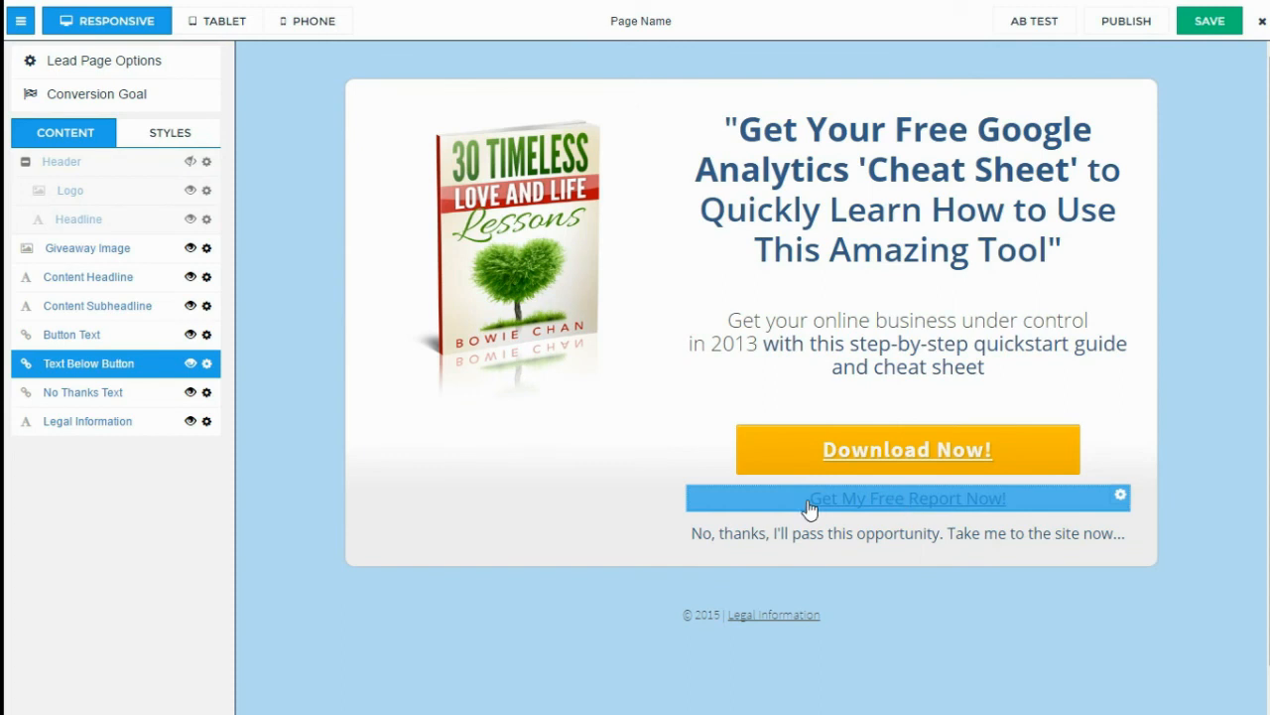
pyautogui.click(190, 364)
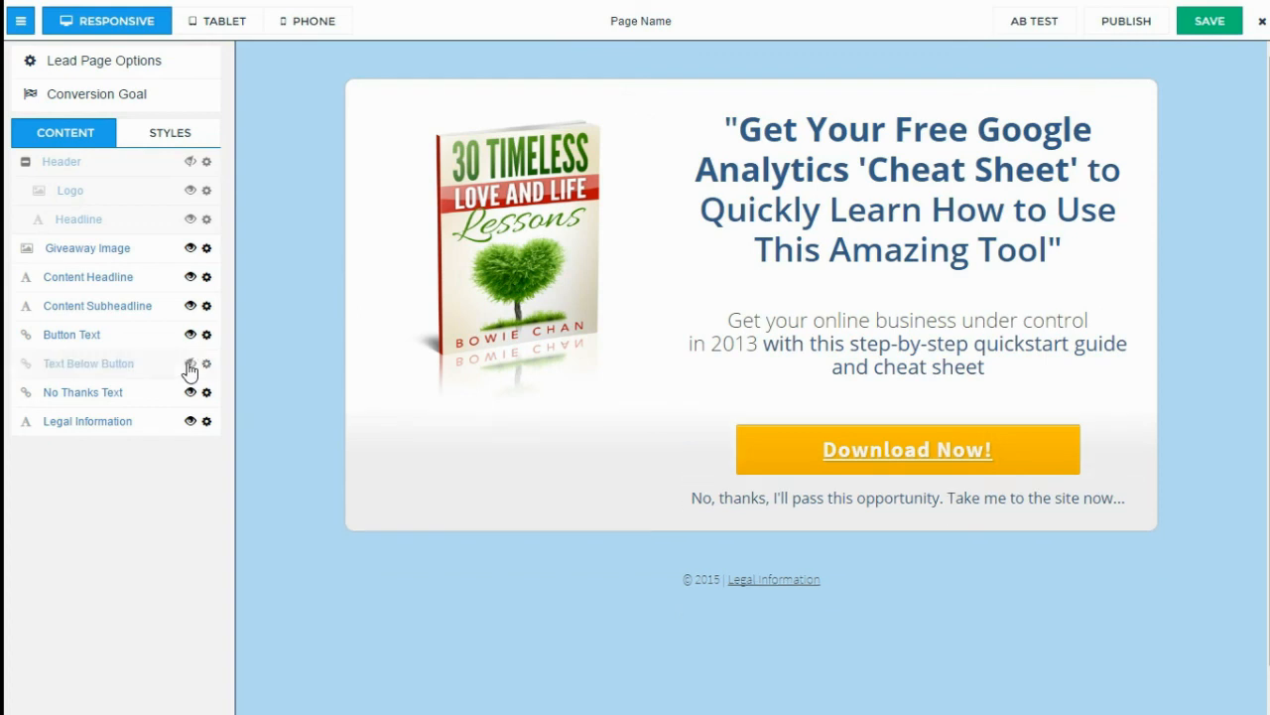
pyautogui.click(832, 173)
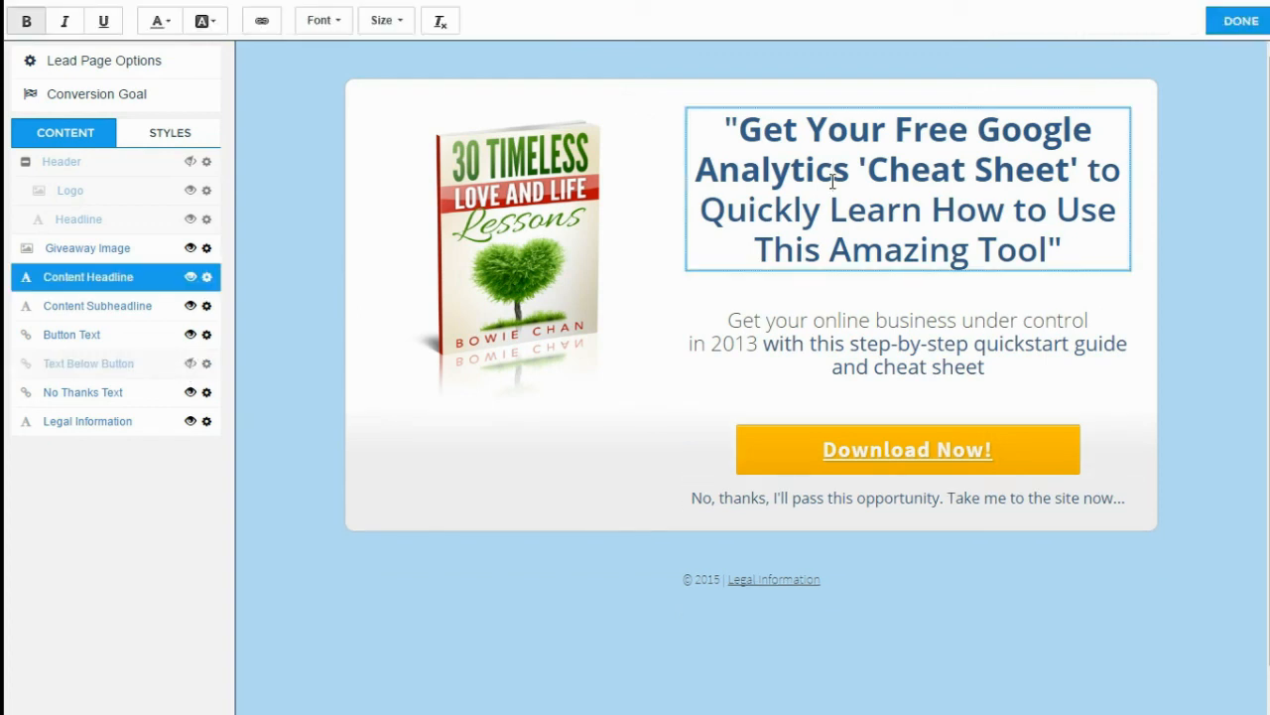
pyautogui.click(881, 343)
# Retitle the headline Free Google Analytics 'Cheat Sheet' and open the Download Now! button's form
pyautogui.click(847, 125)
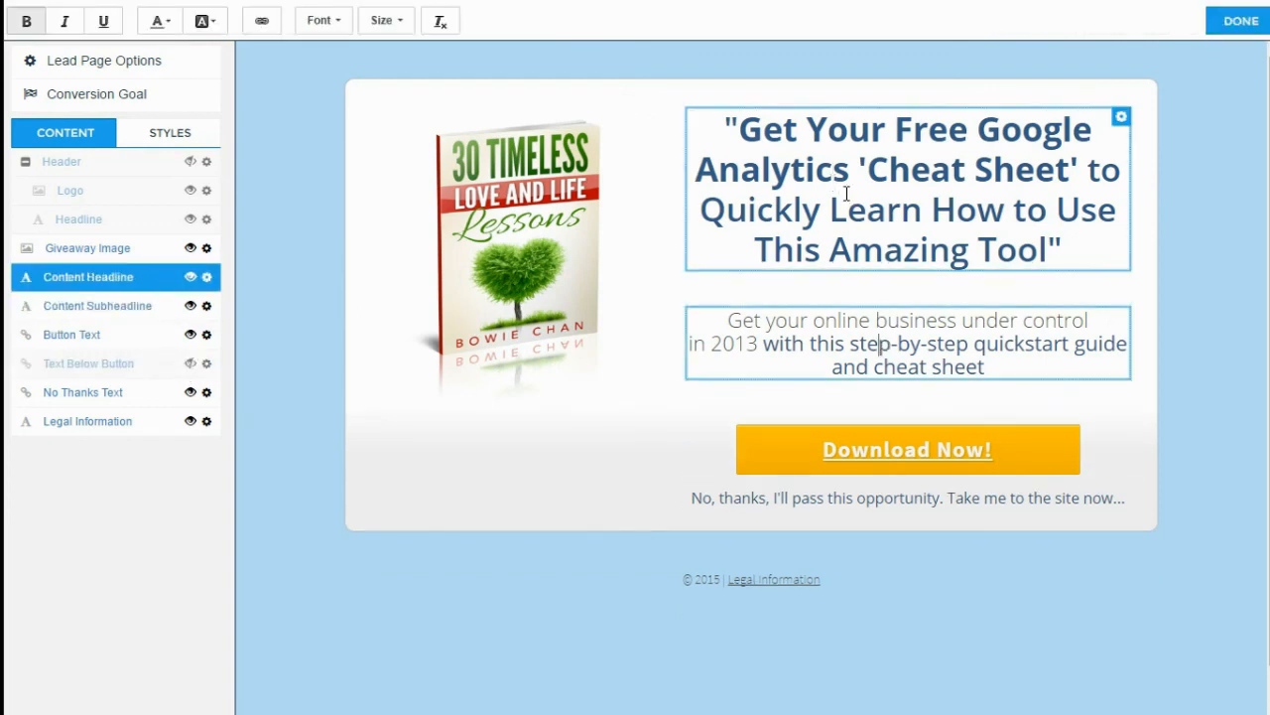
pyautogui.moveTo(771, 128); pyautogui.dragTo(865, 128)
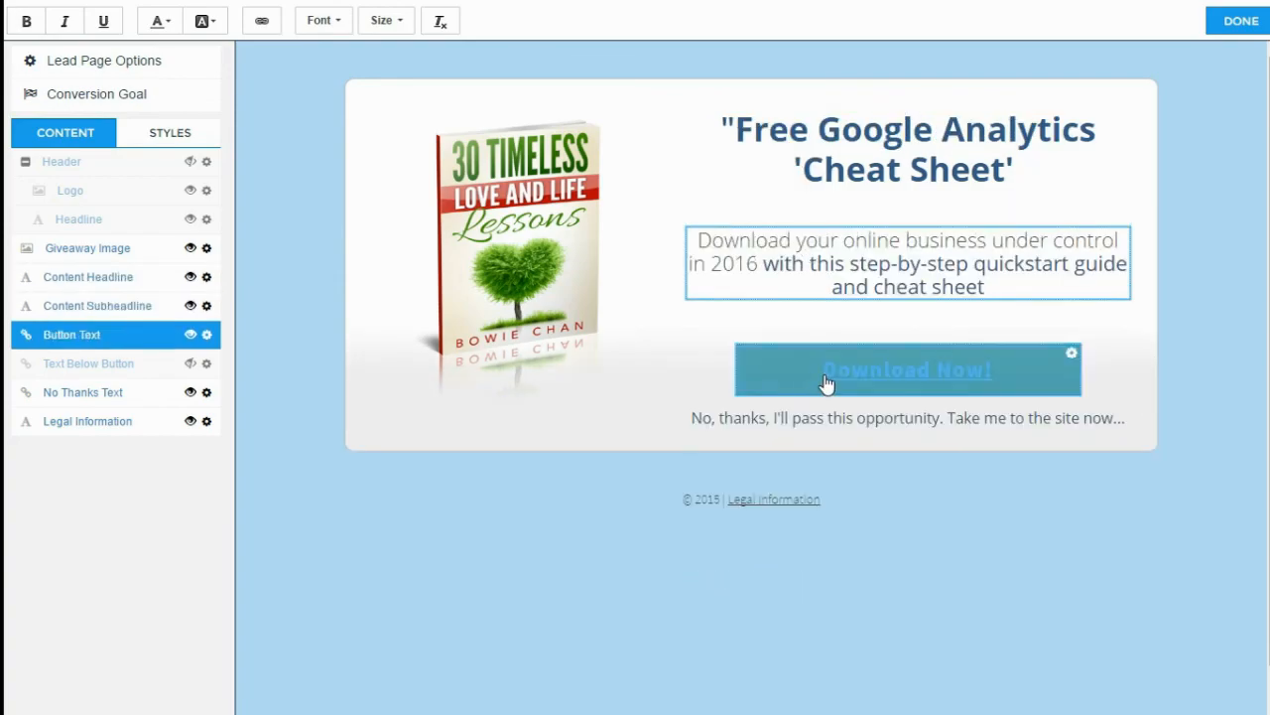
pyautogui.click(837, 378)
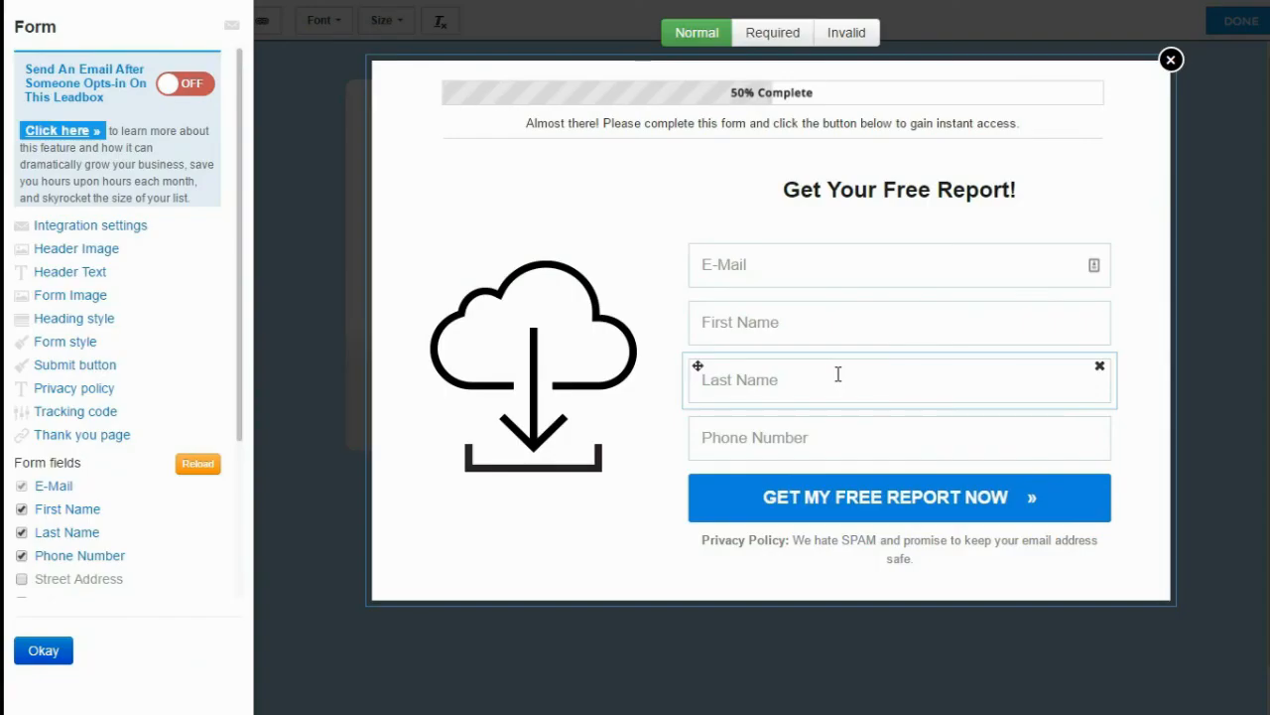
# Relabel the form's submit button 'Download Free Report Now' and color it blue #121fe0
pyautogui.click(96, 366)
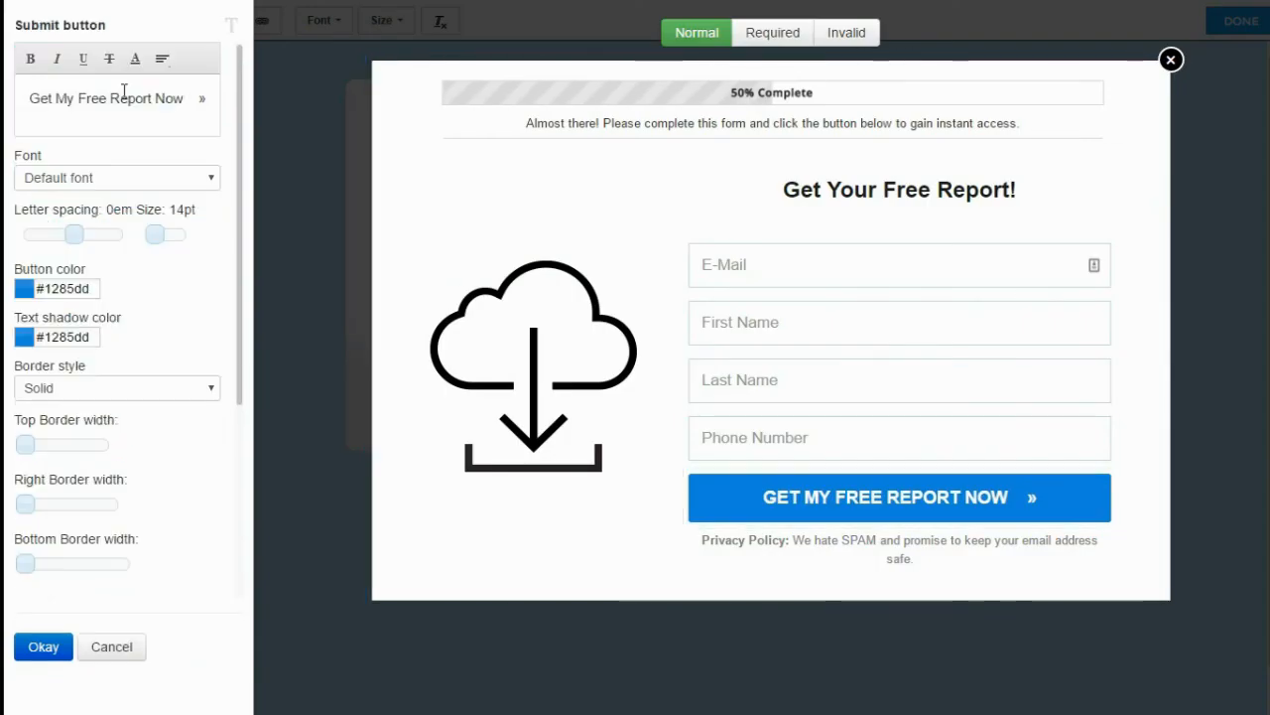
pyautogui.click(72, 99)
pyautogui.press('BackSpace')
pyautogui.press('BackSpace')
pyautogui.press('BackSpace')
pyautogui.press('BackSpace')
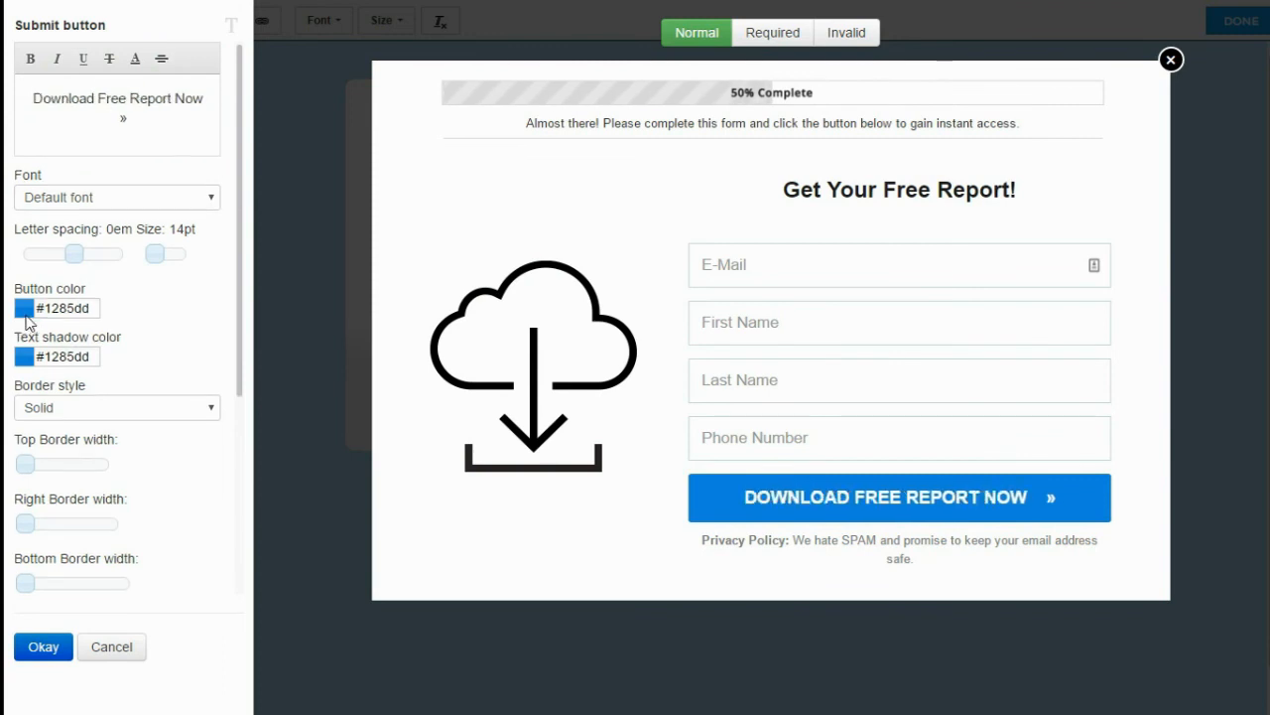
pyautogui.click(28, 312)
pyautogui.click(171, 372)
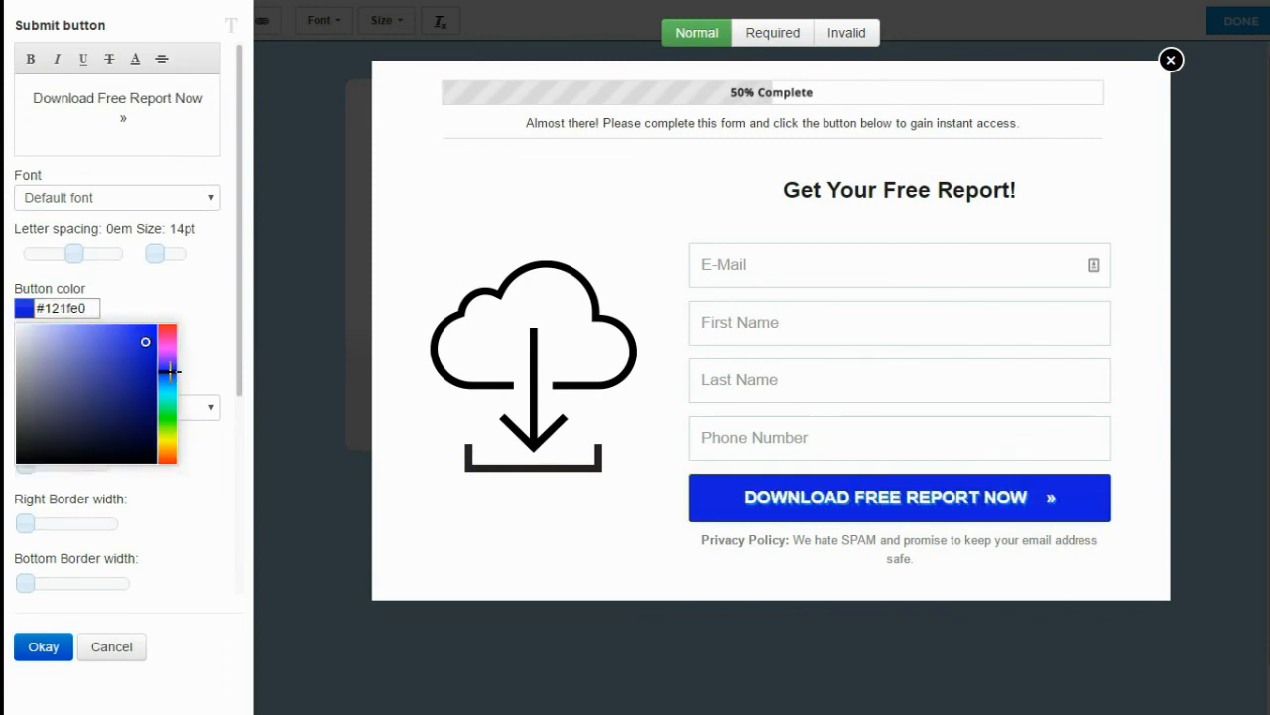
pyautogui.click(211, 482)
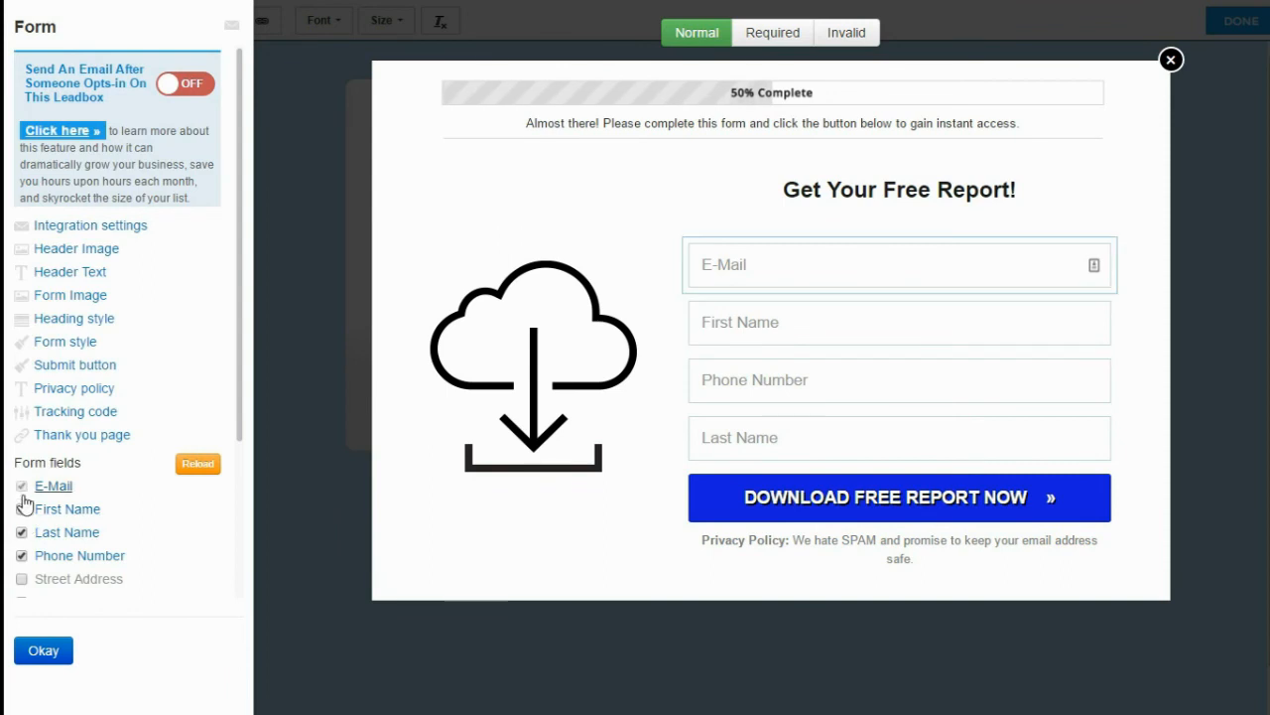
# Remove the Last Name and Phone Number fields and confirm the form
pyautogui.click(21, 533)
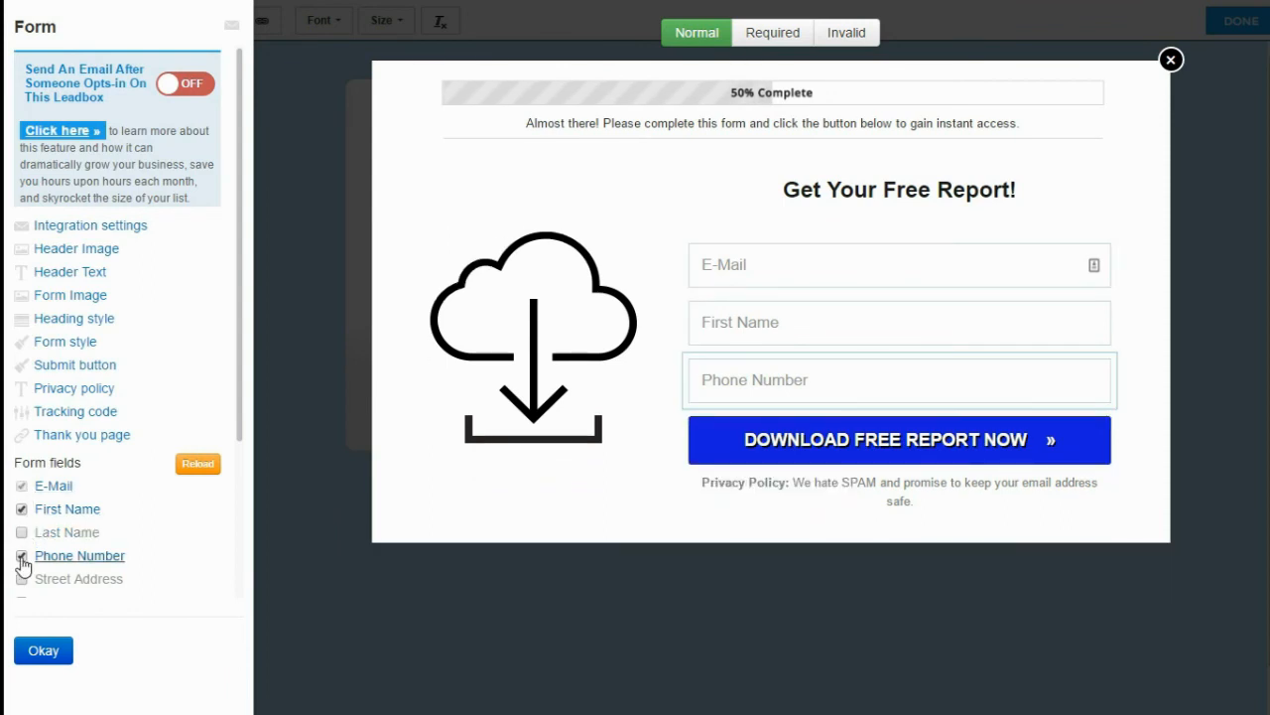
pyautogui.click(22, 561)
pyautogui.click(42, 651)
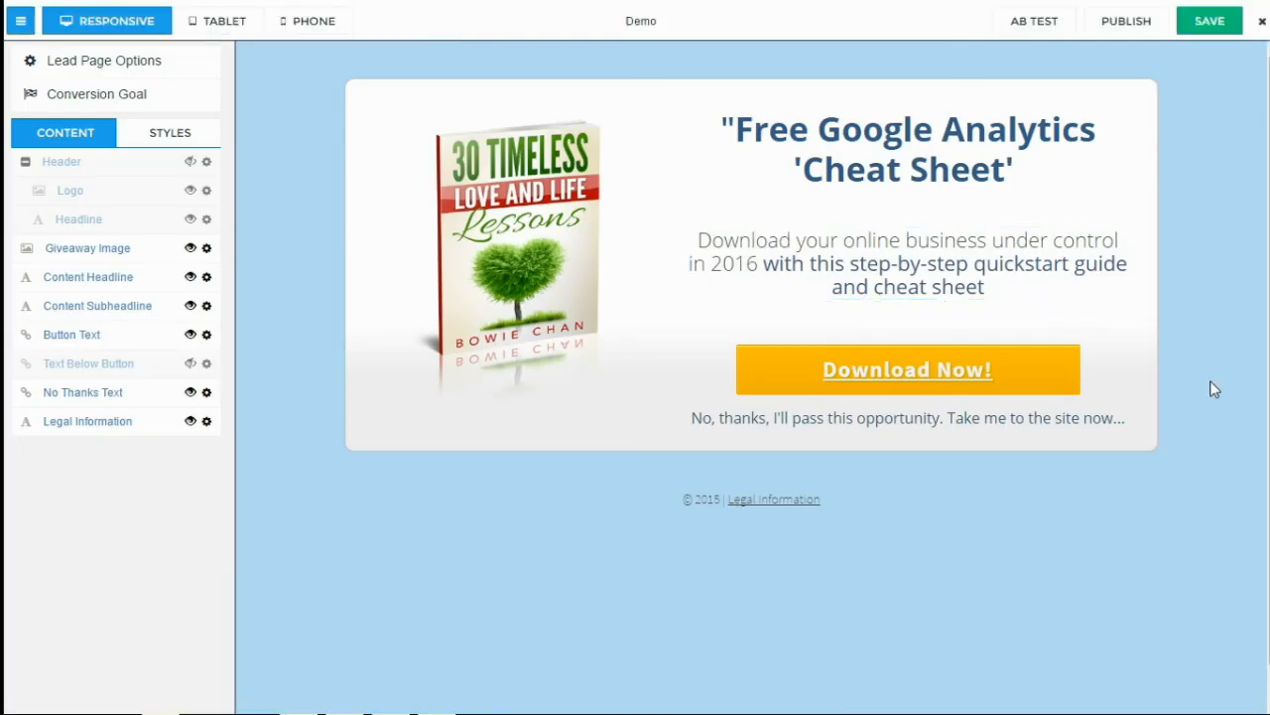